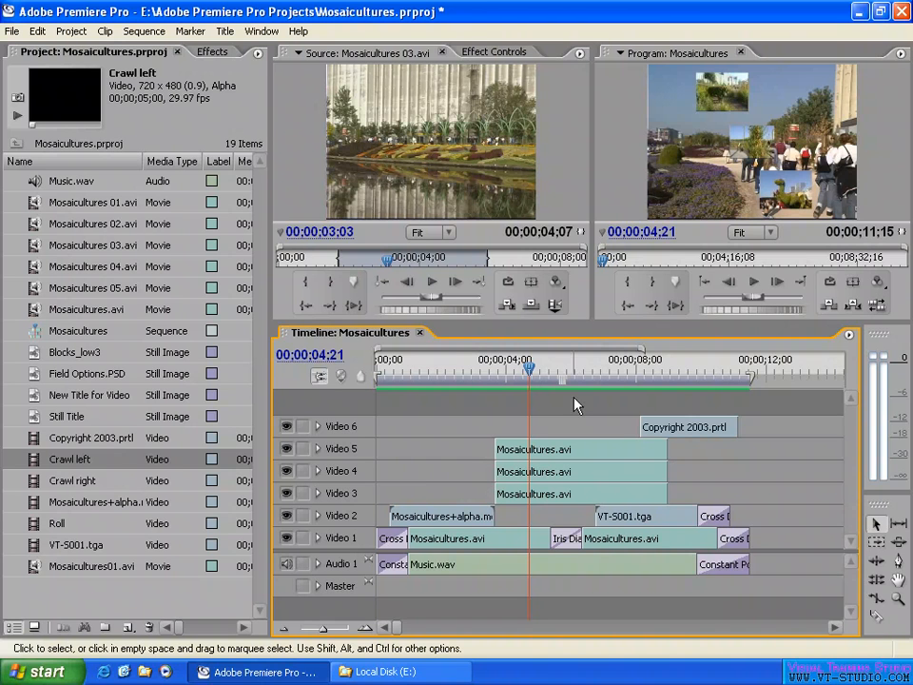
Step: Set the timeline work area to span the three stacked Mosaicultures.avi clips on Video 3 to Video 5
left_click_drag(625, 365, 589, 367)
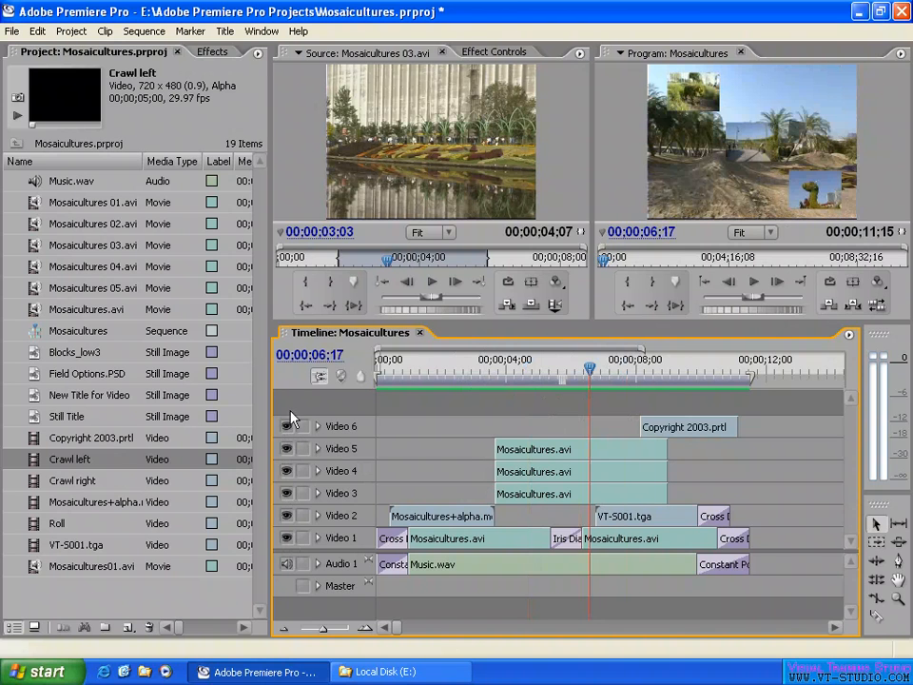
left_click(615, 369)
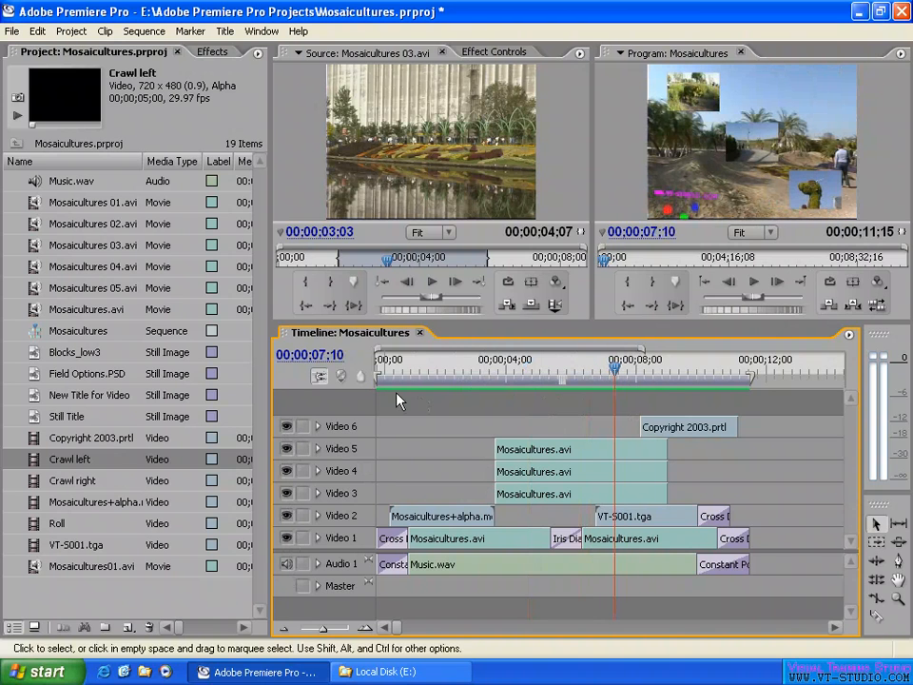
left_click_drag(377, 379, 439, 379)
left_click_drag(751, 379, 672, 379)
left_click_drag(439, 379, 496, 379)
left_click(549, 367)
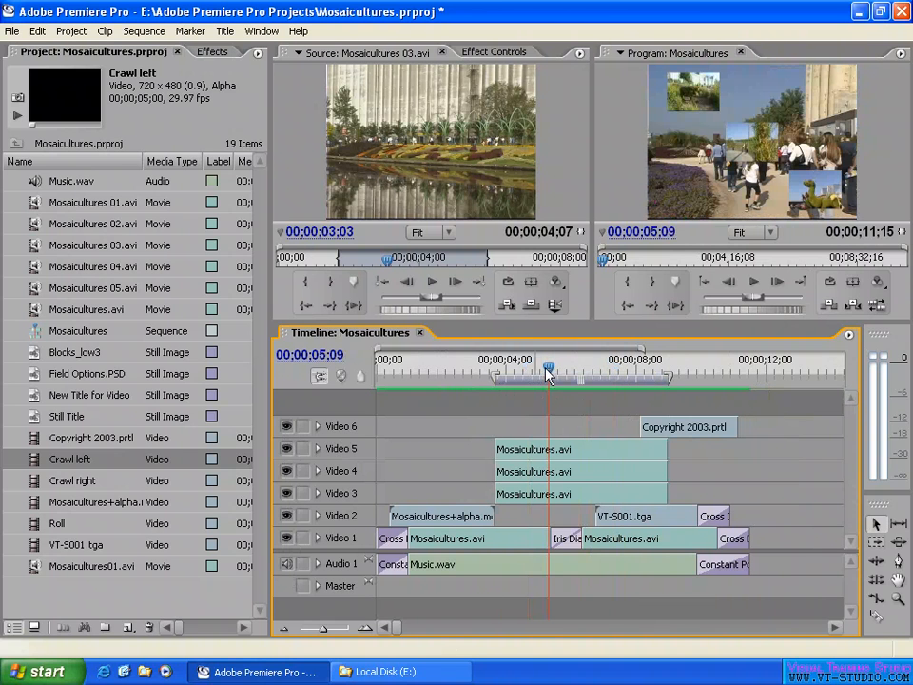
Step: Open the Adobe Media Encoder export settings for the sequence and enlarge the dialog to fill the screen
left_click(13, 30)
mouse_move(57, 306)
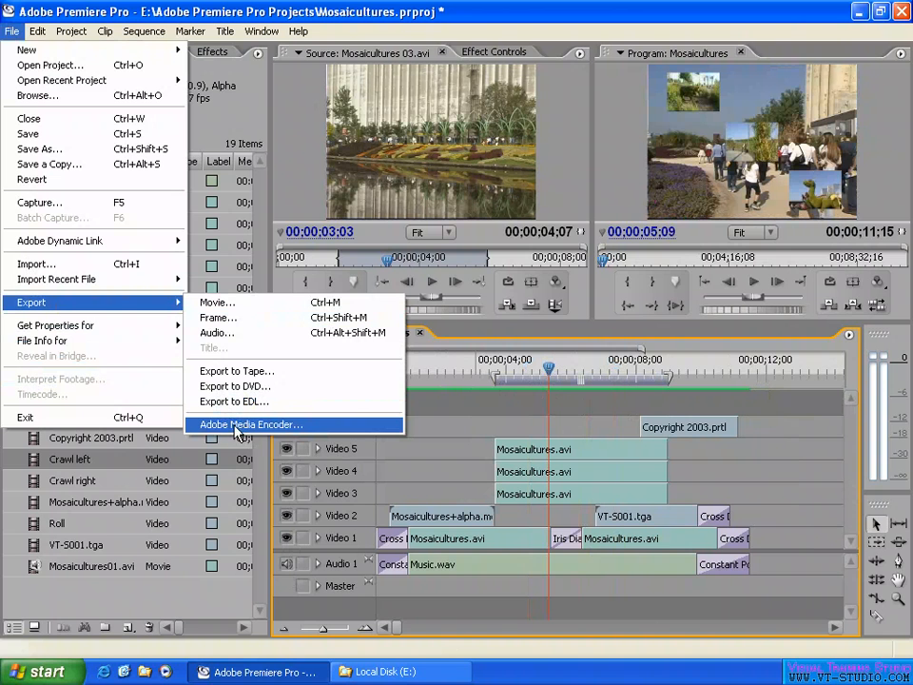
left_click(278, 428)
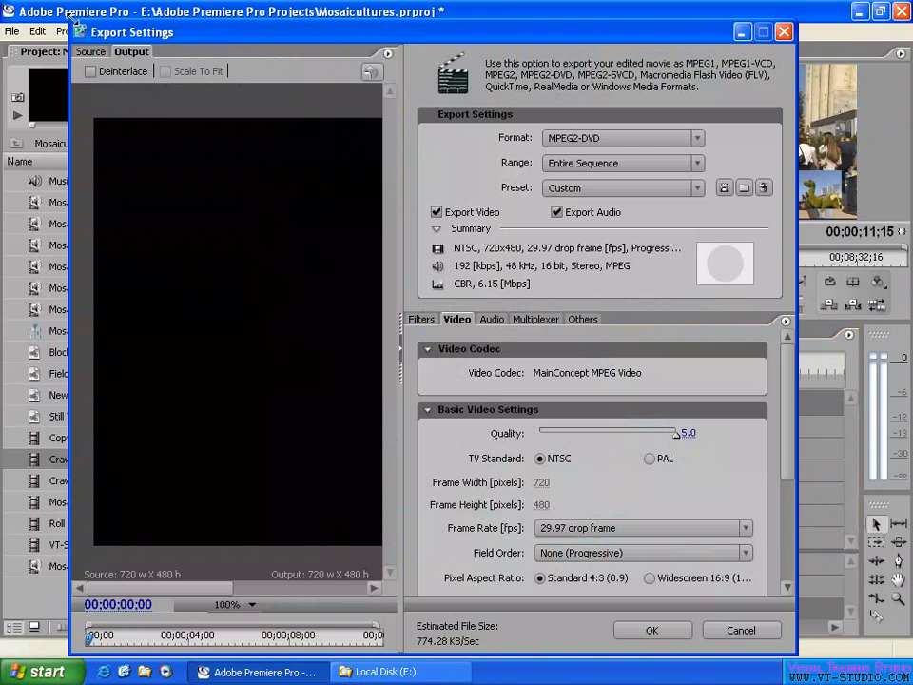
left_click_drag(71, 25, 2, 5)
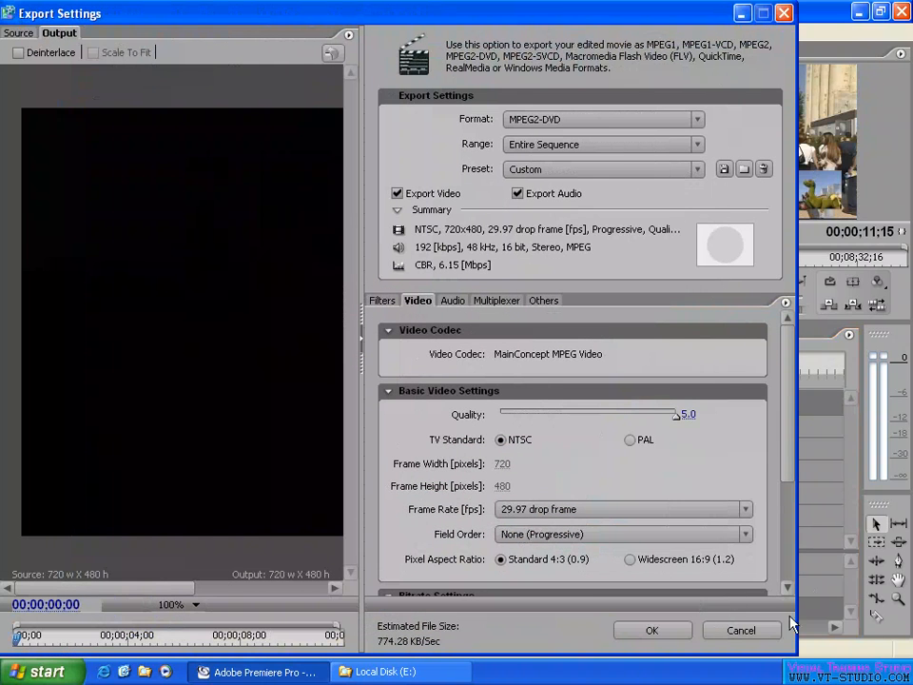
left_click_drag(801, 550, 911, 550)
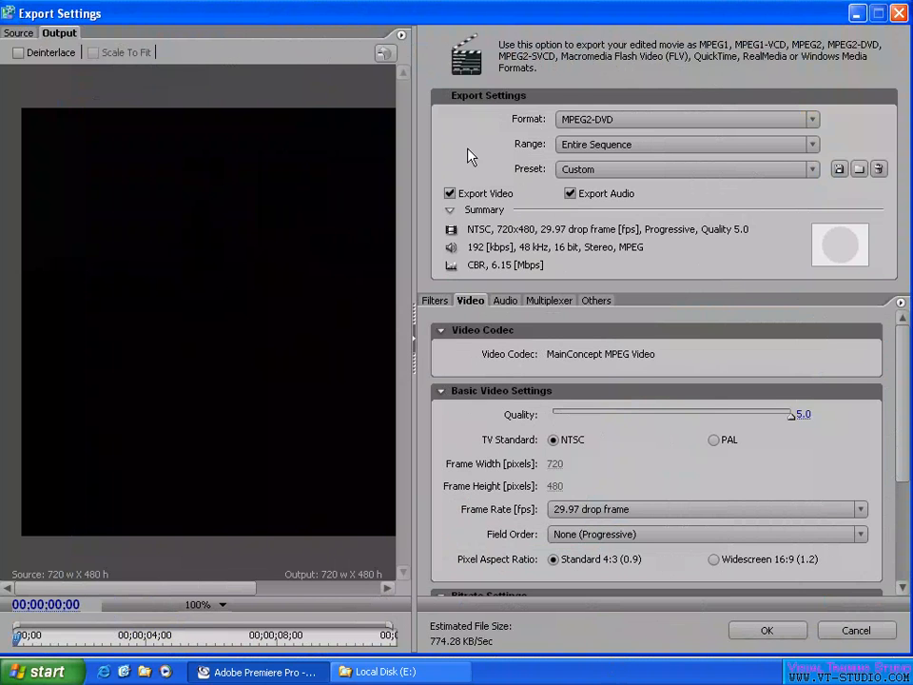
Step: Show the output preview at frame 00;00;05;27 with the zoom level set to Fit
left_click(17, 29)
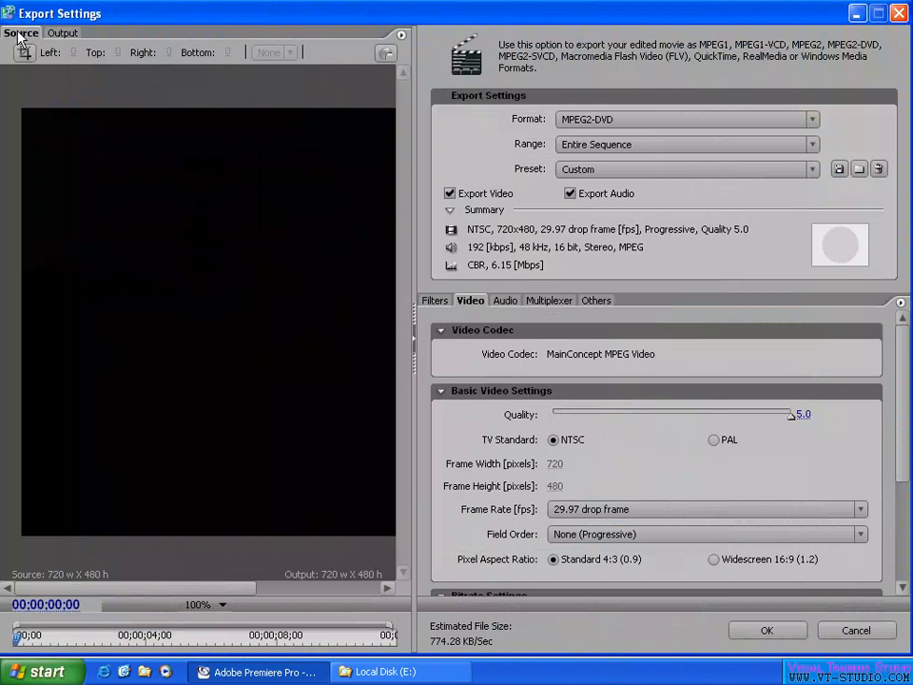
left_click(61, 32)
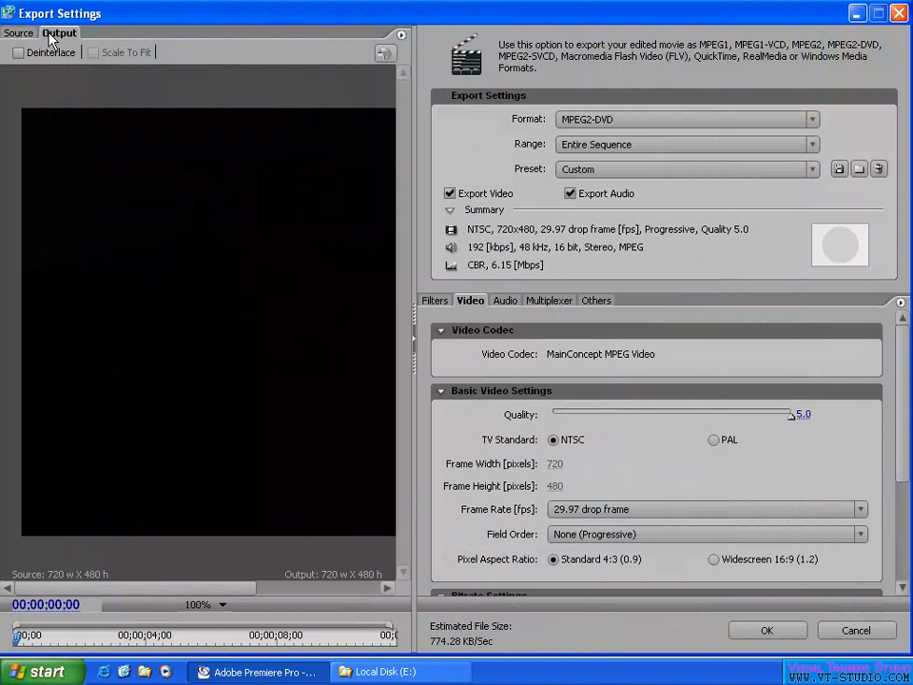
left_click(23, 33)
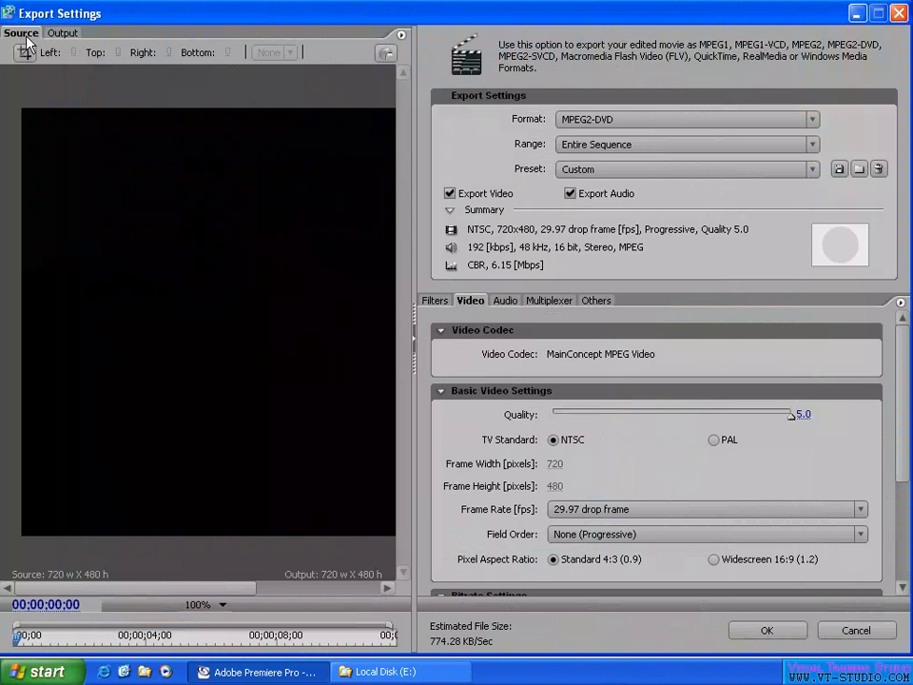
left_click(50, 34)
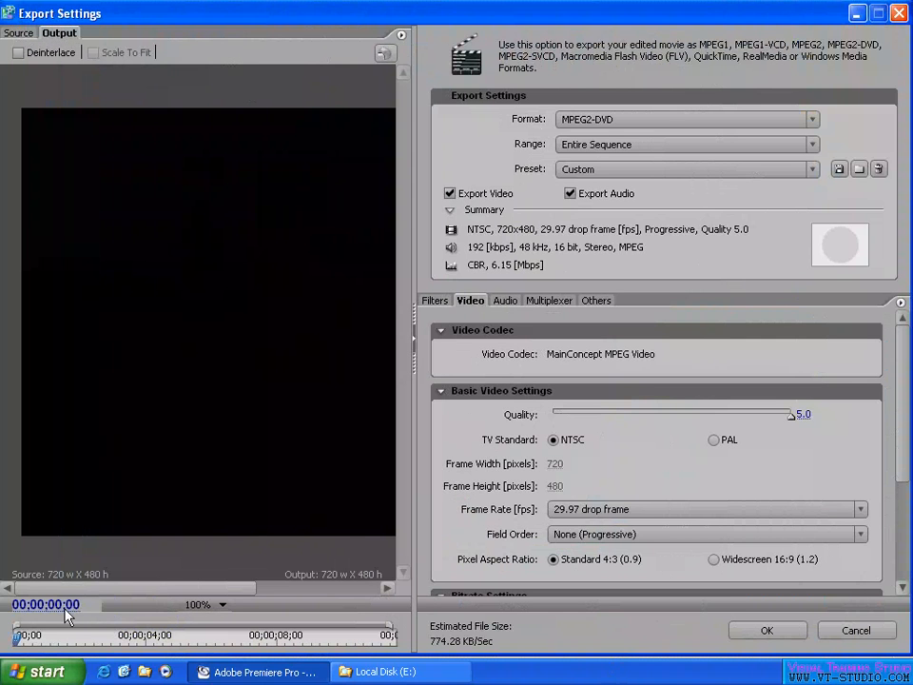
left_click_drag(45, 643, 207, 645)
left_click(204, 606)
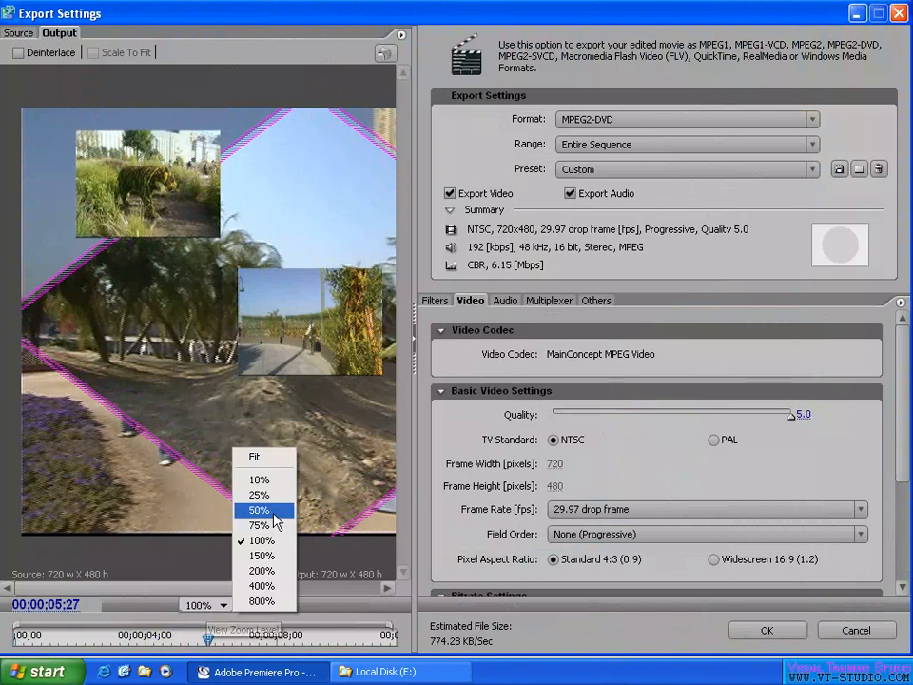
left_click(278, 458)
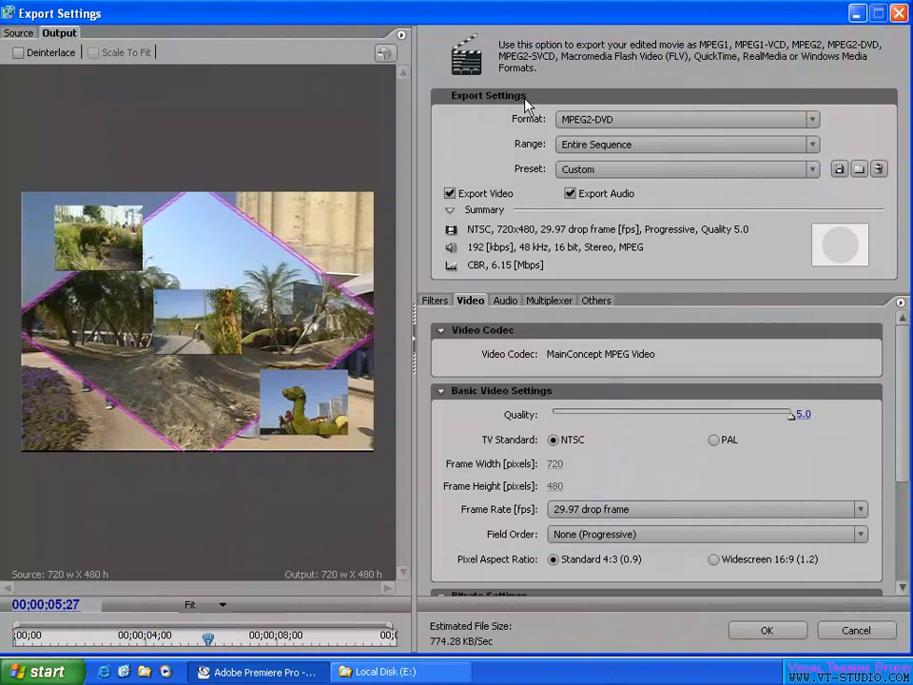
Step: Set the export format to MPEG1 and keep the range at Entire Sequence
left_click(611, 121)
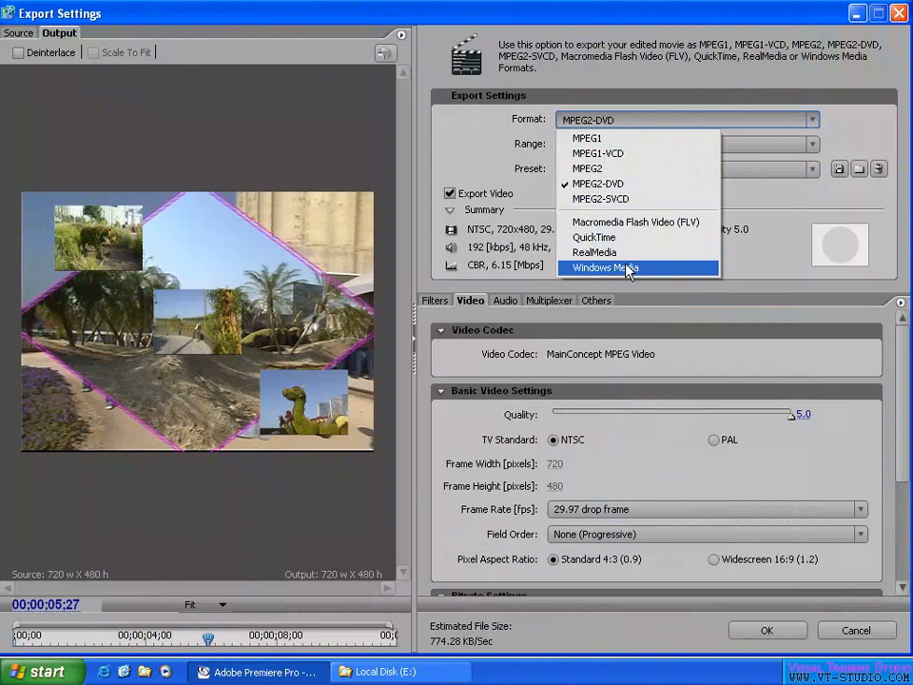
left_click(616, 140)
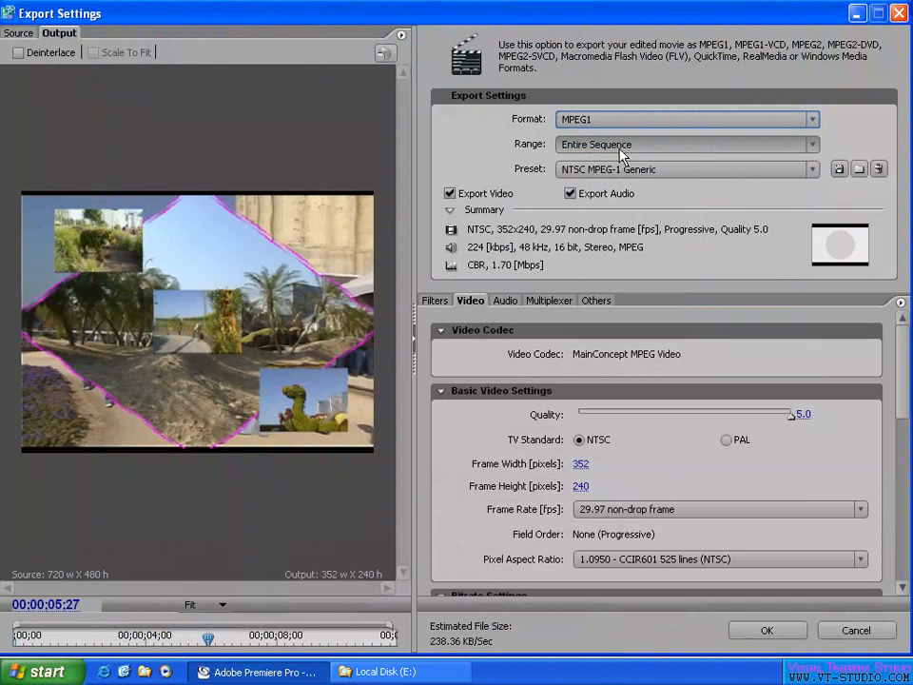
left_click(619, 147)
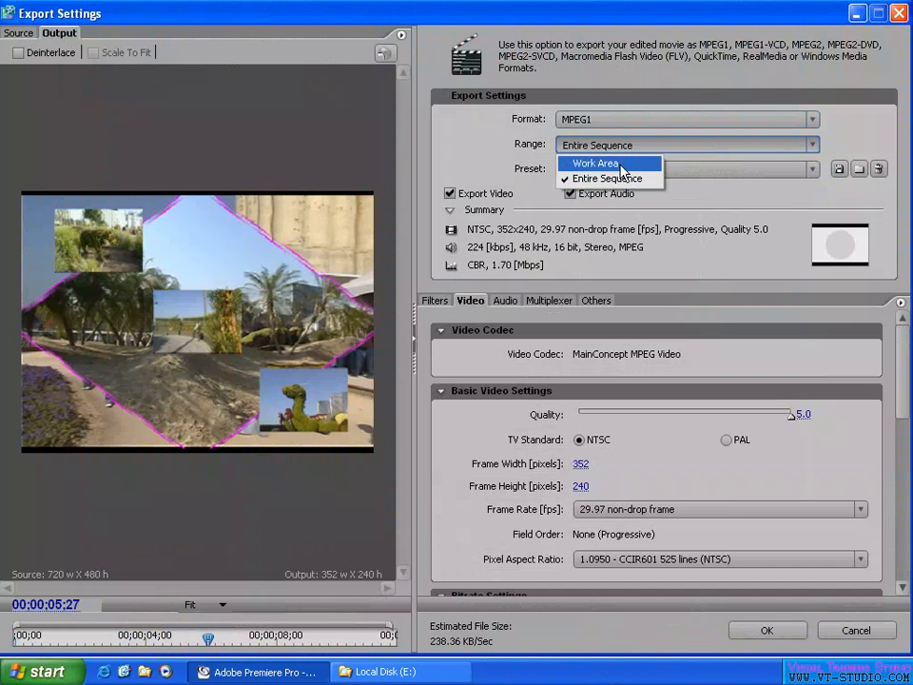
left_click(609, 179)
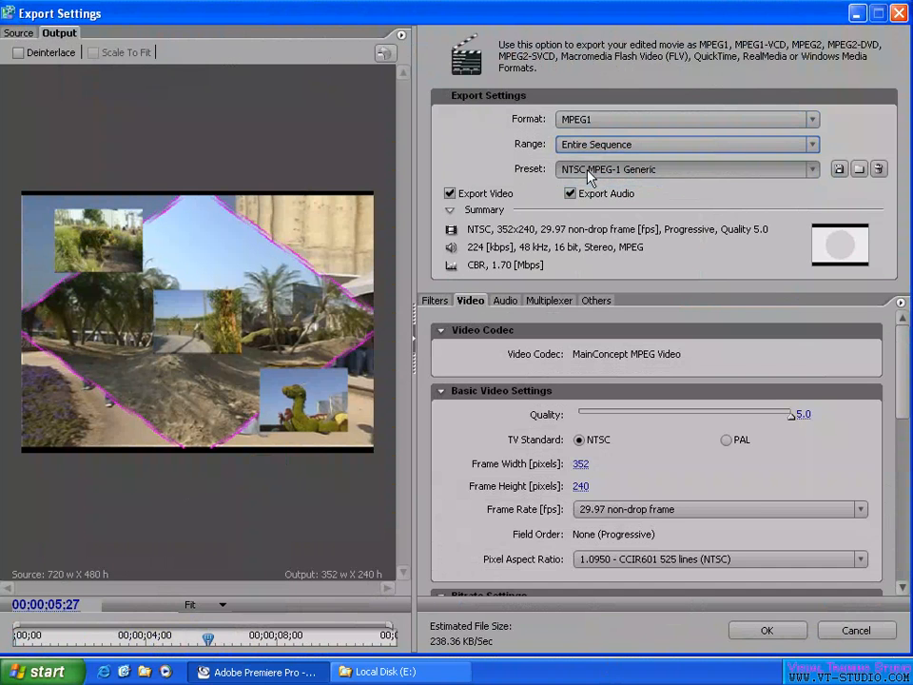
Step: Apply the PAL MPEG-1 Generic preset and review its filter, video, audio, multiplexer and other settings
left_click(656, 170)
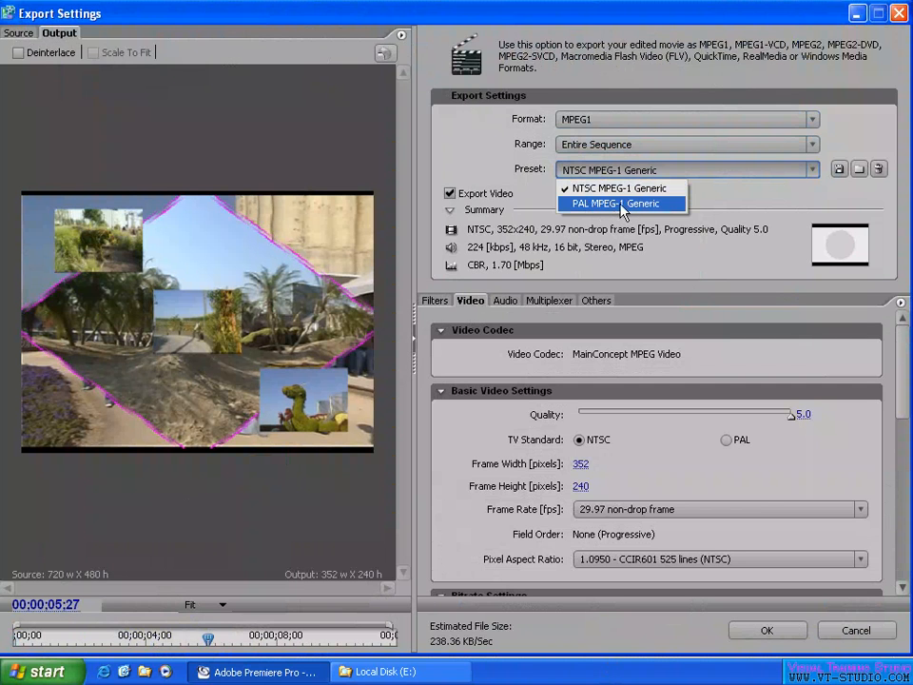
left_click(635, 203)
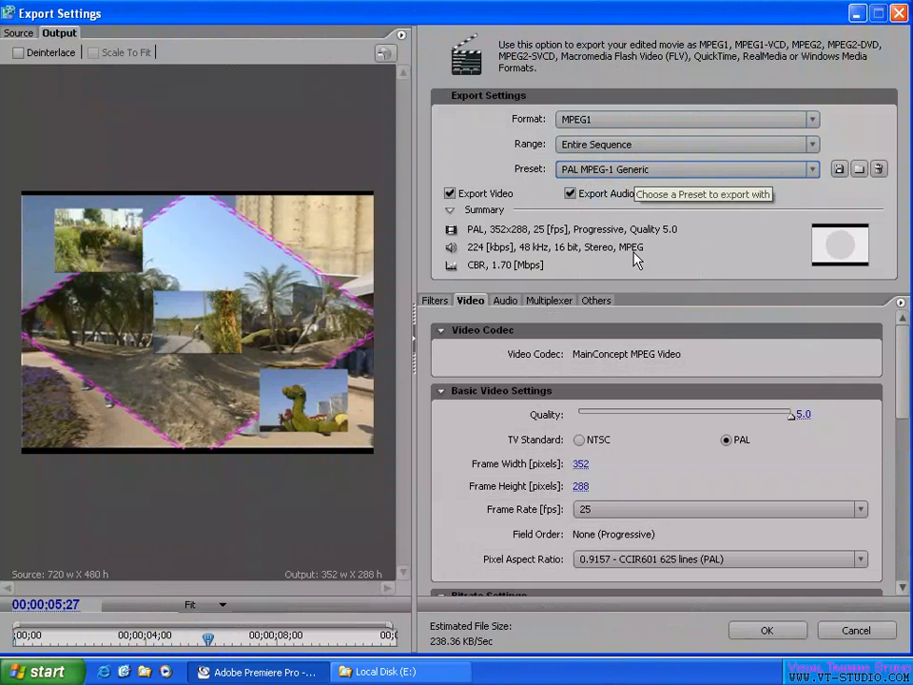
left_click(440, 303)
left_click(503, 301)
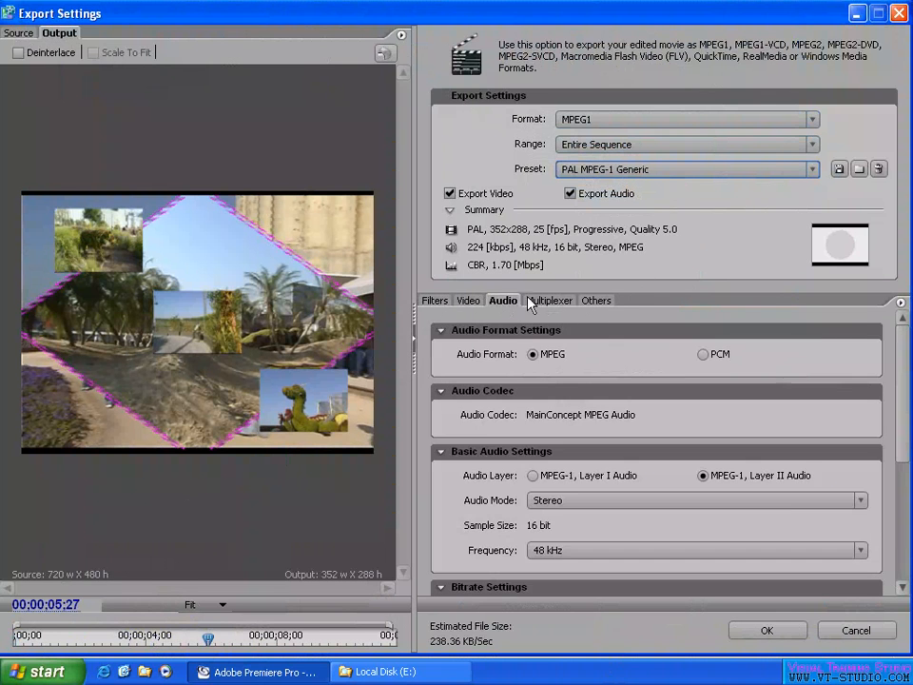
left_click(538, 301)
left_click(585, 301)
left_click(503, 301)
left_click(468, 300)
left_click(436, 300)
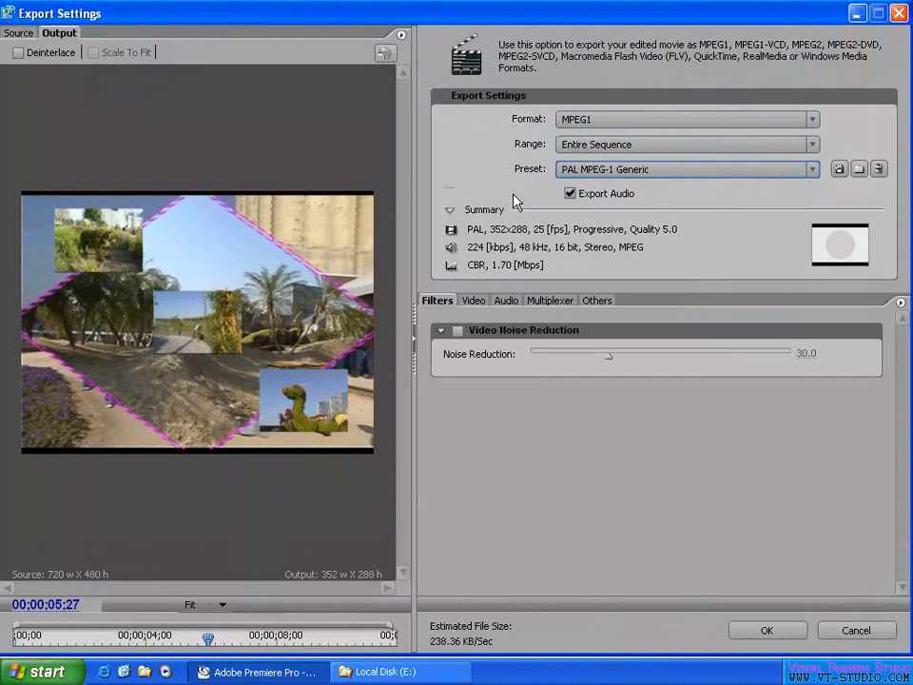
Step: Try excluding the audio and the video from the export in turn, and re-enable both
left_click(572, 194)
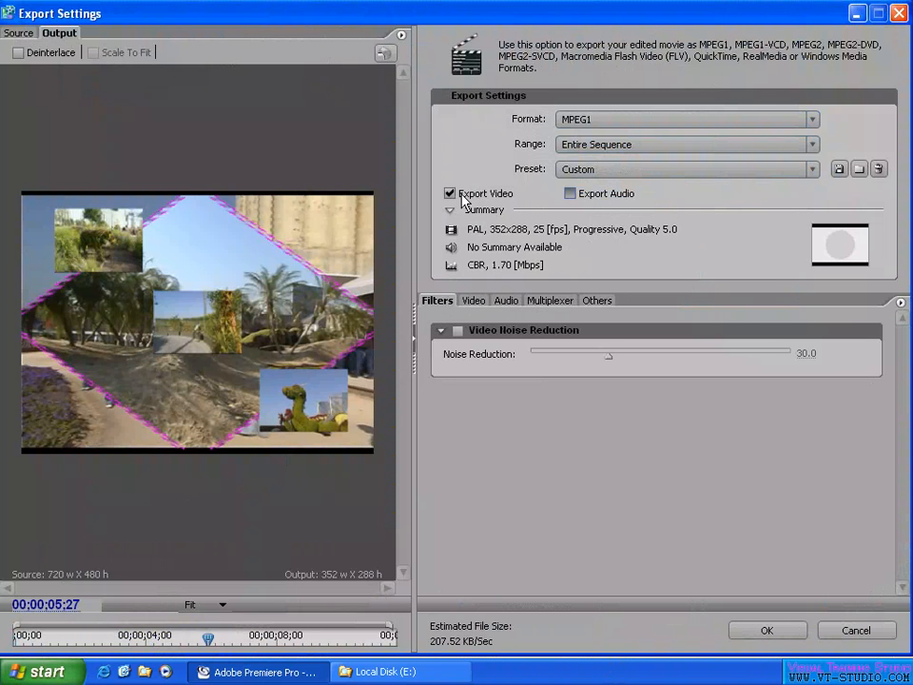
left_click(478, 197)
left_click(576, 195)
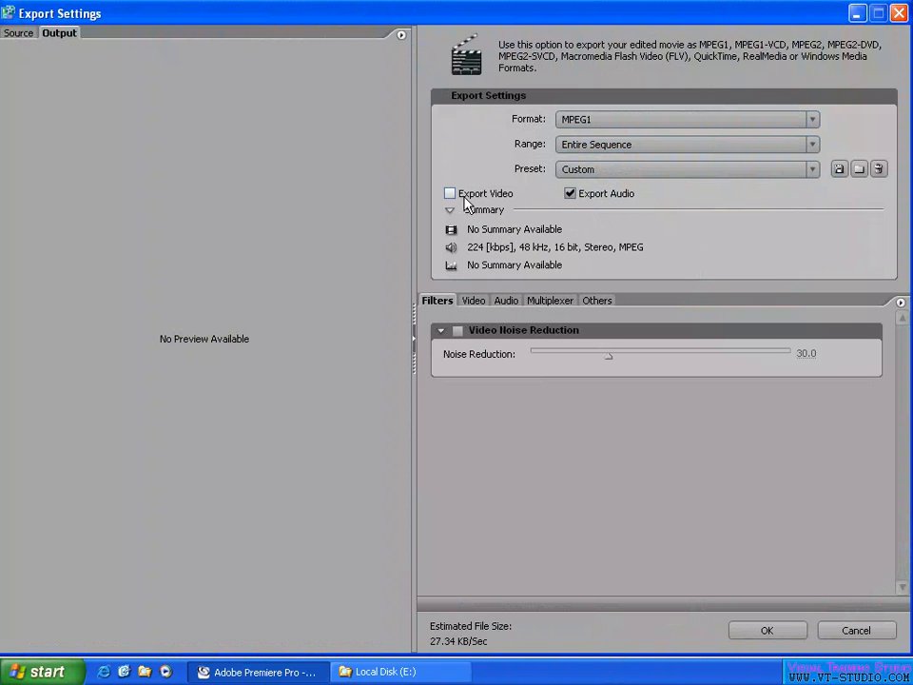
left_click(509, 195)
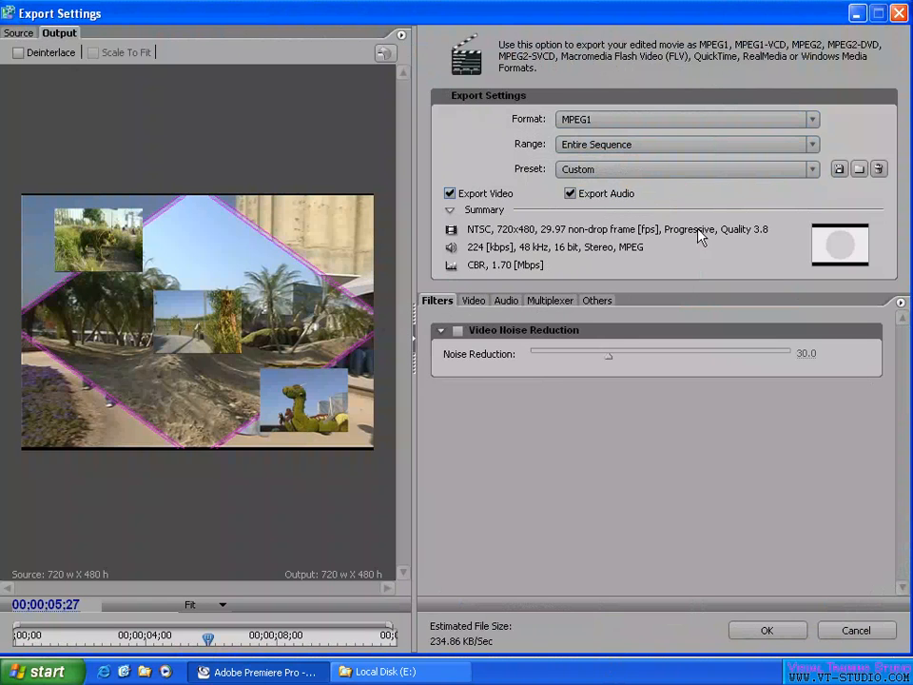
Step: Examine the video, audio, multiplexer, FTP and filter settings of the custom MPEG1 export
left_click(474, 301)
left_click(508, 300)
left_click(552, 301)
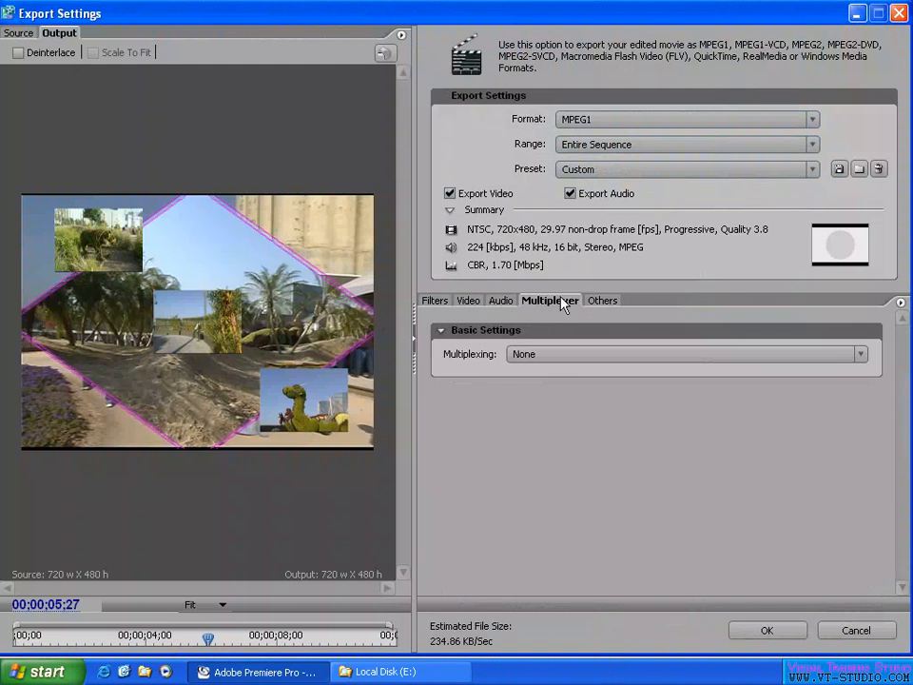
left_click(588, 302)
left_click(550, 301)
left_click(468, 300)
left_click(436, 300)
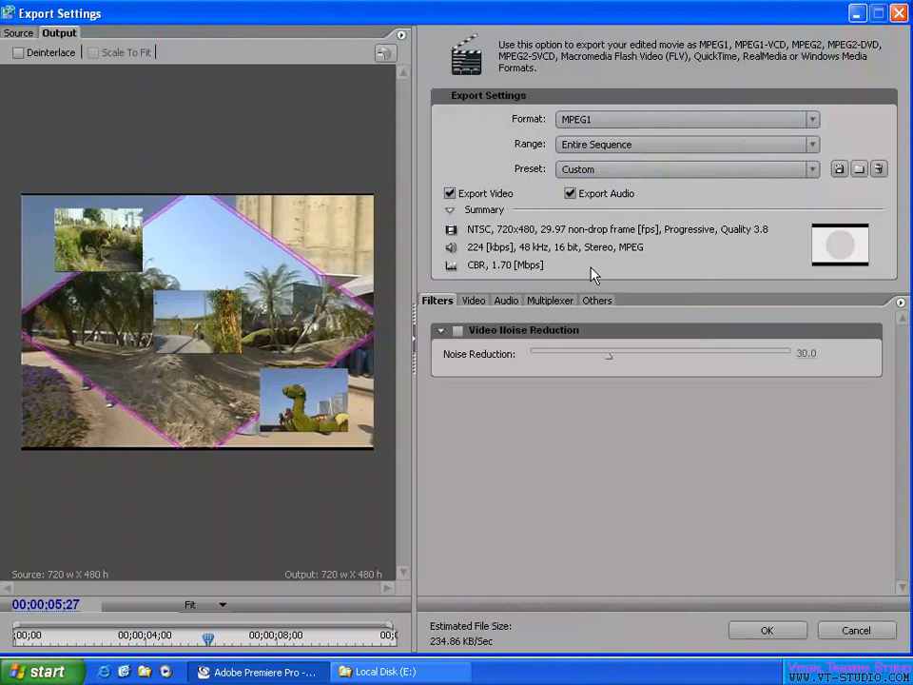
left_click(473, 301)
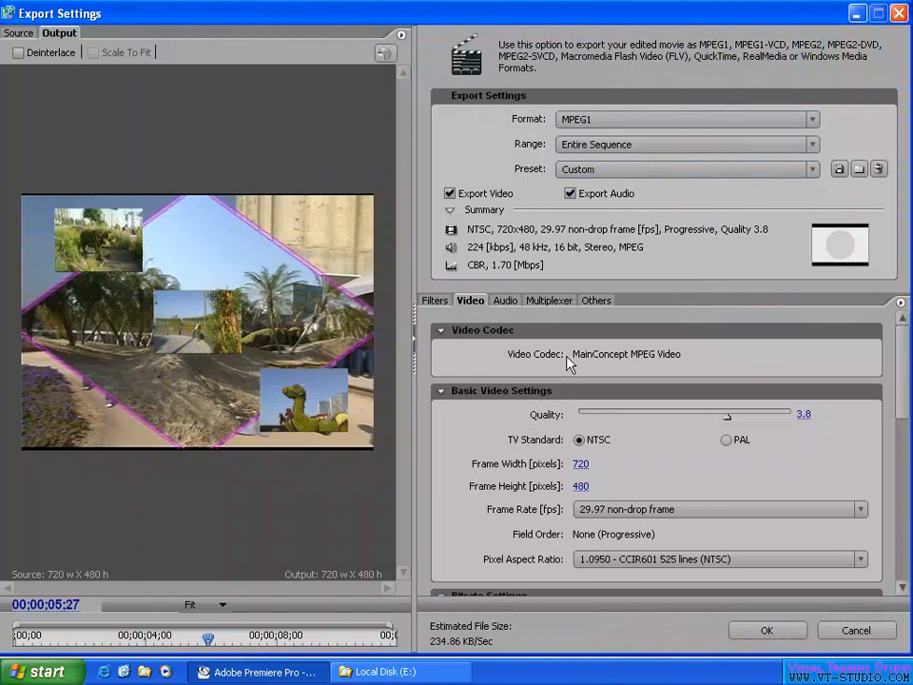
Step: Apply the NTSC MPEG-1 Generic preset to the export
left_click(450, 193)
left_click(603, 171)
left_click(602, 212)
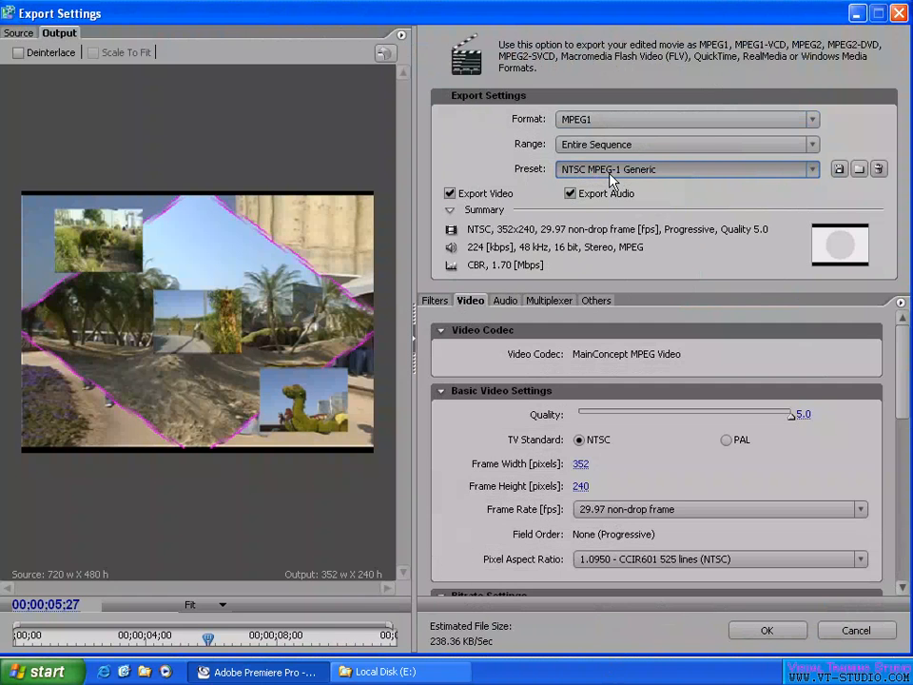
left_click(616, 170)
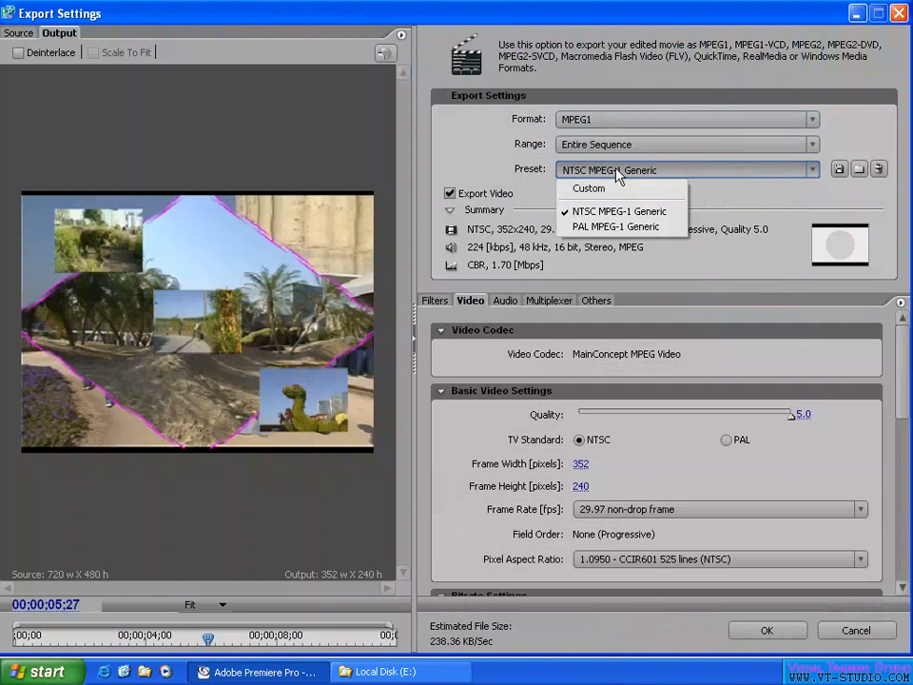
left_click(632, 214)
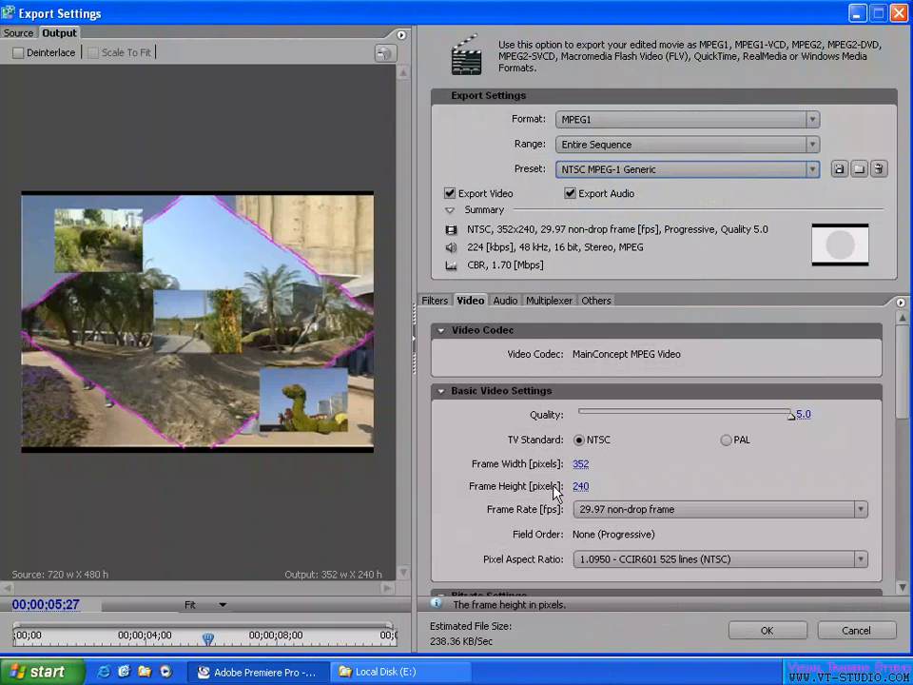
Step: Review the filter, audio, video and other settings that belong to the NTSC MPEG-1 Generic preset
left_click(436, 302)
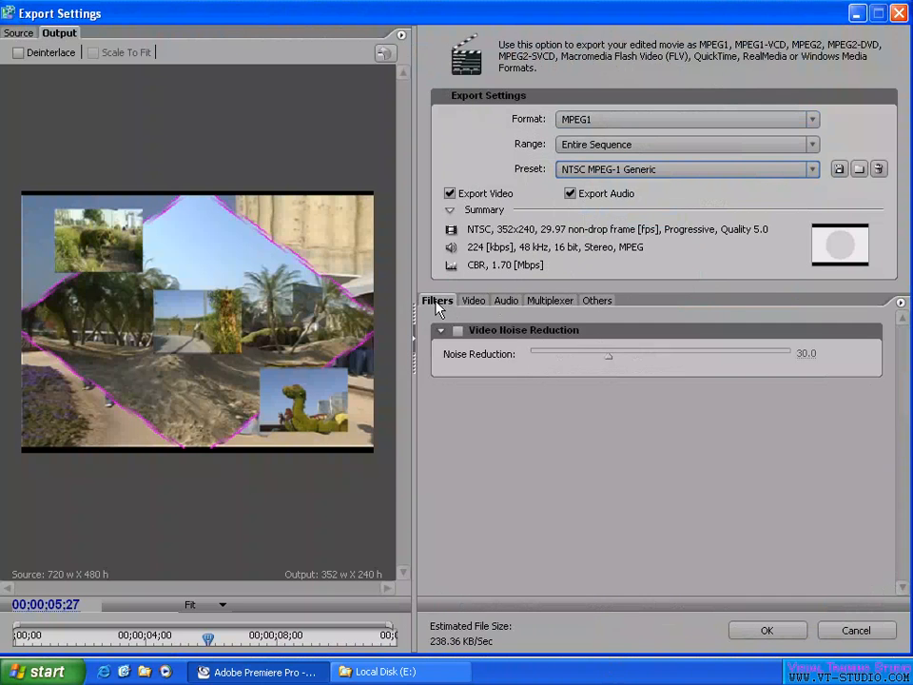
left_click(503, 301)
left_click(596, 301)
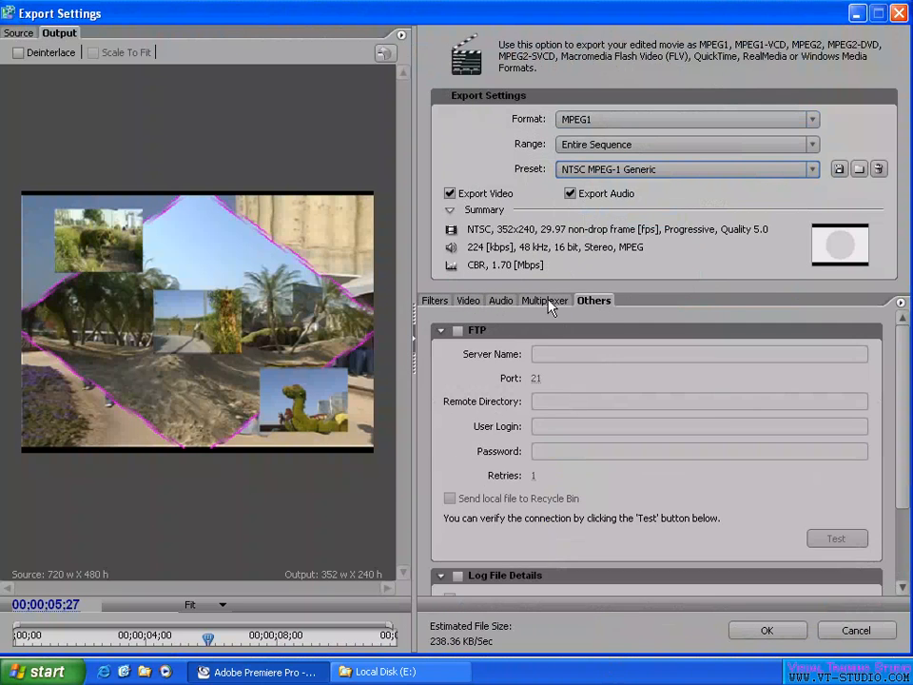
left_click(504, 301)
left_click(469, 301)
left_click(437, 300)
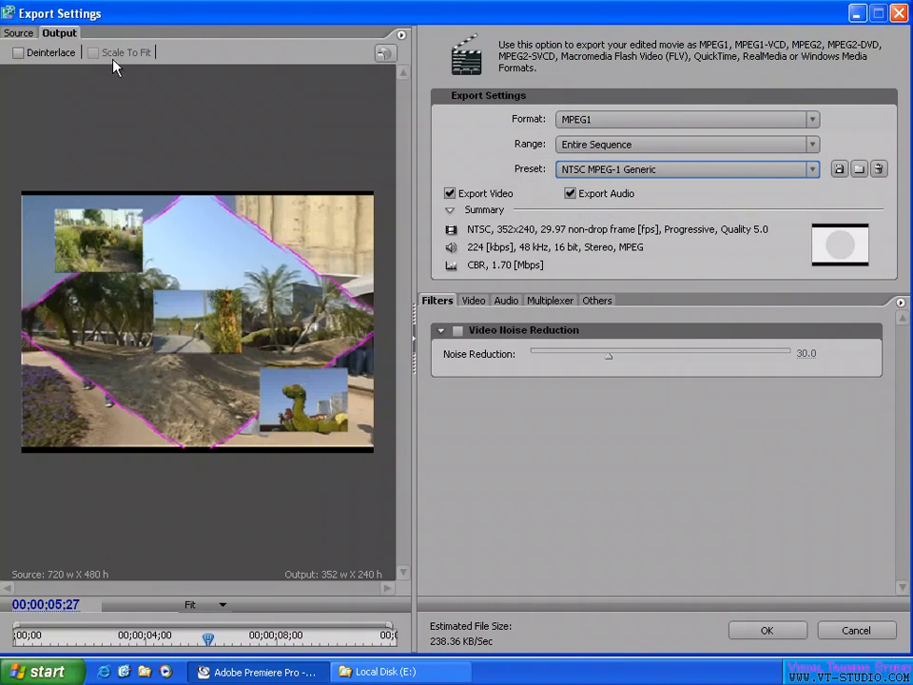
Step: Compare the source and output previews of the frame at 00;00;05;27, ending on the source view
left_click(17, 34)
left_click(50, 33)
left_click(17, 33)
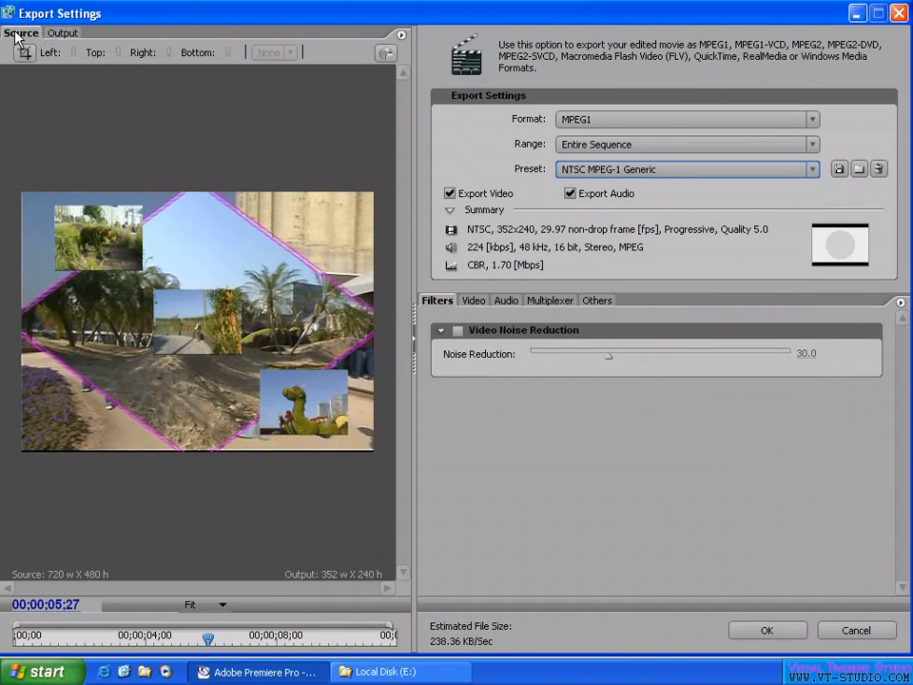
left_click(58, 34)
left_click(18, 34)
left_click(59, 33)
left_click(18, 36)
left_click_drag(169, 312, 167, 409)
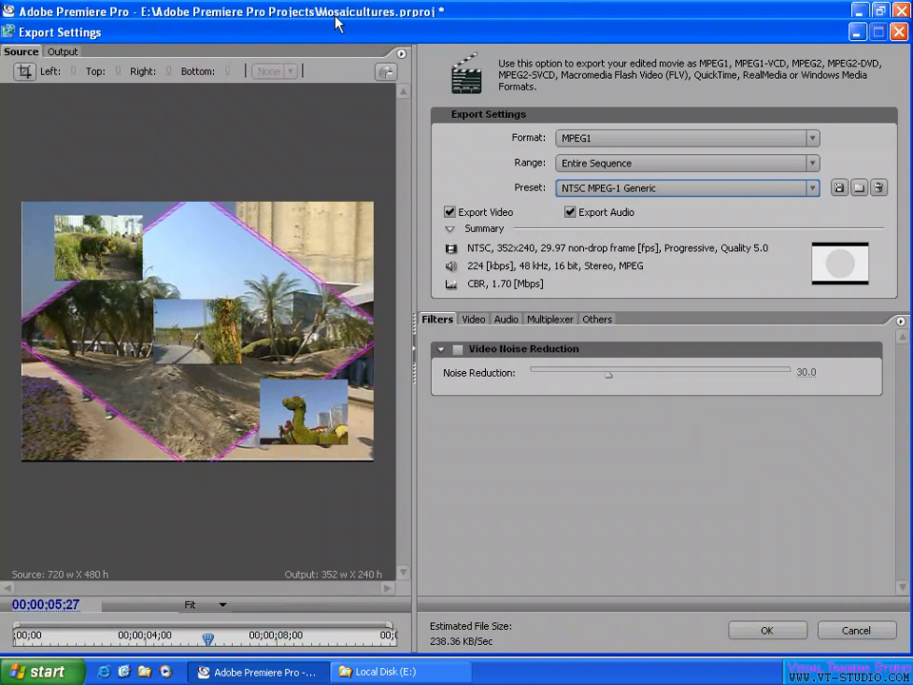
Step: Move the Export Settings window up to the screen's upper edge, minimize it and restore it
left_click_drag(338, 22, 338, 3)
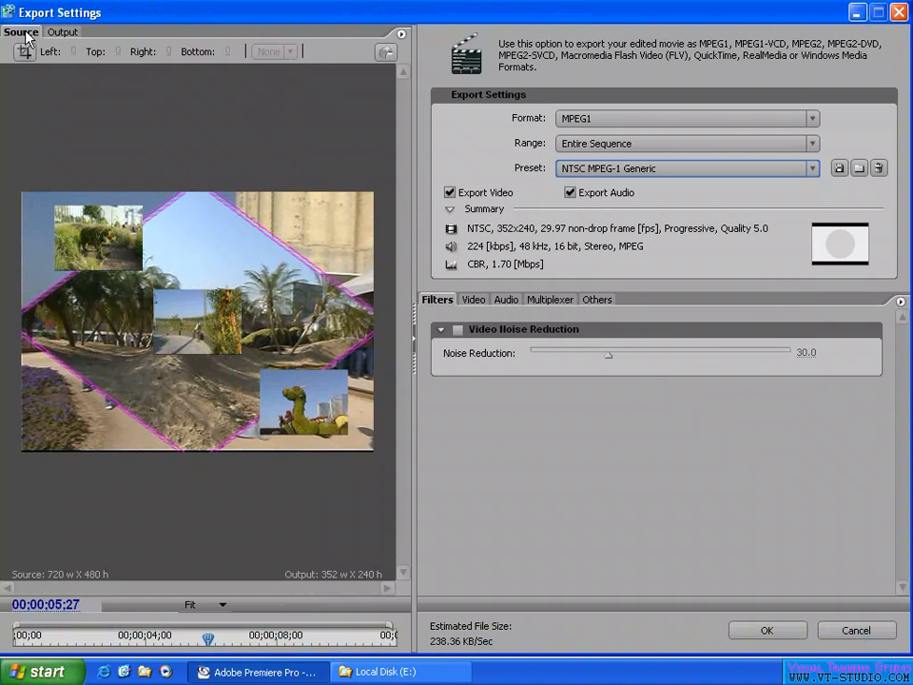
left_click(859, 13)
left_click(255, 672)
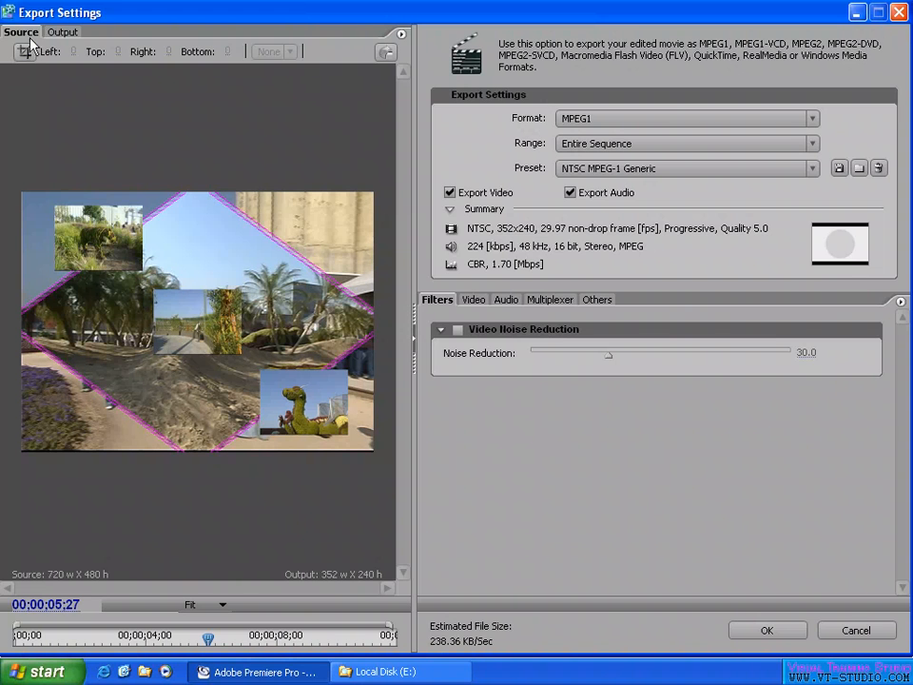
Step: Inspect the source frame at 100% zoom, panning across its parts, and show the video settings of the export
left_click(196, 603)
left_click(259, 541)
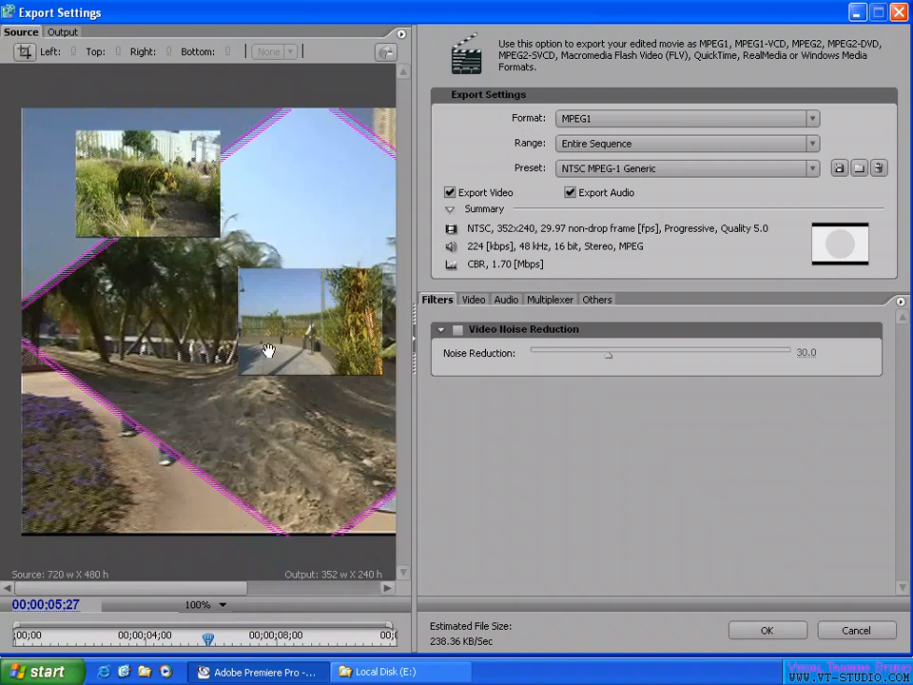
left_click_drag(267, 350, 55, 393)
left_click_drag(225, 434, 291, 418)
left_click_drag(150, 416, 306, 410)
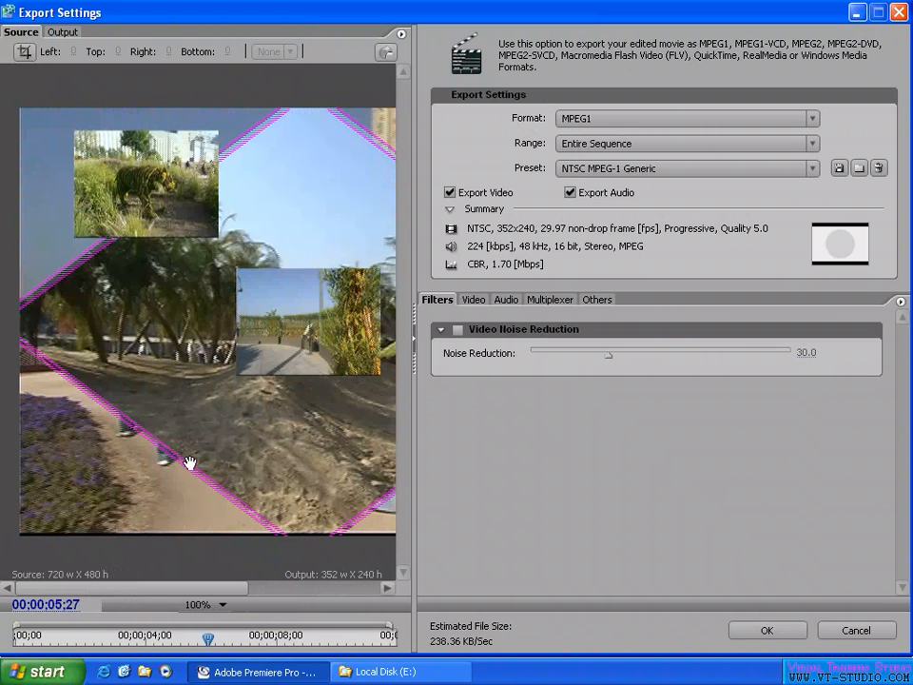
left_click_drag(215, 488, 257, 463)
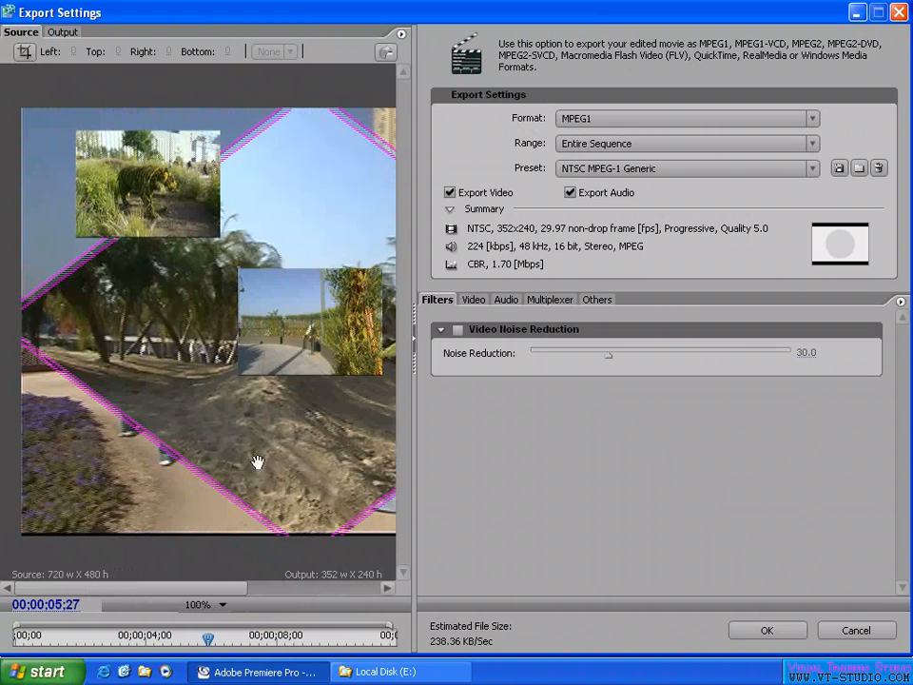
left_click_drag(97, 591, 39, 588)
left_click(474, 300)
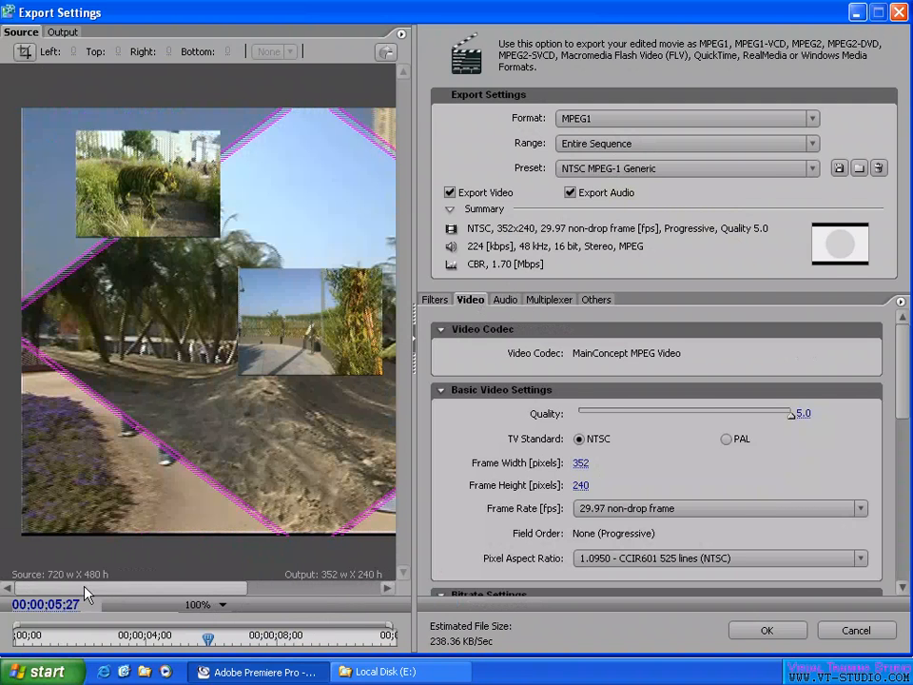
left_click_drag(235, 422, 149, 419)
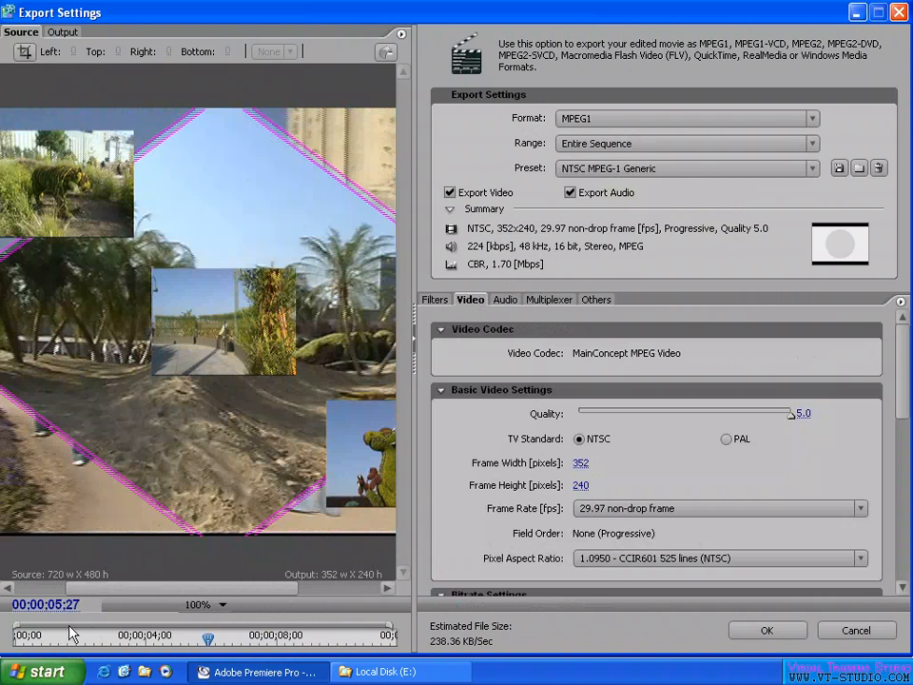
Step: Preview the source frames at 00;00;02;22 and 00;00;09;08, and set the preview zoom to Fit
left_click(105, 641)
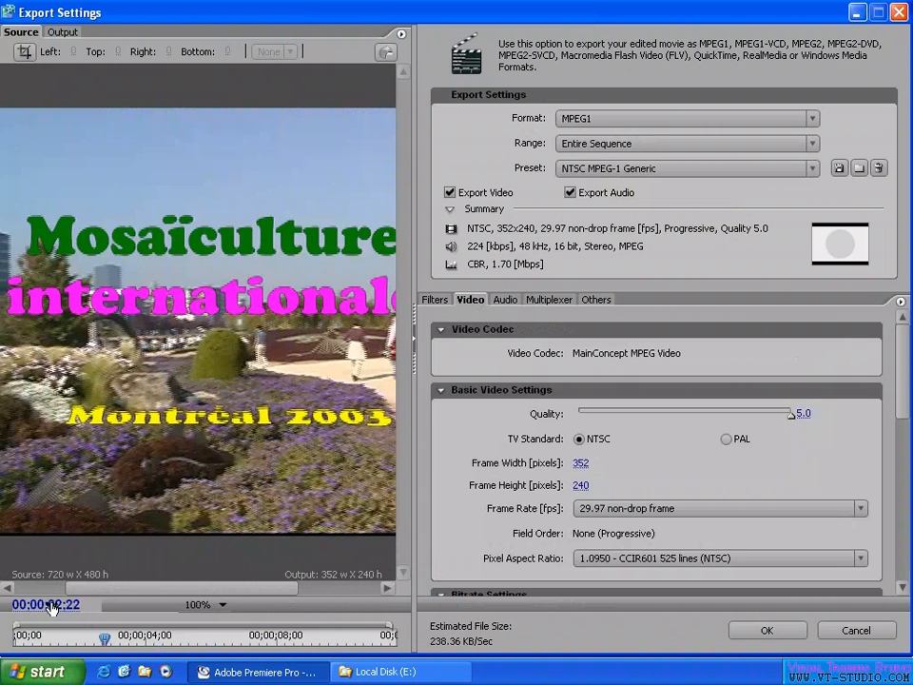
left_click_drag(52, 635, 312, 637)
left_click(206, 606)
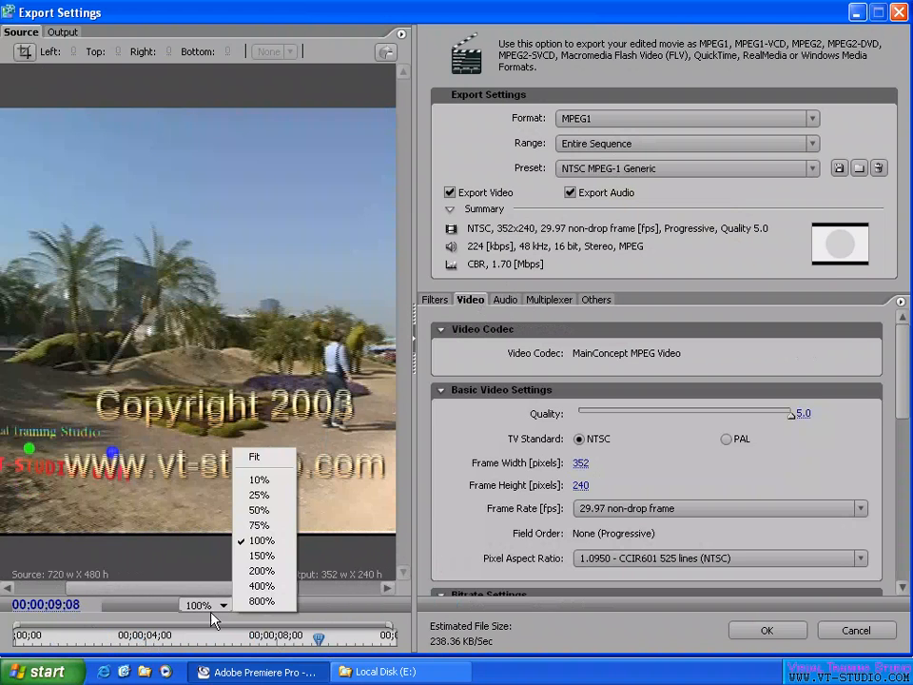
left_click(285, 458)
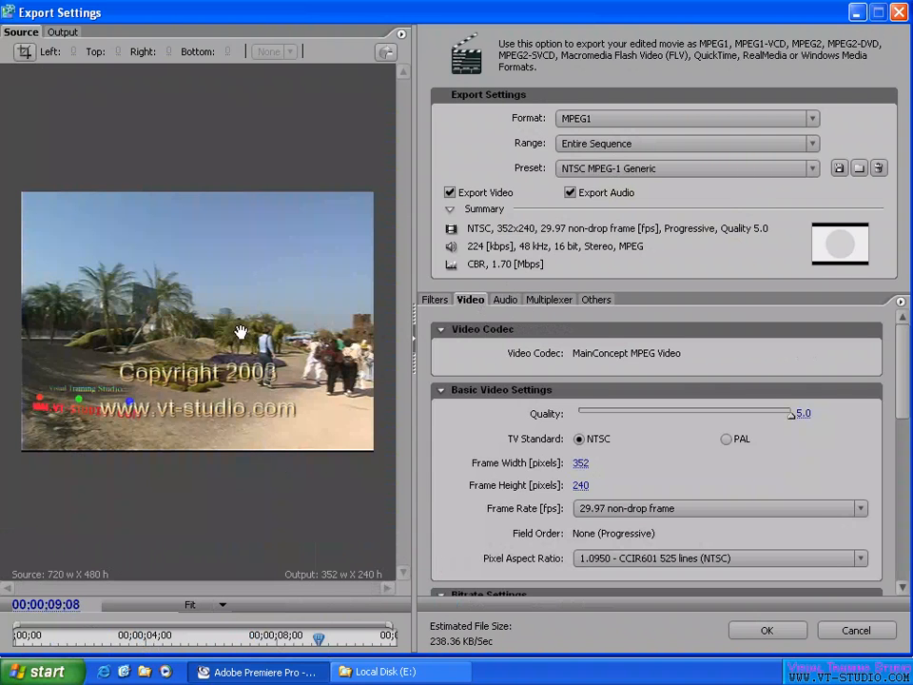
Step: Scrub back through the sequence preview, ending on the frame at about 00;00;05;10
mouse_move(391, 625)
left_mouse_down()
mouse_move(329, 626)
mouse_move(391, 628)
left_mouse_up()
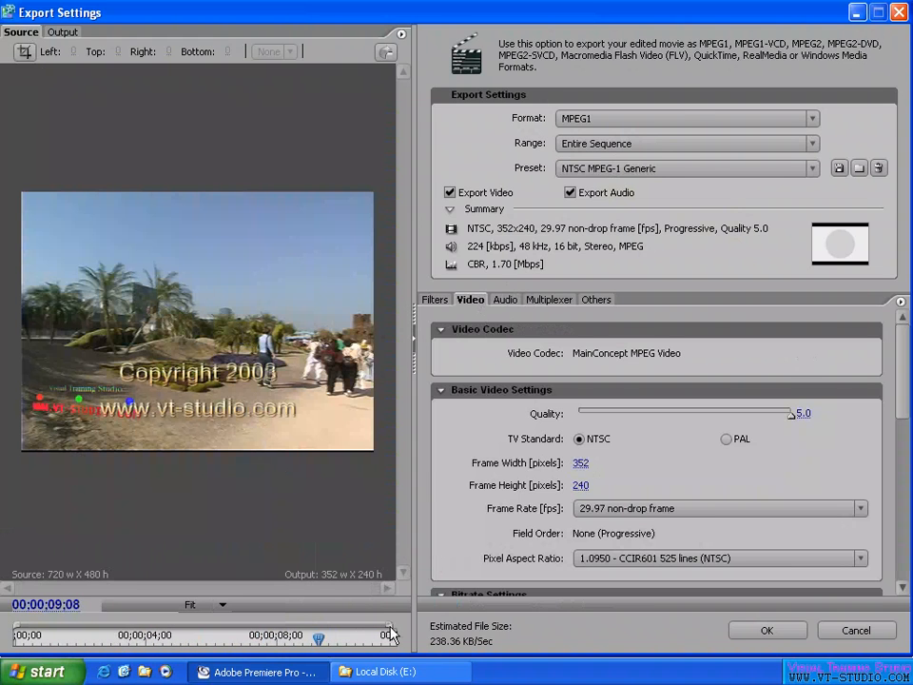
left_click(218, 635)
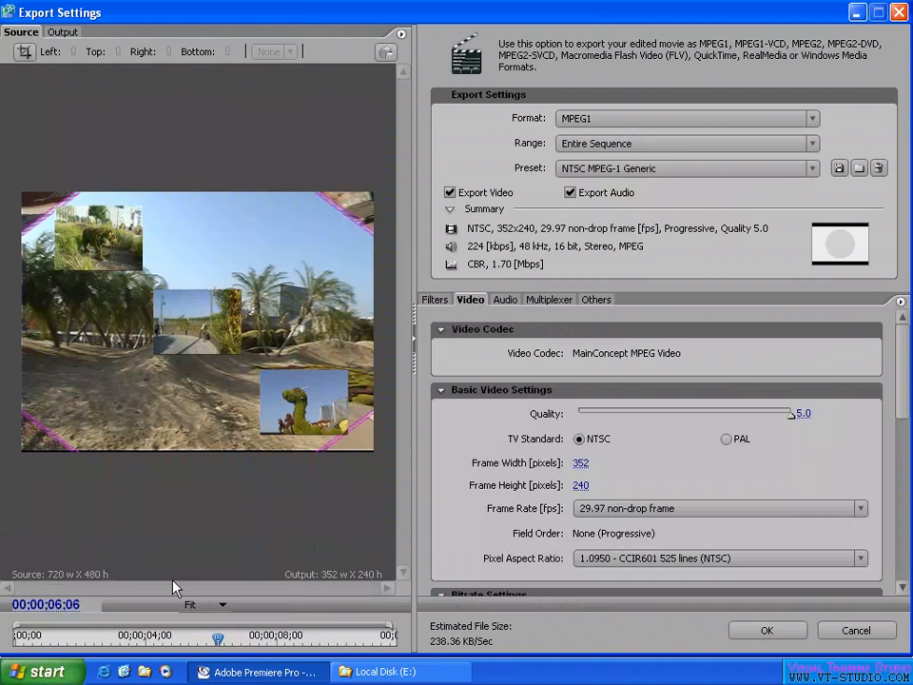
left_click(147, 638)
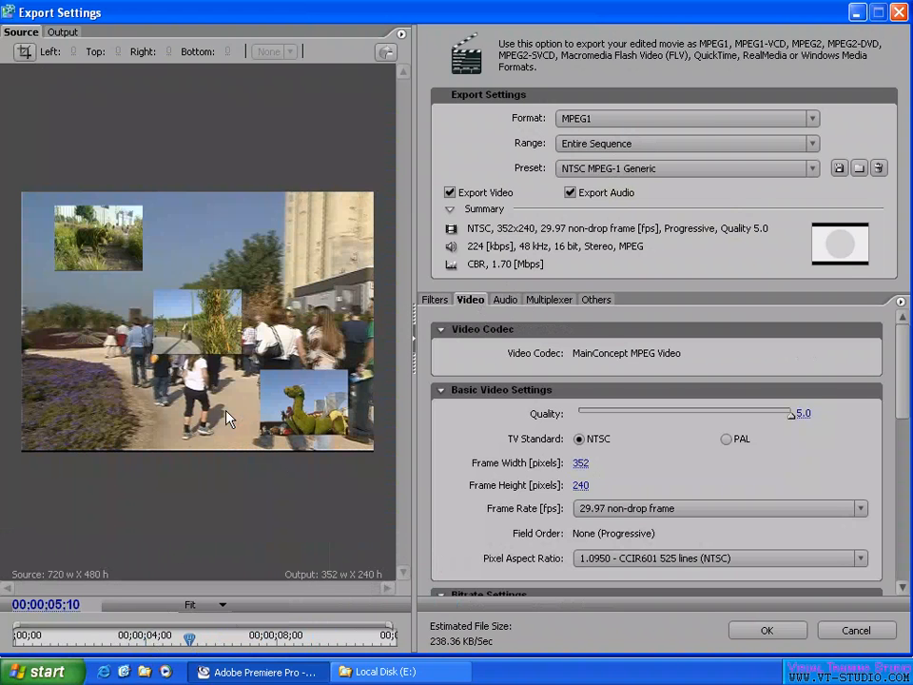
Step: Turn on cropping for the source and shape the crop area freehand, ending at about 430 x 355 pixels
left_click(25, 52)
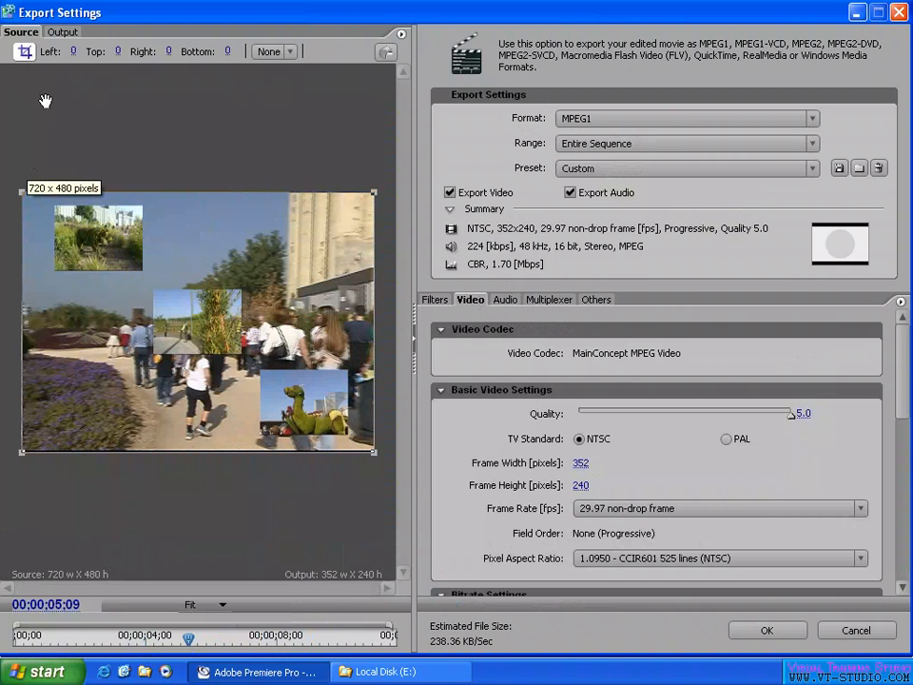
left_click_drag(22, 192, 82, 254)
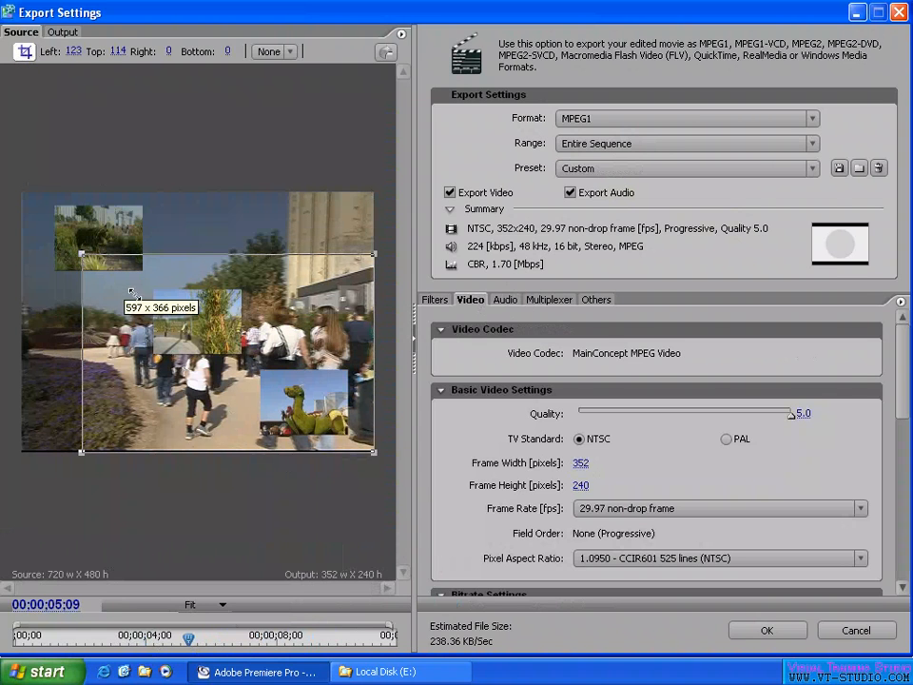
left_click_drag(374, 452, 290, 395)
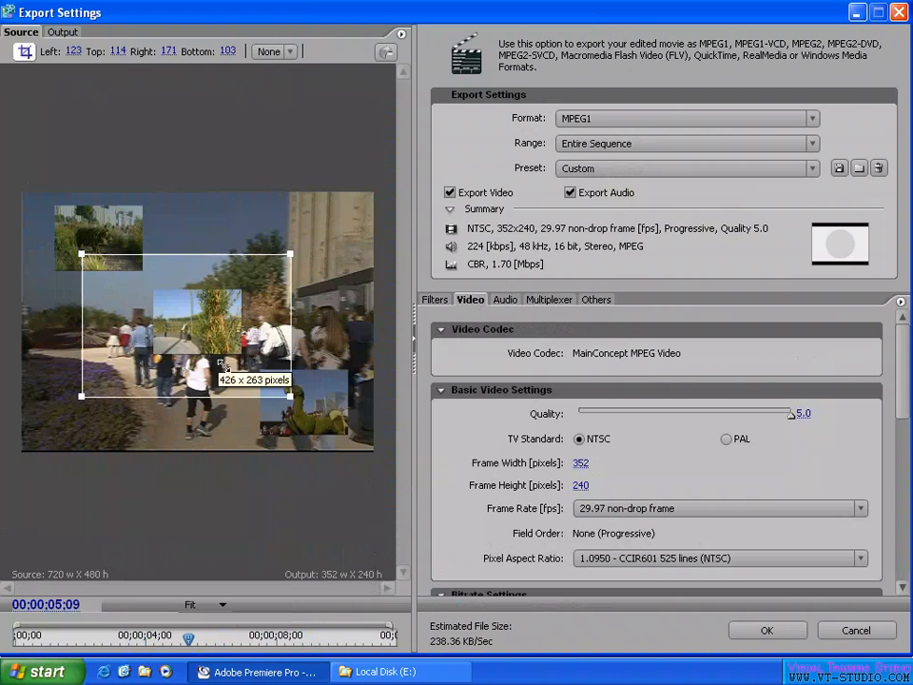
left_click_drag(202, 330, 222, 337)
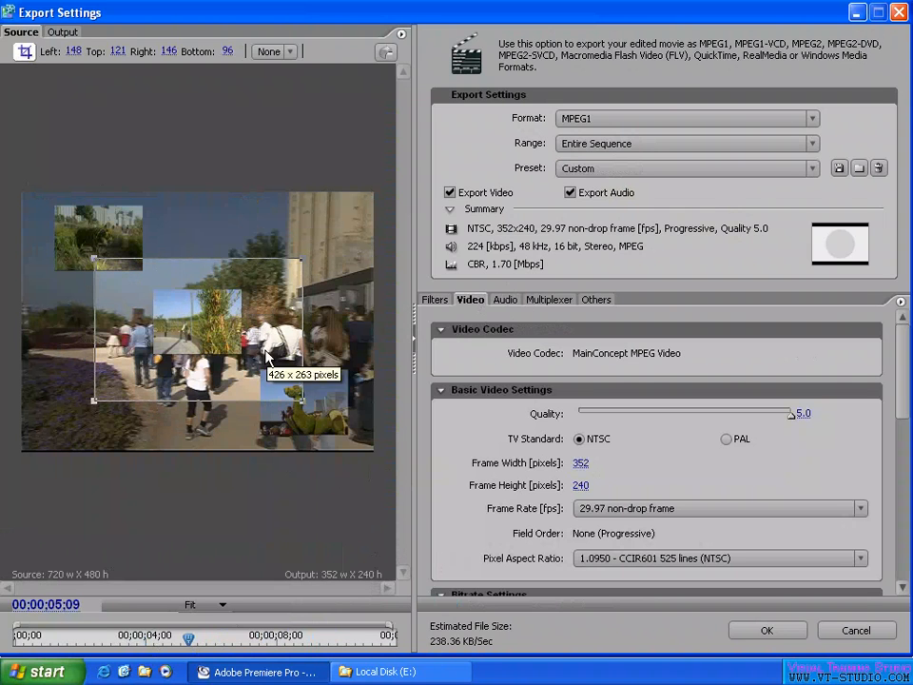
left_click_drag(103, 256, 68, 228)
left_click_drag(303, 400, 279, 421)
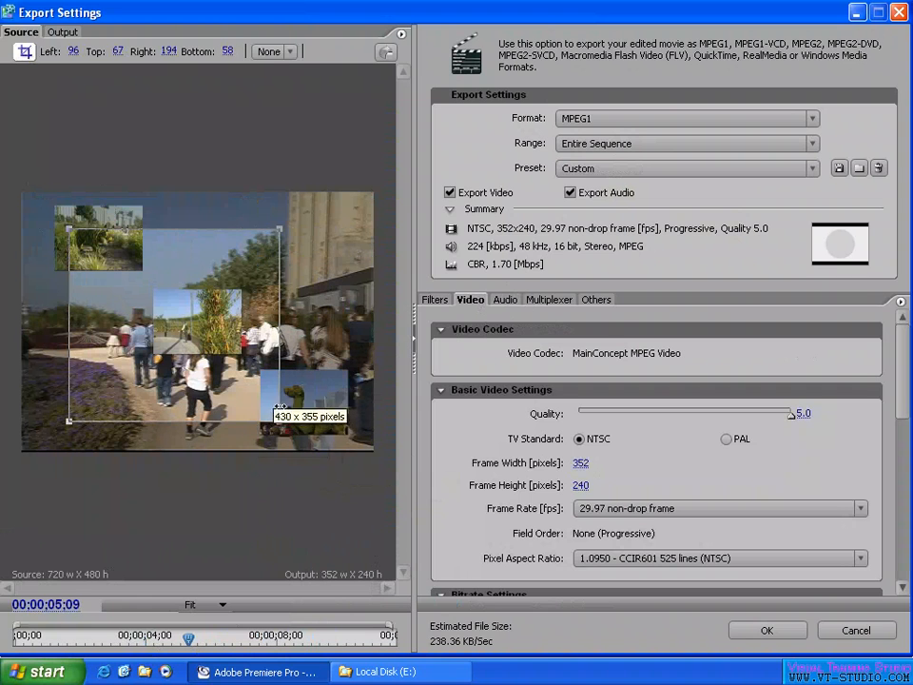
Step: Constrain the crop to 4:3, shrink it to about 294 x 198 pixels and move it over the central inset clip
left_click(271, 52)
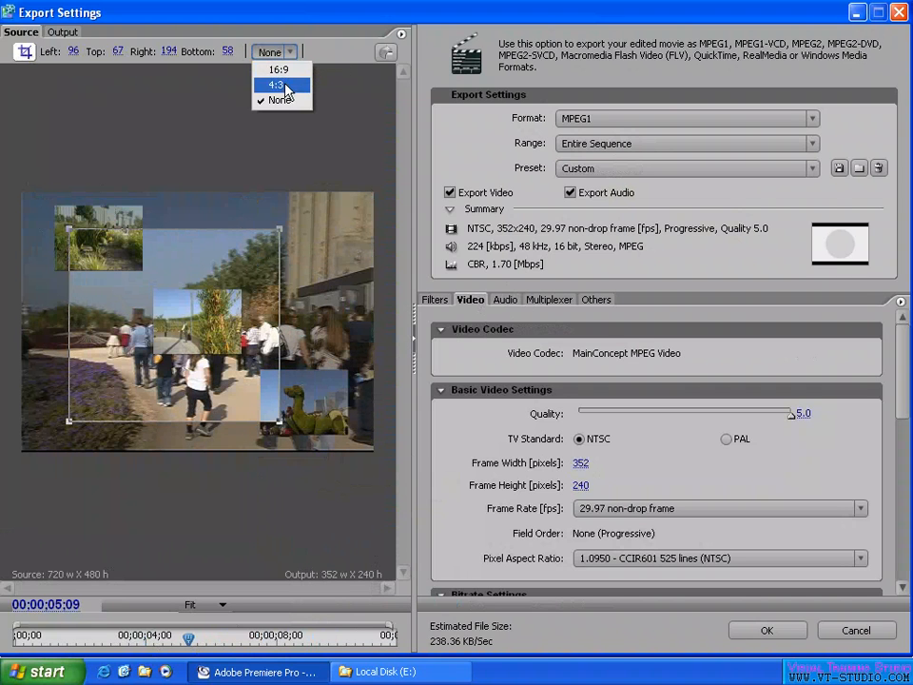
left_click(286, 88)
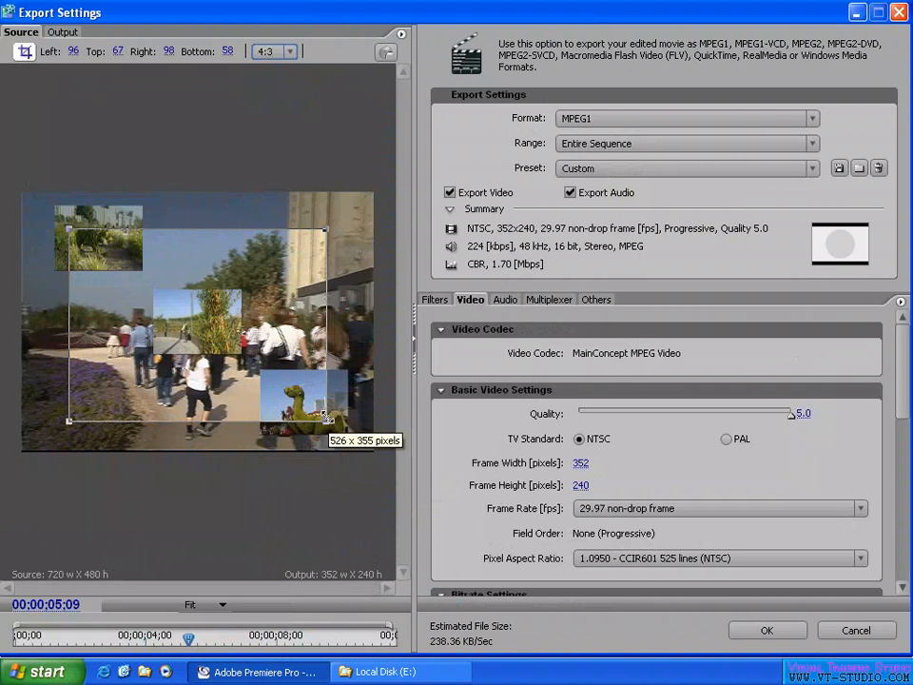
left_click_drag(326, 422, 245, 335)
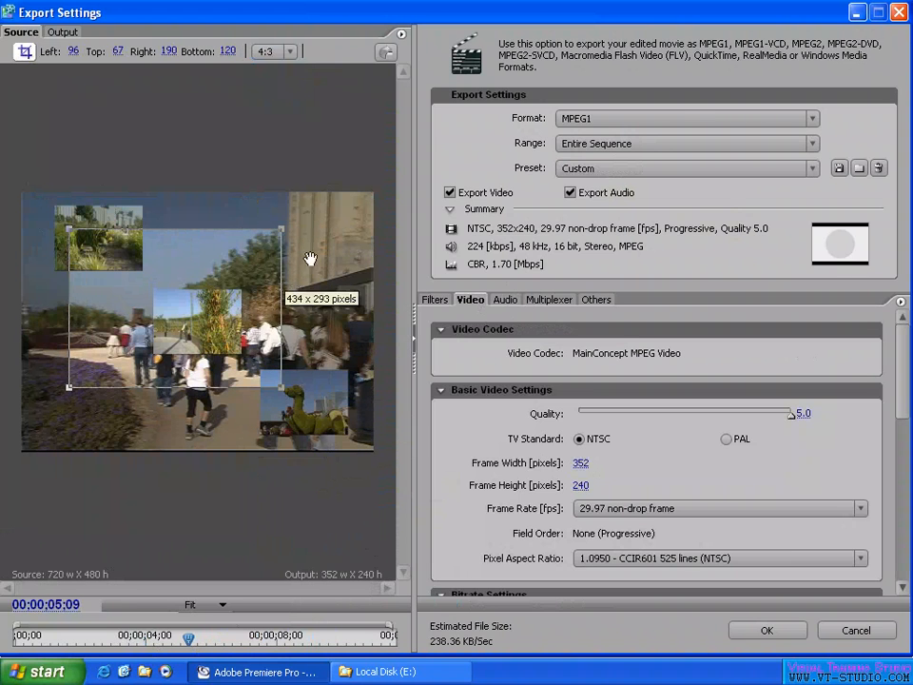
left_click_drag(283, 229, 212, 279)
left_click_drag(163, 339, 209, 320)
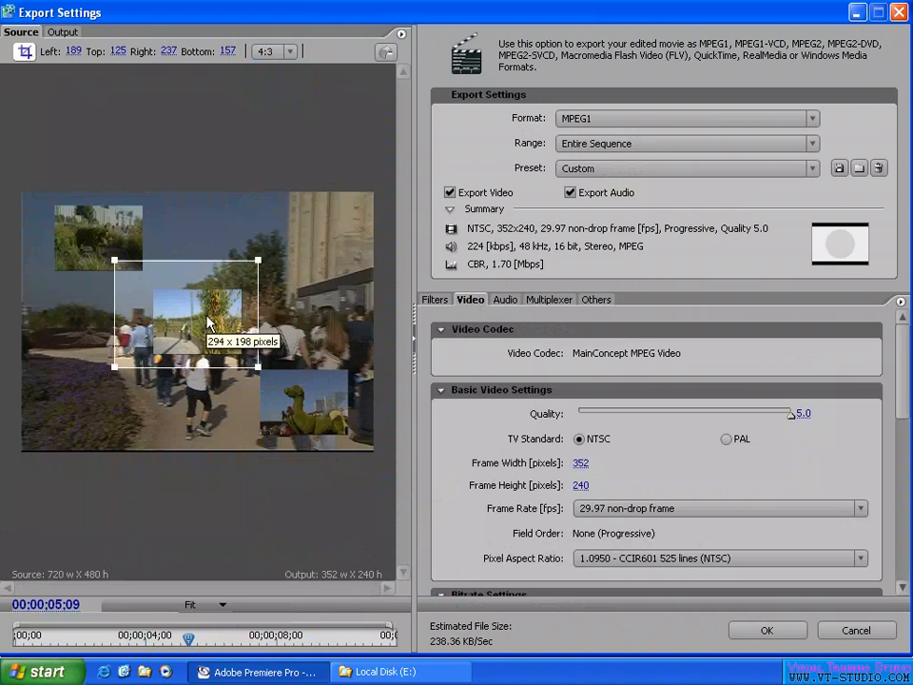
Step: Change the crop proportions to 16:9 and enlarge the crop area to about 595 x 301 pixels
left_click(278, 52)
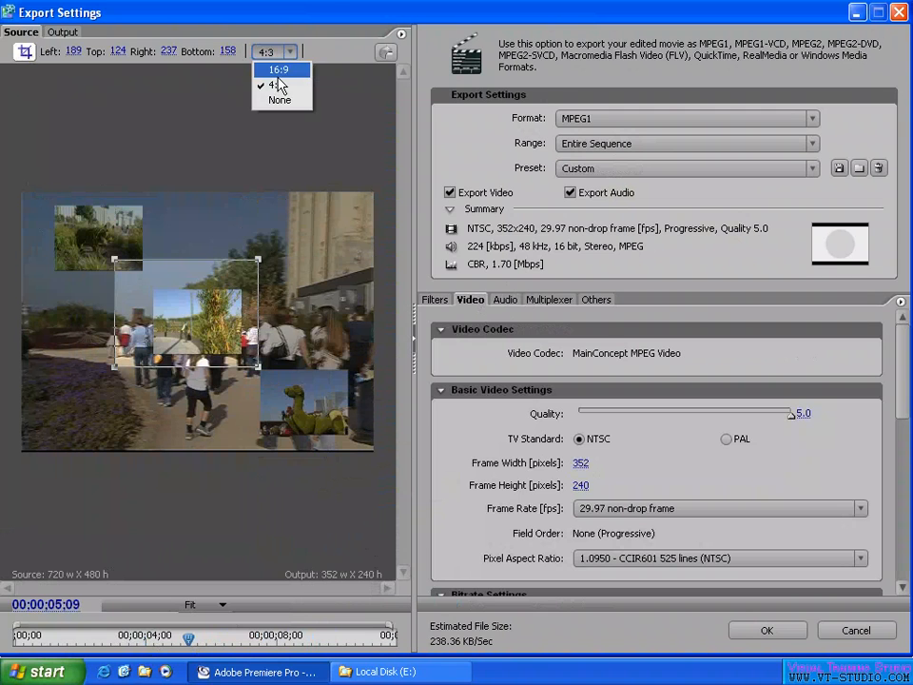
left_click(283, 72)
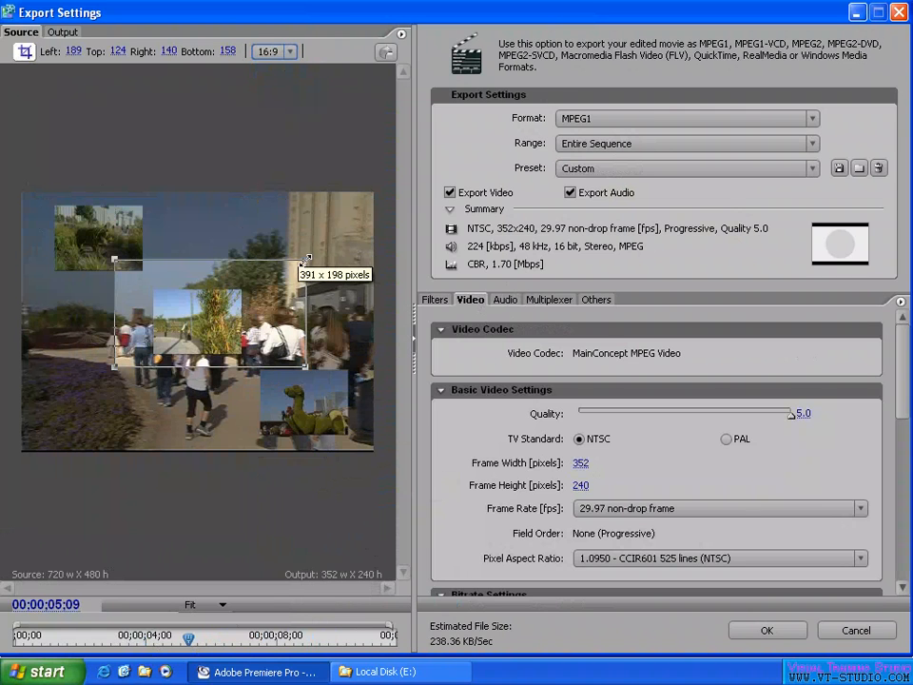
left_click_drag(305, 259, 369, 214)
left_click_drag(114, 368, 7, 436)
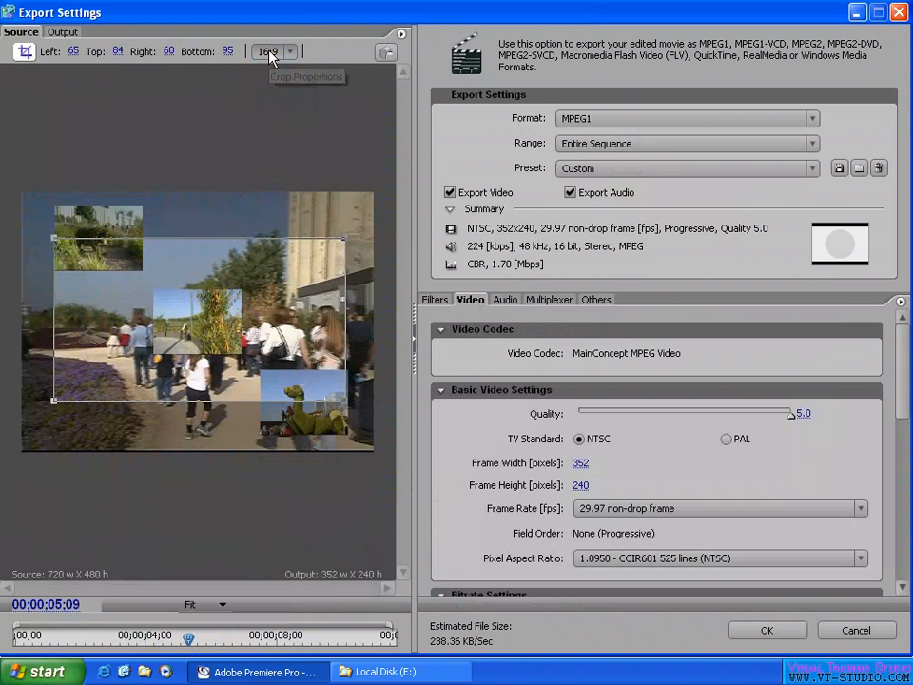
Step: Set the crop proportions to None and resize the area freely to about left 121, top 81, right 233 and bottom 199
left_click(273, 53)
left_click(280, 100)
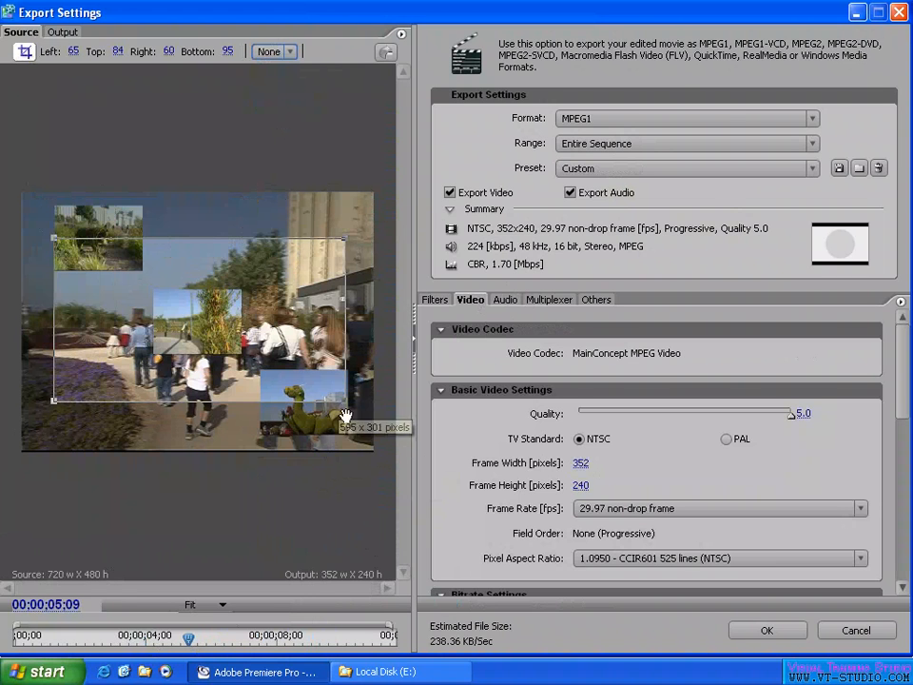
left_click_drag(343, 401, 229, 290)
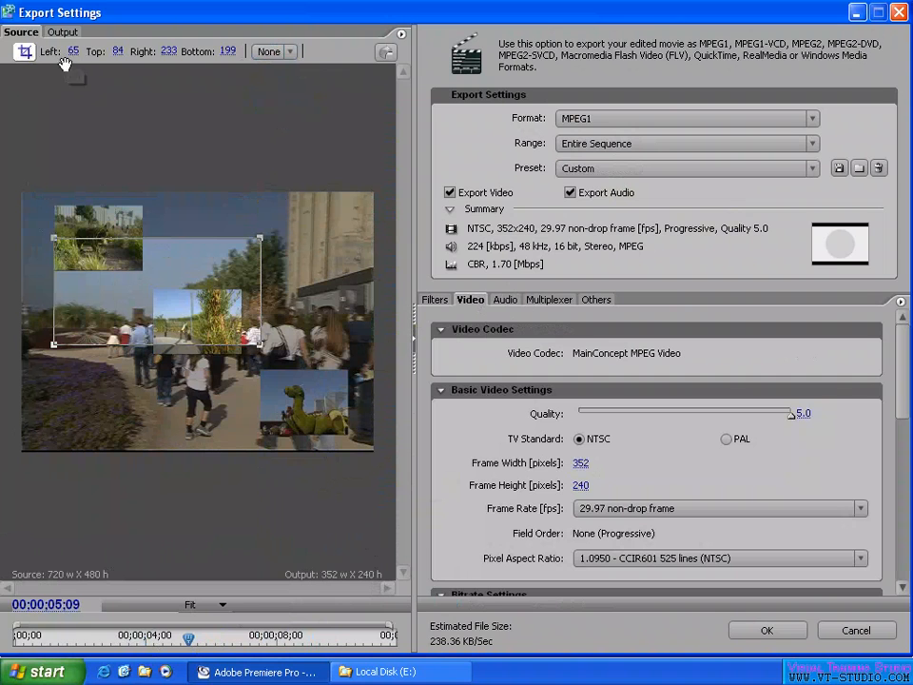
left_click_drag(67, 234, 80, 235)
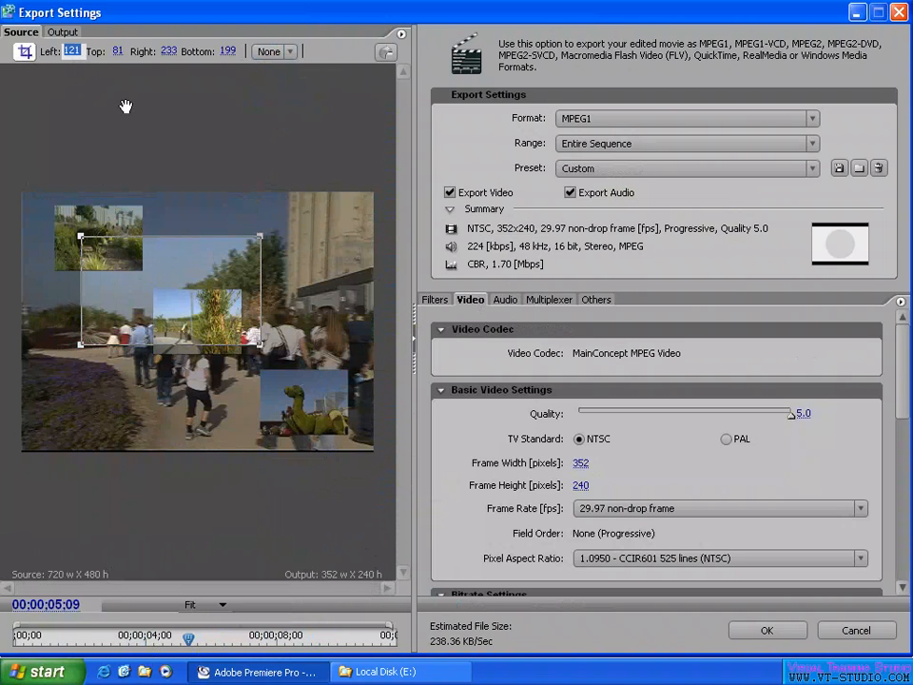
Step: Set the crop's left margin to 150 and its top margin to 100 pixels
type("150")
key("Return")
mouse_move(95, 237)
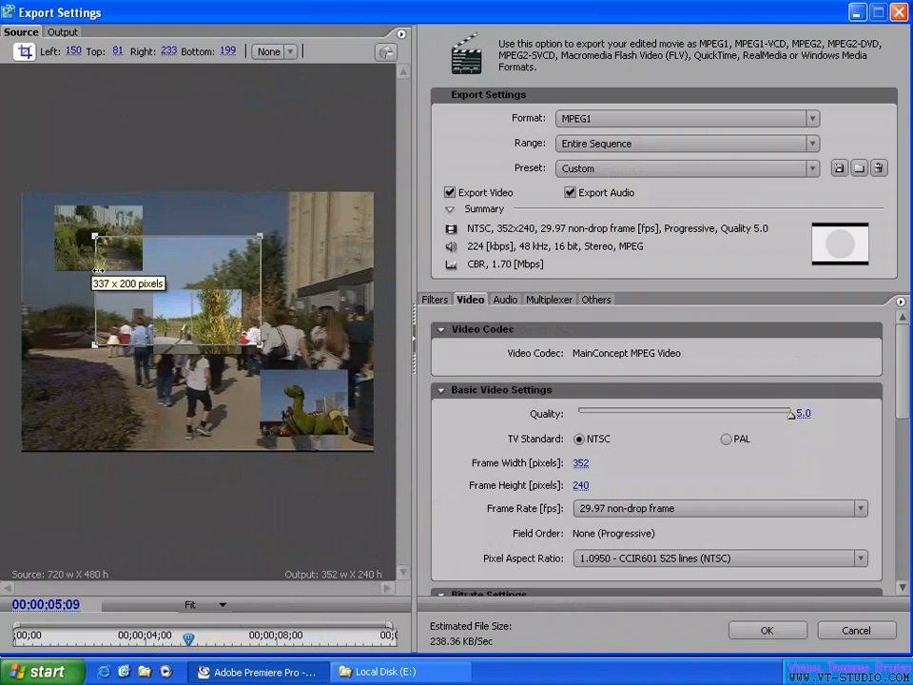
left_click(116, 51)
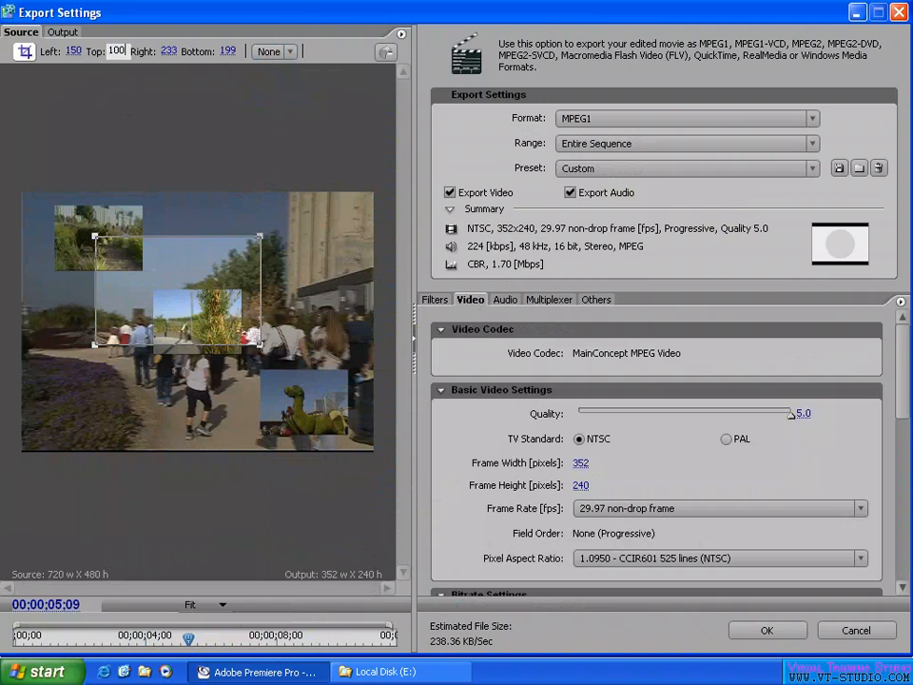
type("100")
key("Return")
Step: Set both the right and the bottom crop margins to 200 pixels
left_click(167, 51)
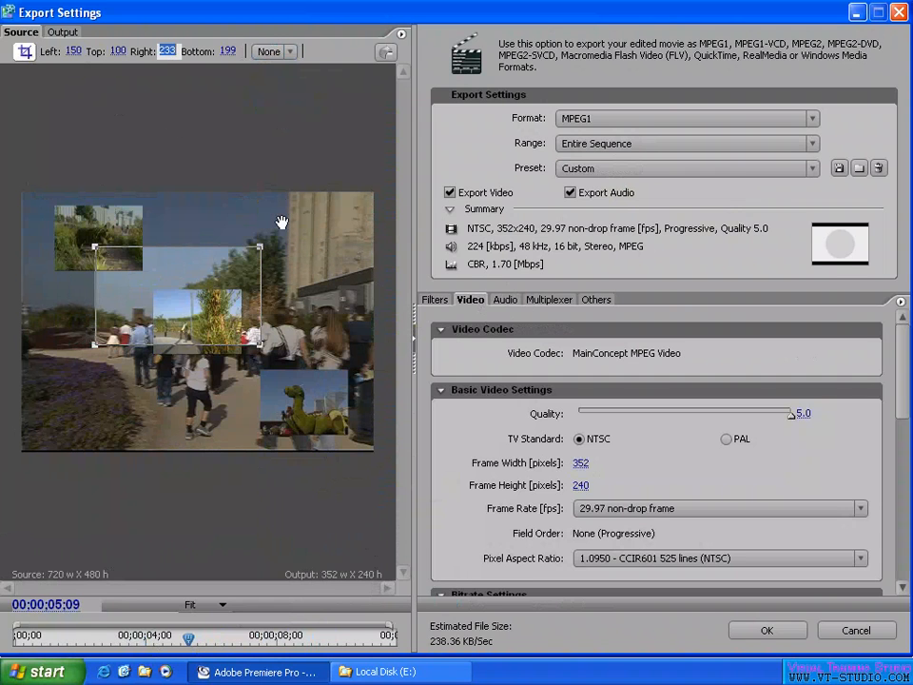
type("200")
key("Return")
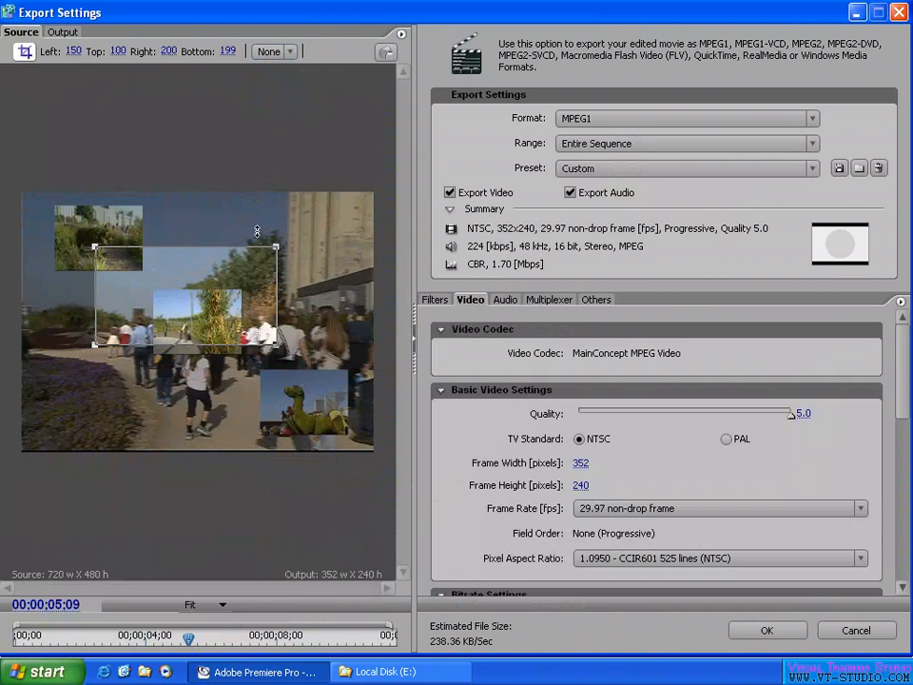
left_click(229, 54)
type("200")
key("Return")
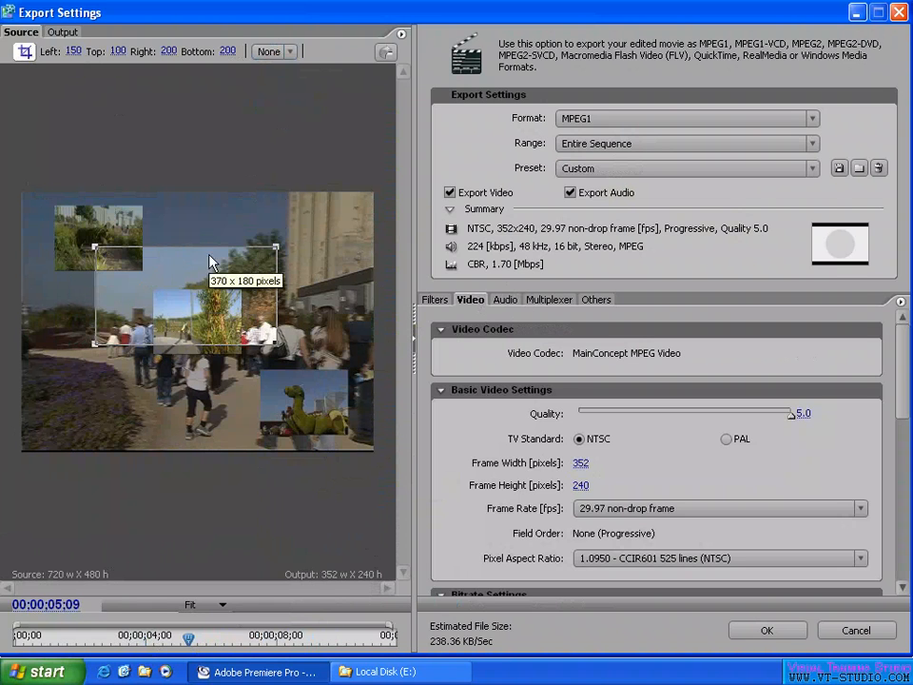
Step: Constrain the crop to 16:9 and extend it from its lower-right corner to about 570 x 289 pixels
left_click(285, 52)
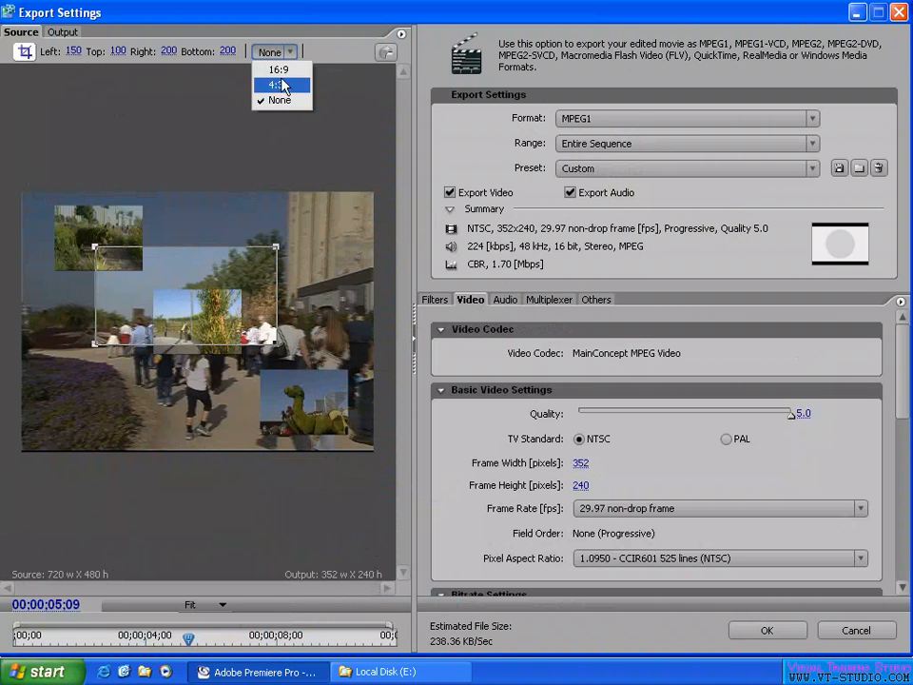
left_click(277, 69)
left_click_drag(277, 345, 462, 379)
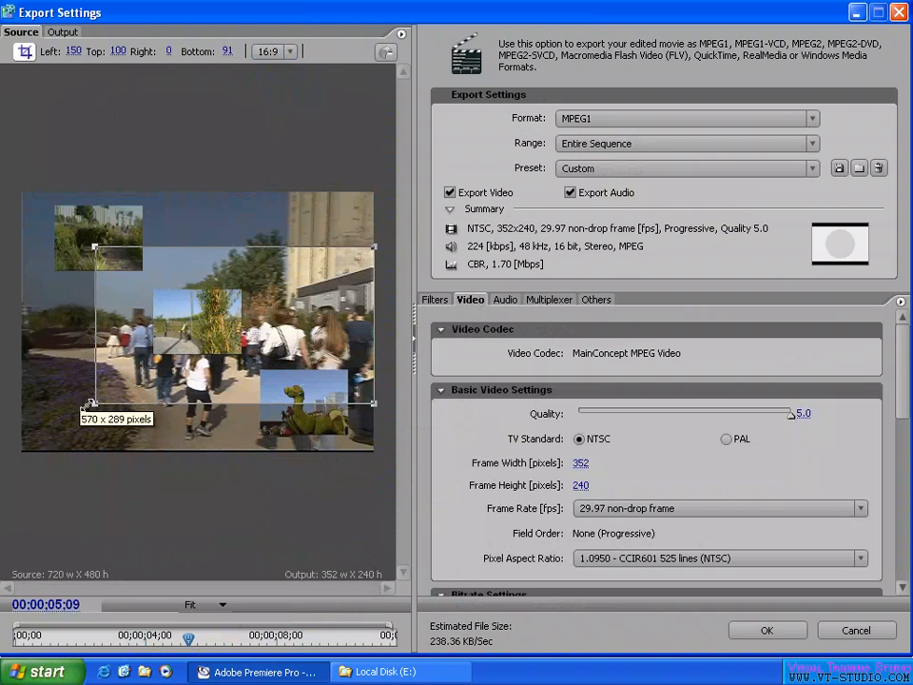
Step: Enlarge the 16:9 crop to 720 x 365 pixels and move it to about 54 from the top and 61 from the bottom
left_click_drag(73, 401, 48, 428)
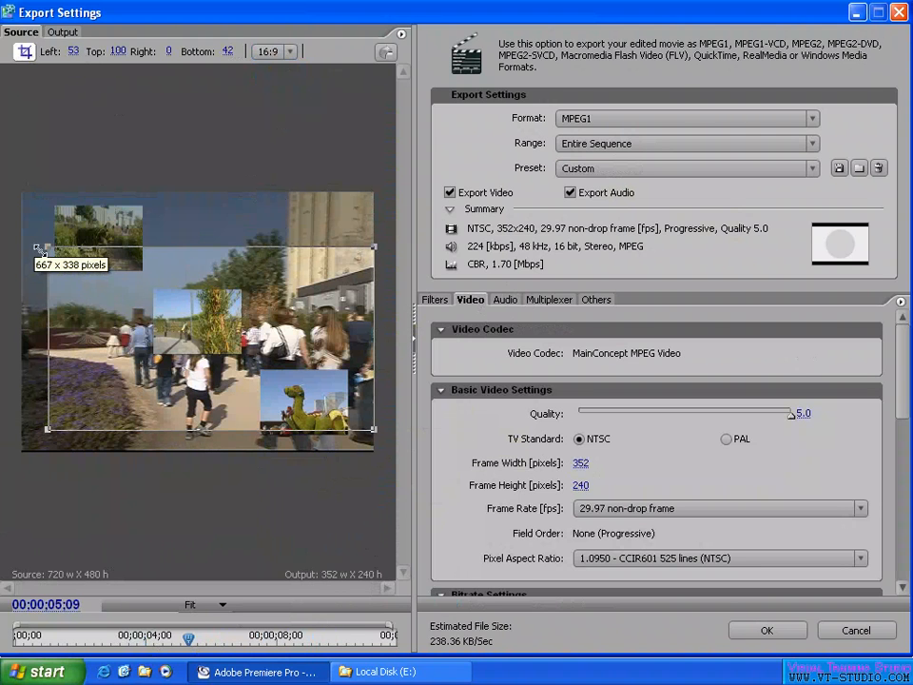
left_click_drag(47, 246, 5, 191)
left_click_drag(190, 367, 162, 270)
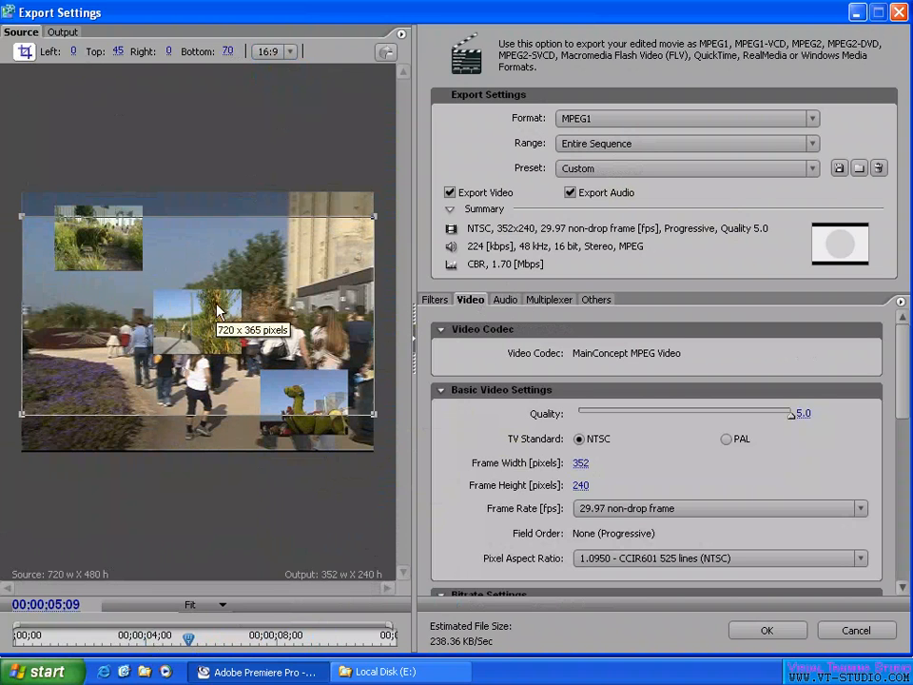
left_click_drag(210, 314, 209, 319)
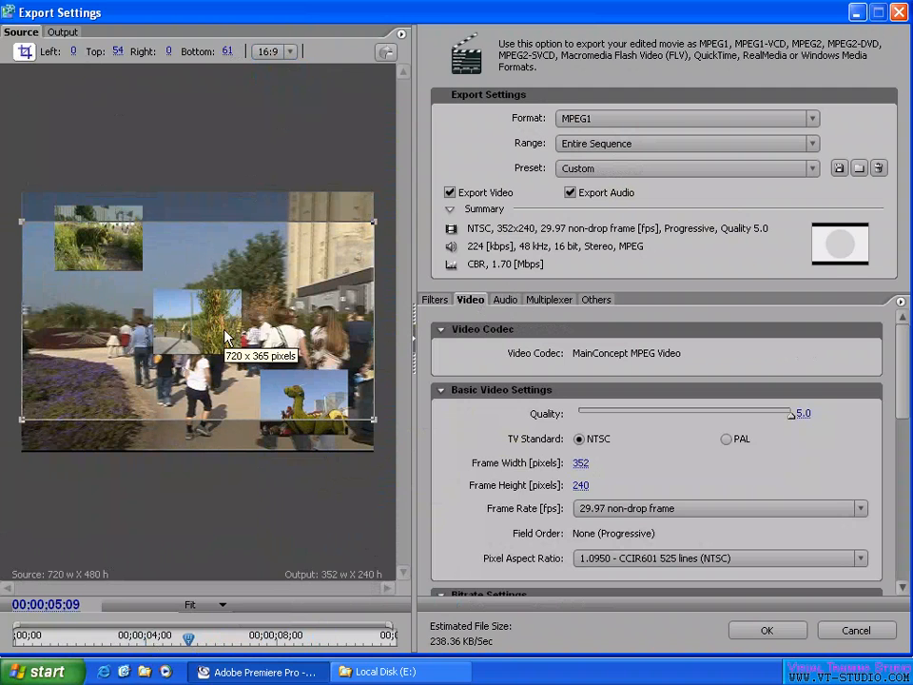
Step: Compare the cropped source with the output preview, switching back and forth between the two views
left_click(386, 53)
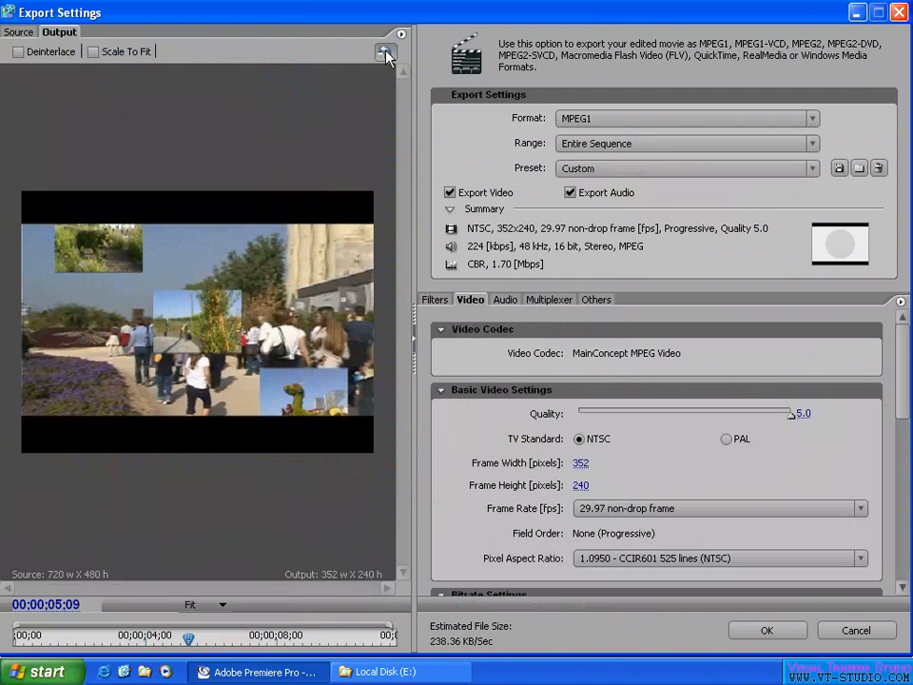
left_click(19, 32)
left_click(43, 33)
left_click(19, 31)
left_click(53, 31)
left_click(19, 32)
left_click(386, 53)
left_click(18, 33)
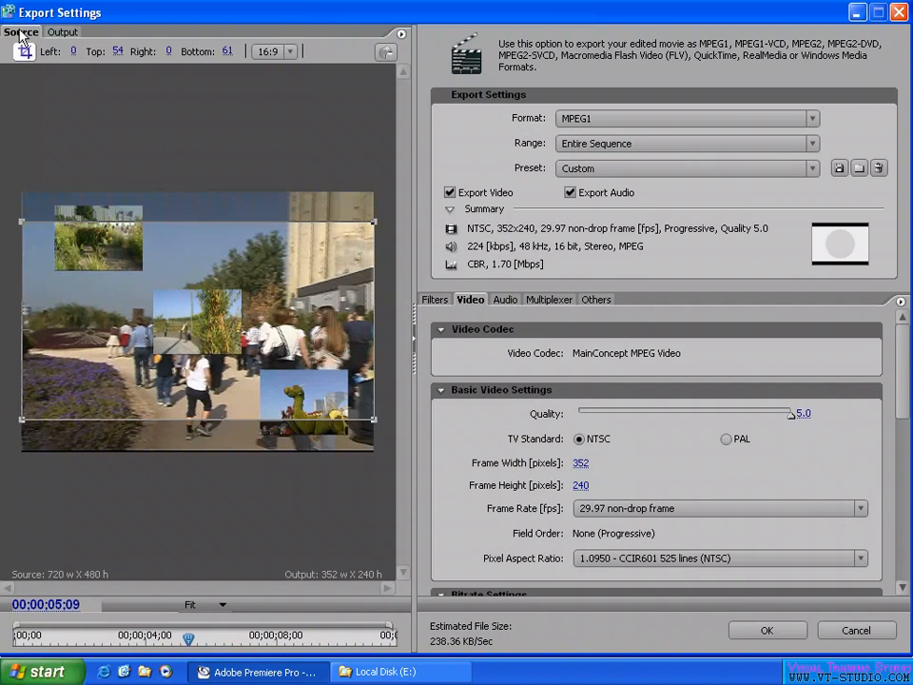
Step: Disable source cropping and apply the NTSC MPEG-1 Generic preset
left_click(29, 54)
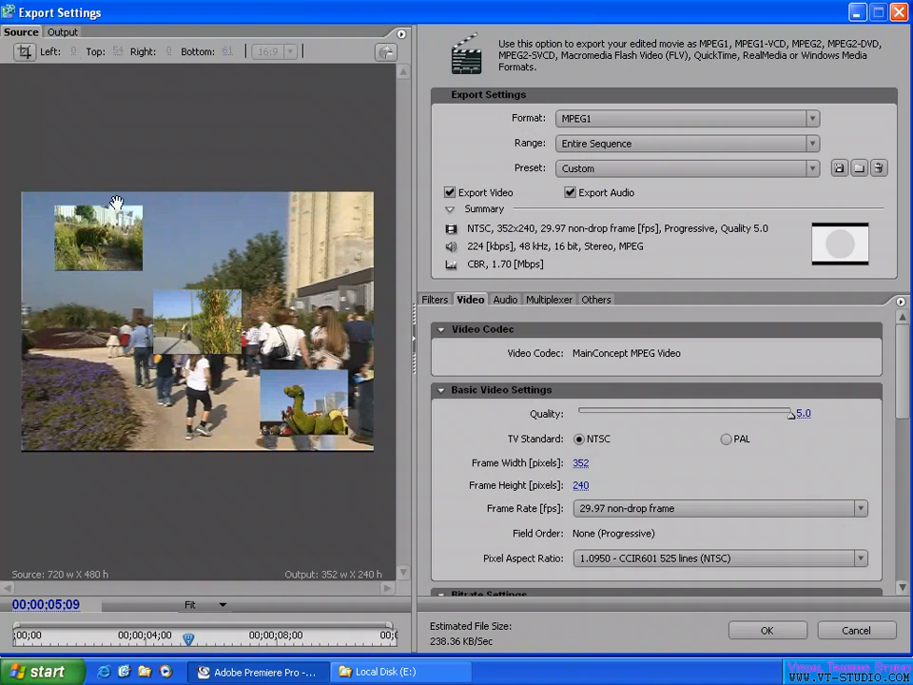
left_click(57, 33)
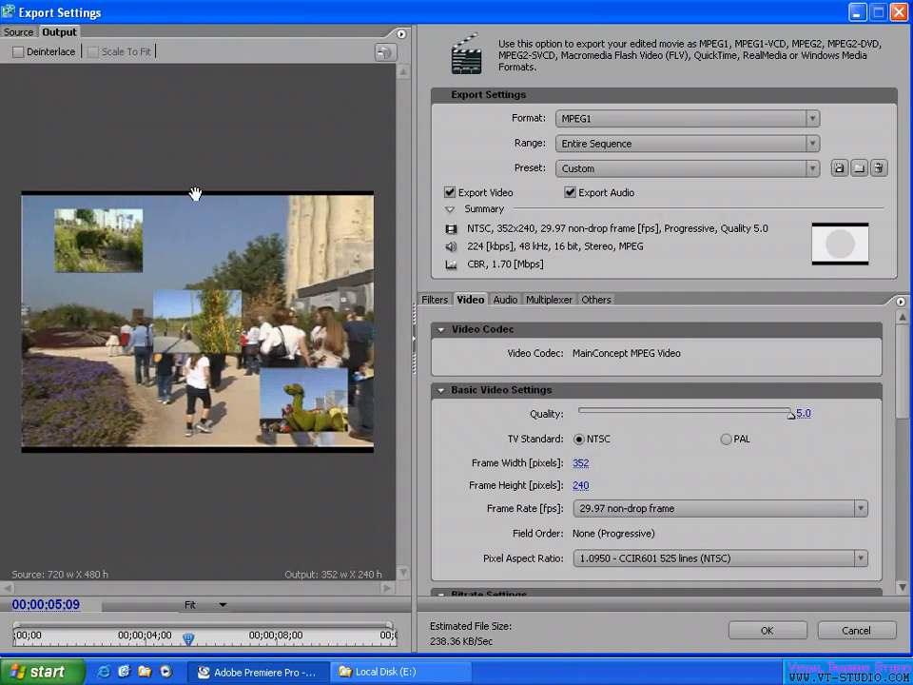
left_click(609, 168)
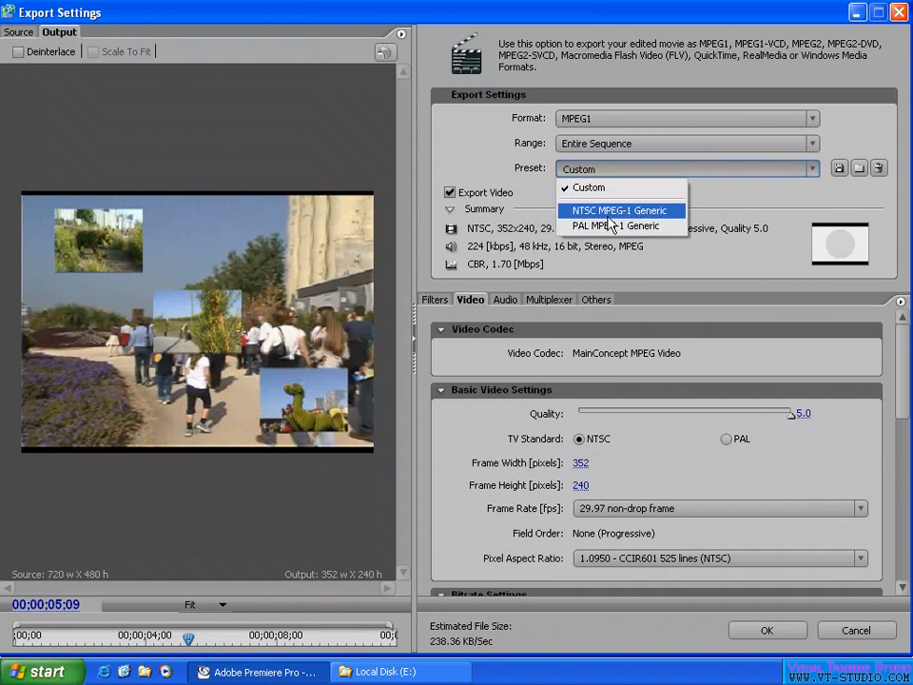
left_click(620, 211)
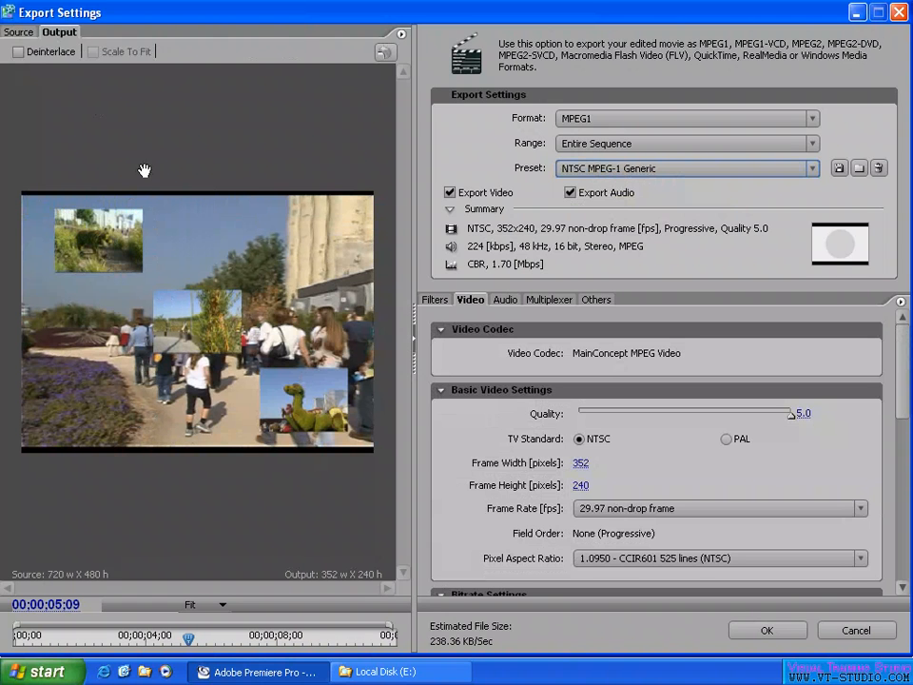
Step: Re-enable source cropping, set the proportions to None and extend the crop to the full 720 x 480 frame
left_click(21, 31)
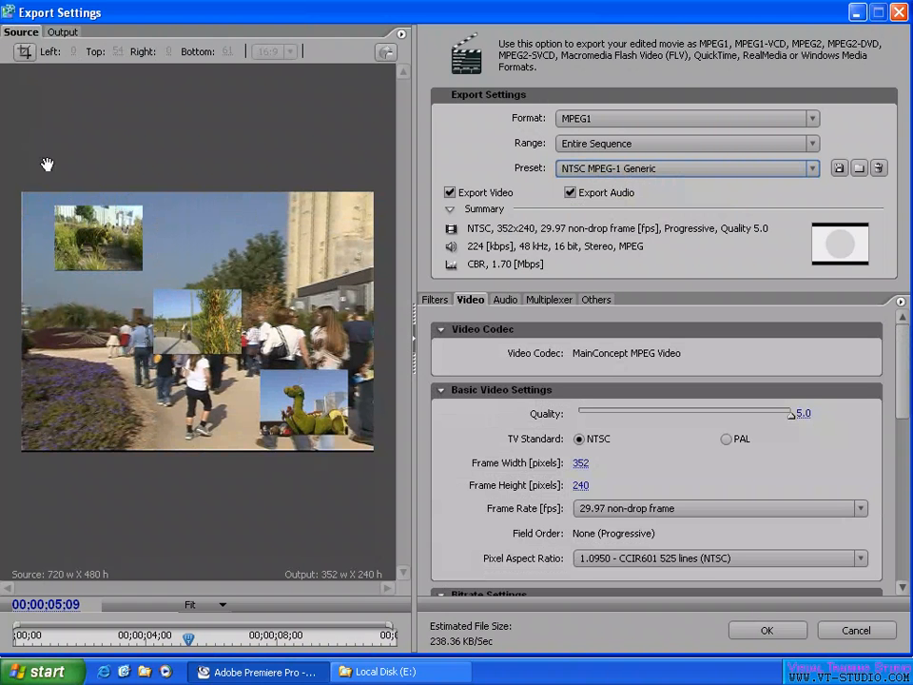
left_click(24, 52)
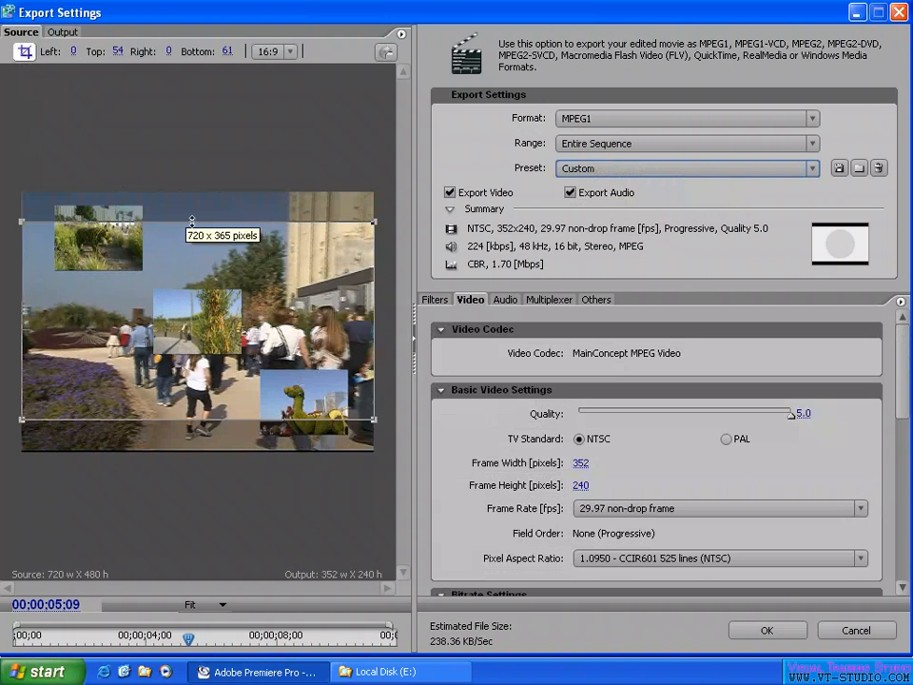
left_click(276, 51)
left_click(278, 98)
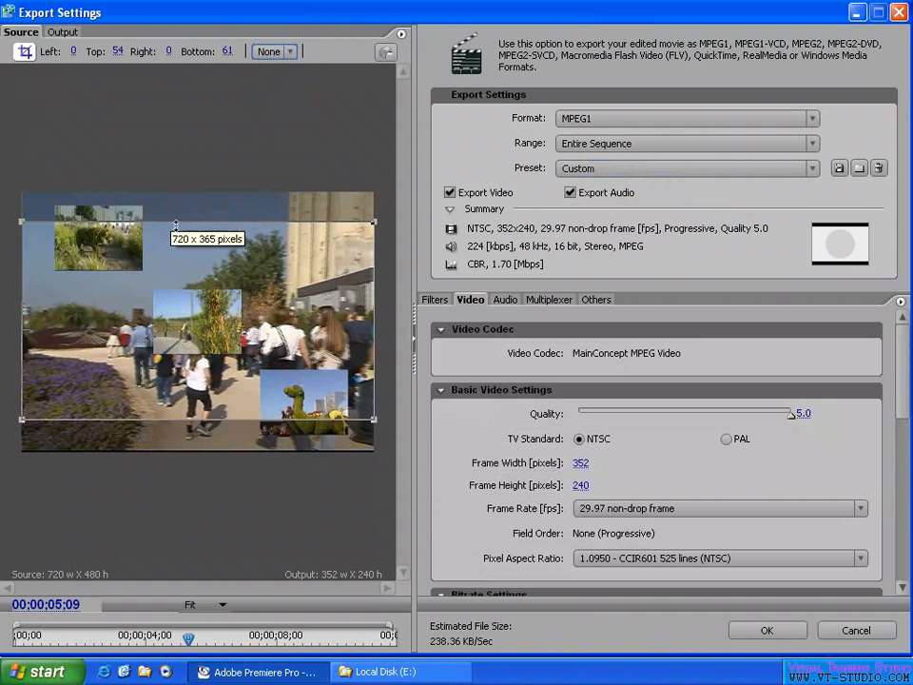
left_click_drag(176, 224, 179, 168)
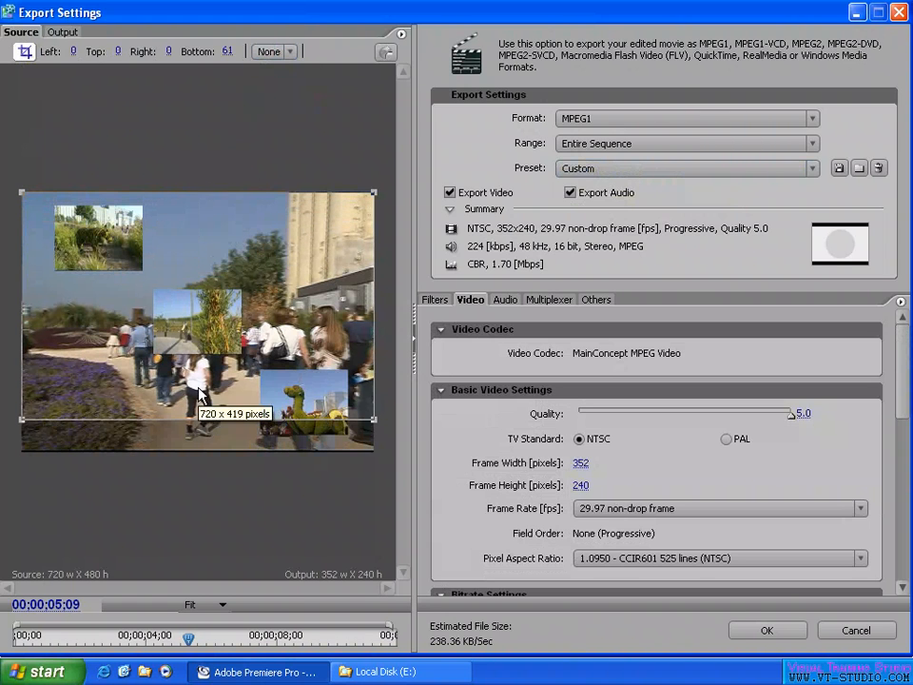
left_click_drag(200, 418, 196, 523)
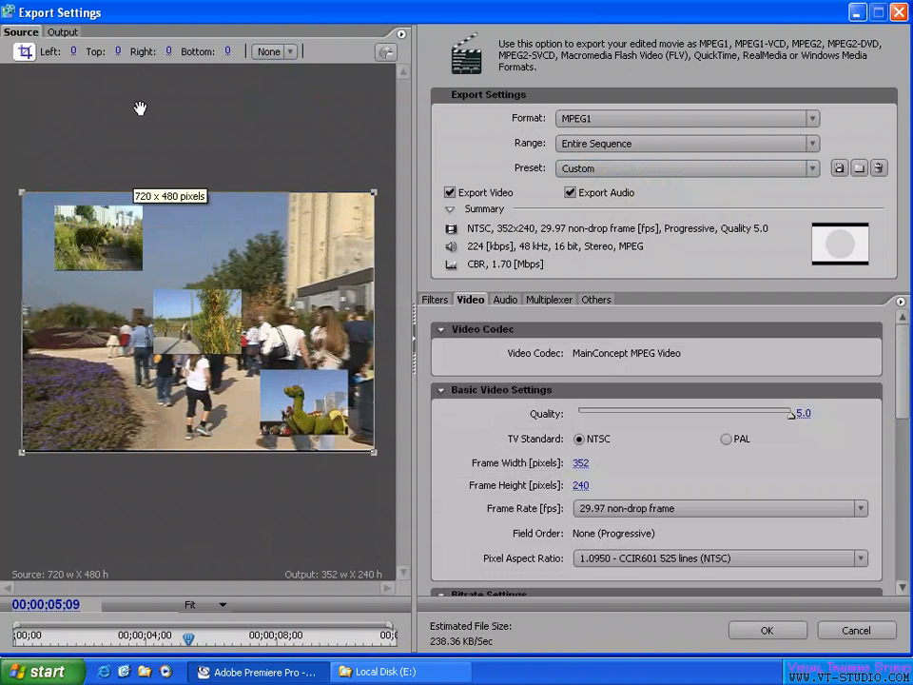
left_click(65, 34)
left_click(21, 32)
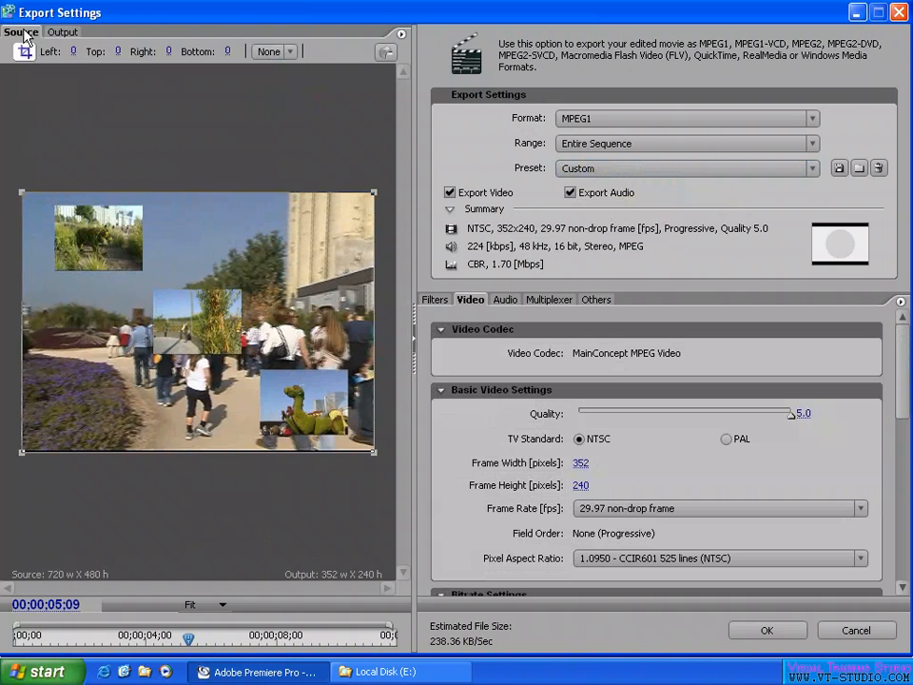
Step: Crop about 7 pixels off both the left and right edges of the source and enable Scale To Fit for the output
left_click_drag(22, 305, 25, 302)
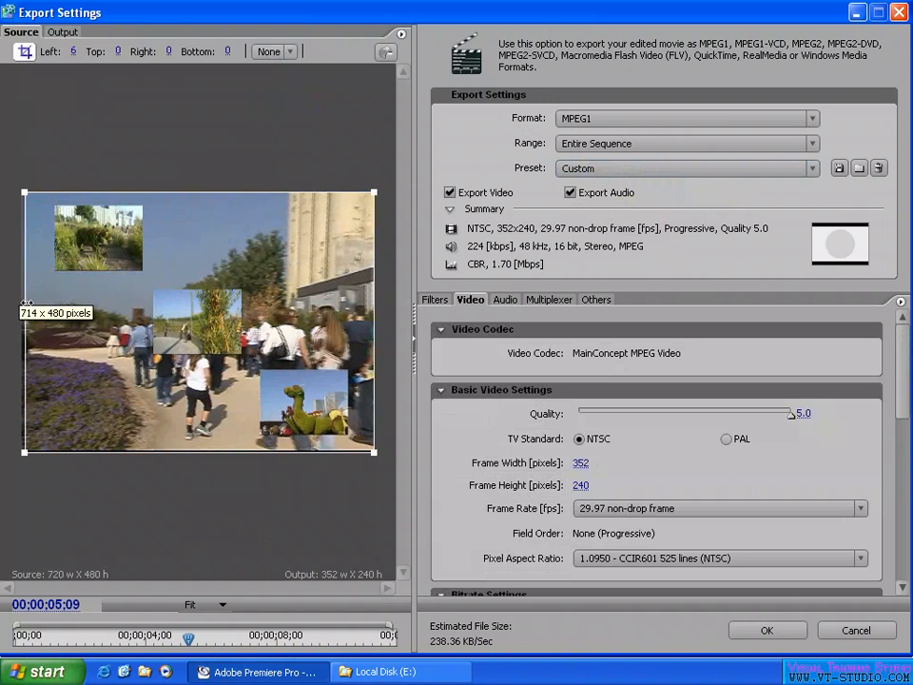
left_click_drag(371, 328, 367, 328)
left_click(61, 34)
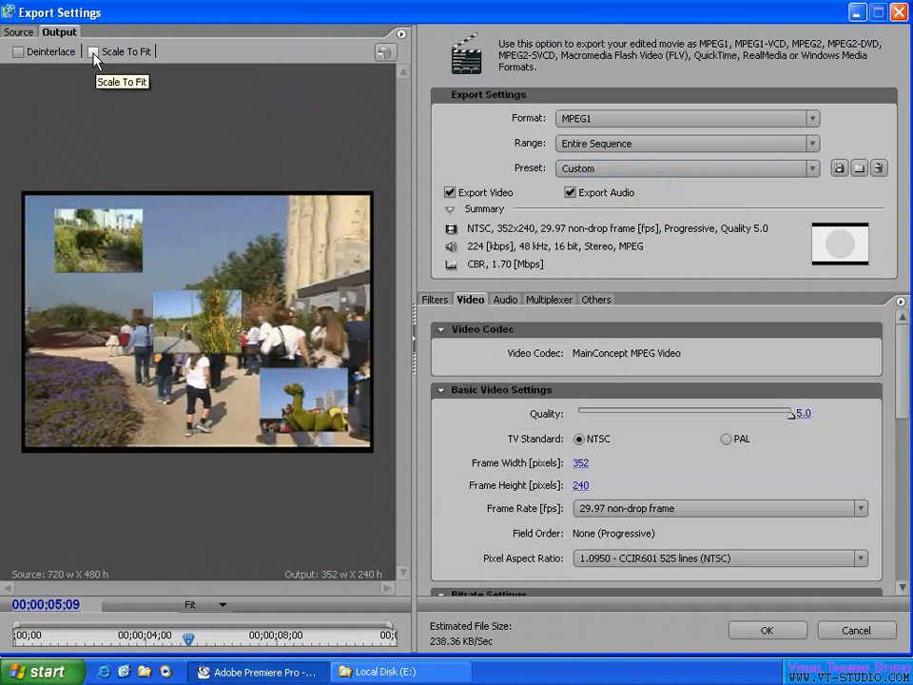
left_click(93, 52)
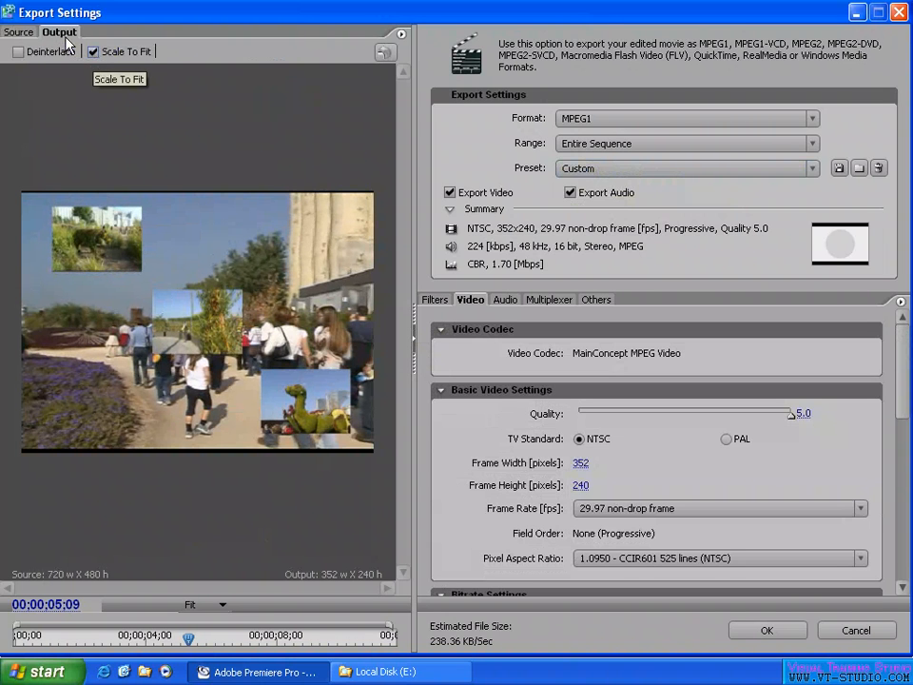
Step: Increase the right crop margin to about 20 pixels and the bottom margin to about 6, checking the scaled output
left_click(21, 33)
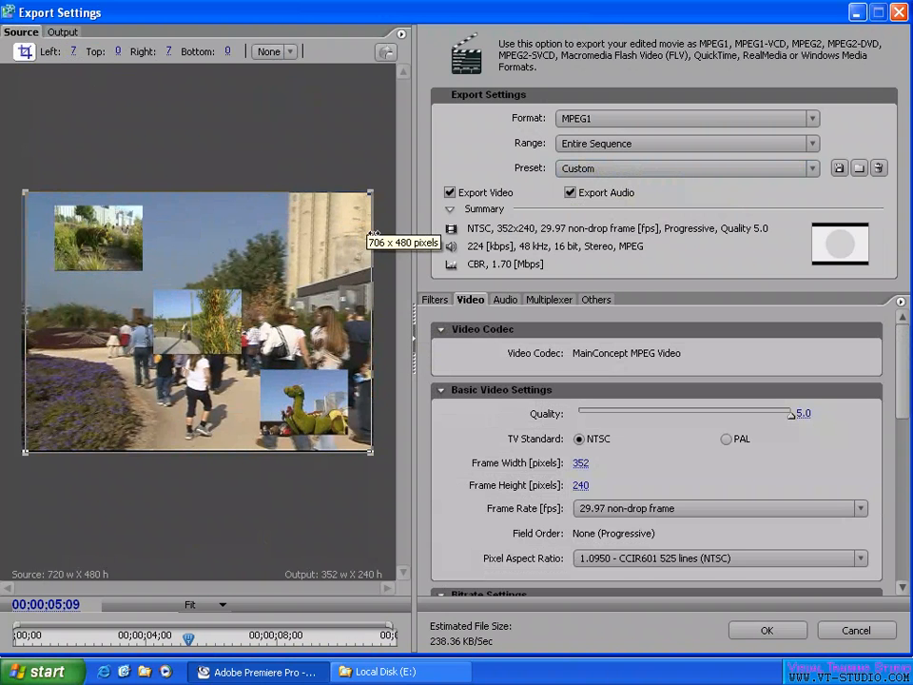
left_click(62, 31)
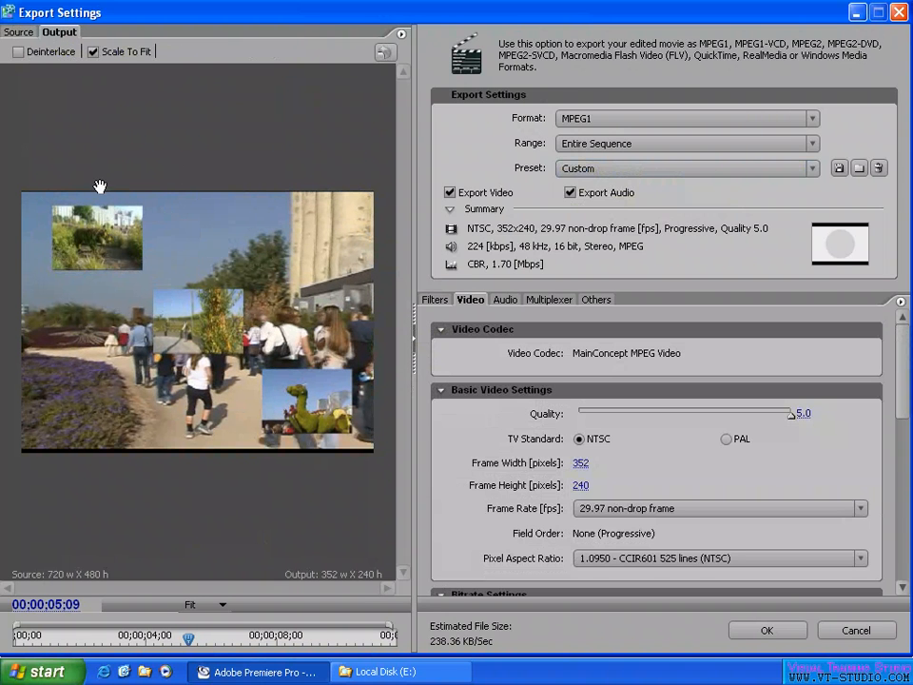
left_click(19, 32)
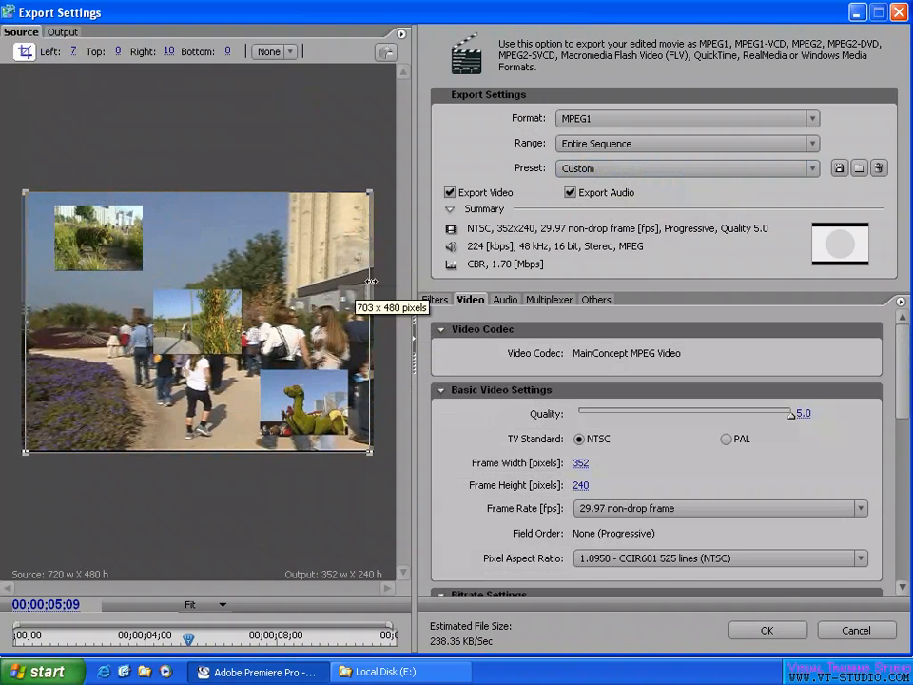
left_click_drag(369, 451, 363, 447)
left_click(61, 31)
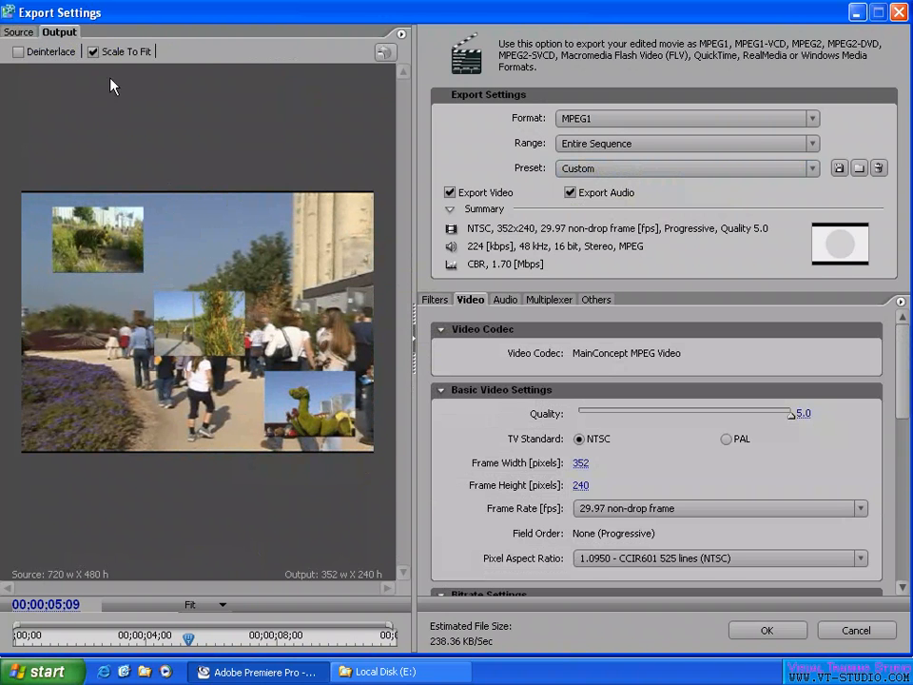
left_click(19, 33)
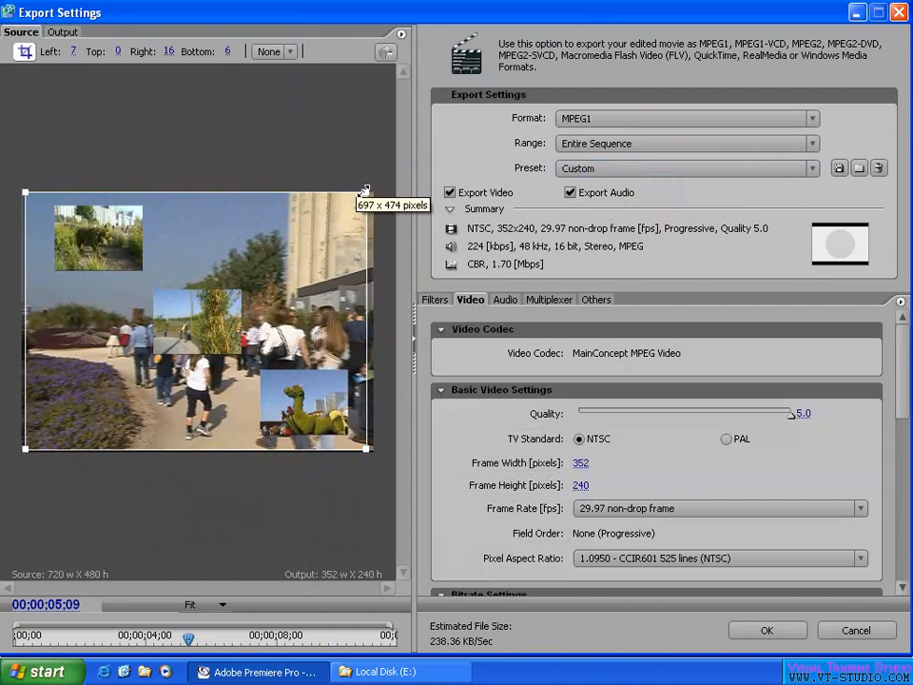
left_click_drag(362, 187, 361, 186)
left_click(59, 32)
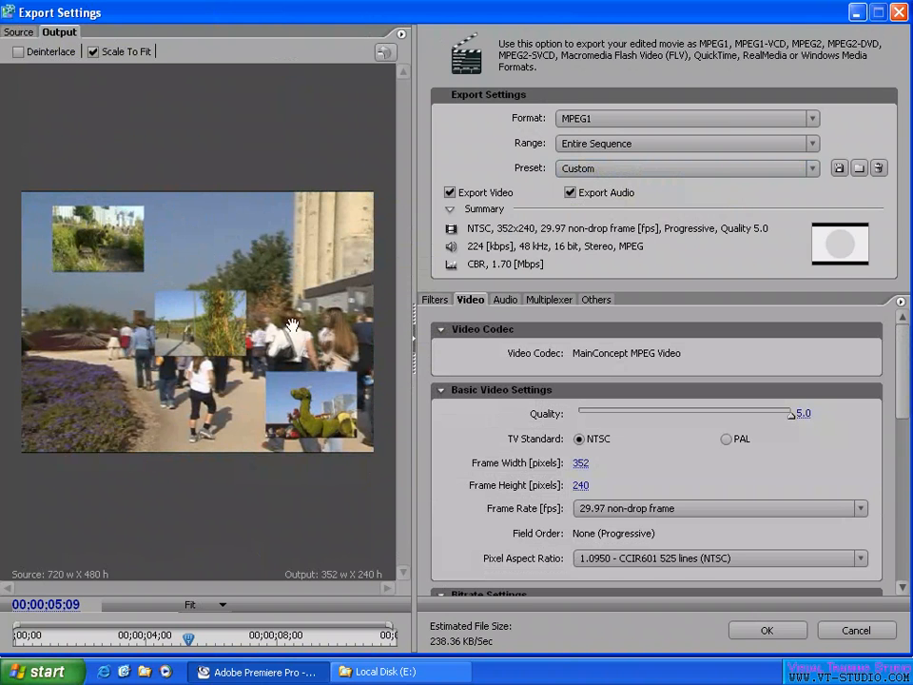
Step: Compare the output with and without Scale To Fit, leaving it off, and disable source cropping
left_click(92, 52)
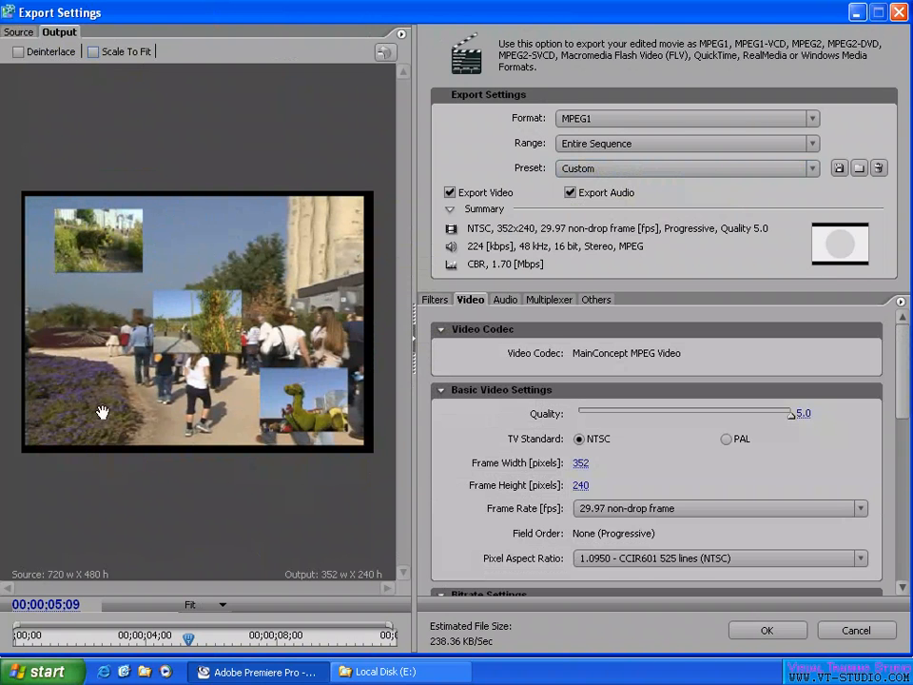
left_click(91, 52)
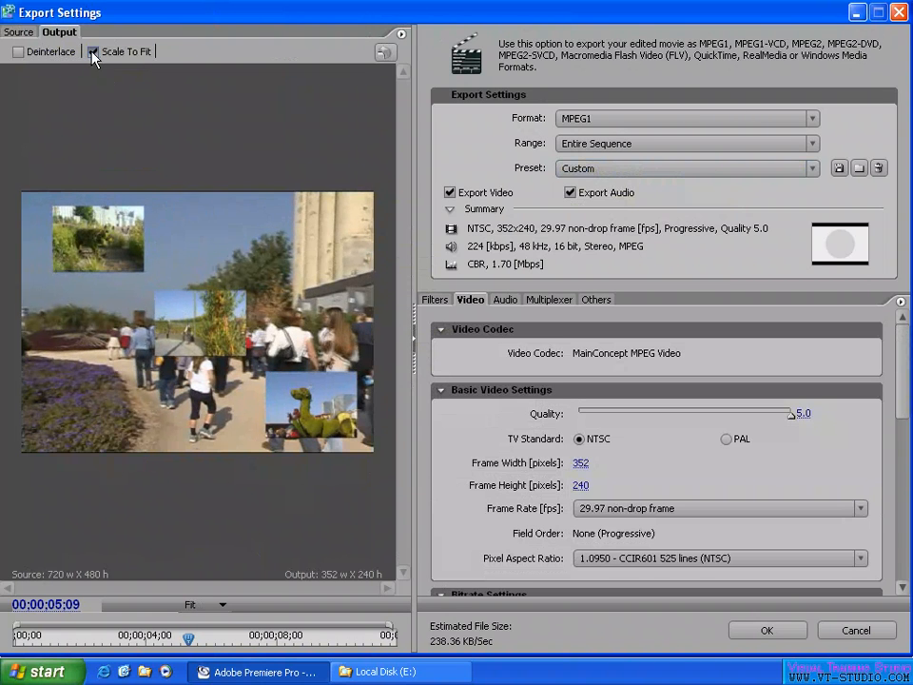
left_click(92, 53)
left_click(20, 32)
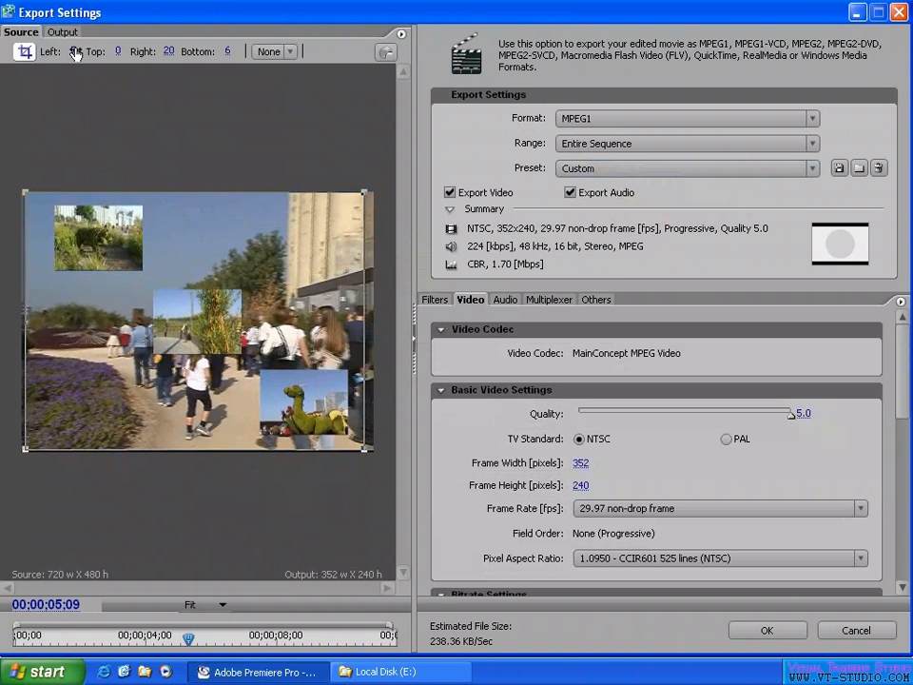
left_click(63, 34)
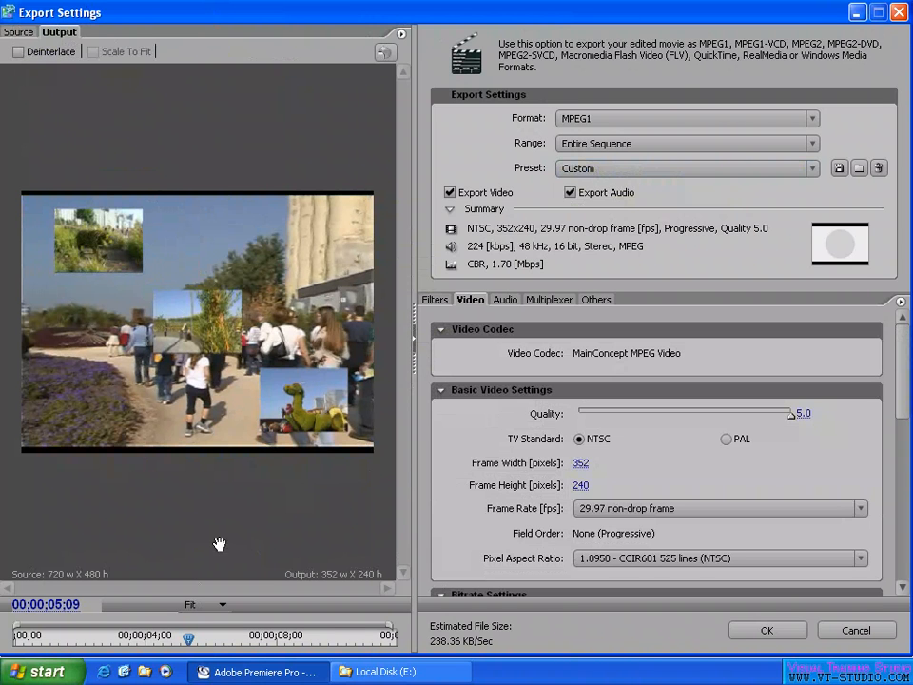
Step: Set the output preview zoom to 100% and change the export format to QuickTime
left_click(191, 605)
left_click(273, 542)
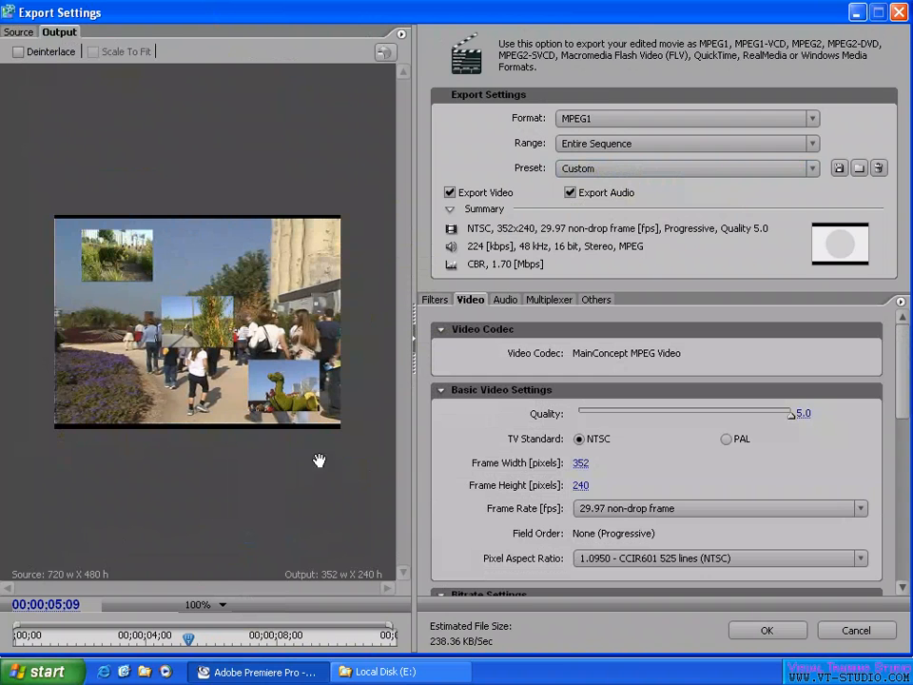
left_click(643, 120)
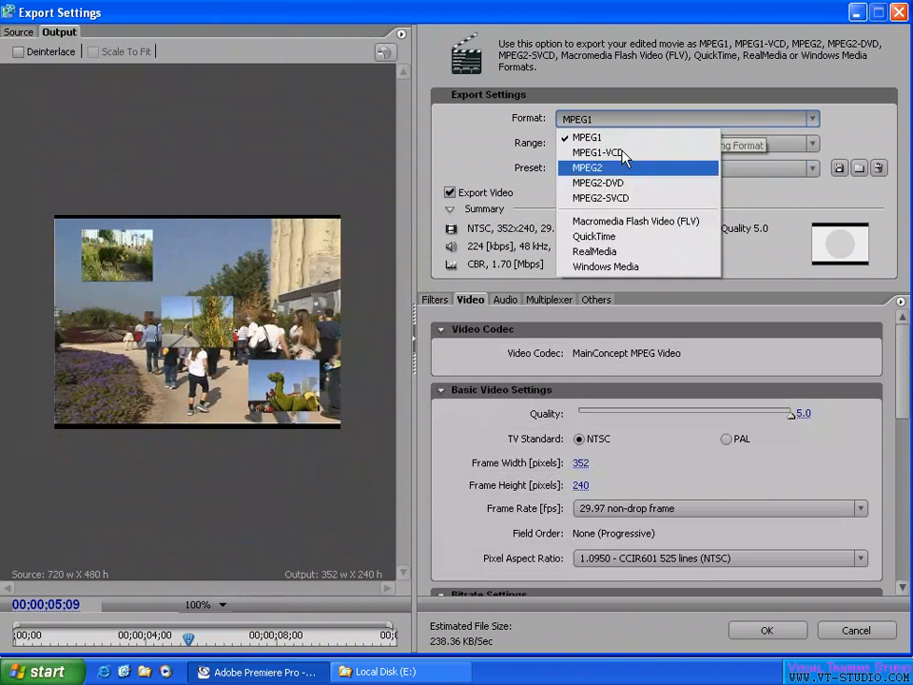
left_click(618, 236)
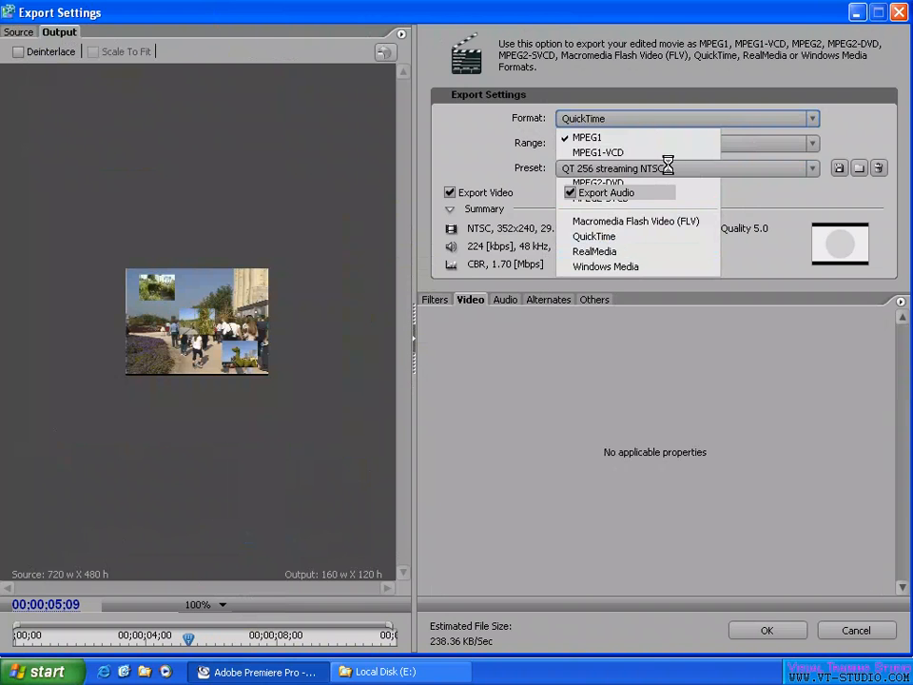
Step: Review the range choices and the streaming and download presets available for the QuickTime format
left_click(635, 145)
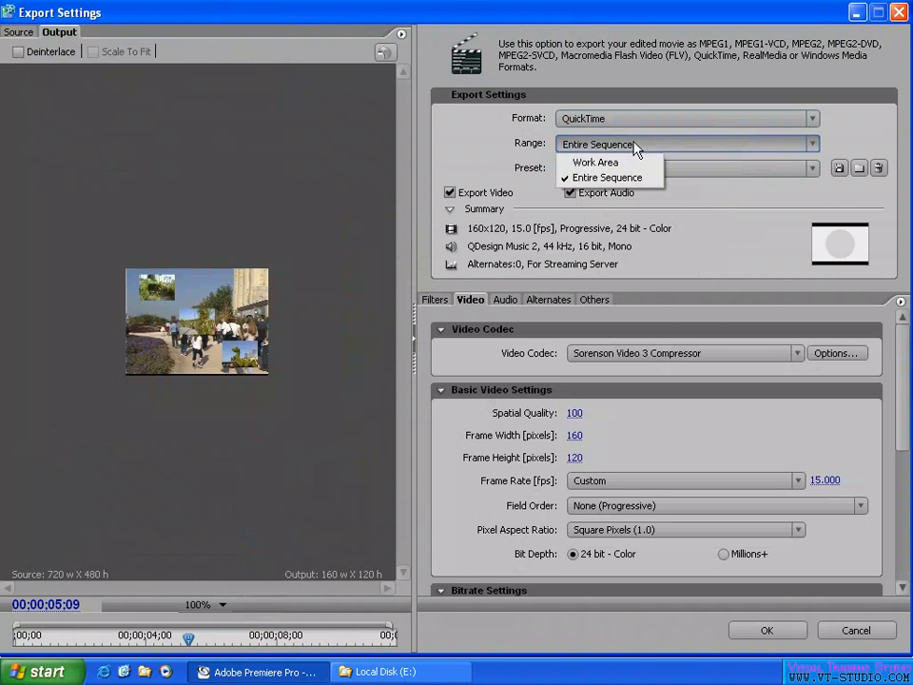
left_click(681, 168)
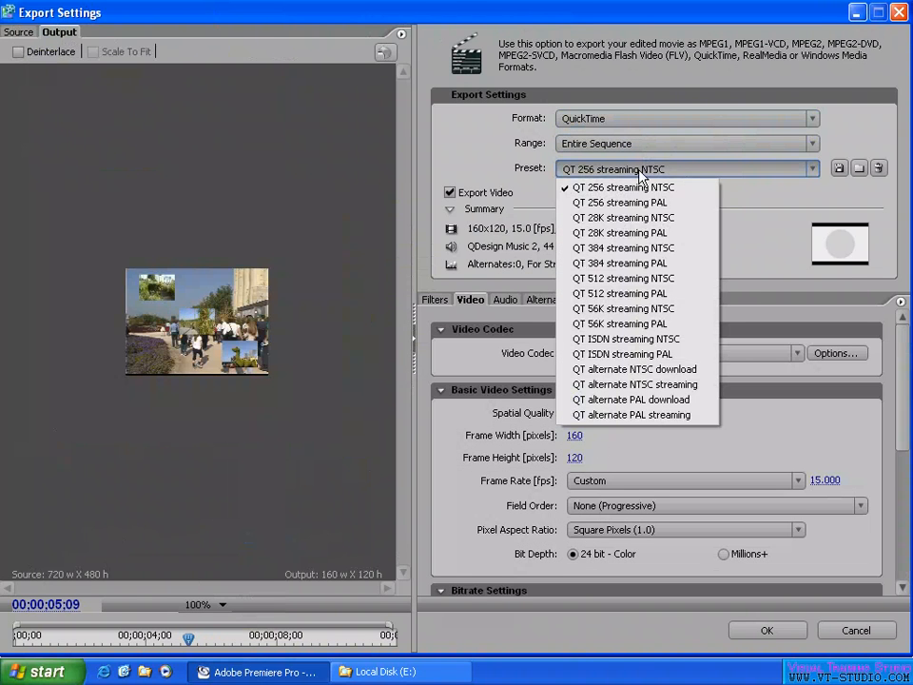
left_click(808, 238)
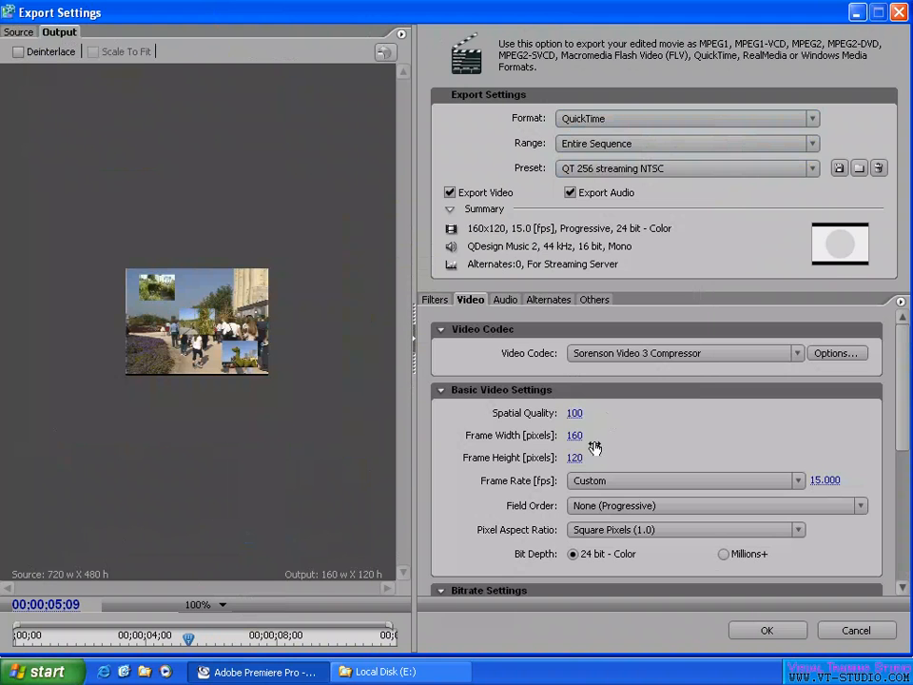
Step: Change the export format to MPEG2-DVD and compare the source and output previews across the frame
left_click(623, 119)
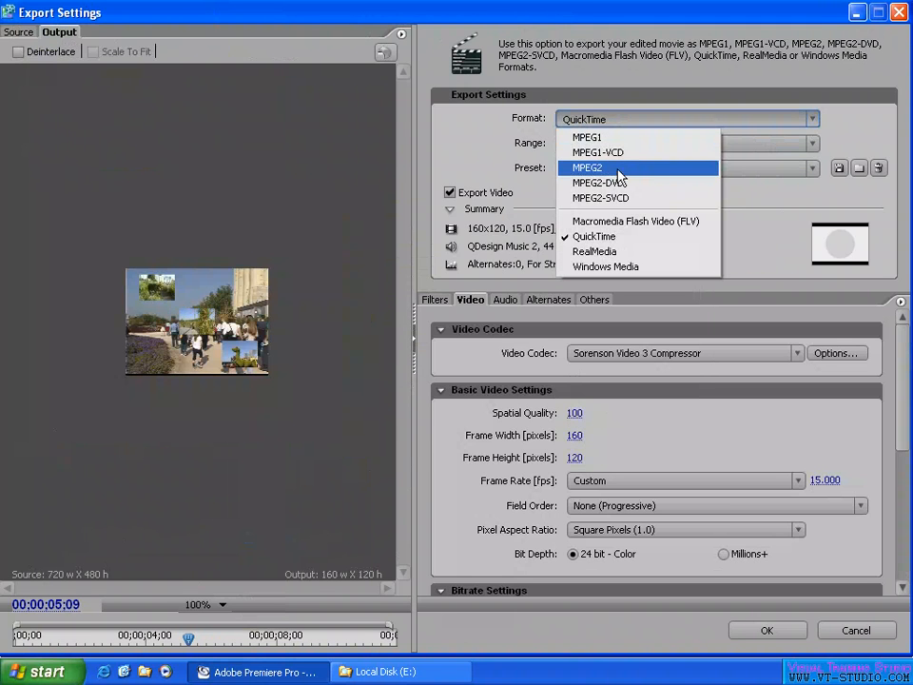
left_click(623, 184)
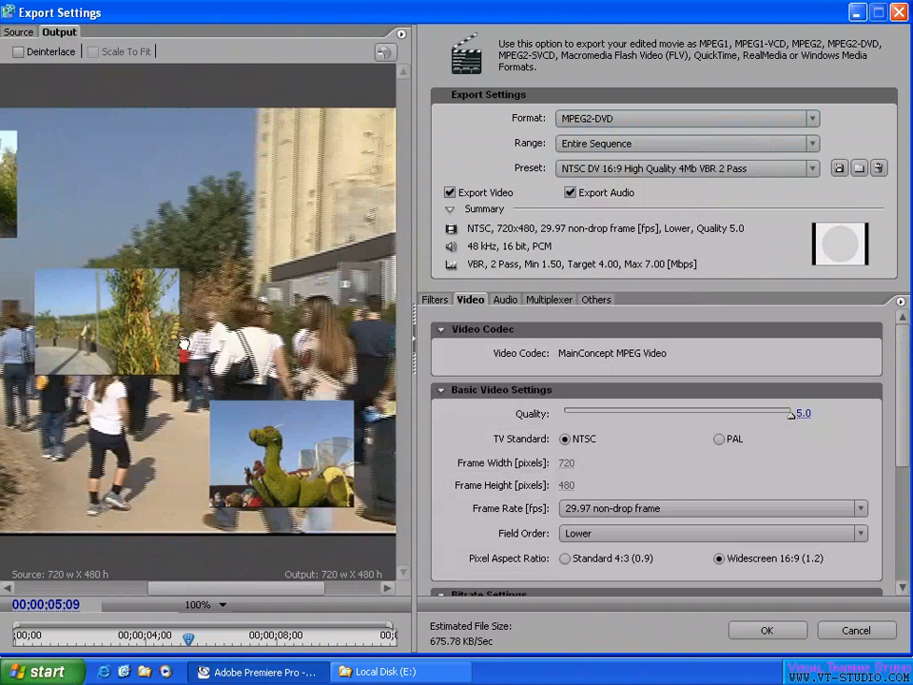
left_click(18, 32)
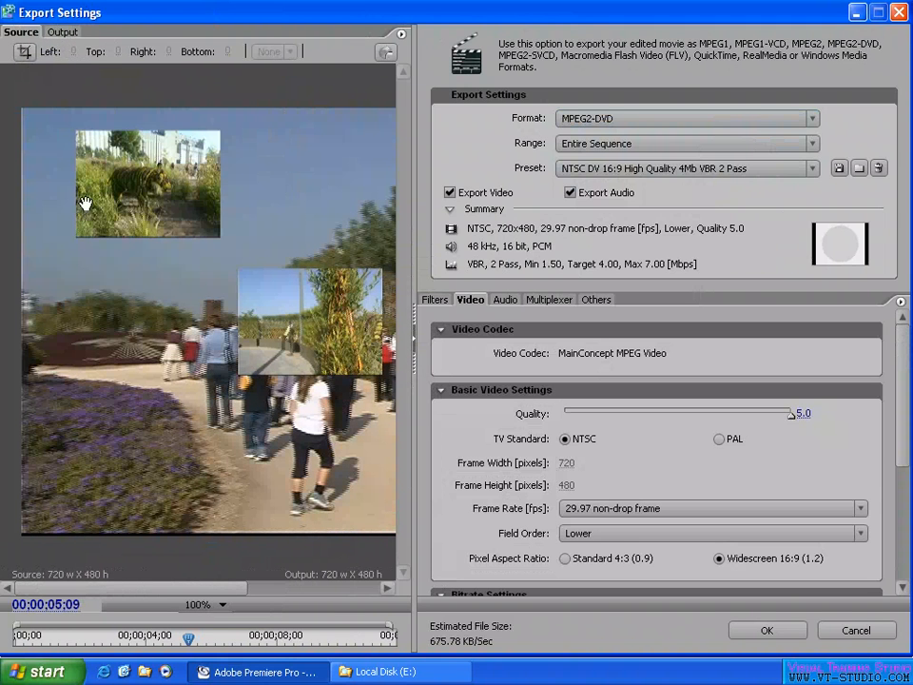
left_click_drag(255, 308, 174, 248)
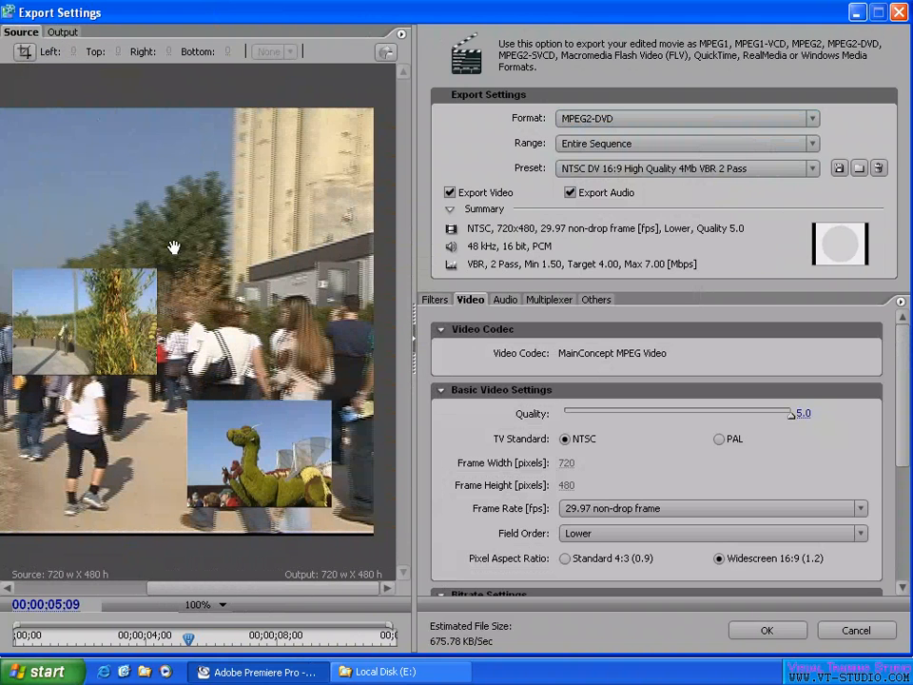
left_click(62, 32)
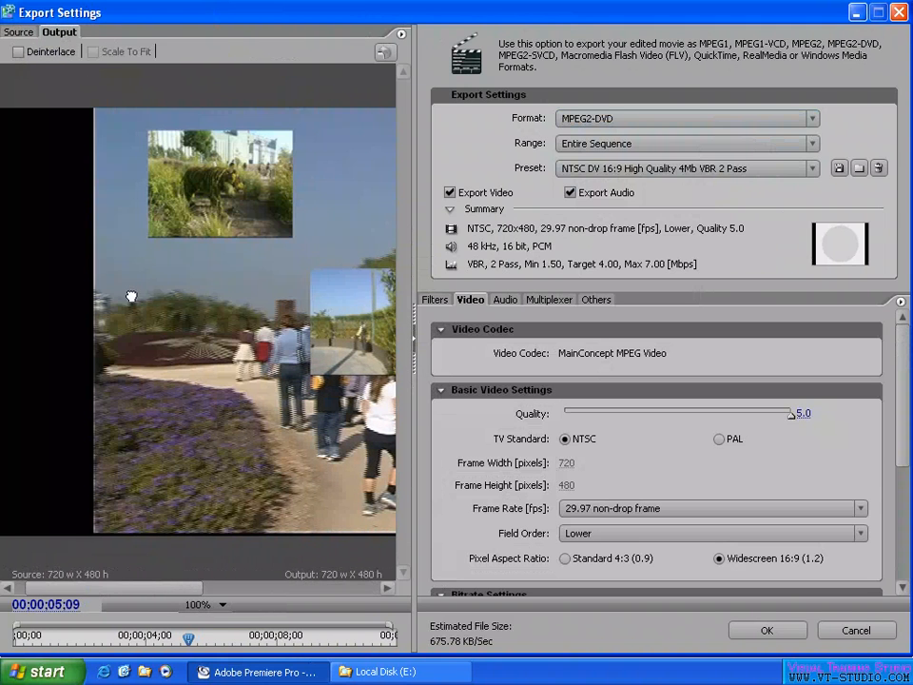
left_click_drag(320, 304, 338, 287)
left_click_drag(169, 286, 263, 303)
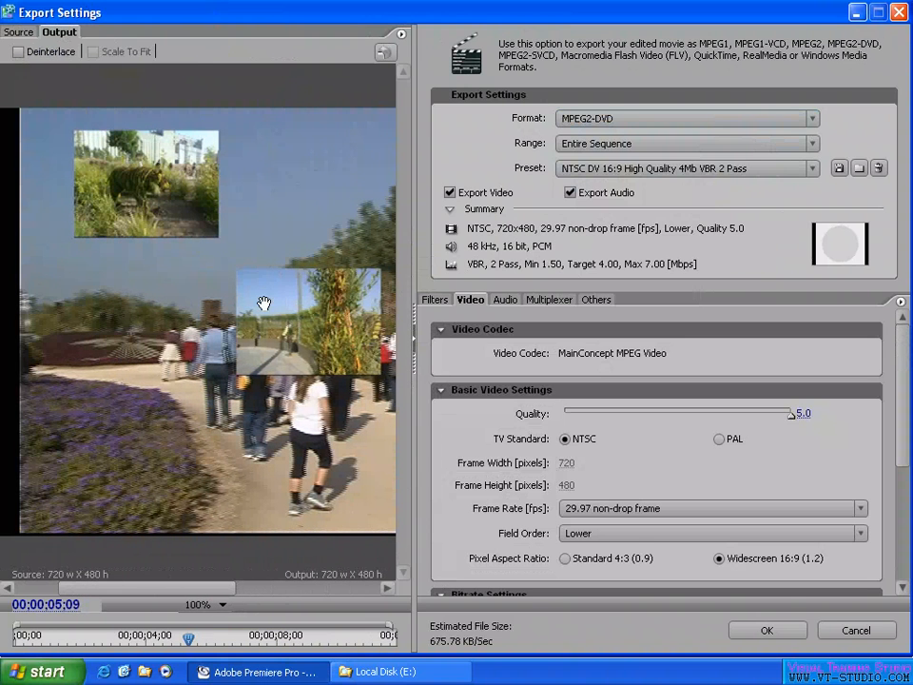
Step: Set the pixel aspect ratio to Standard 4:3 (0.9) and check the output frame from edge to edge
left_click(567, 559)
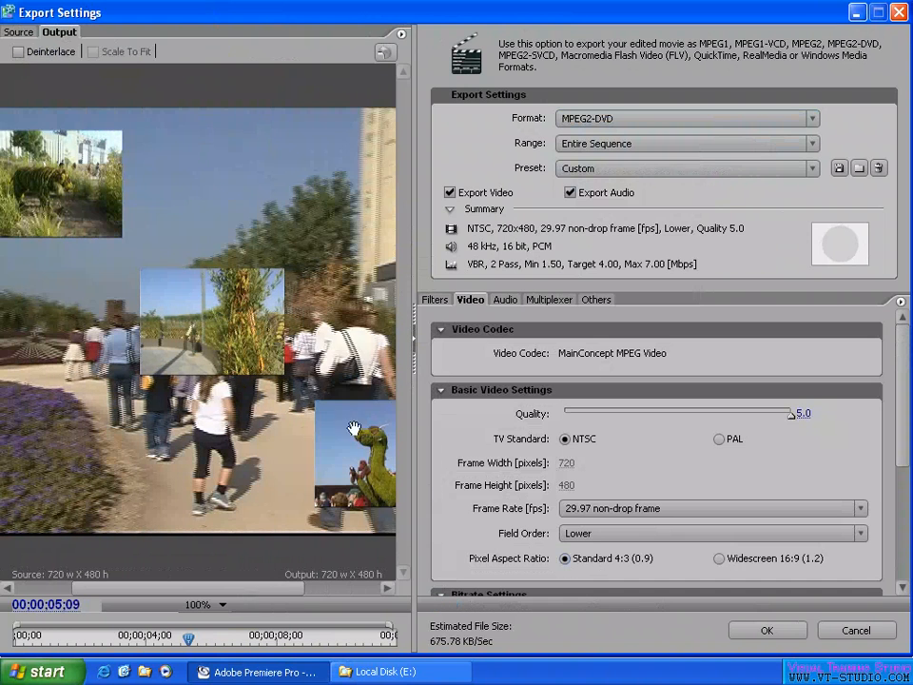
left_click_drag(390, 342, 275, 368)
left_click_drag(190, 357, 214, 355)
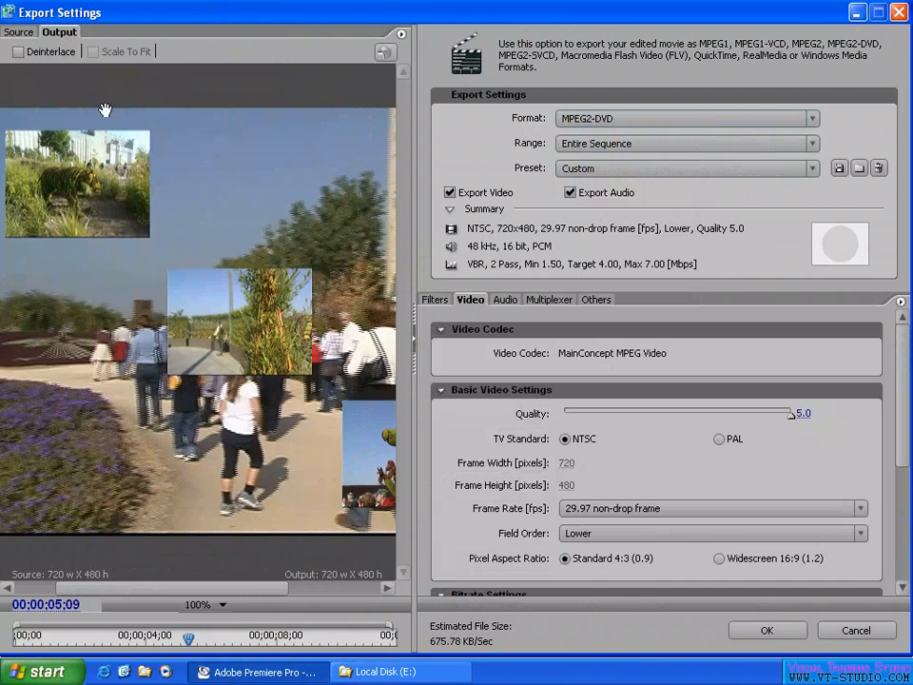
left_click_drag(370, 282, 215, 281)
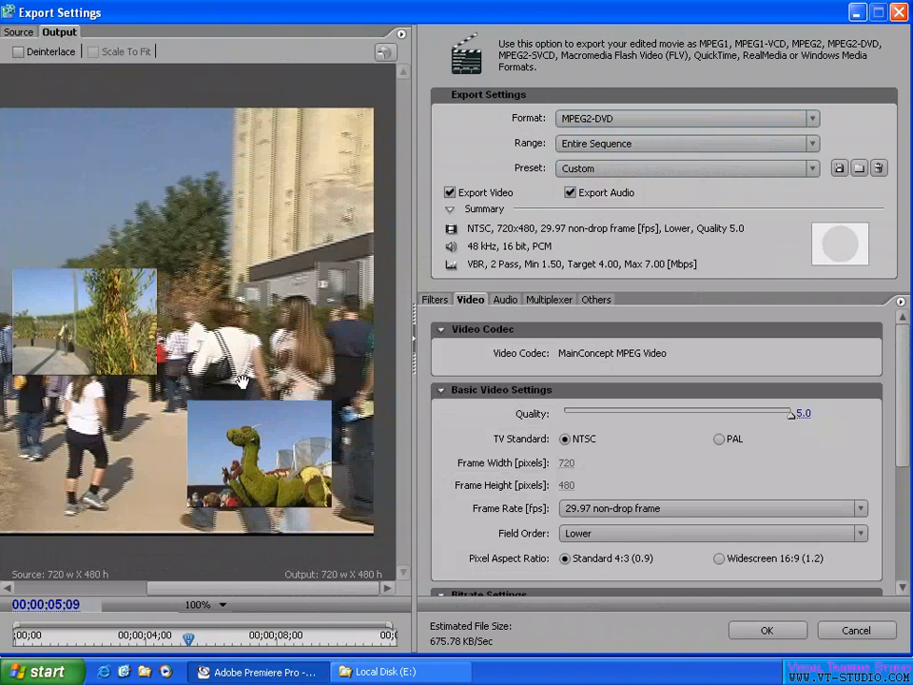
Step: Compare the interlacing lines in the output preview with and without Deinterlace, leaving the option off
left_click(18, 51)
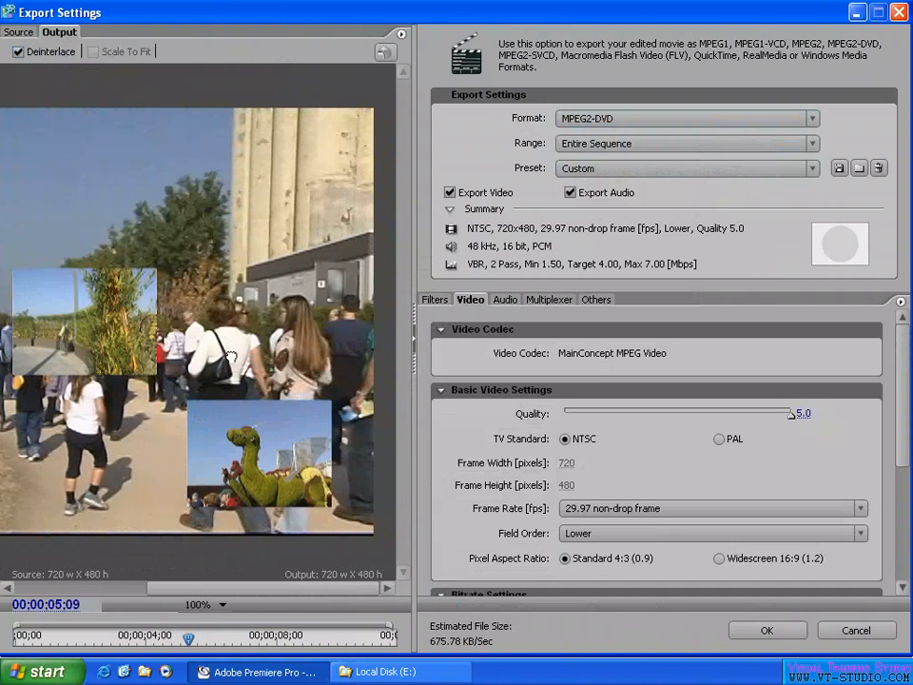
left_click_drag(231, 358, 264, 358)
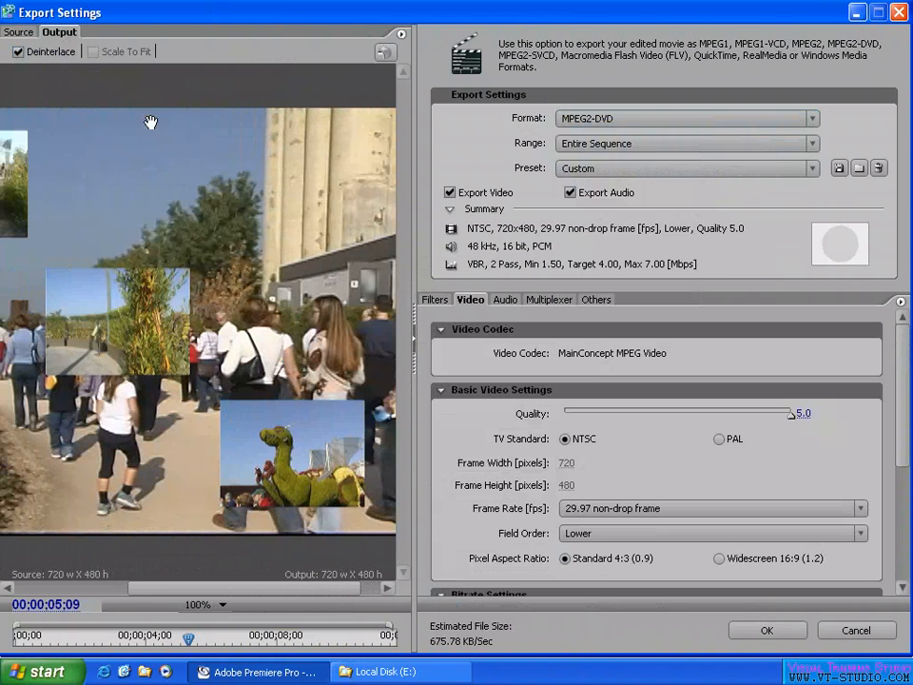
left_click(18, 52)
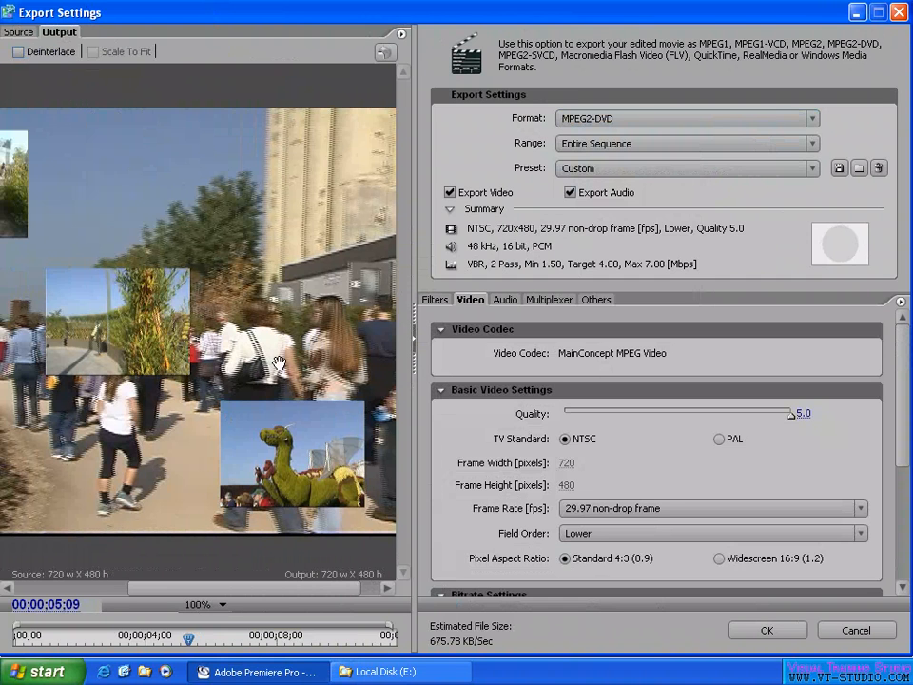
left_click_drag(295, 323, 224, 284)
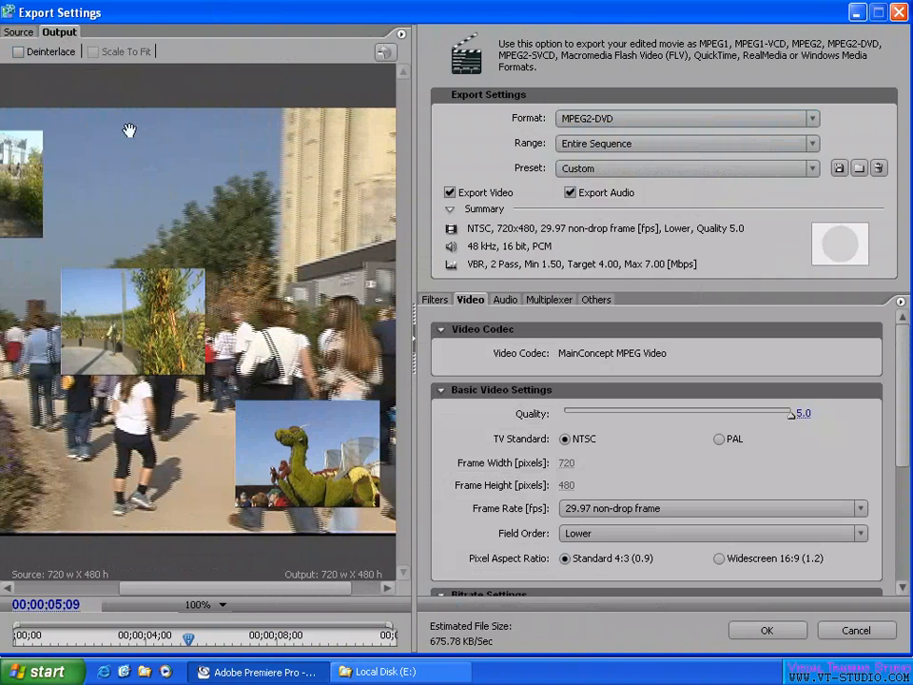
left_click(18, 53)
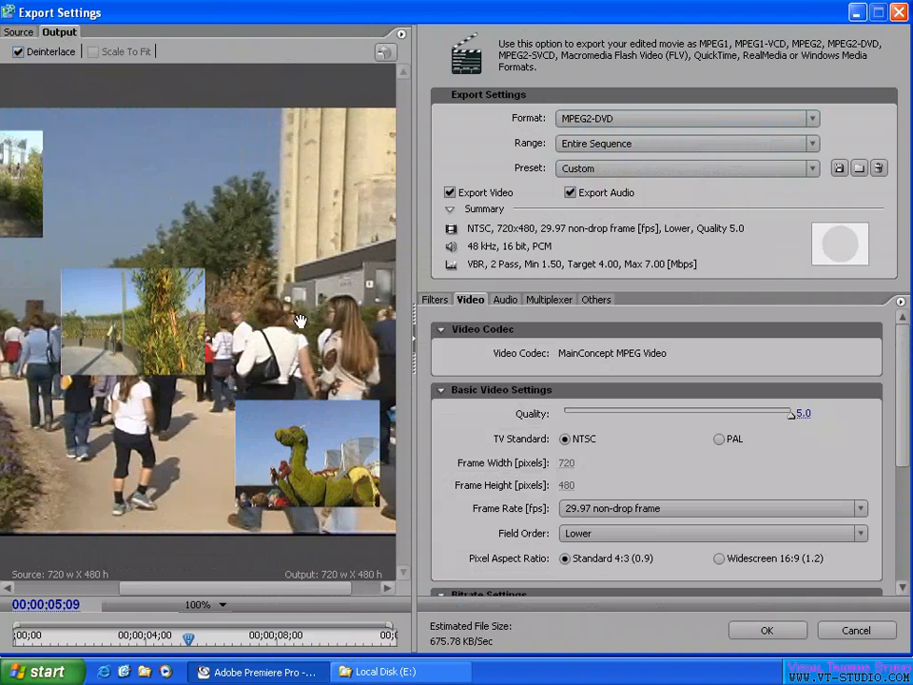
left_click(18, 52)
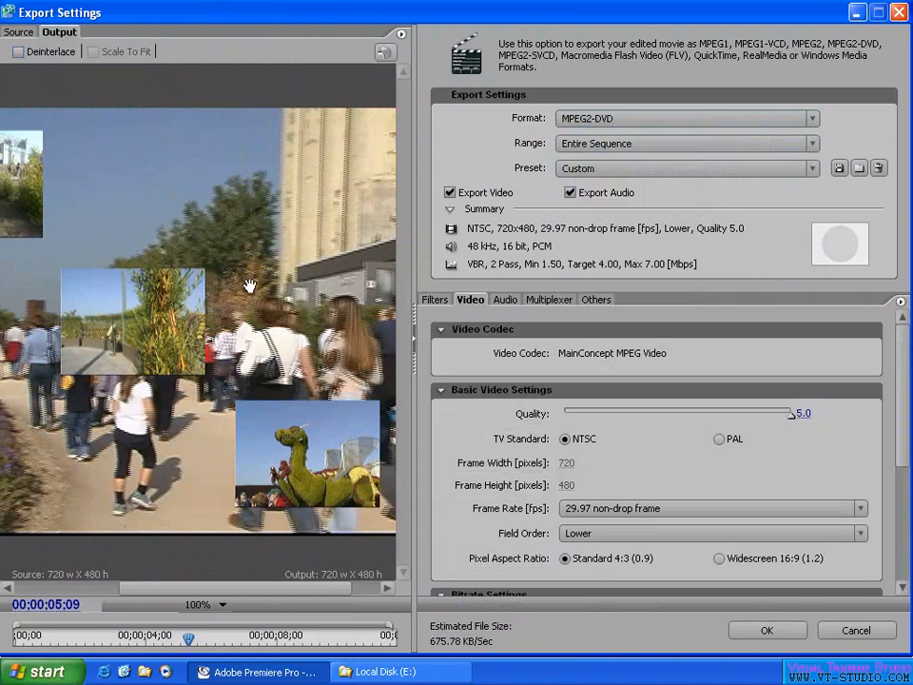
left_click_drag(330, 342, 267, 352)
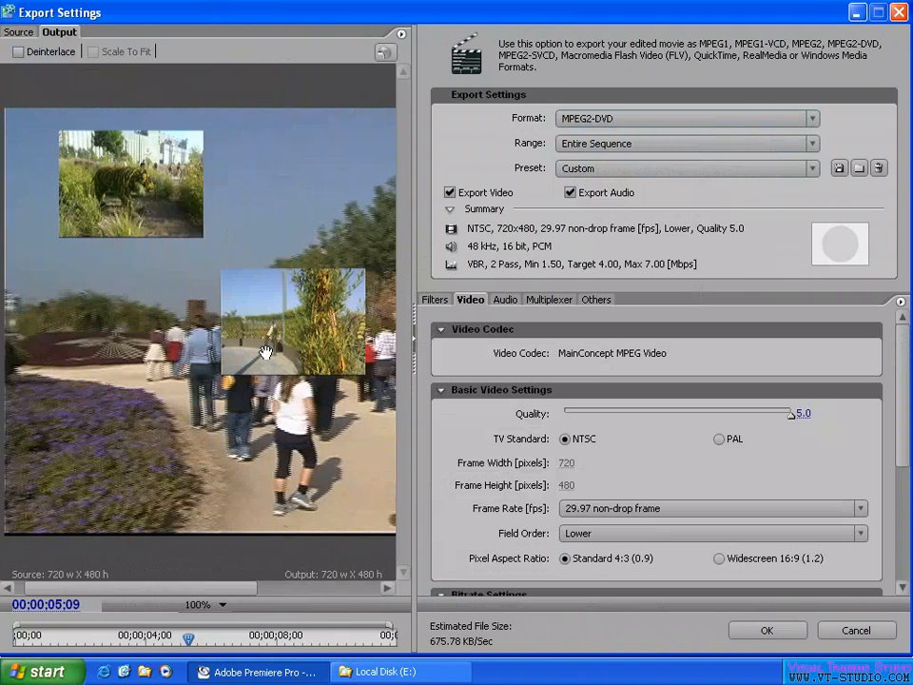
left_click_drag(258, 297, 37, 320)
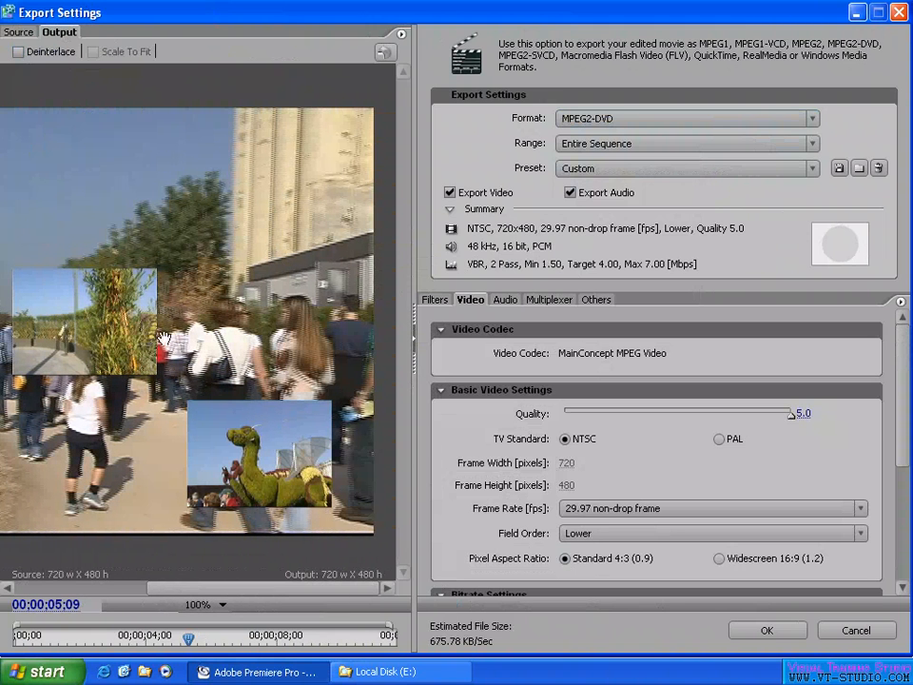
Step: Compare the 1:1 Pixel Preview with the Aspect Ratio Corrected Preview at 100% zoom, ending on the corrected one
left_click(402, 35)
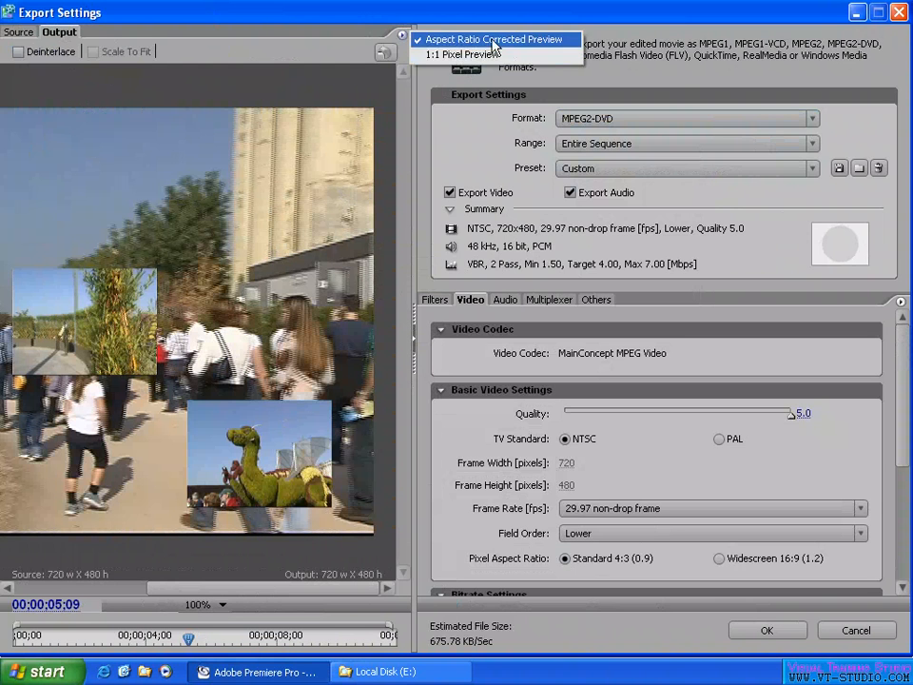
left_click(460, 54)
left_click_drag(105, 288, 350, 284)
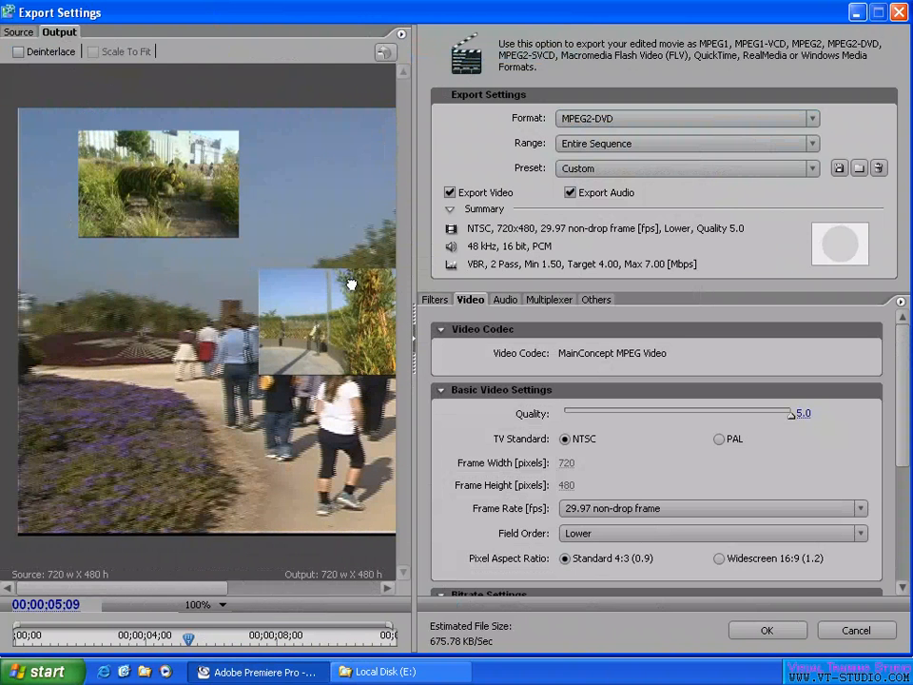
left_click(402, 34)
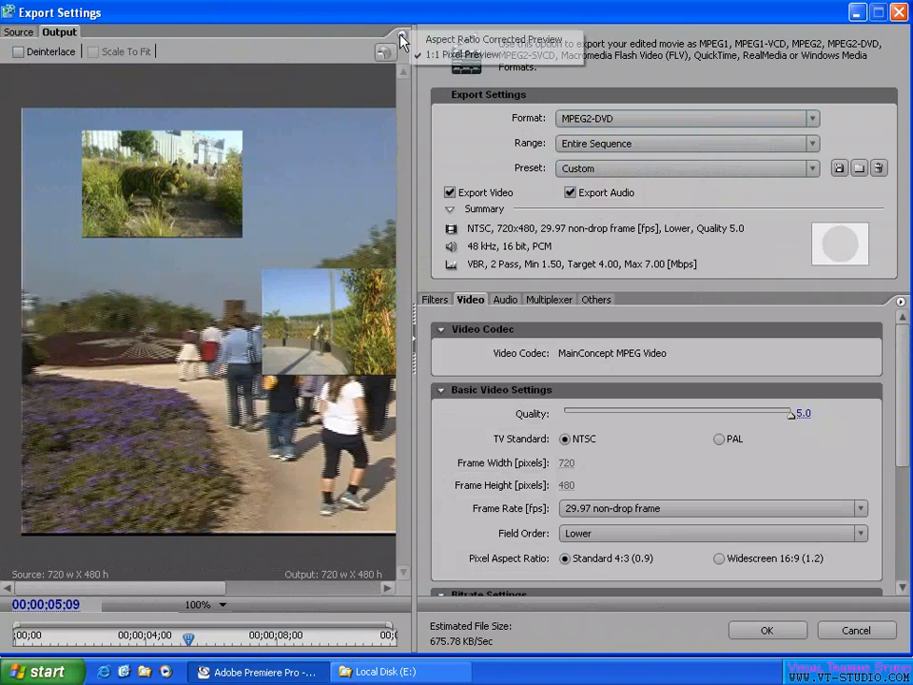
left_click(510, 40)
left_click_drag(330, 139, 137, 217)
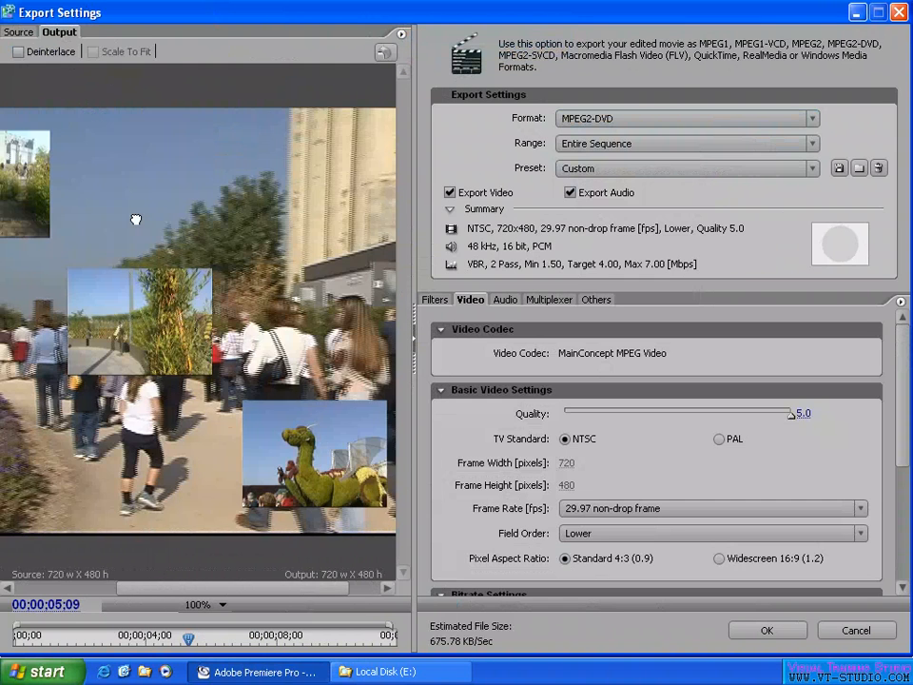
left_click_drag(200, 227, 257, 217)
Step: Set the preview zoom to Fit and compare the whole frame in 1:1 Pixel and Aspect Ratio Corrected previews, ending on the corrected one
left_click(204, 605)
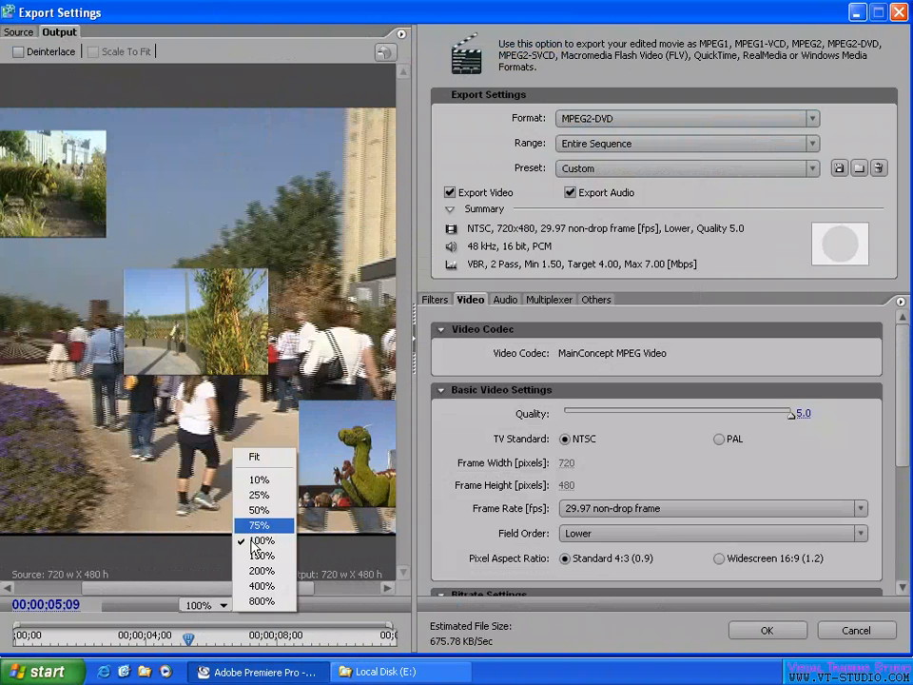
left_click(254, 457)
left_click(401, 37)
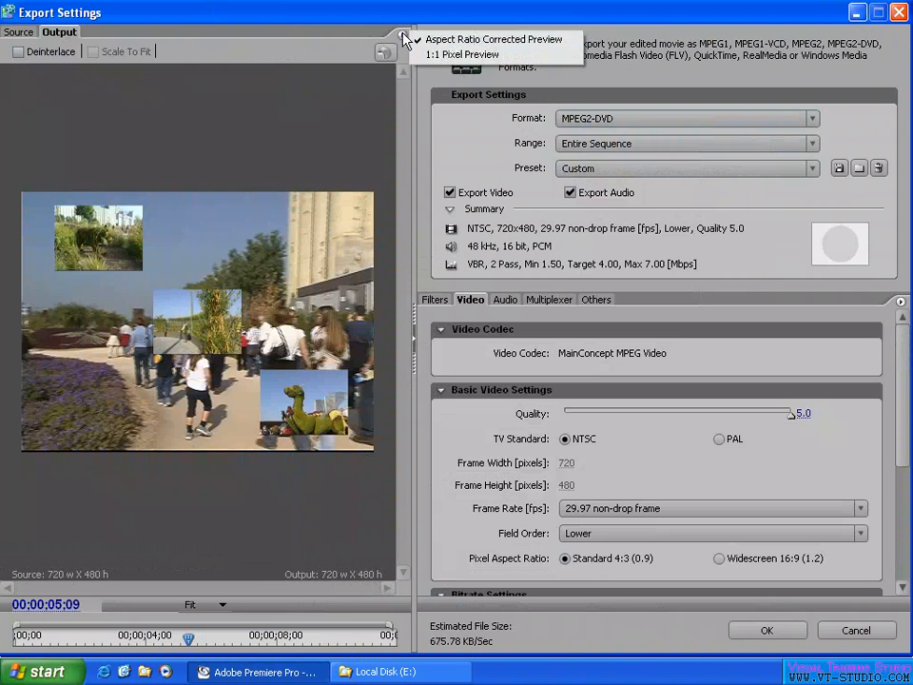
left_click(453, 55)
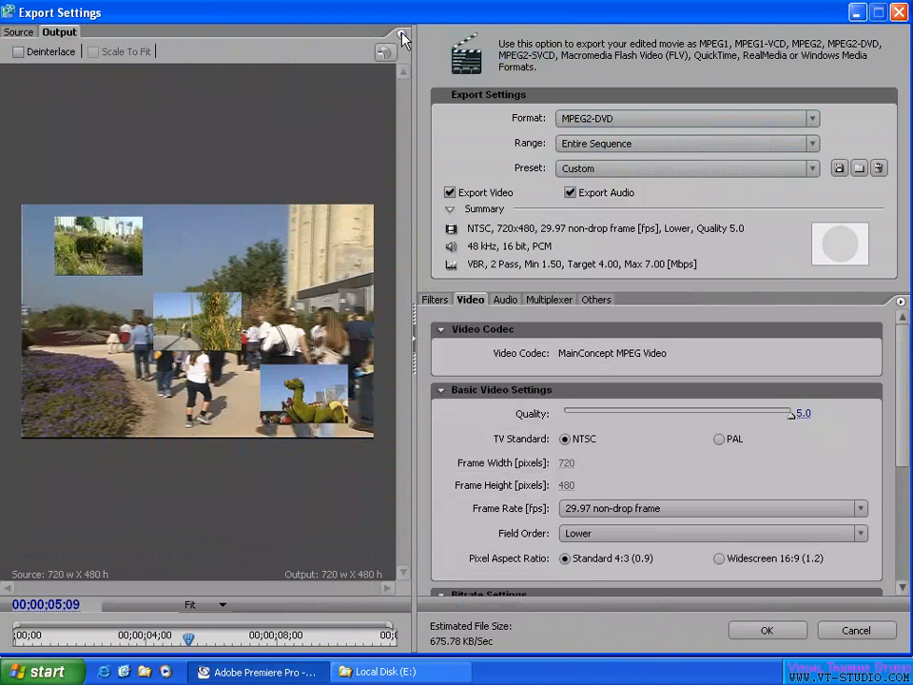
left_click(403, 38)
left_click(447, 35)
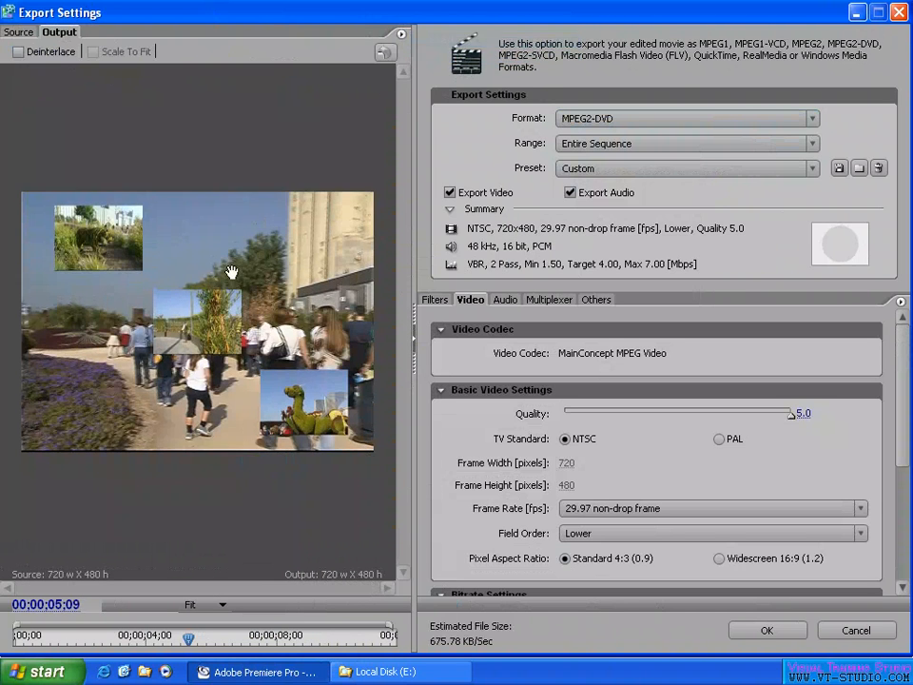
left_click(401, 36)
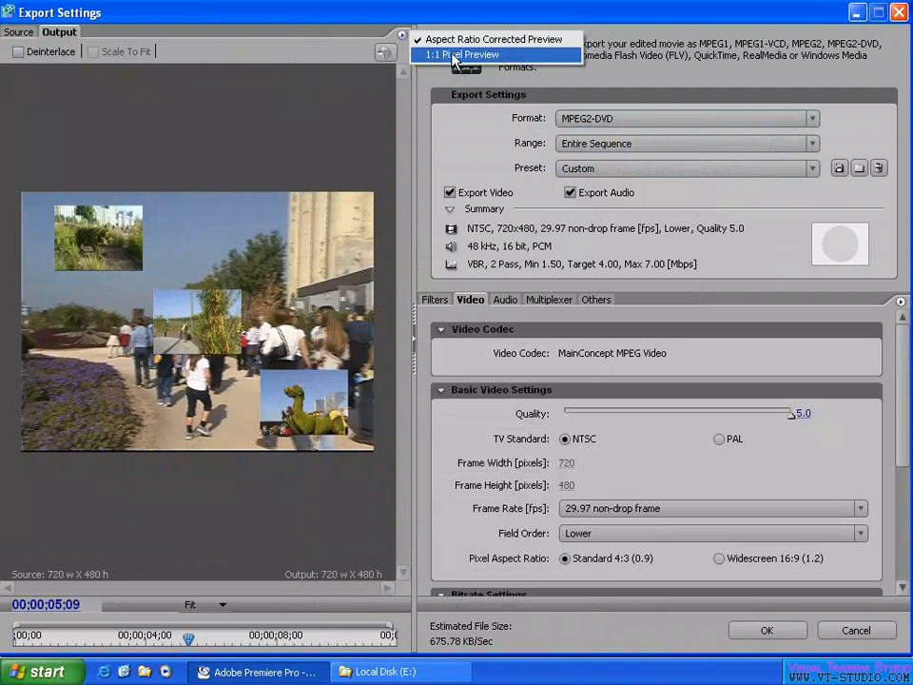
left_click(448, 55)
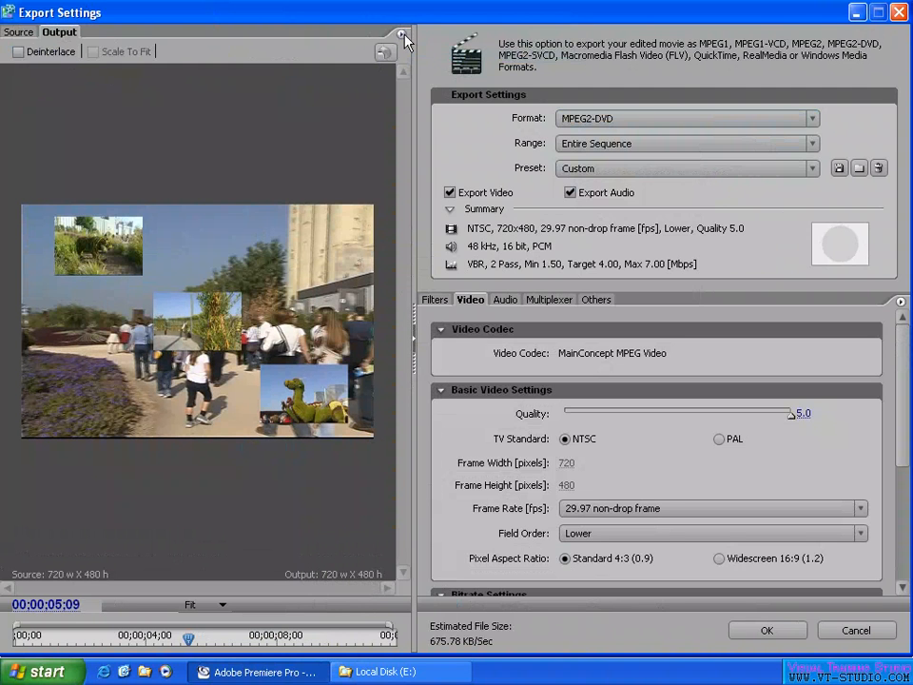
left_click(404, 36)
left_click(447, 36)
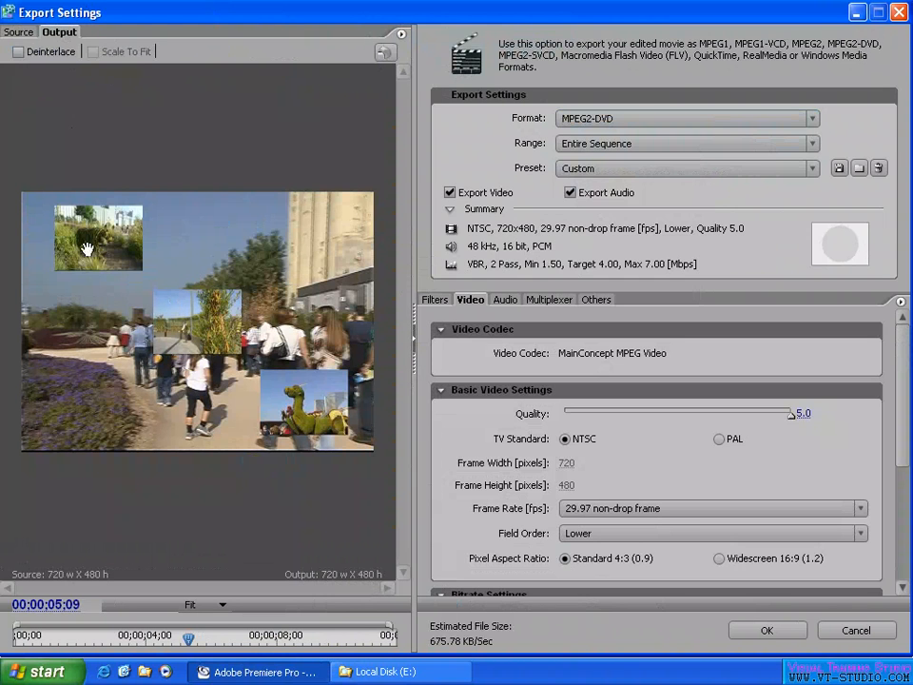
left_click(29, 32)
left_click(57, 33)
Step: Change the export format to MPEG1 and display the source preview
left_click(599, 117)
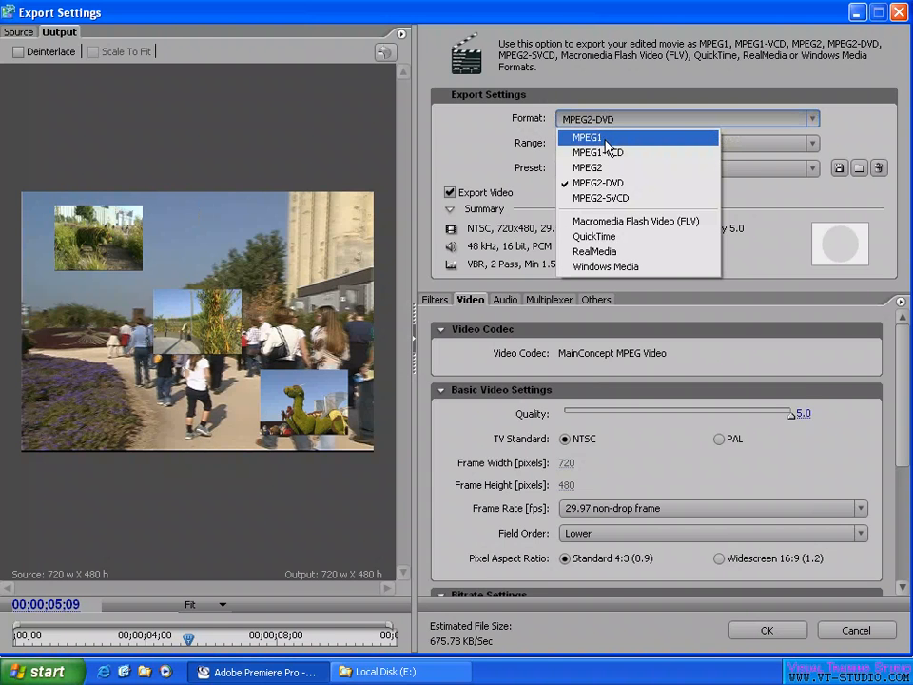
left_click(605, 139)
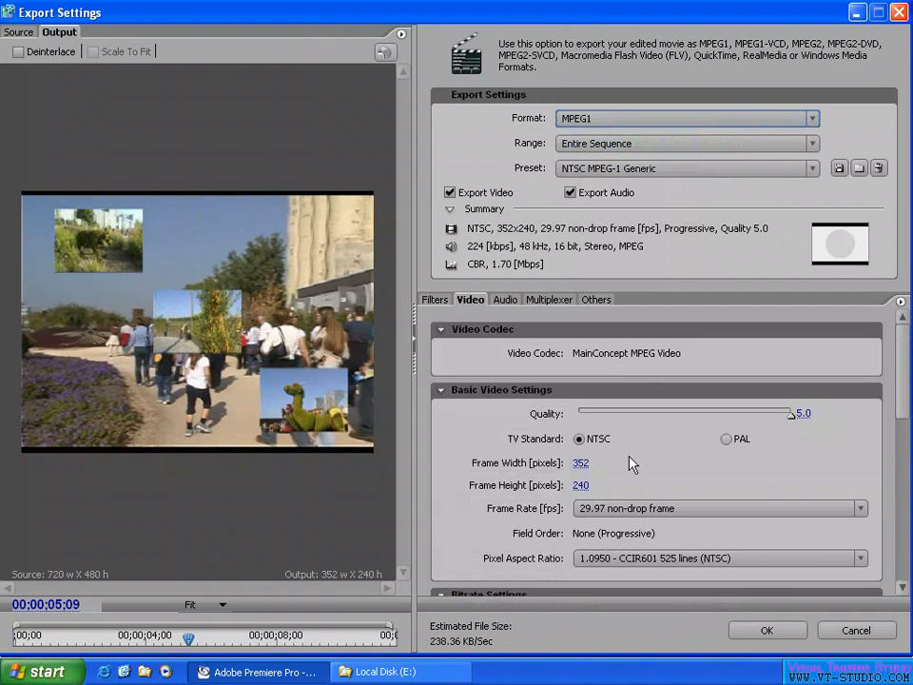
left_click(17, 31)
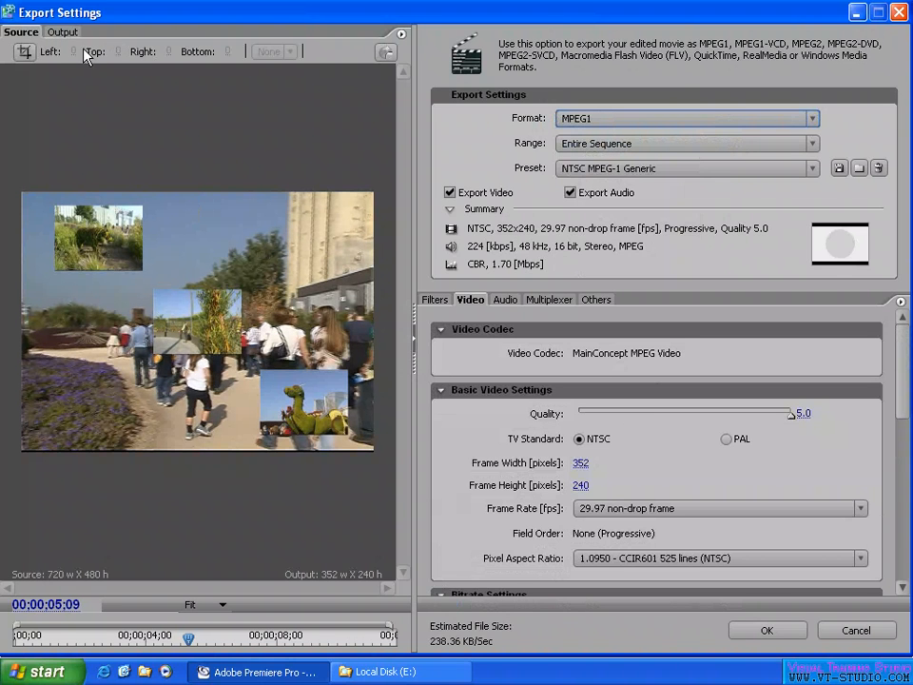
Step: Crop the source frame with a 16:9 crop ratio, position the crop box, and display the output preview
left_click(23, 51)
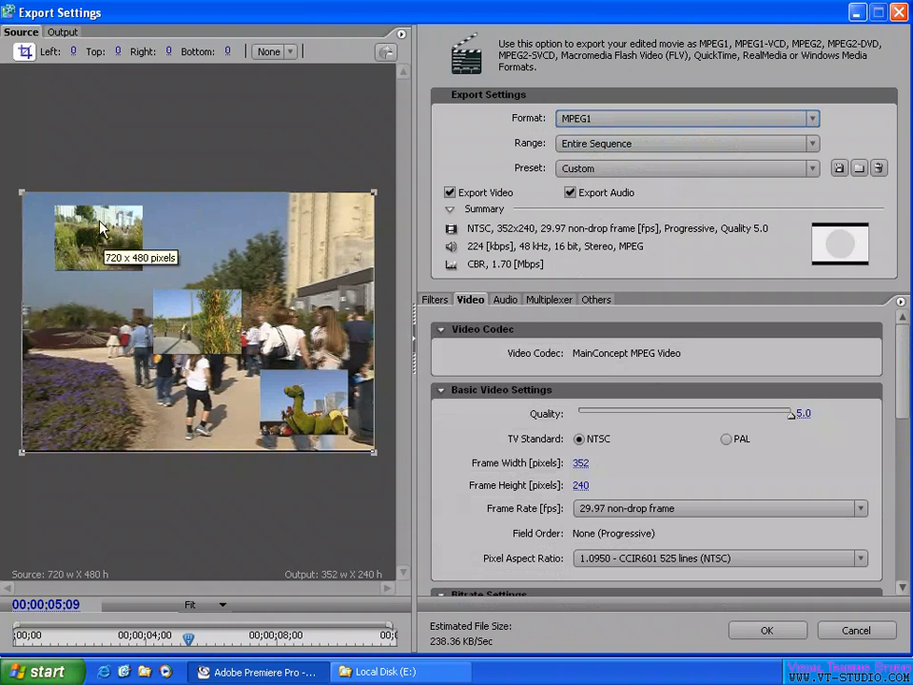
left_click(25, 52)
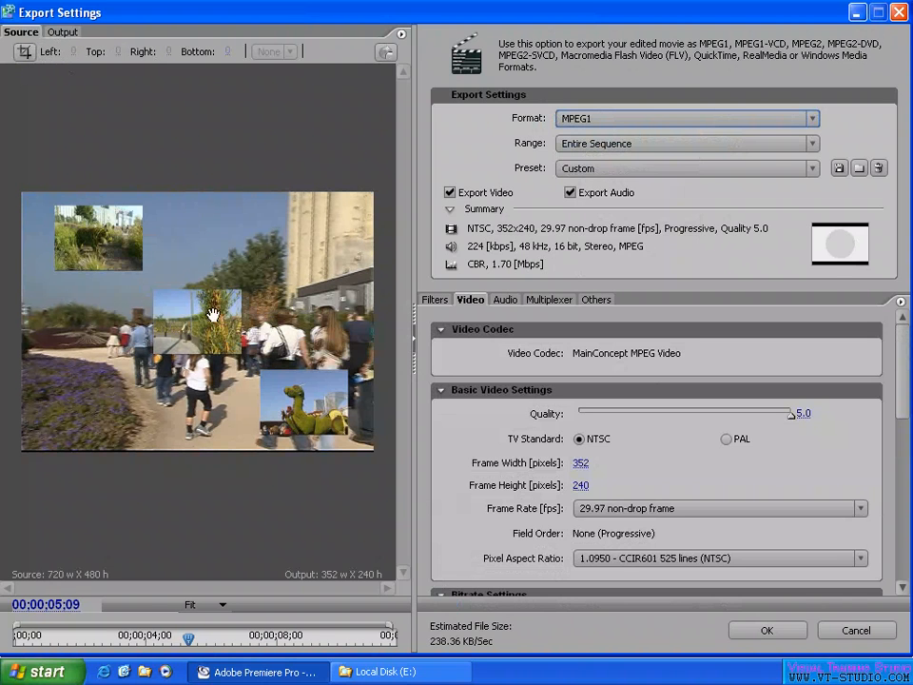
left_click(25, 52)
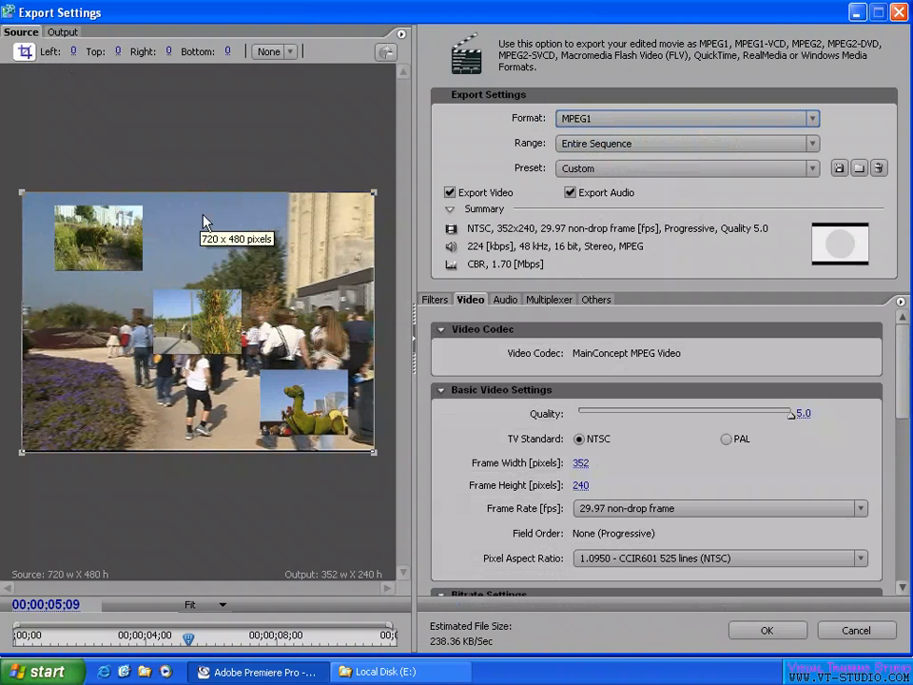
left_click(276, 51)
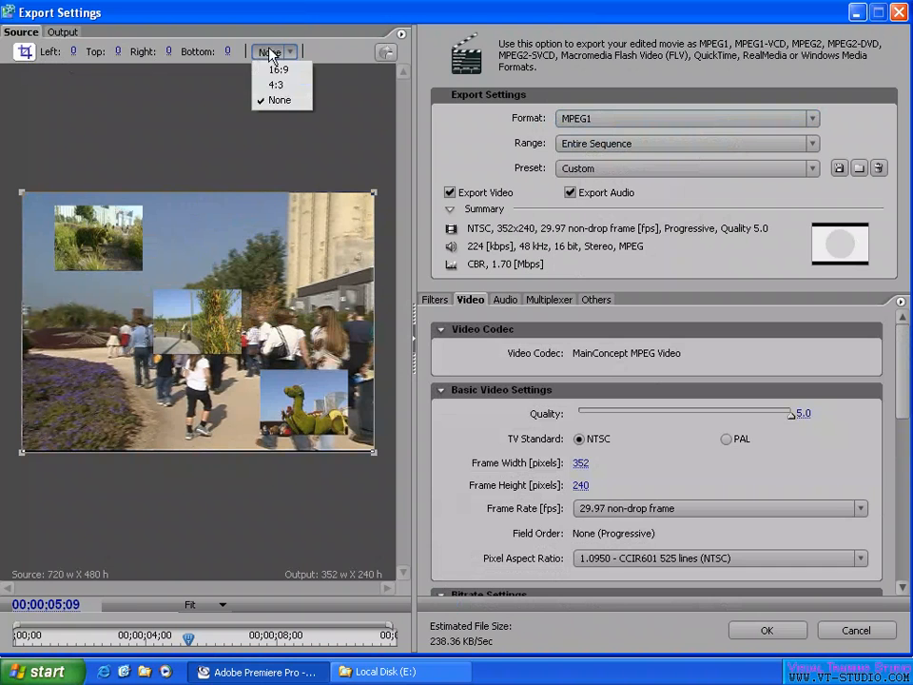
left_click(271, 69)
left_click_drag(195, 300, 277, 305)
left_click(62, 33)
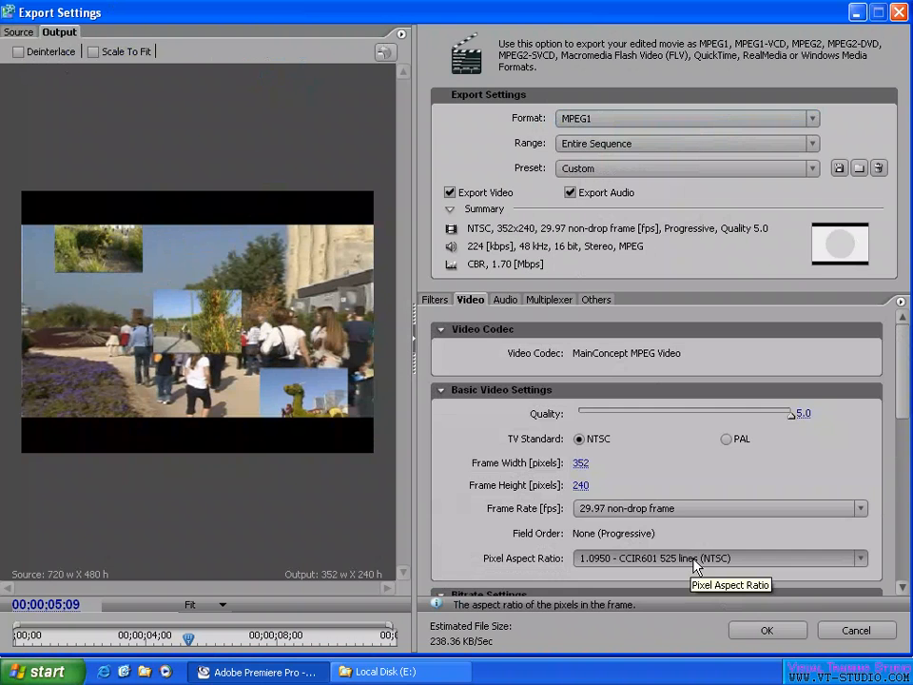
Step: Apply the NTSC MPEG-1 Generic preset to the export settings
mouse_move(902, 376)
left_mouse_down()
mouse_move(909, 416)
mouse_move(908, 373)
left_mouse_up()
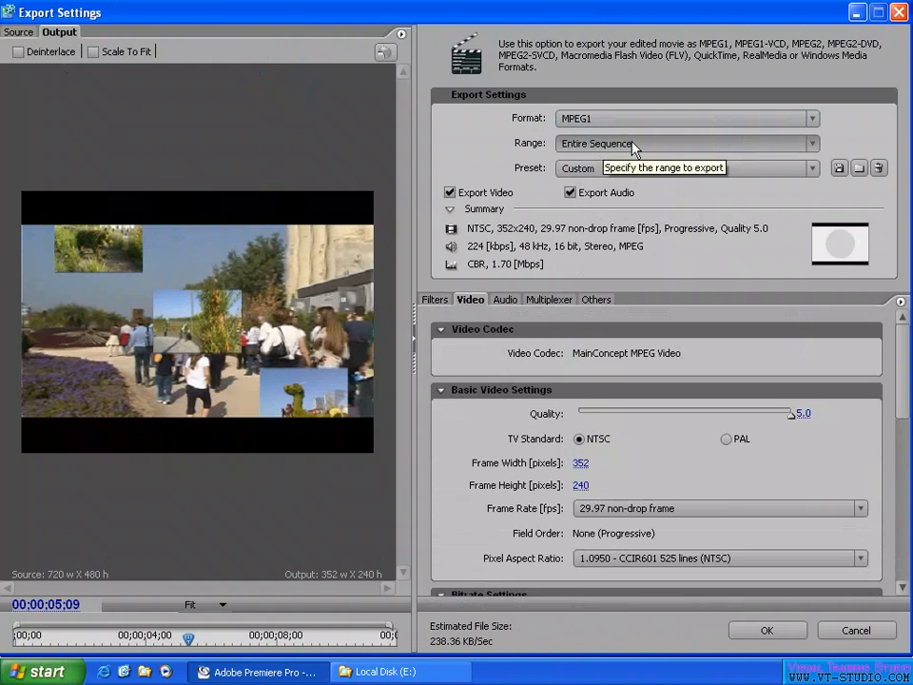
left_click(633, 170)
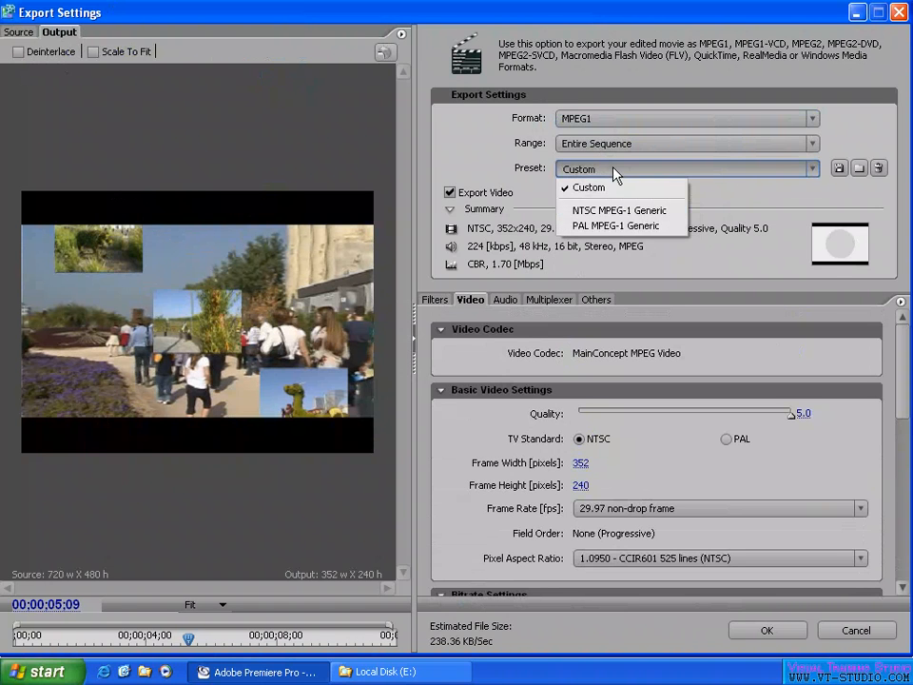
left_click(615, 211)
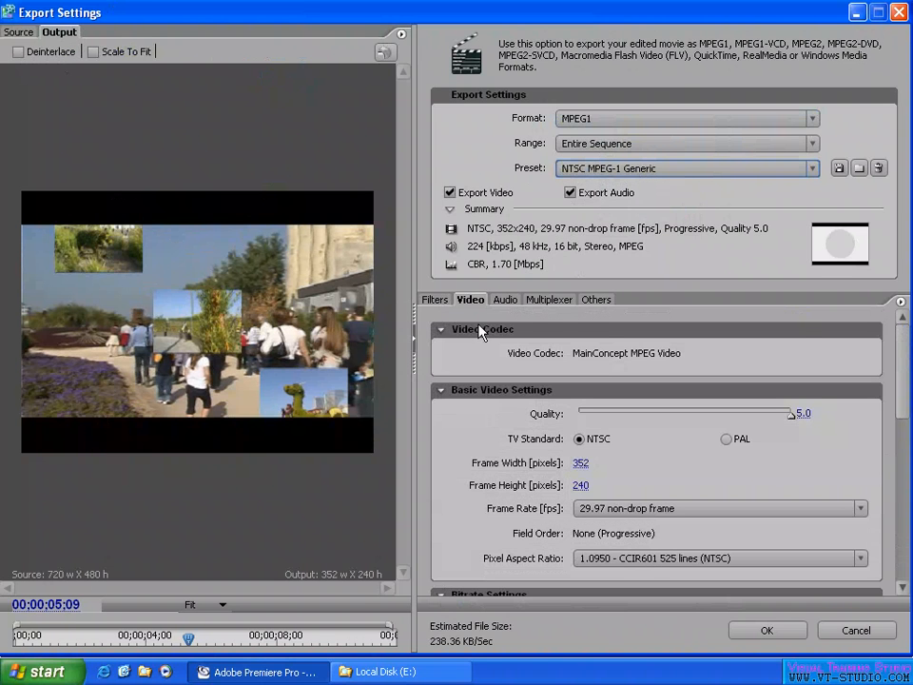
Step: Enable Video Noise Reduction and compare its effect at 0, 57.4 and 2.4 in the output preview, using 100% zoom
left_click(430, 301)
left_click(458, 332)
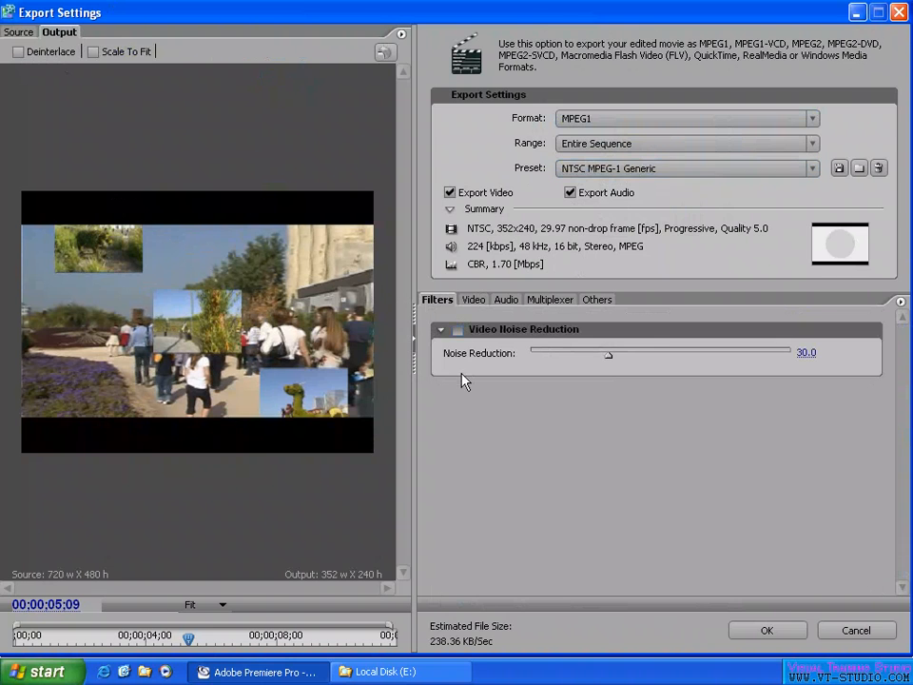
left_click(530, 350)
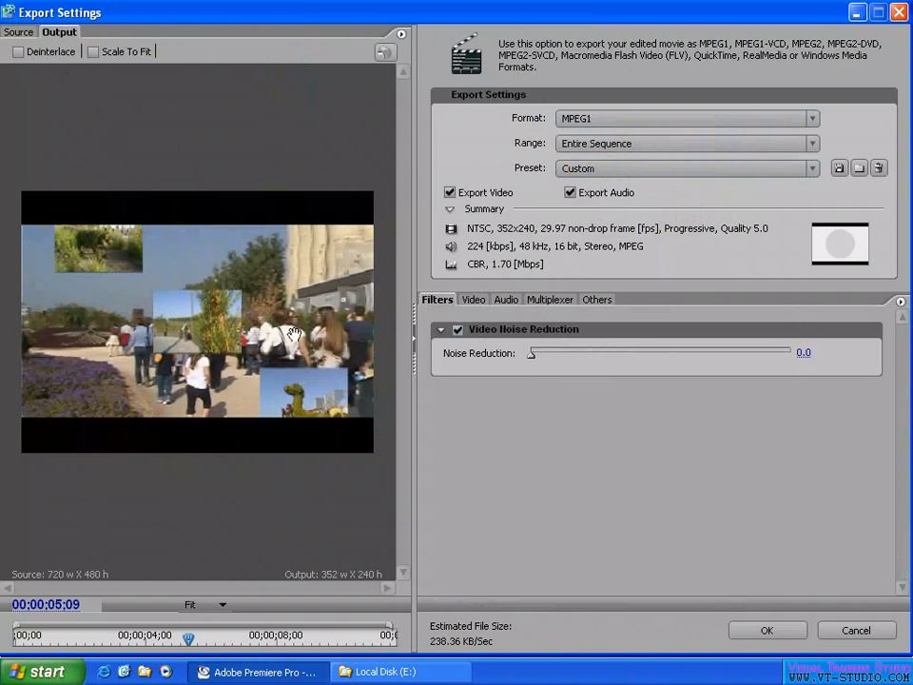
left_click(217, 604)
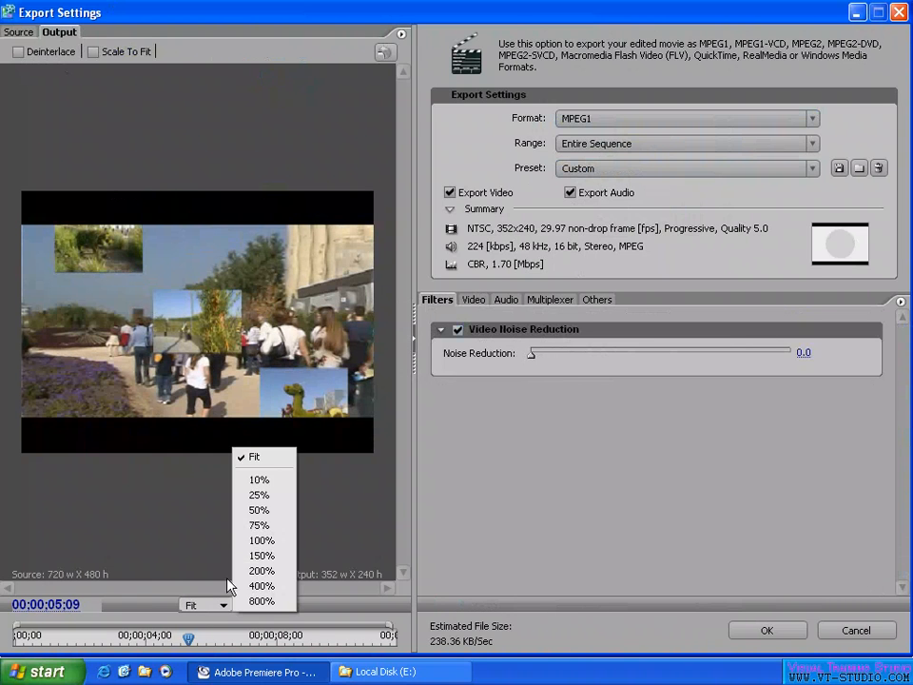
left_click(263, 540)
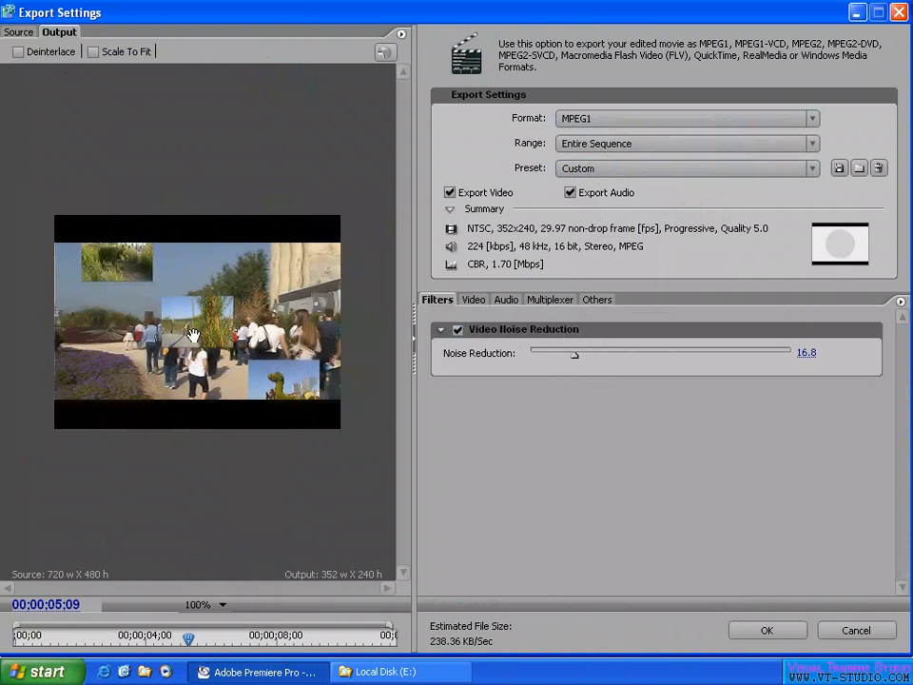
left_click_drag(574, 358, 680, 354)
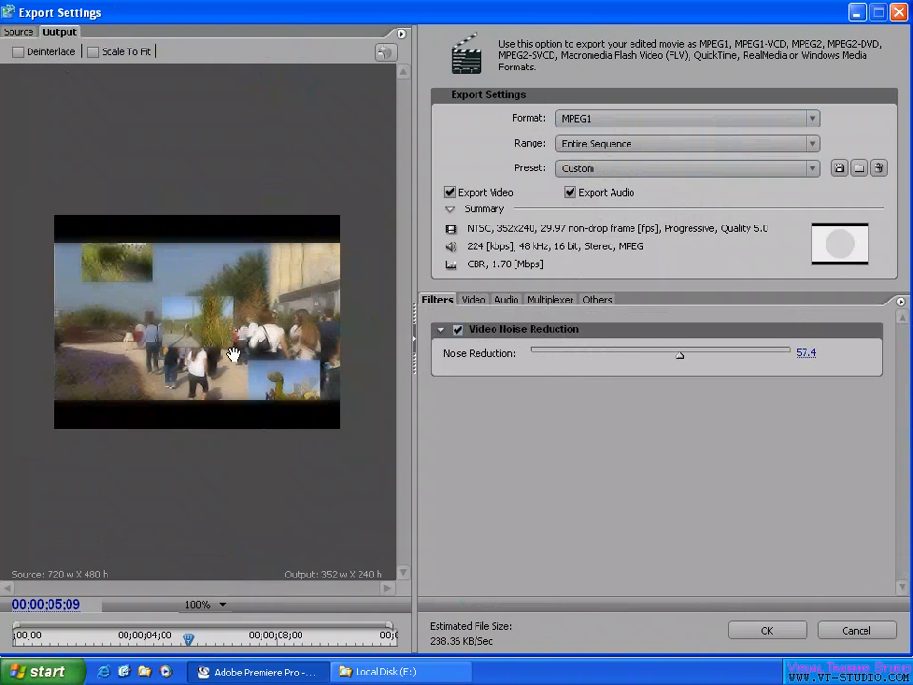
left_click_drag(679, 355, 541, 359)
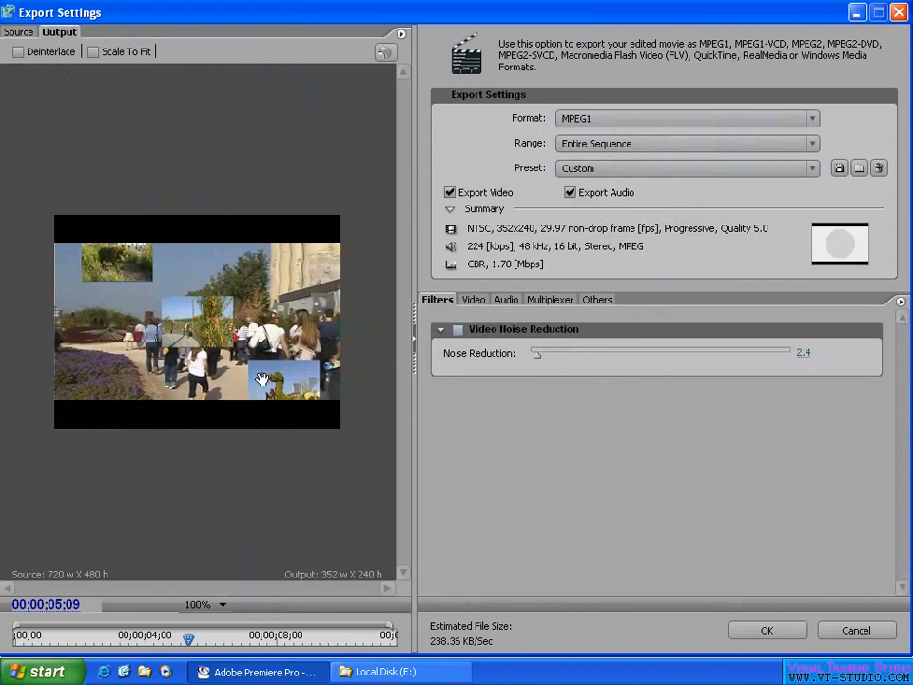
Step: Set the noise reduction to 2.7 and compare the preview with and without the filter, leaving it off
left_click(458, 329)
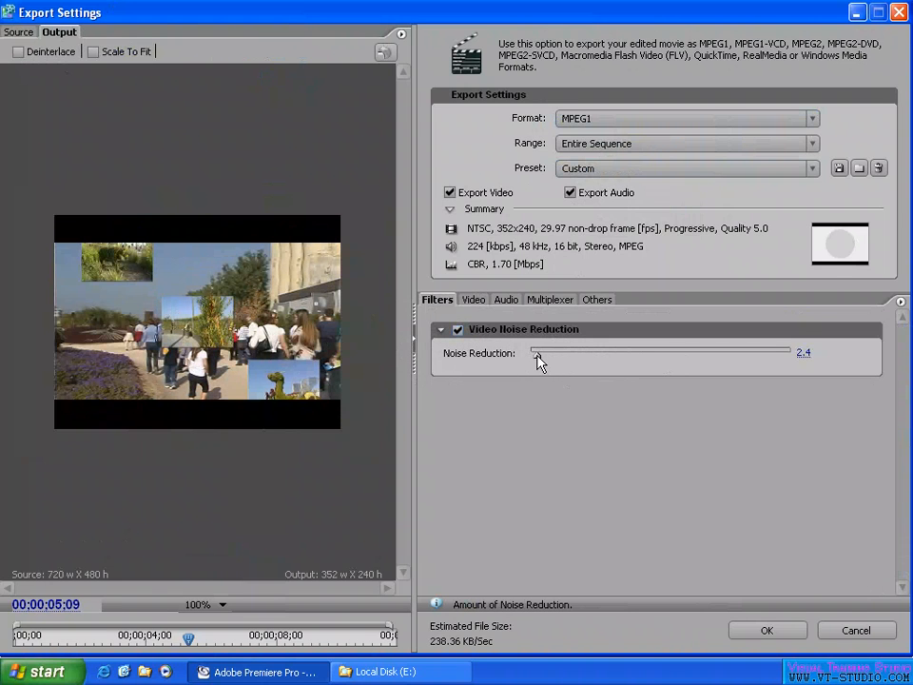
left_click_drag(539, 362, 540, 362)
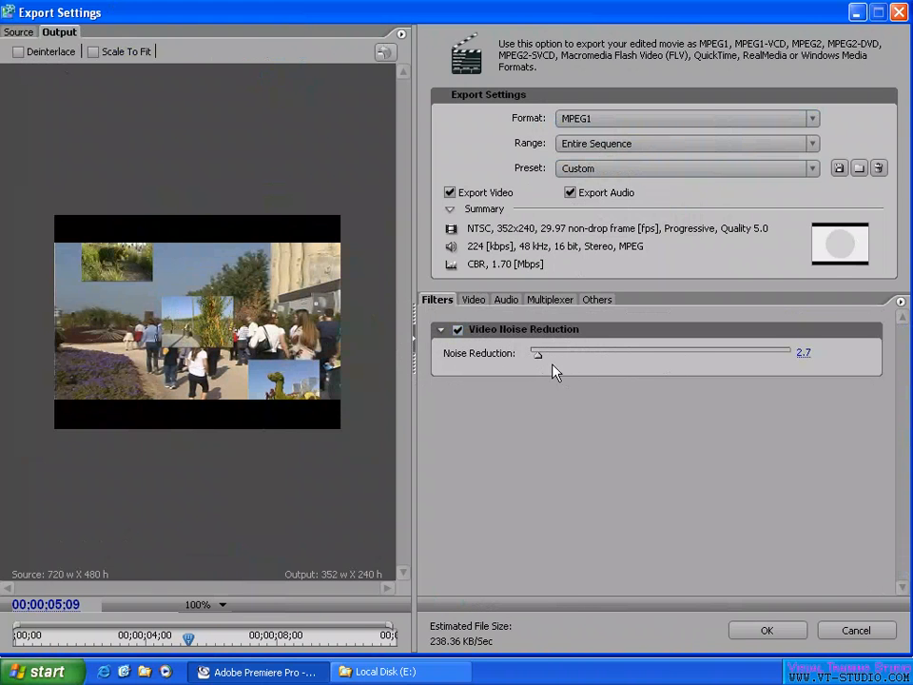
left_click(458, 330)
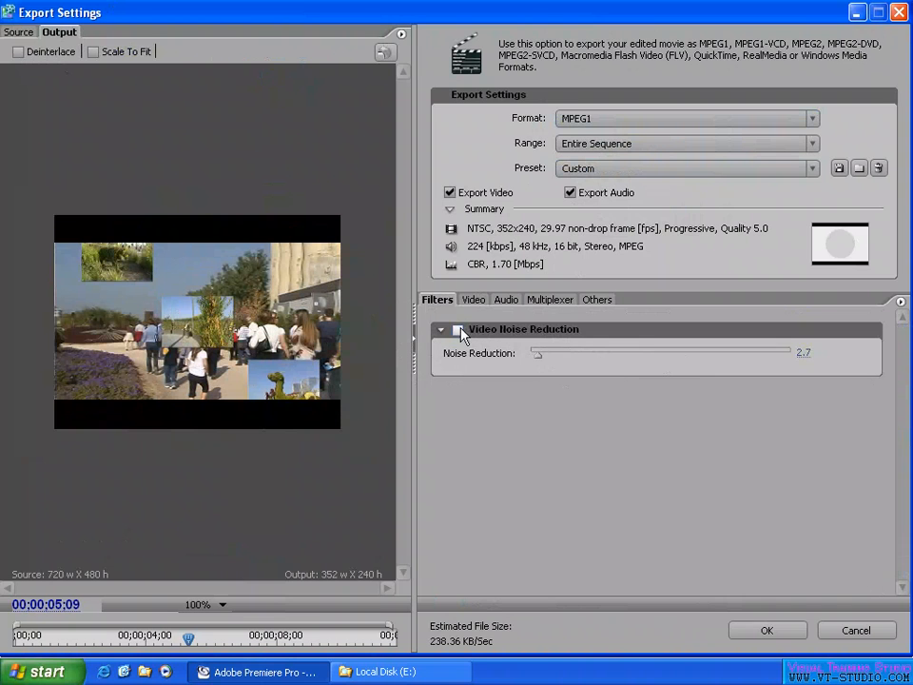
left_click(459, 331)
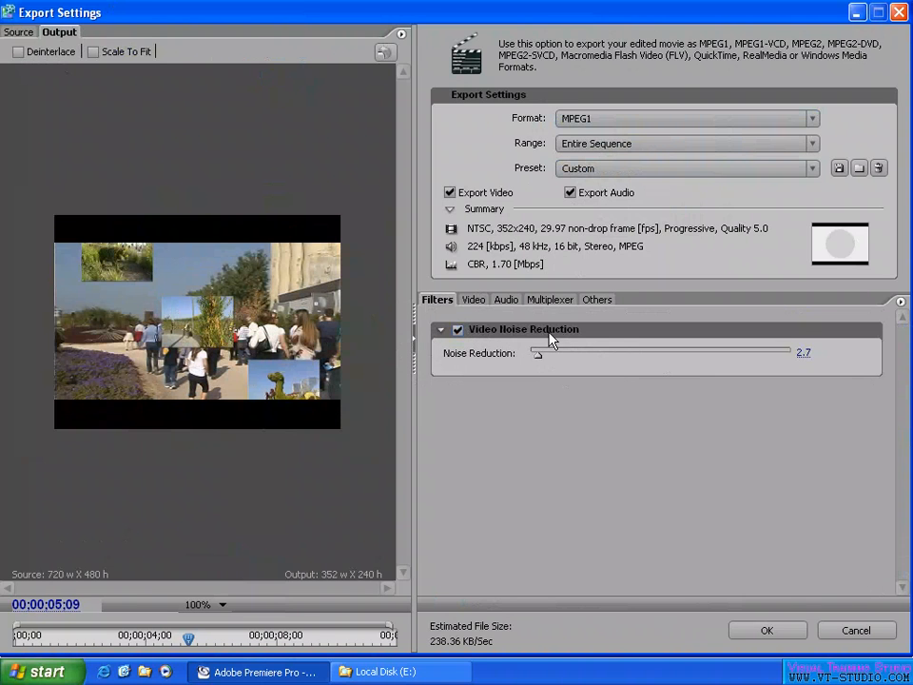
left_click(459, 330)
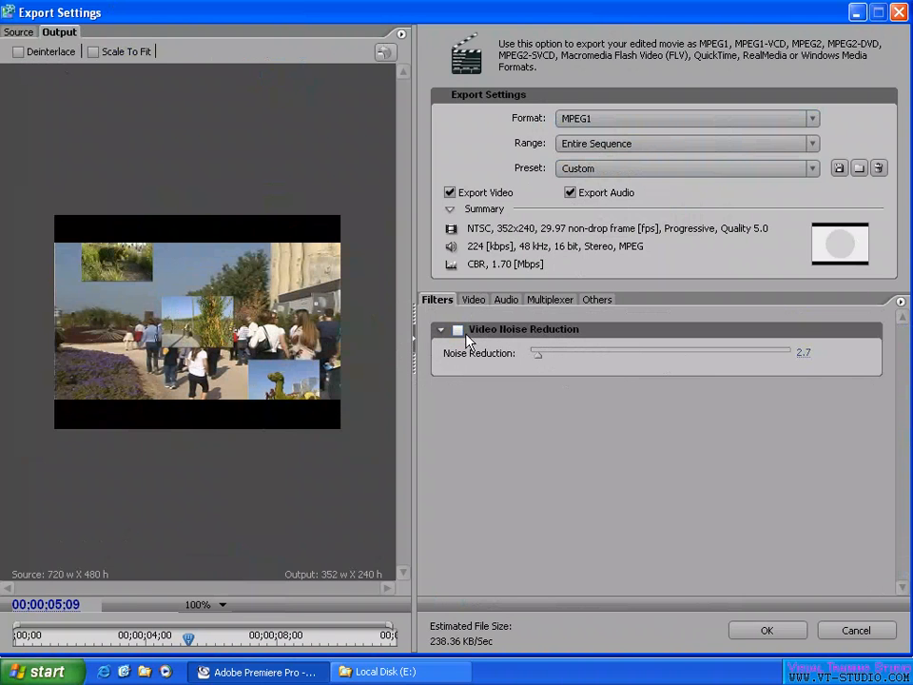
Step: Review the filter, video and audio setting groups, ending on the video settings
left_click(472, 303)
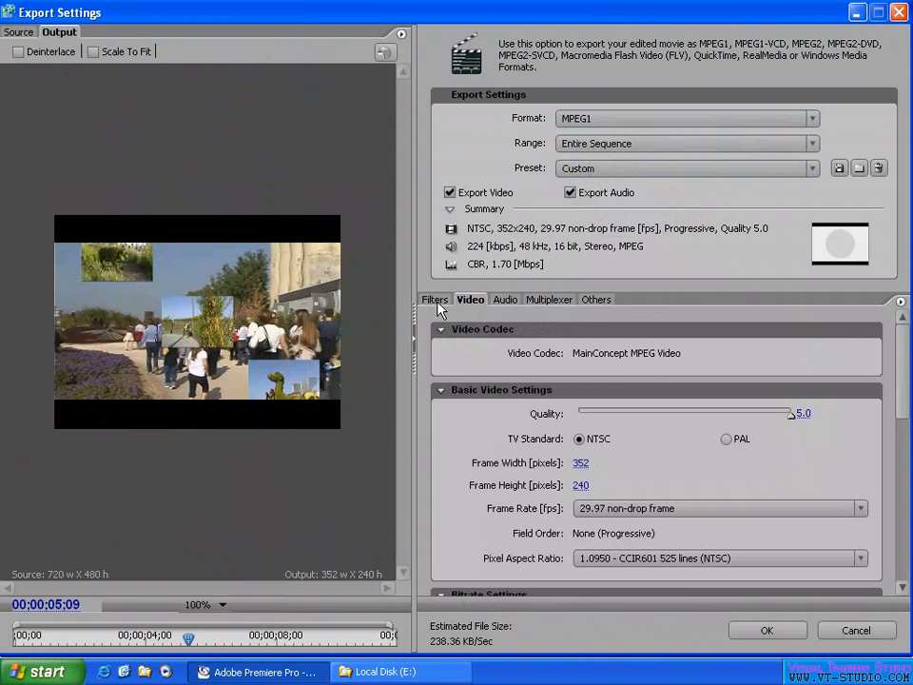
left_click(438, 301)
left_click(472, 302)
left_click(506, 301)
left_click(473, 300)
Step: Examine the audio settings with Export Audio disabled, then re-enable it and return to the video settings
left_click(570, 193)
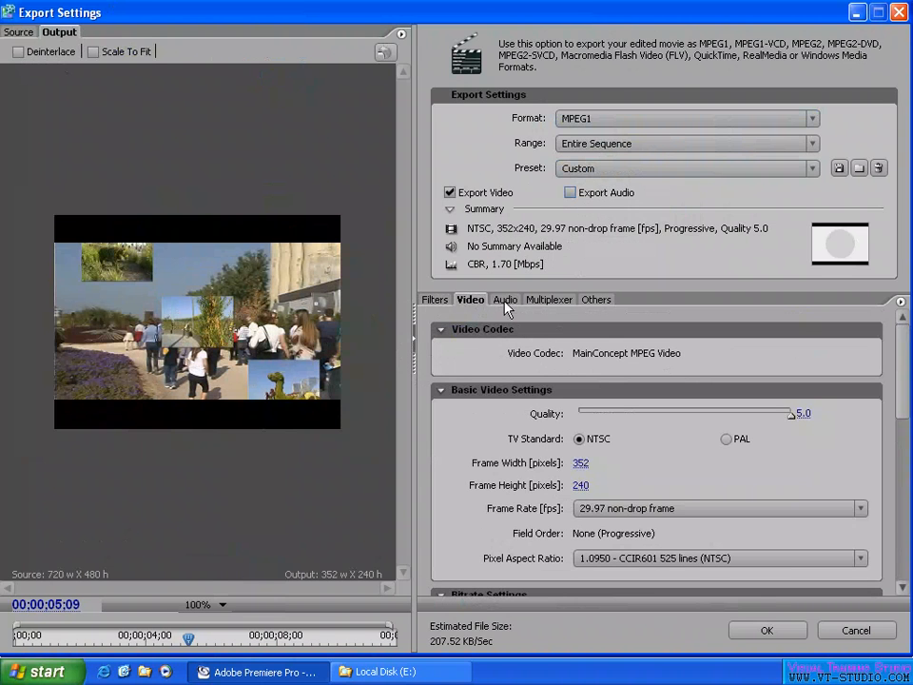
left_click(505, 302)
left_click(572, 194)
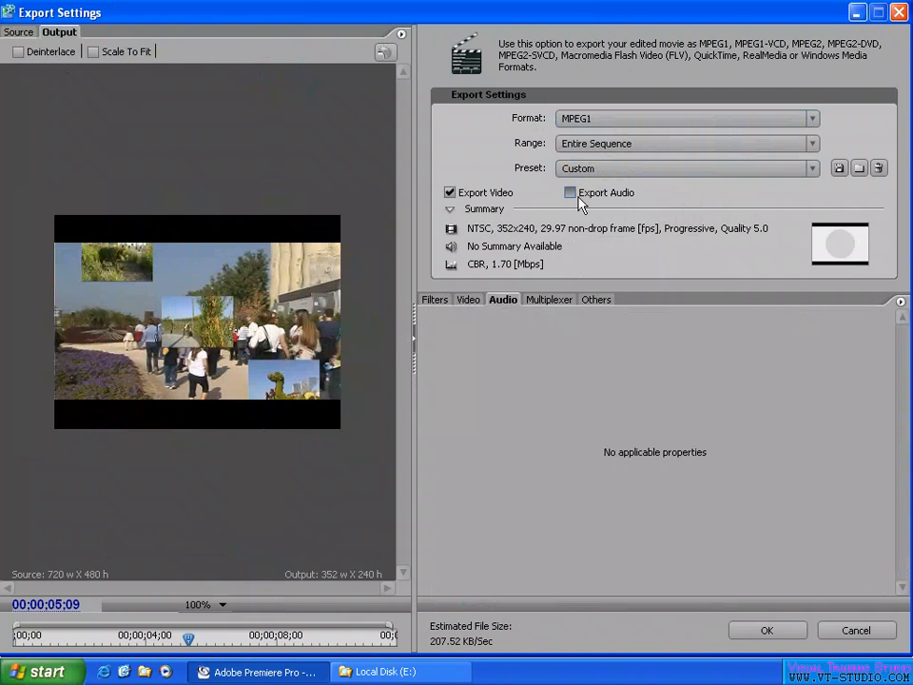
left_click(469, 301)
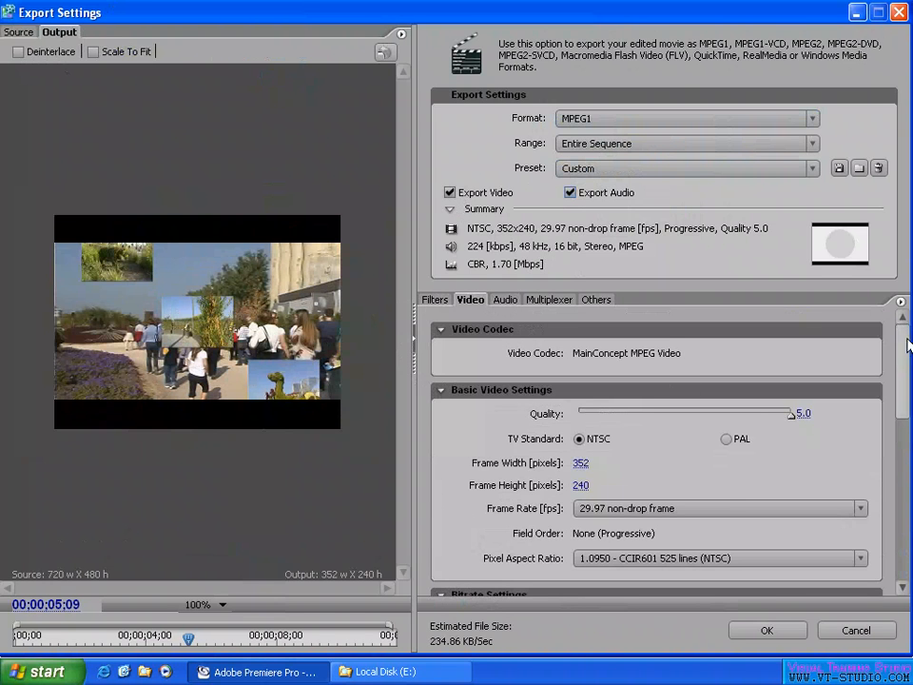
Step: Try a lower video encoding quality, then return Quality to 5.0
left_click_drag(904, 339, 902, 327)
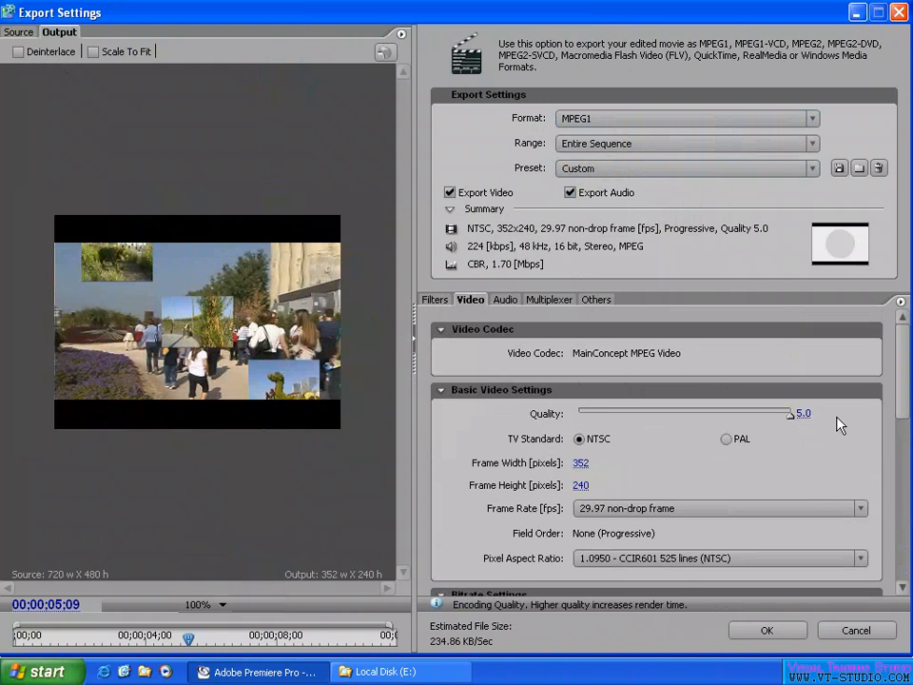
left_click_drag(791, 415, 618, 418)
left_click_drag(656, 422, 828, 419)
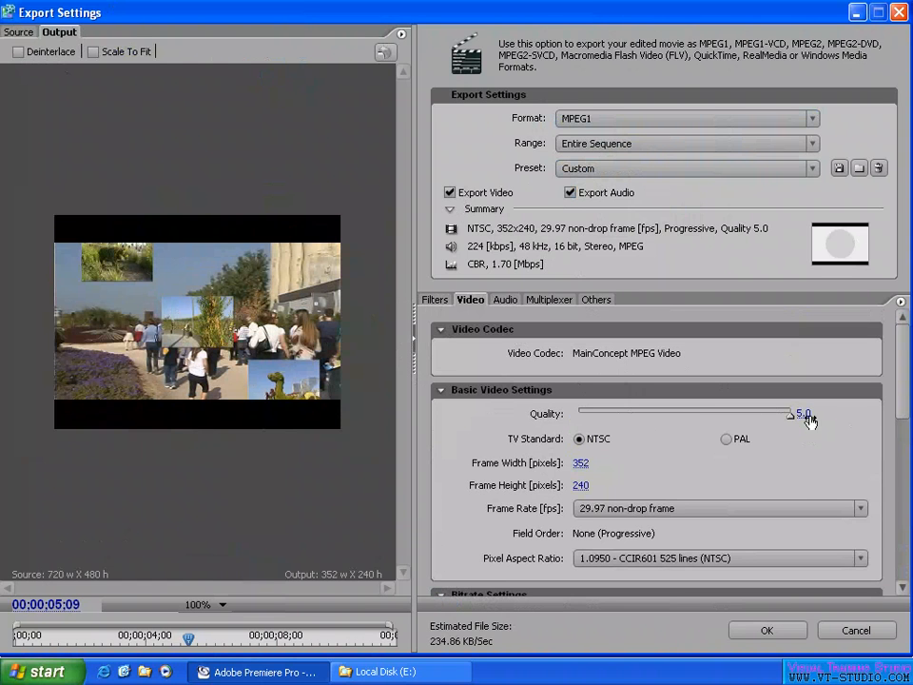
Step: Test the NTSC TV standard choice in the basic video settings, then reapply the NTSC MPEG-1 Generic preset
left_click_drag(905, 378, 905, 391)
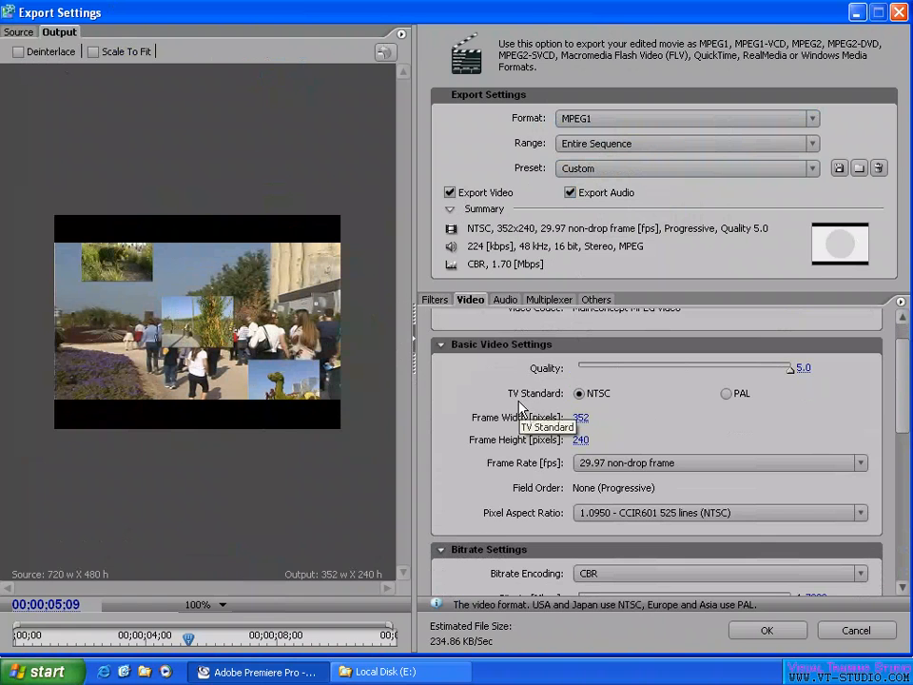
left_click(580, 392)
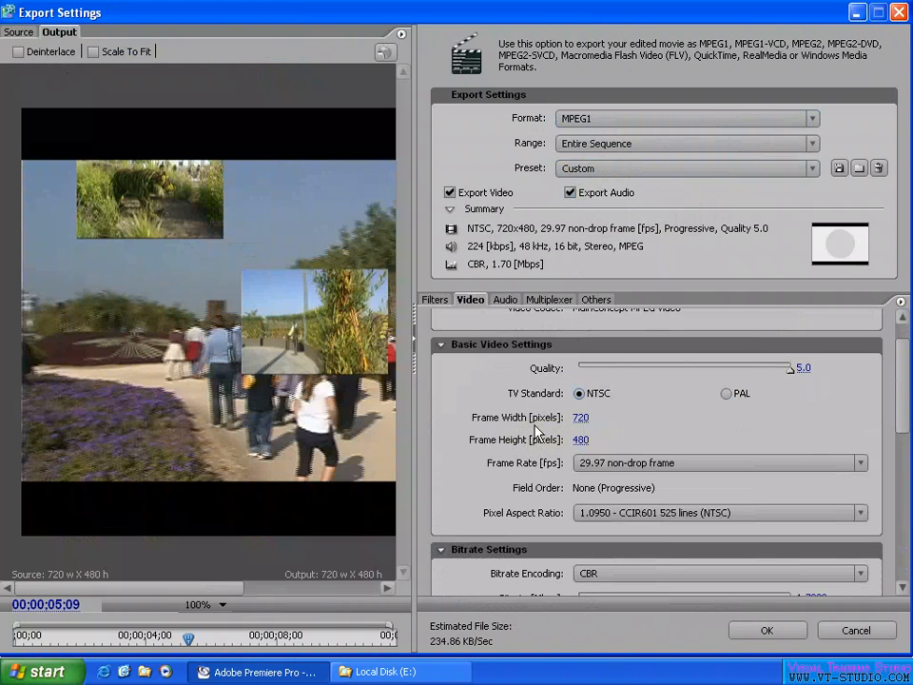
left_click(635, 170)
left_click(613, 209)
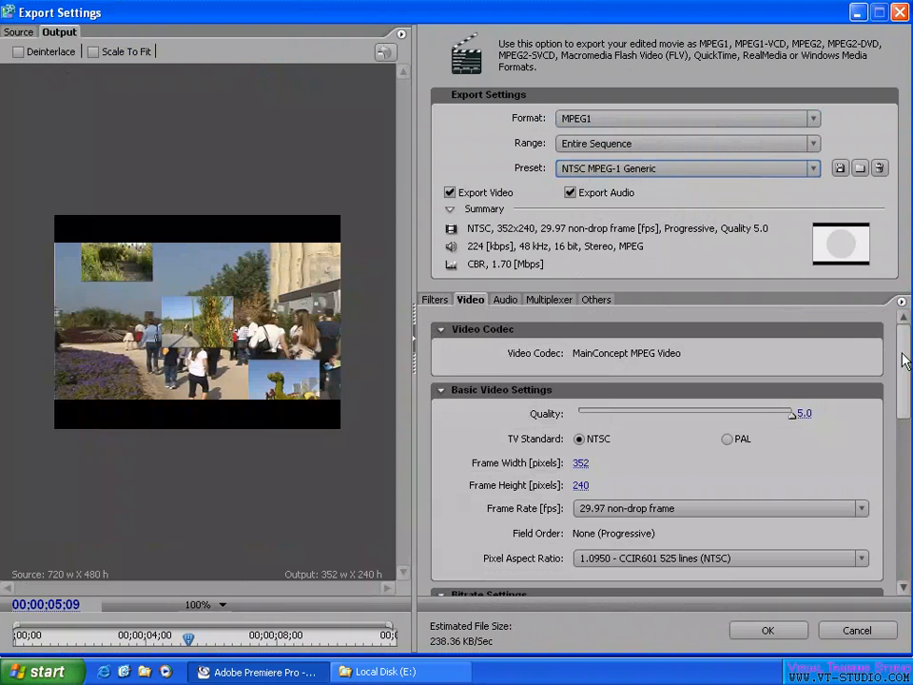
Step: Examine the frame width field and the available frame rates in the basic video settings without changing them
mouse_move(906, 366)
left_mouse_down()
mouse_move(906, 385)
mouse_move(903, 370)
left_mouse_up()
left_click(581, 417)
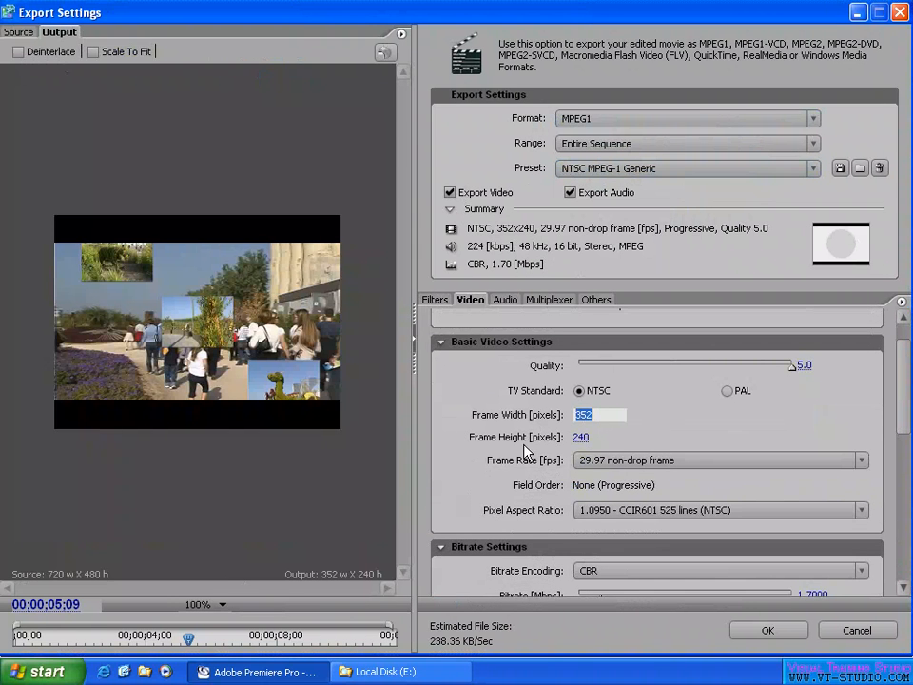
left_click(673, 428)
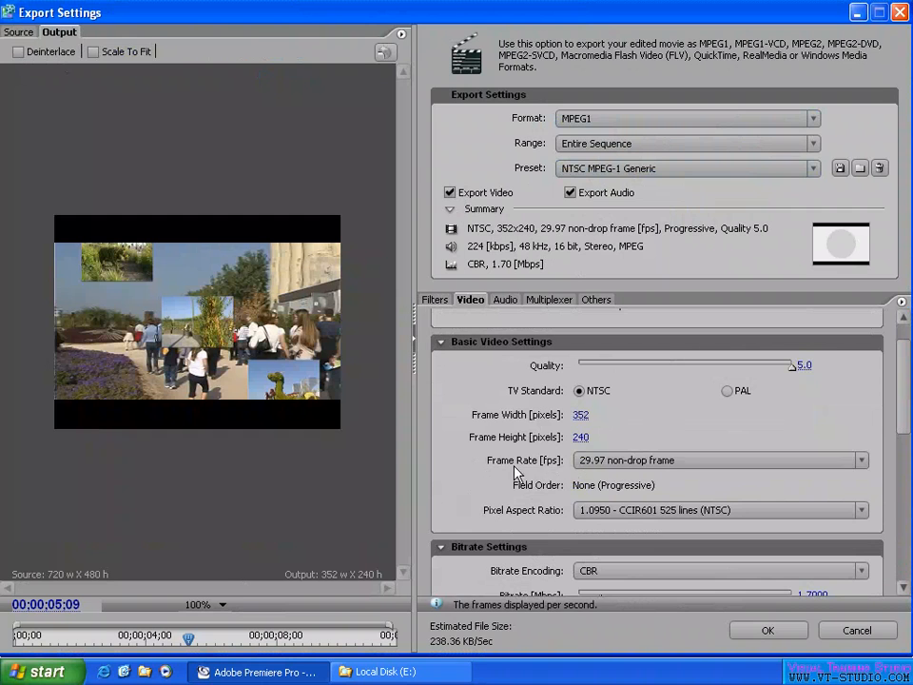
left_click(658, 461)
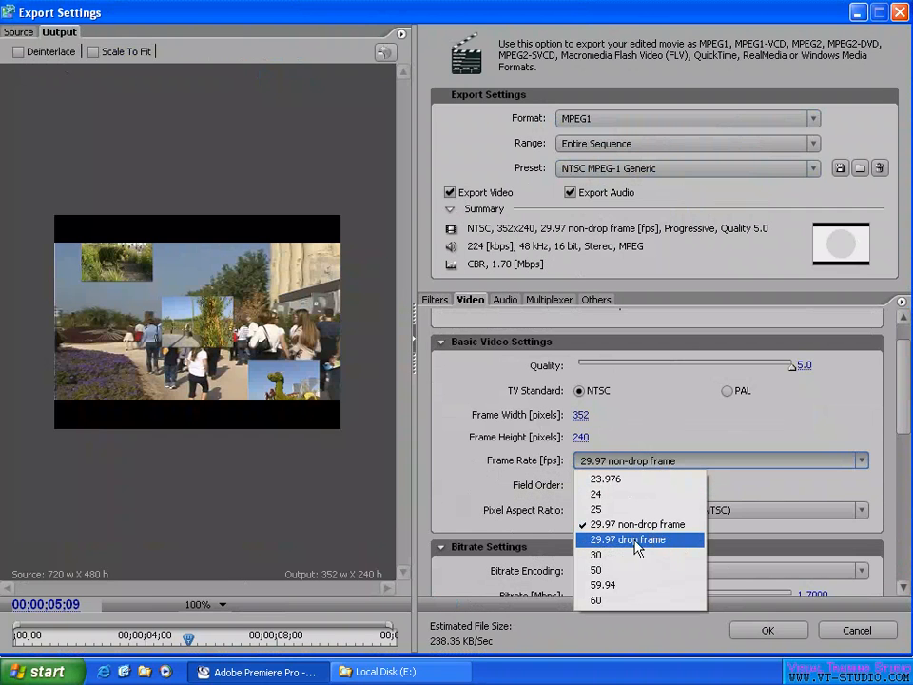
left_click(875, 470)
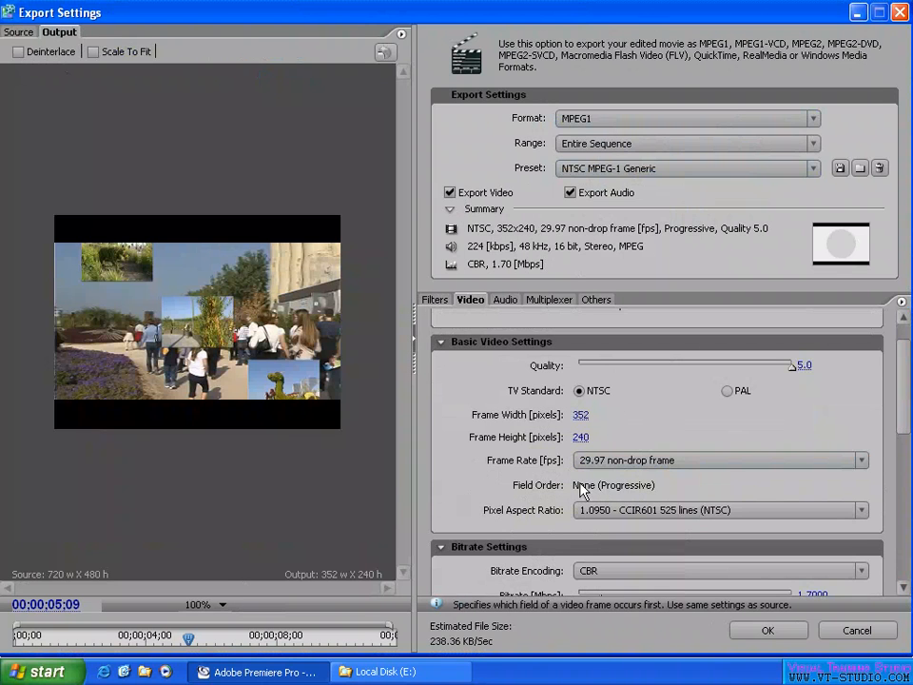
Step: Compare the output preview with and without Deinterlace, leave it off, and bring the bitrate settings into view
left_click(19, 53)
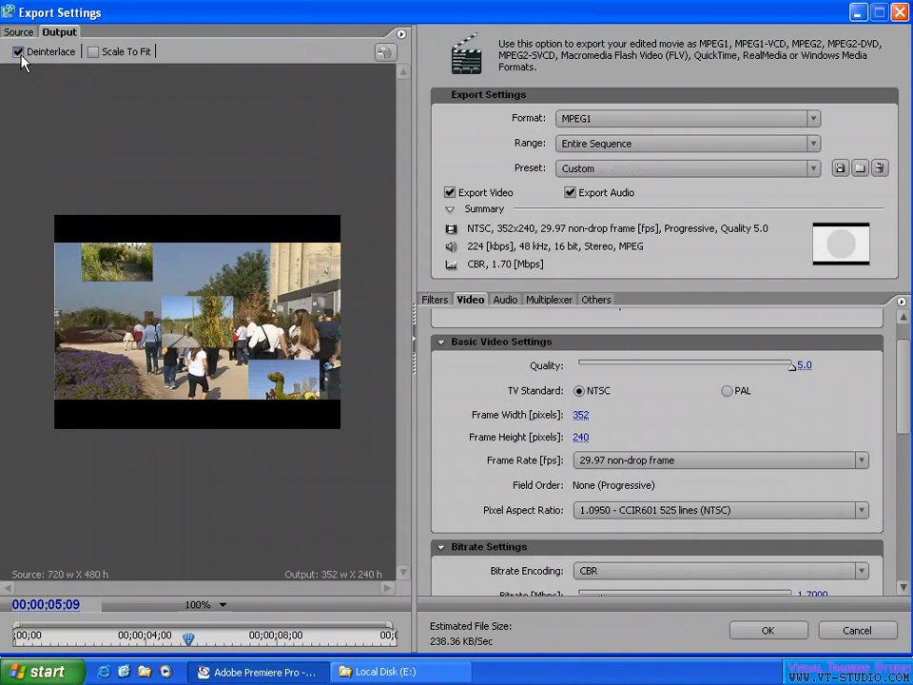
left_click(19, 53)
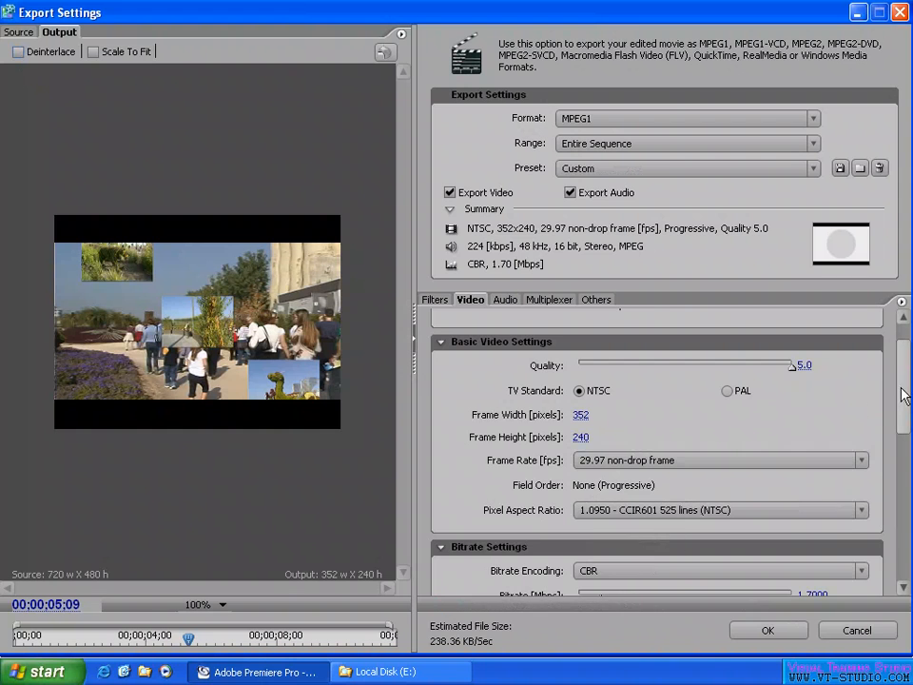
left_click_drag(904, 390, 906, 438)
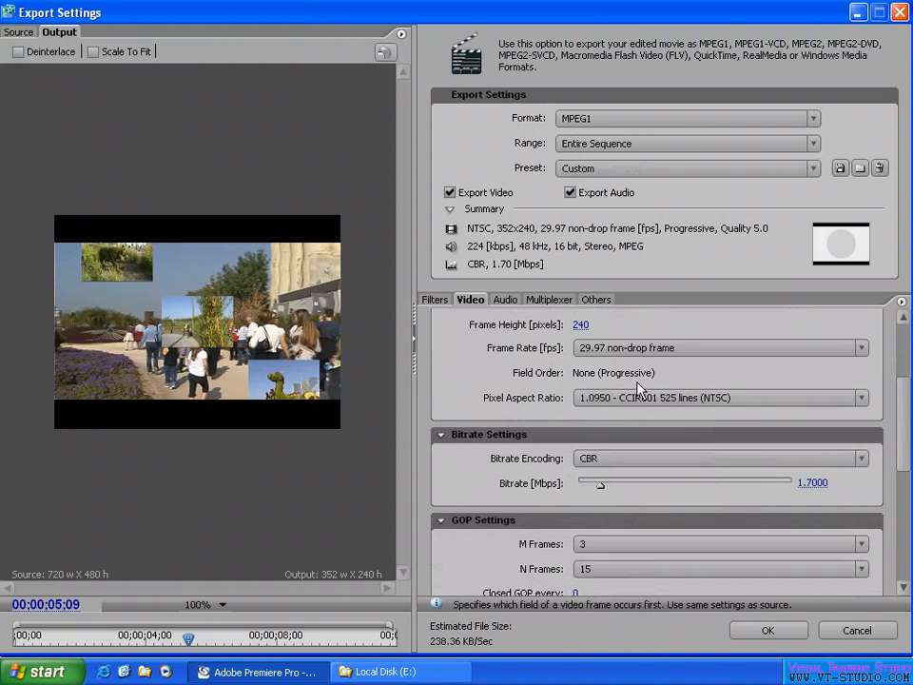
Step: Try a pixel aspect ratio of 1.0000 - Square Pixels, then return it to 1.0950 - CCIR601 525 lines (NTSC)
left_click(659, 399)
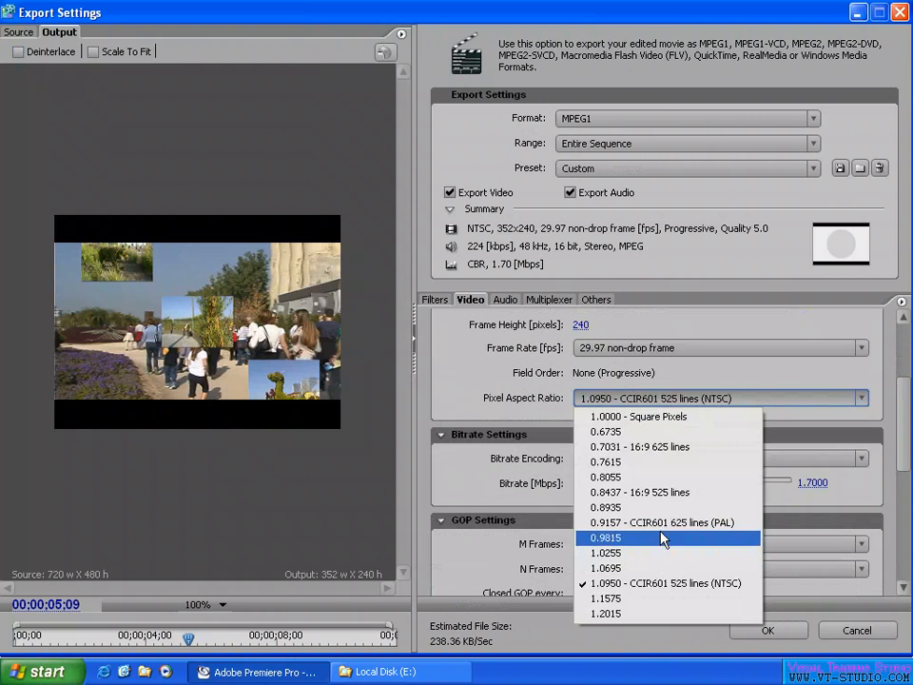
left_click(672, 418)
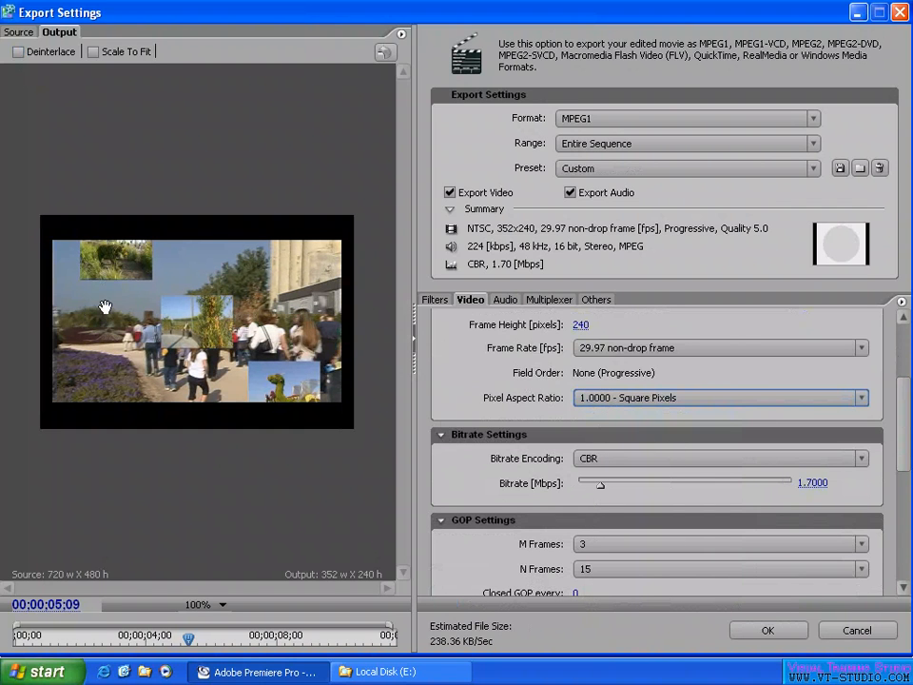
left_click(628, 397)
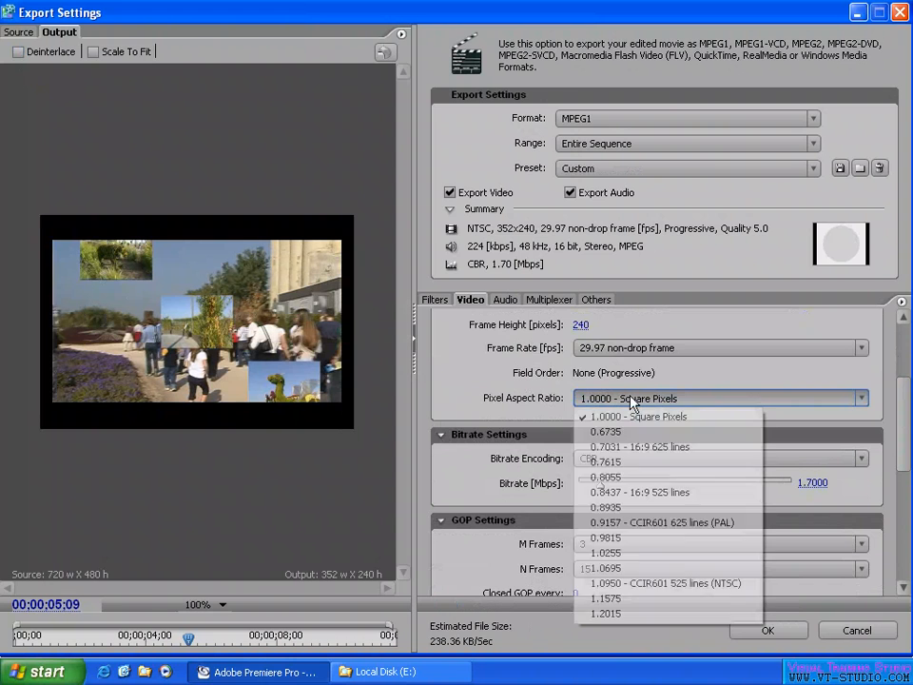
left_click(671, 583)
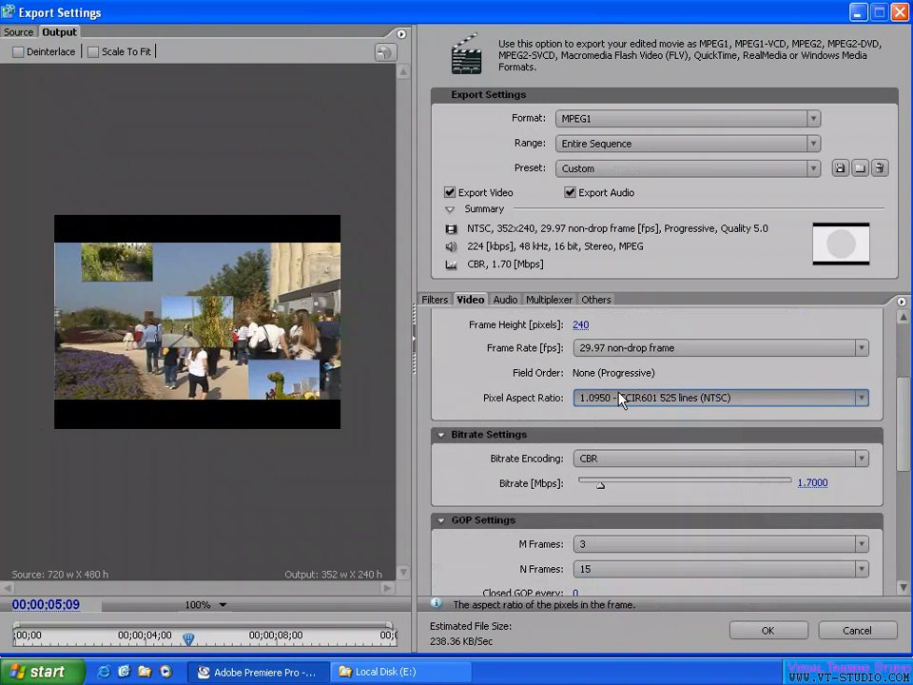
Step: Review the bitrate encoding choices, keep CBR, and set the video bitrate to 1.1875 Mbps
scroll(905, 426, "down", 1)
scroll(904, 432, "up", 1)
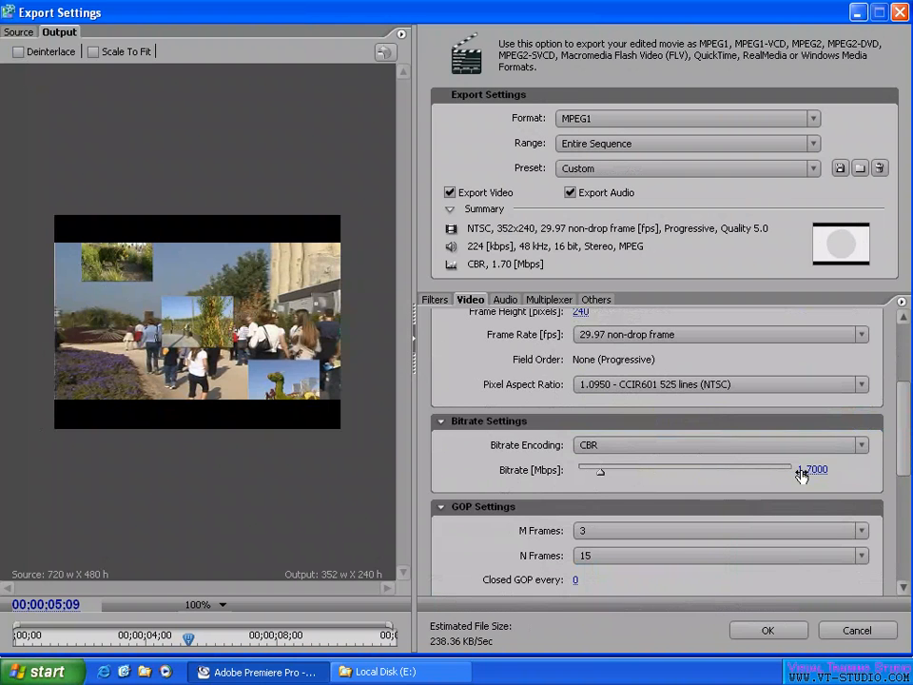
scroll(905, 428, "down", 1)
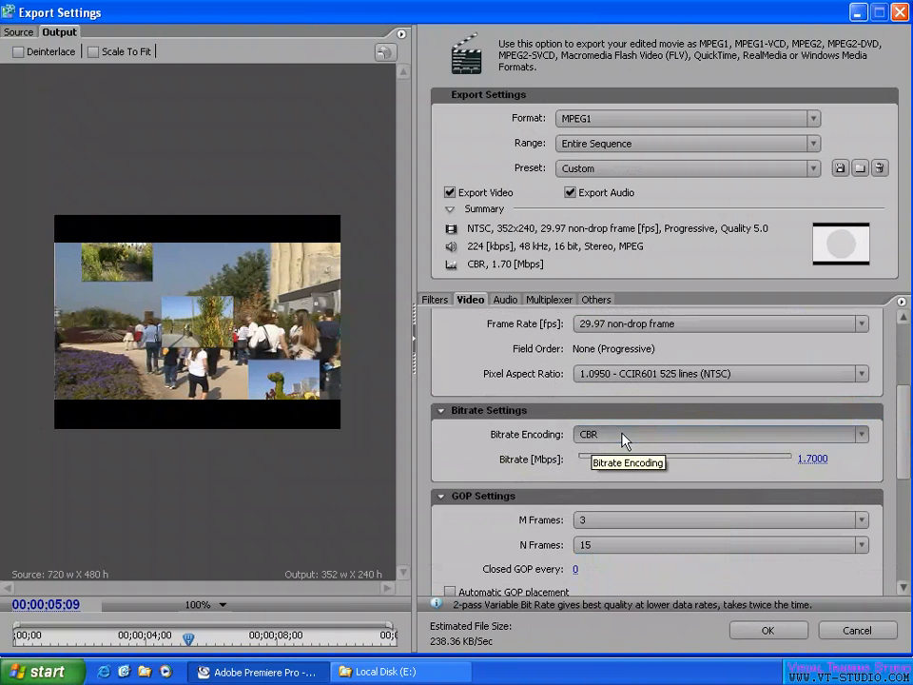
left_click(623, 440)
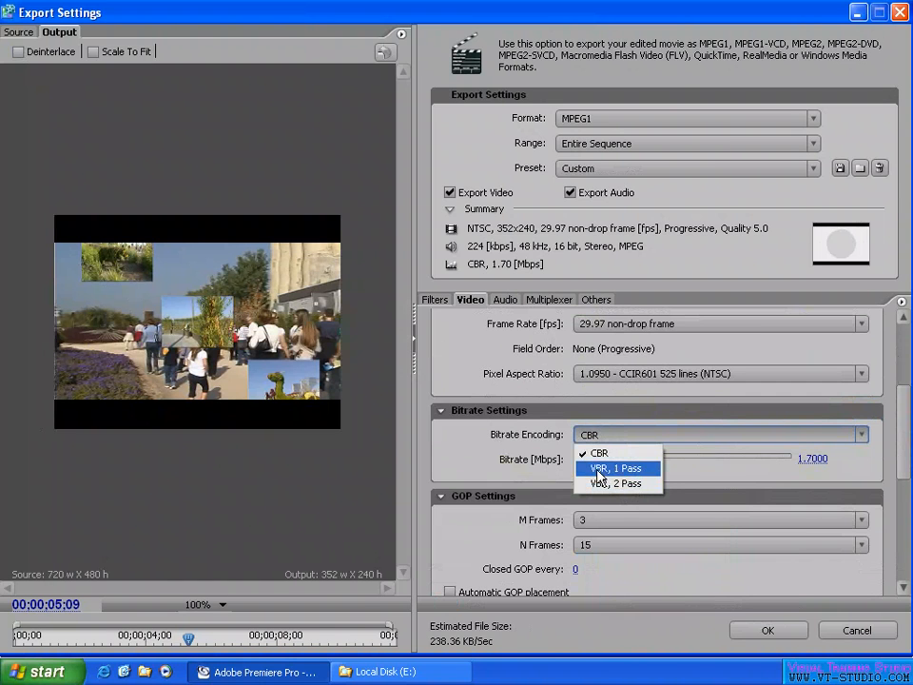
left_click(526, 438)
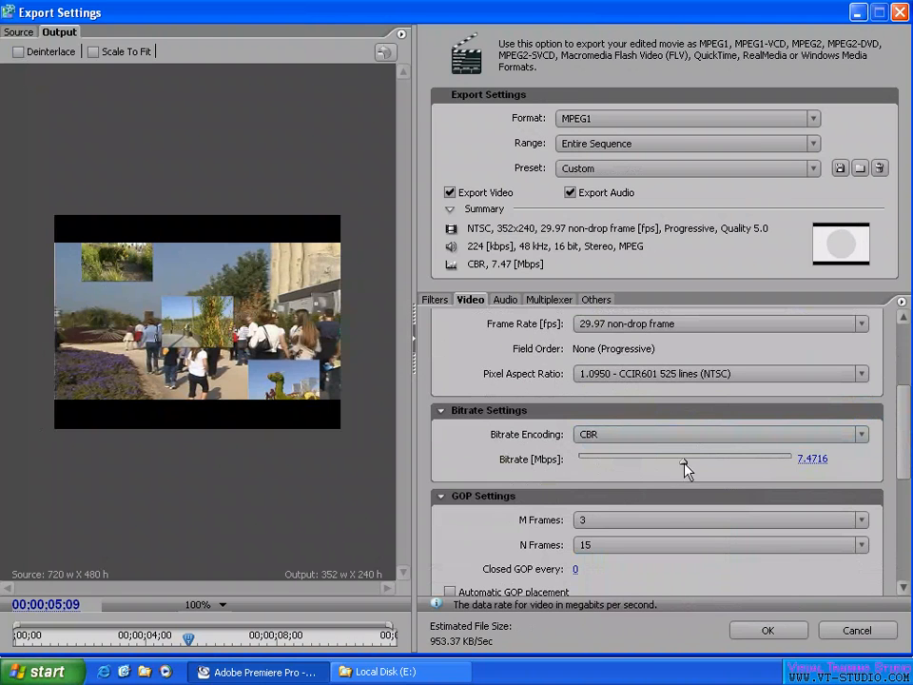
left_click_drag(687, 466, 596, 470)
Step: Examine the available M Frames values in the GOP settings and reselect 3
left_click_drag(902, 428, 906, 450)
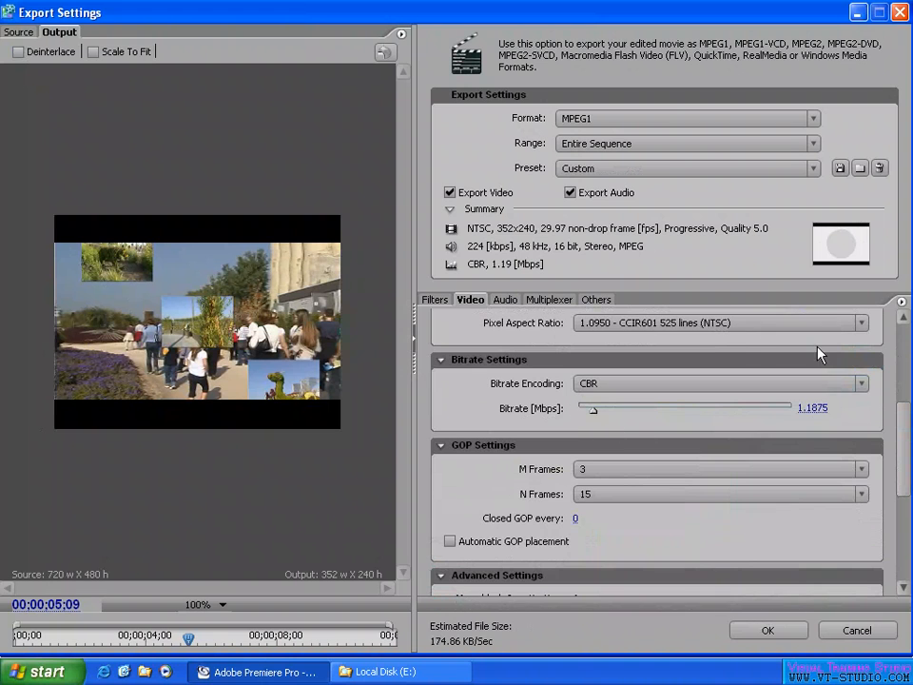
left_click_drag(900, 452, 902, 427)
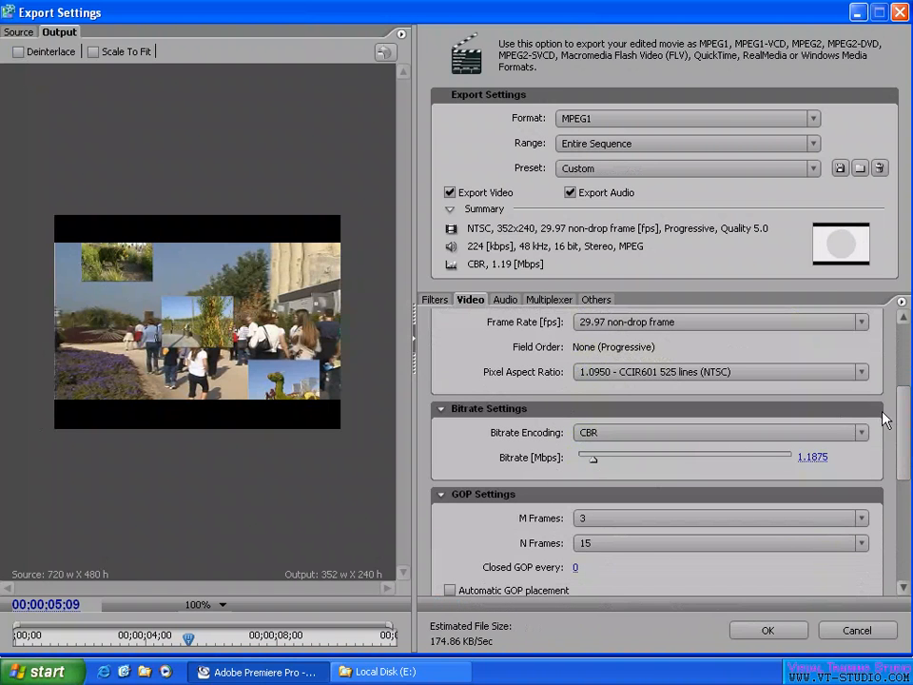
left_click_drag(899, 425, 906, 460)
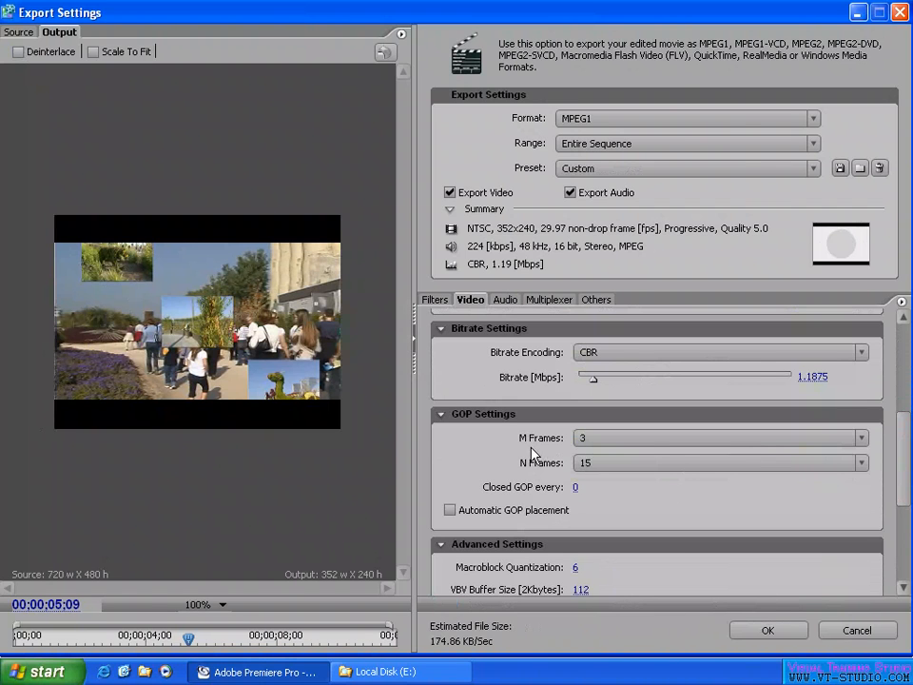
left_click(626, 438)
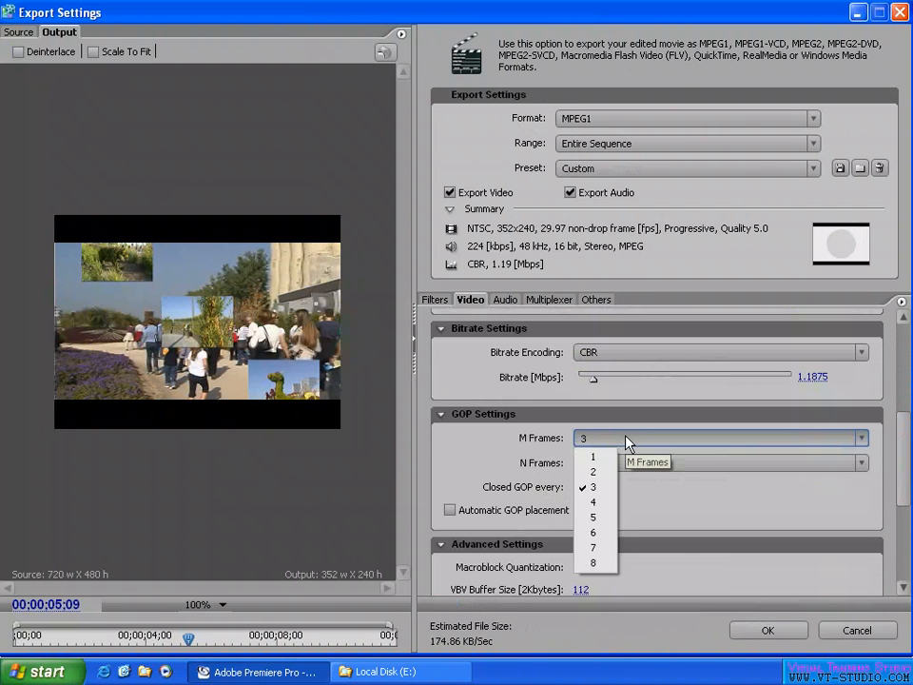
left_click(626, 439)
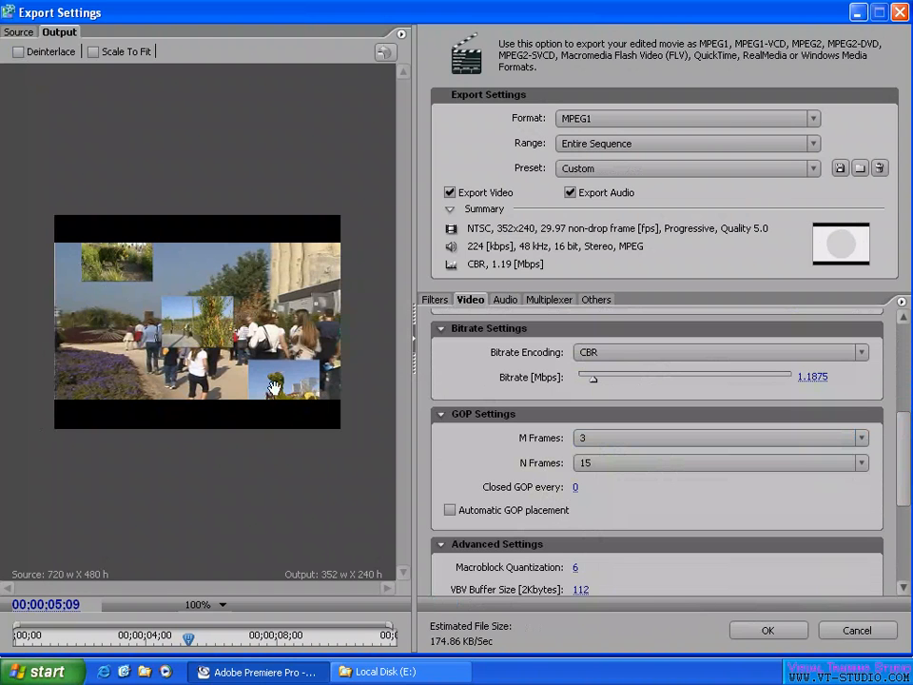
left_click(631, 440)
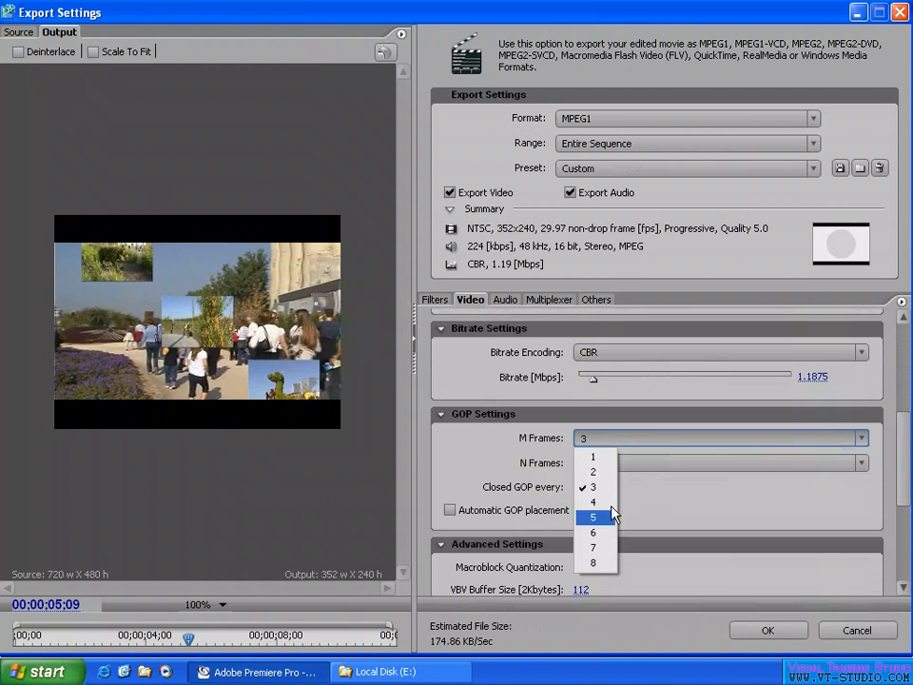
left_click(592, 487)
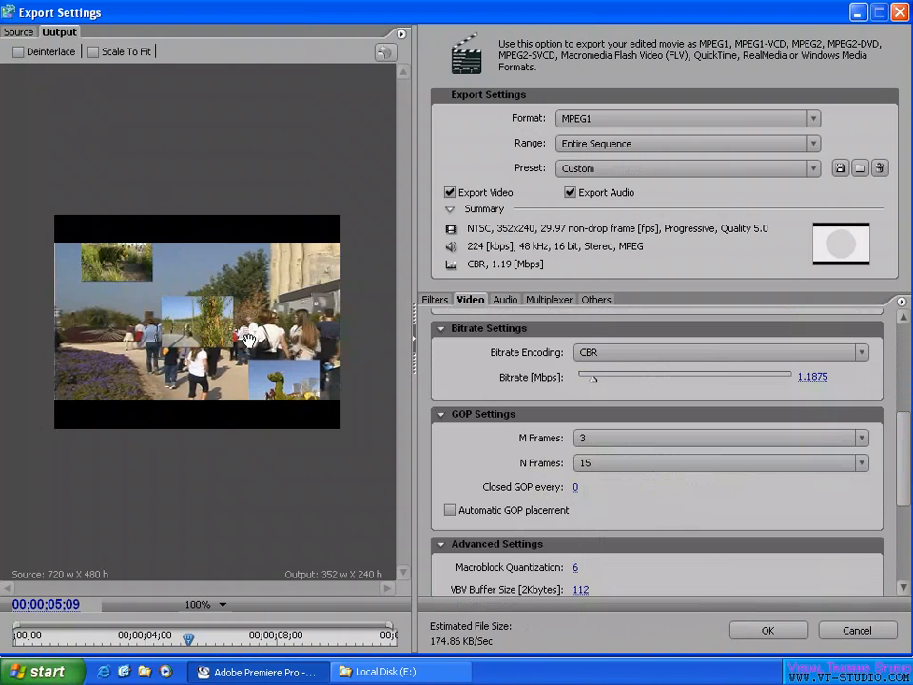
Step: Try M Frames values of 2 and 8, checking the N Frames choices, then return M Frames to 3
left_click(626, 444)
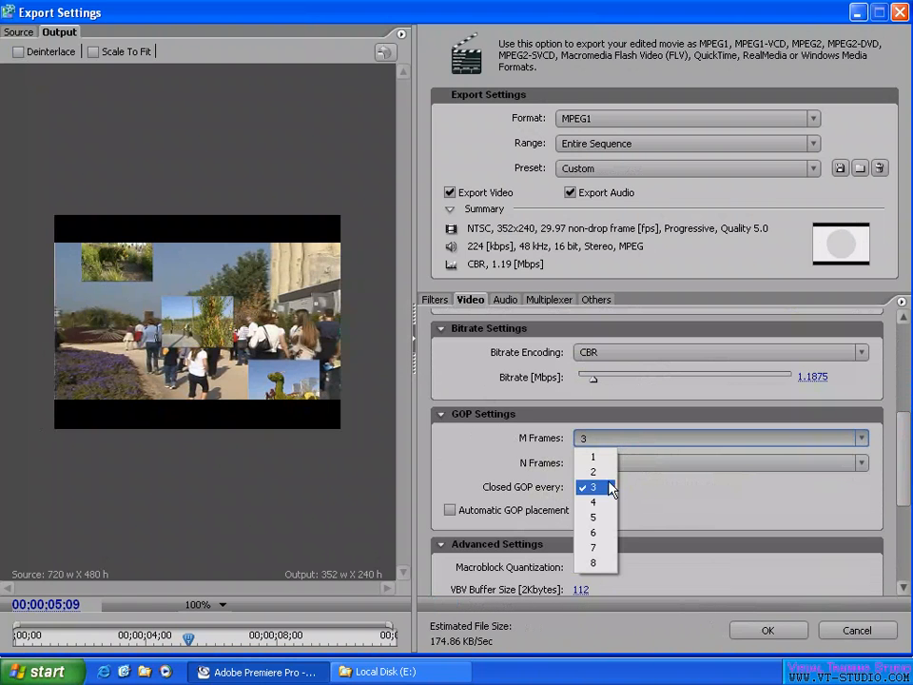
left_click(632, 445)
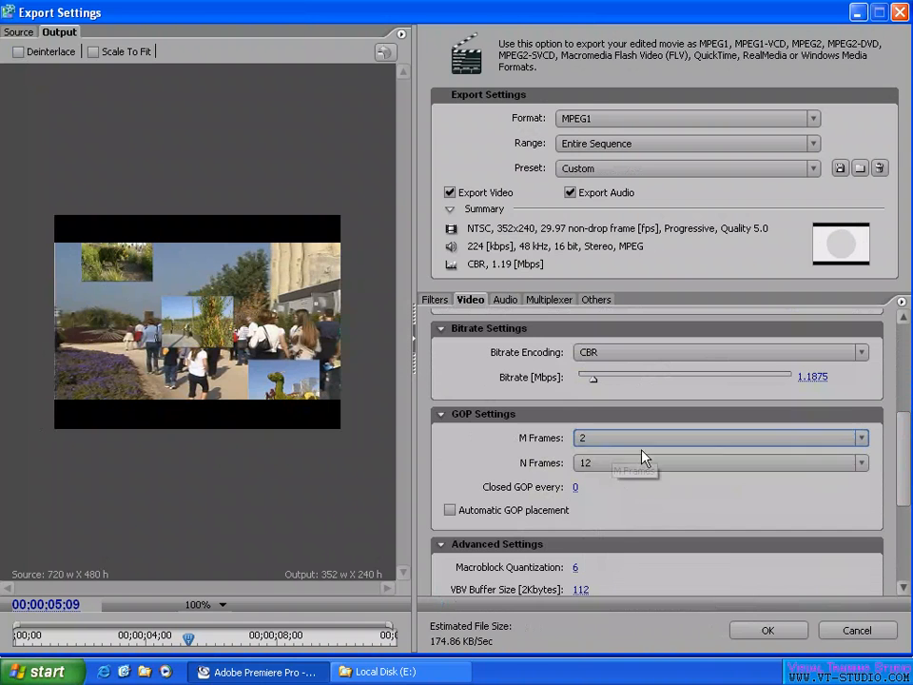
left_click(623, 468)
left_click(634, 441)
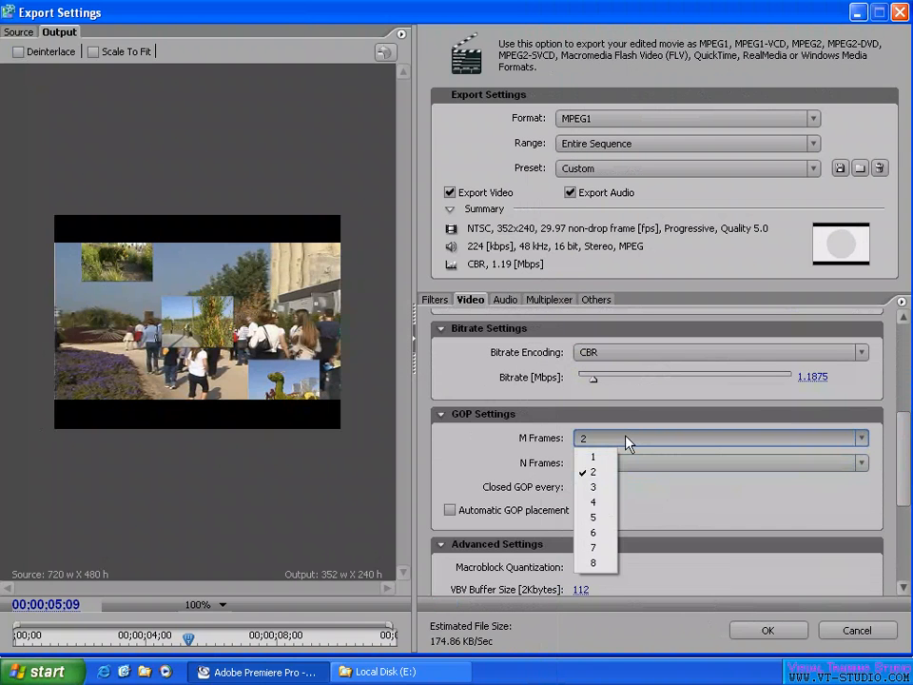
left_click(644, 467)
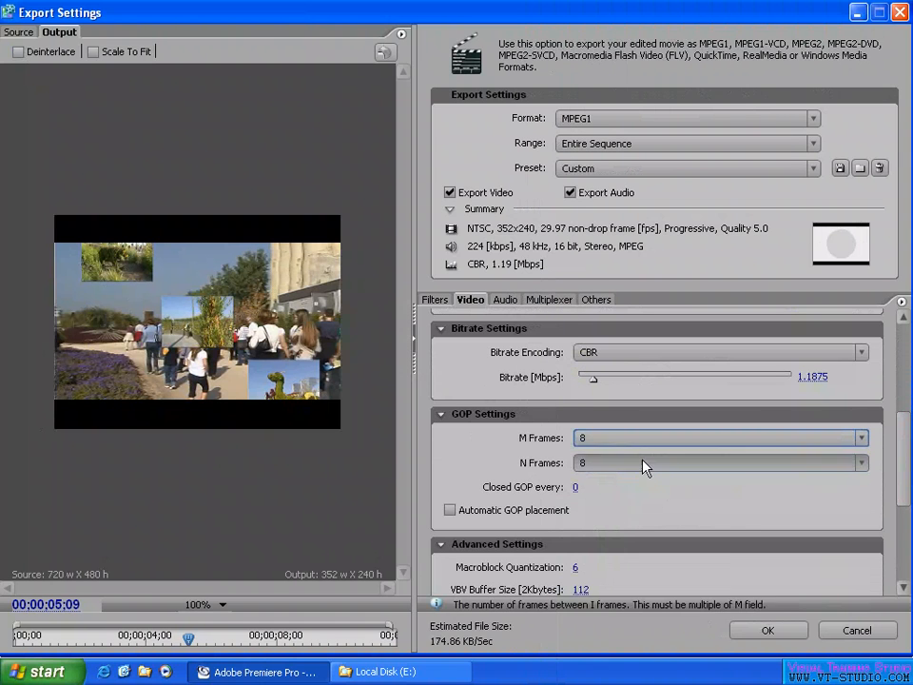
left_click(644, 467)
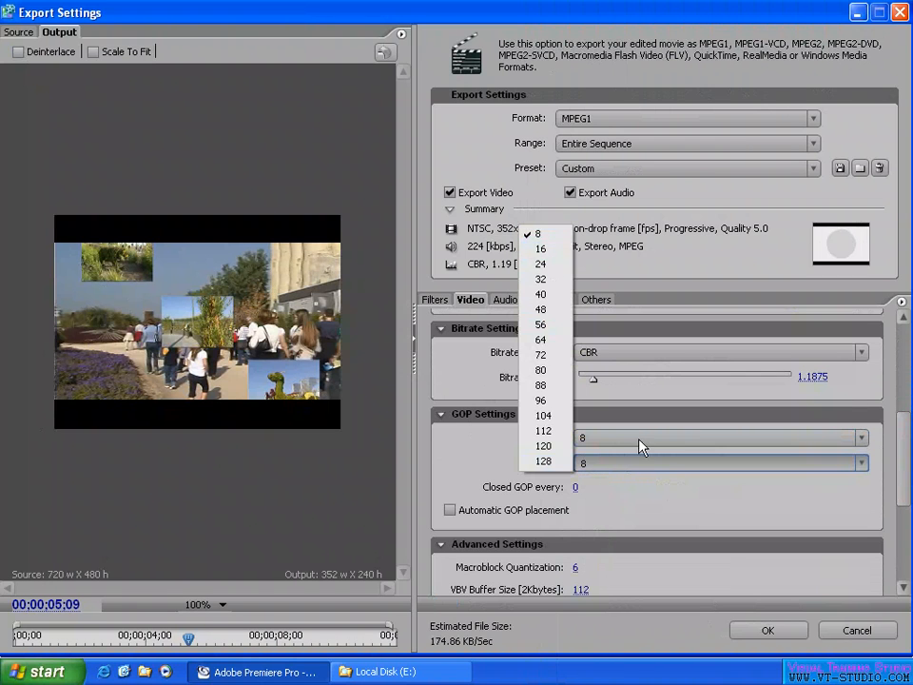
left_click(639, 440)
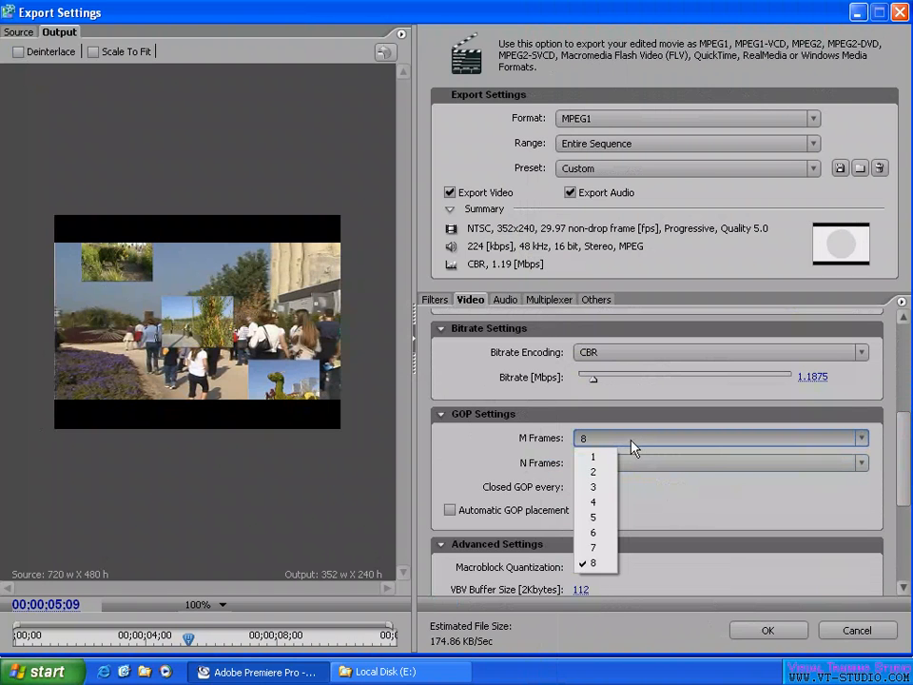
left_click(653, 466)
left_click(632, 440)
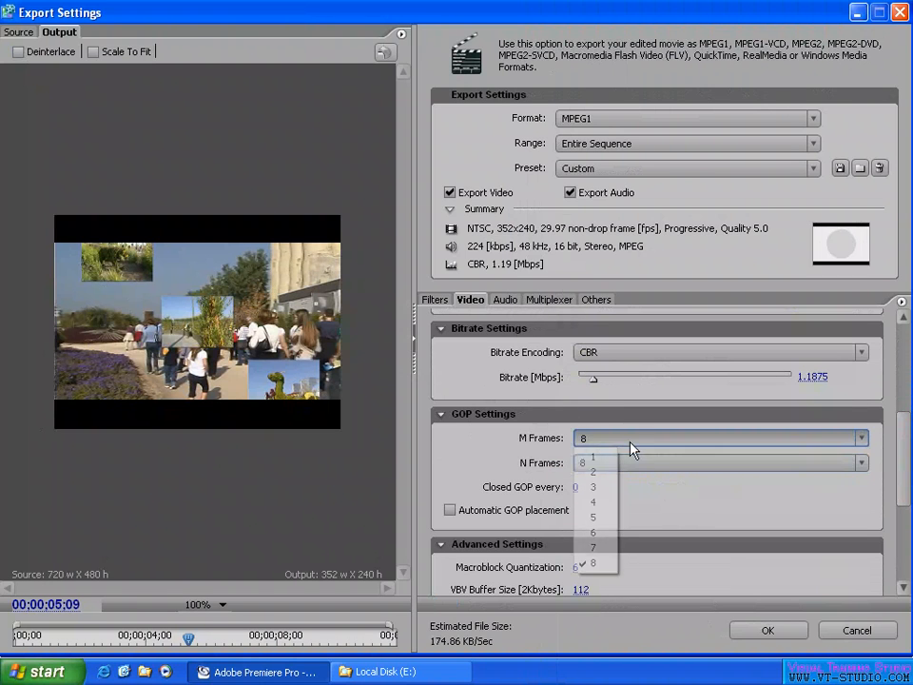
left_click(607, 489)
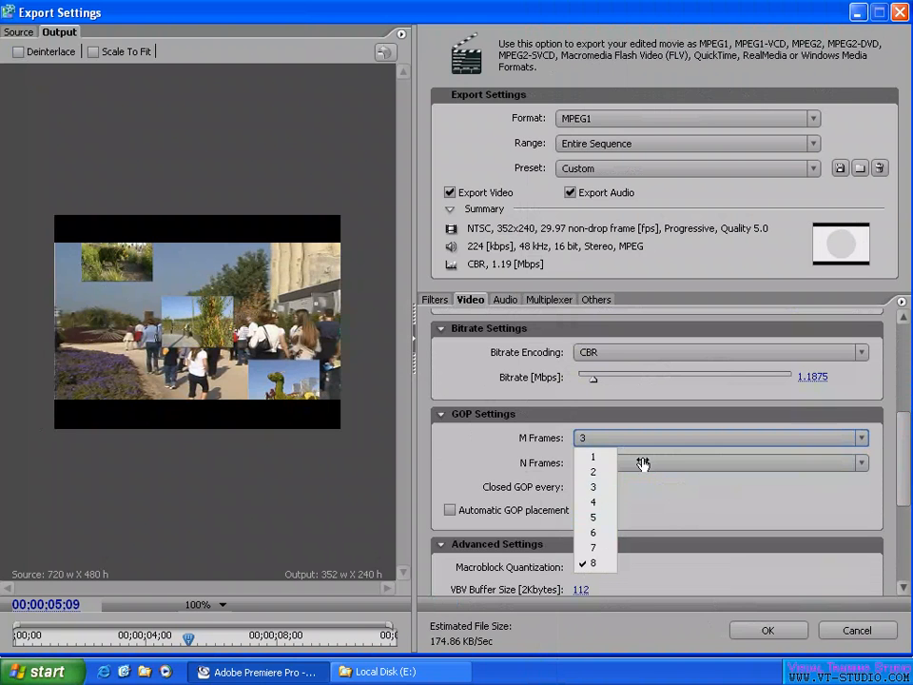
Step: Examine the N Frames choices, the Closed GOP field and the advanced video settings without changing them
left_click(633, 463)
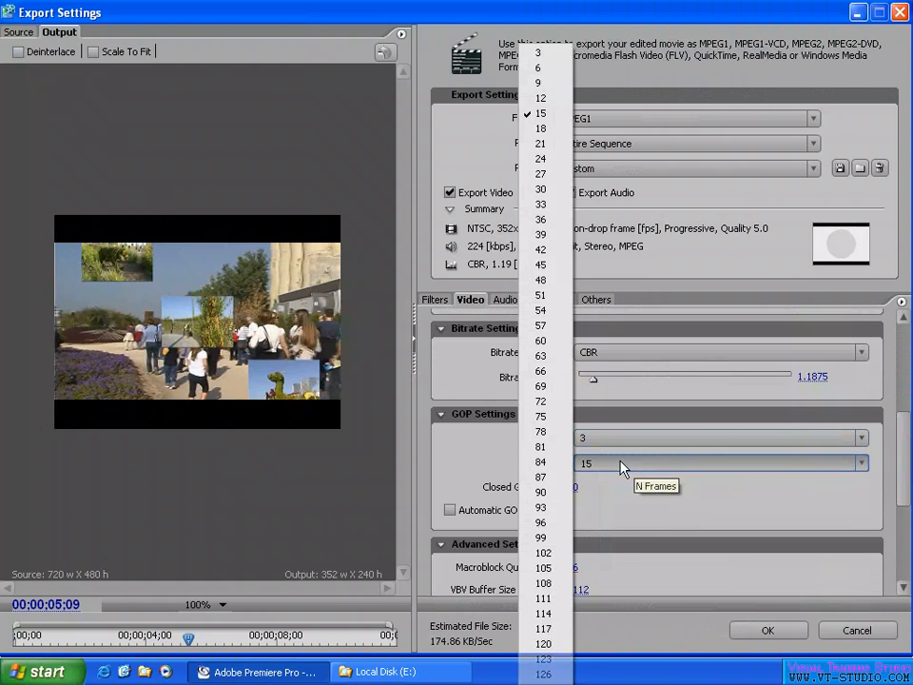
left_click(476, 453)
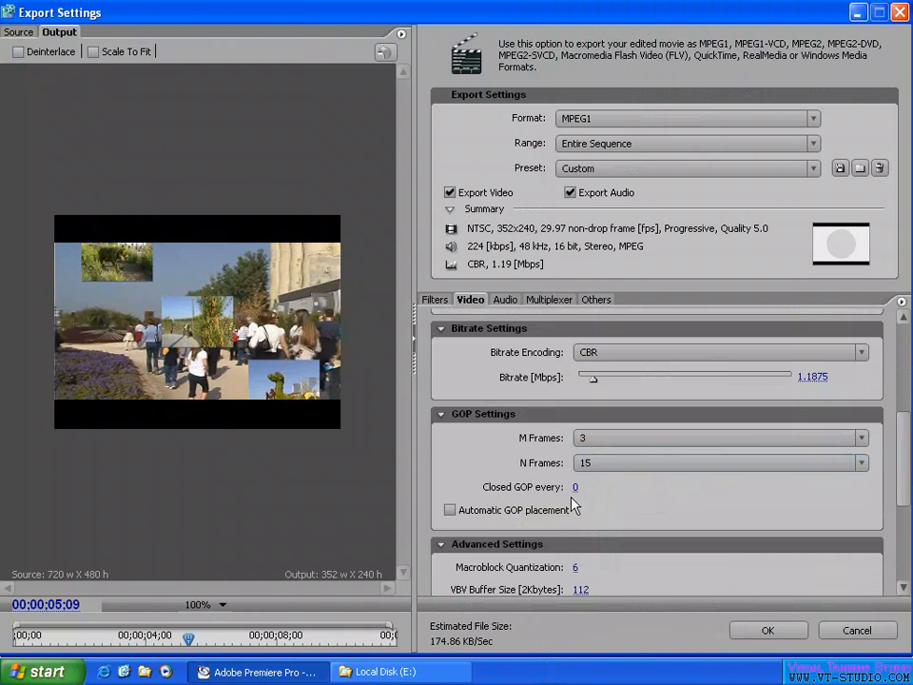
left_click(575, 487)
left_click(496, 453)
scroll(903, 465, "down", 3)
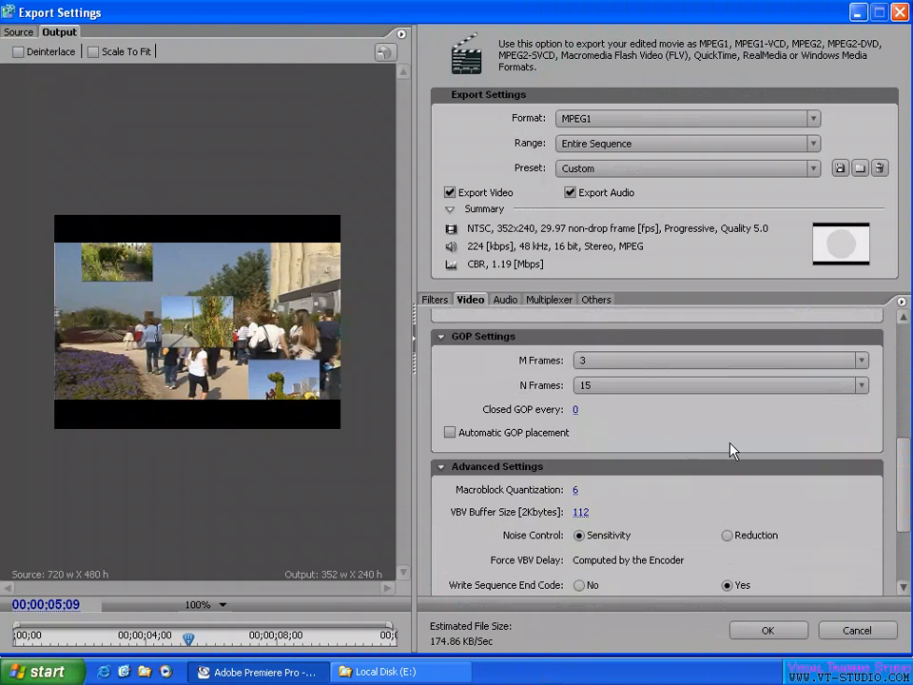
left_click_drag(908, 469, 906, 479)
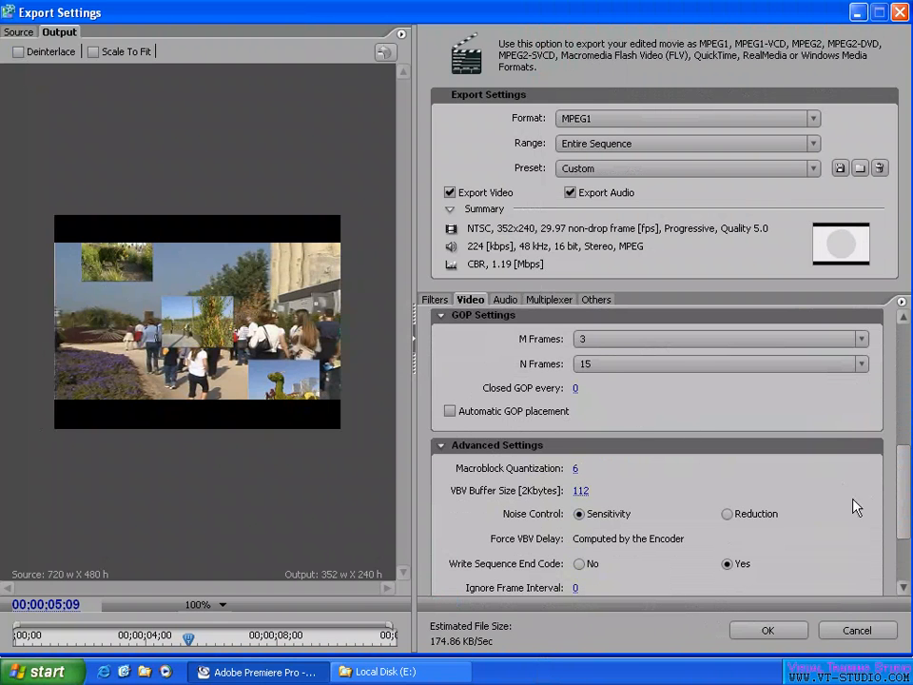
left_click_drag(902, 483, 906, 526)
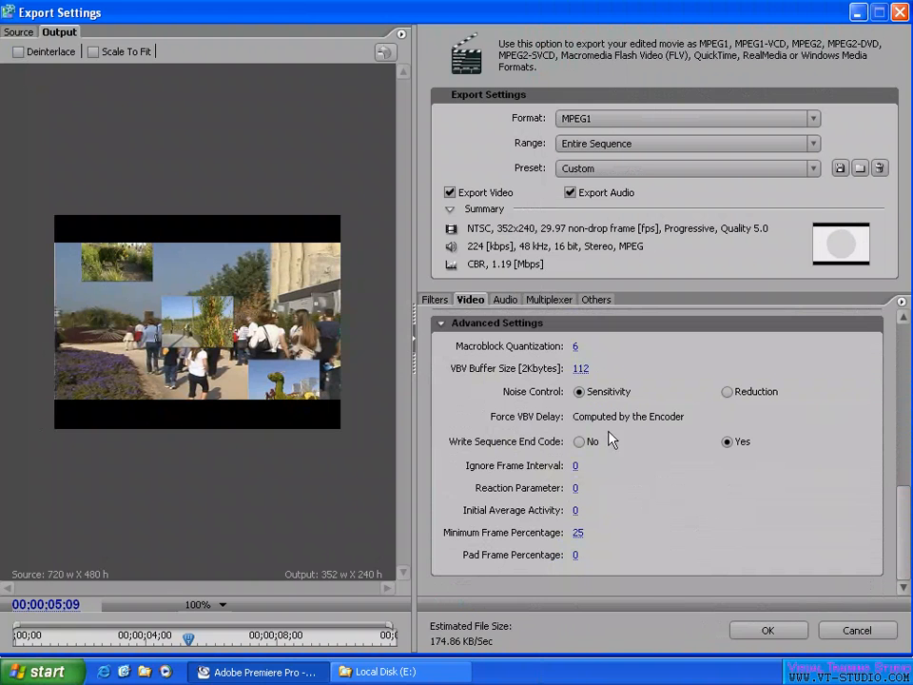
left_click_drag(902, 534, 899, 299)
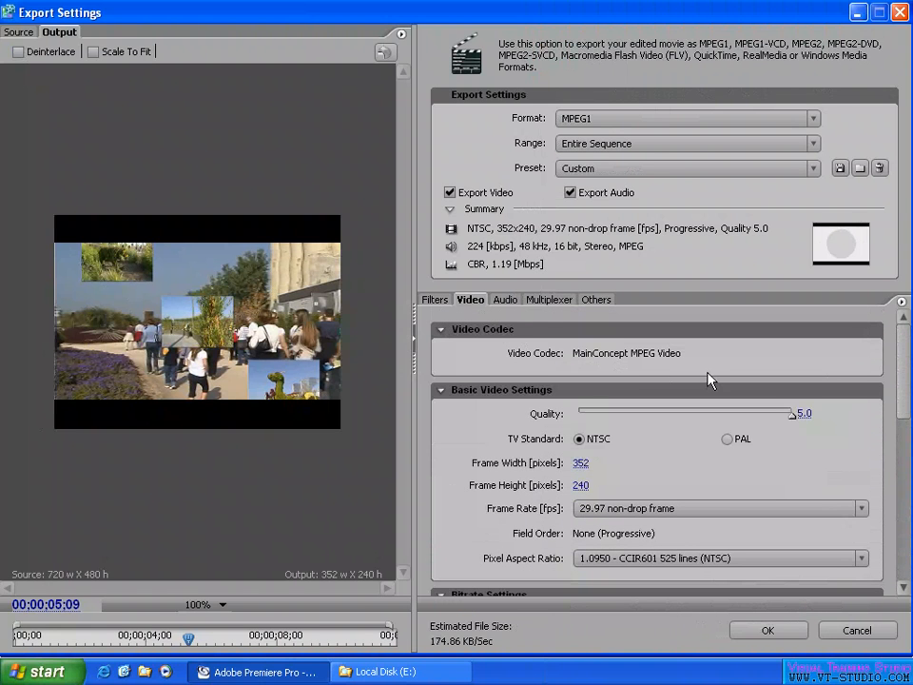
Step: Set the audio format to PCM, try Mono output channels, and return the channels to Stereo
left_click(504, 301)
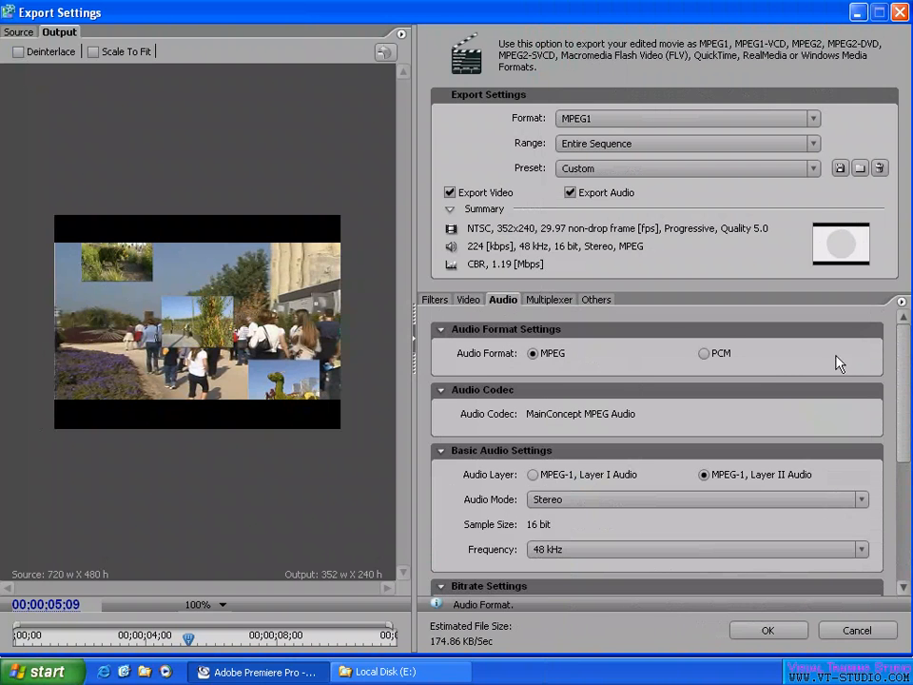
left_click(466, 301)
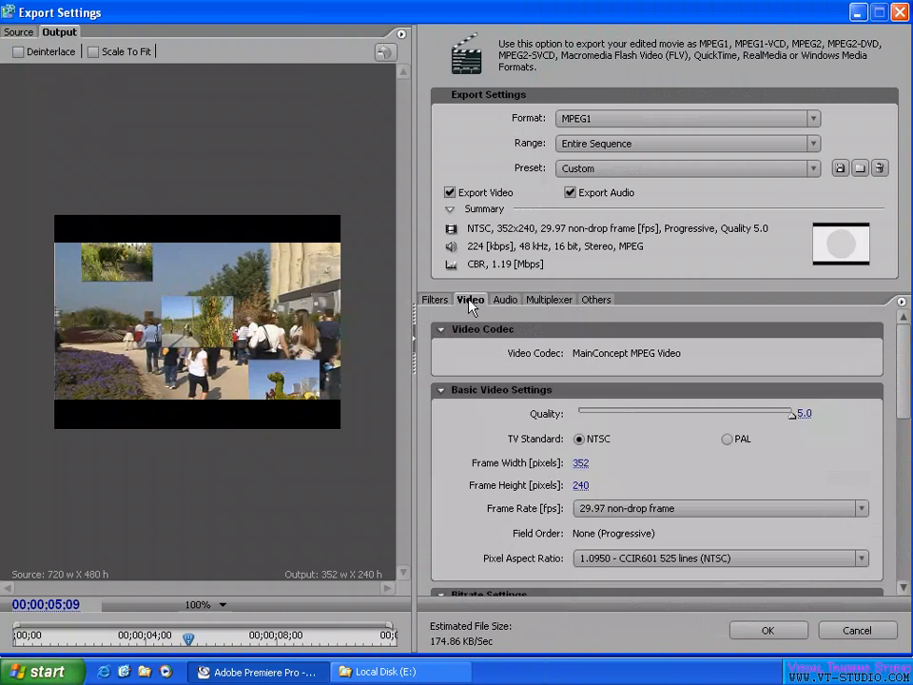
left_click_drag(902, 373, 903, 342)
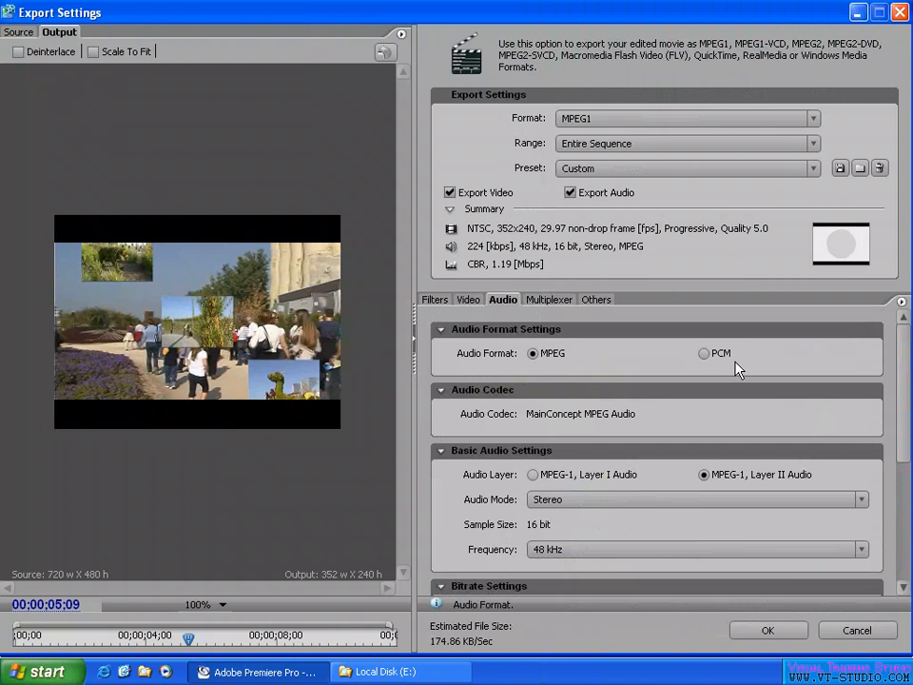
left_click(706, 354)
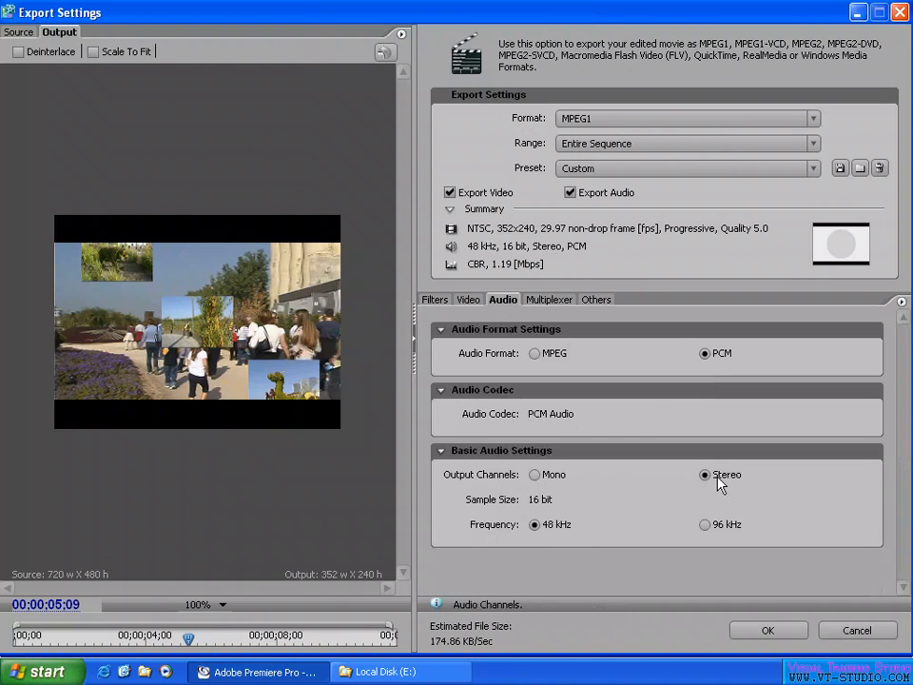
left_click(535, 476)
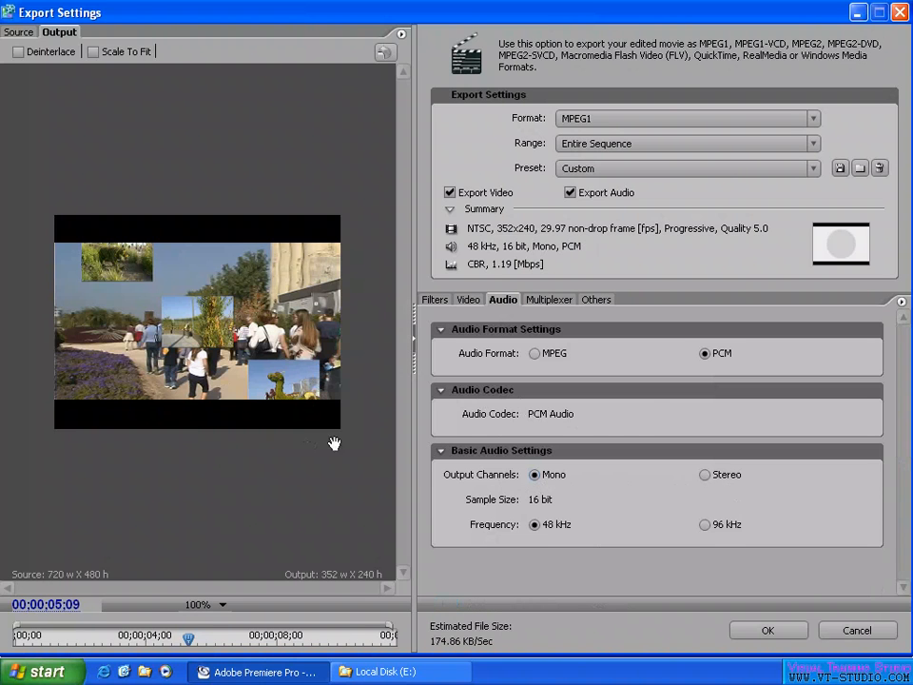
left_click(715, 478)
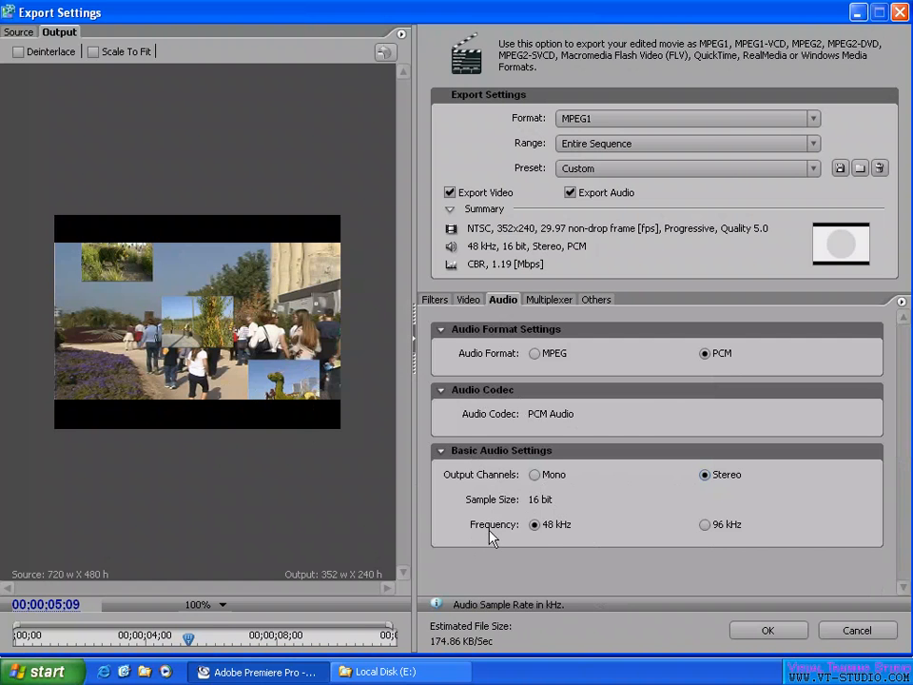
Step: Try an audio frequency of 96 kHz and return it to 48 kHz
left_click(704, 525)
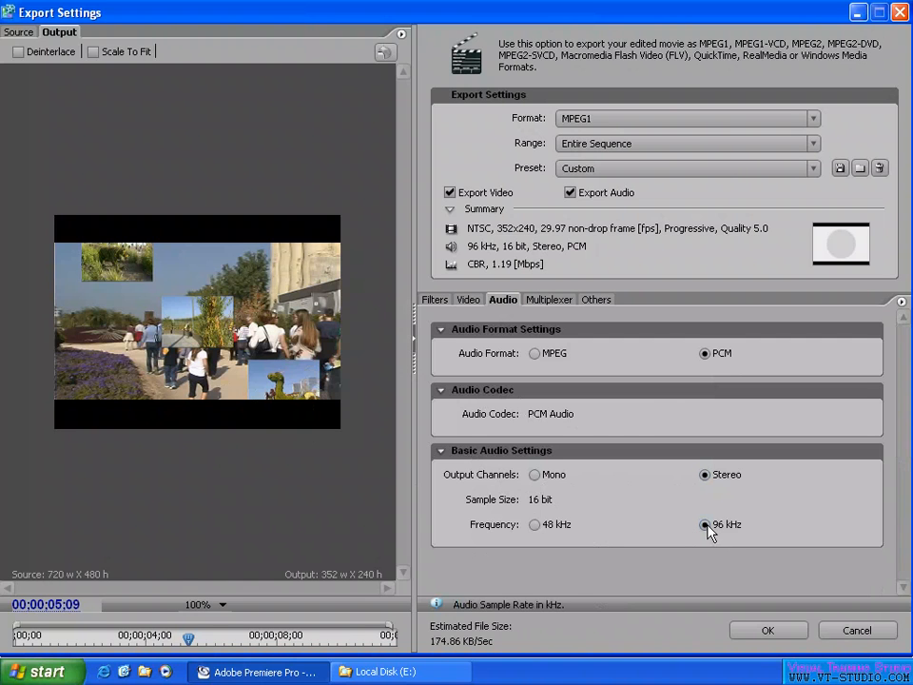
left_click(555, 526)
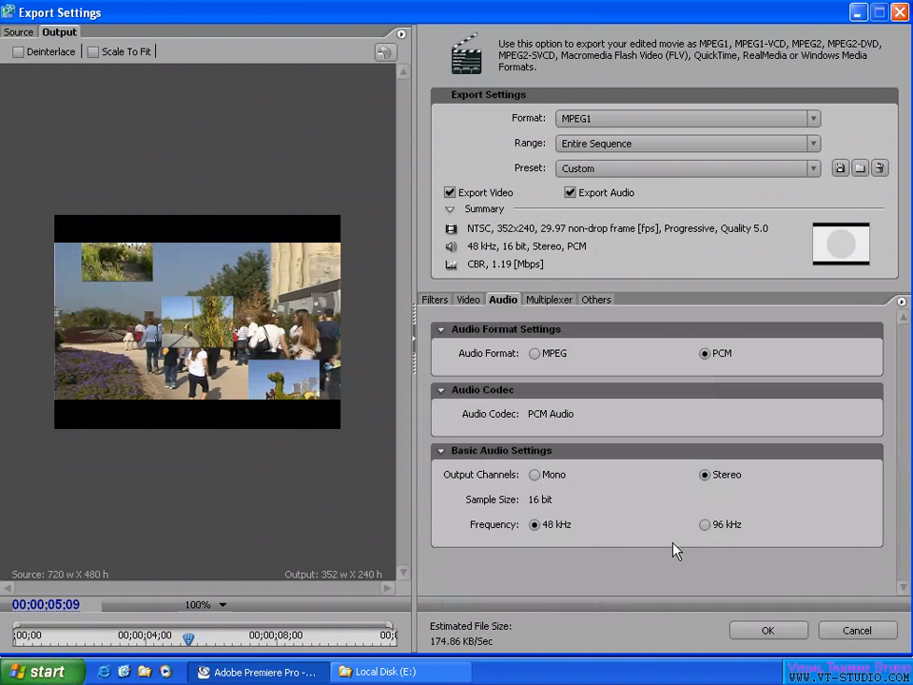
Step: Examine the available Multiplexing types and the bitrate and buffering details, keeping MPEG-1
left_click(542, 300)
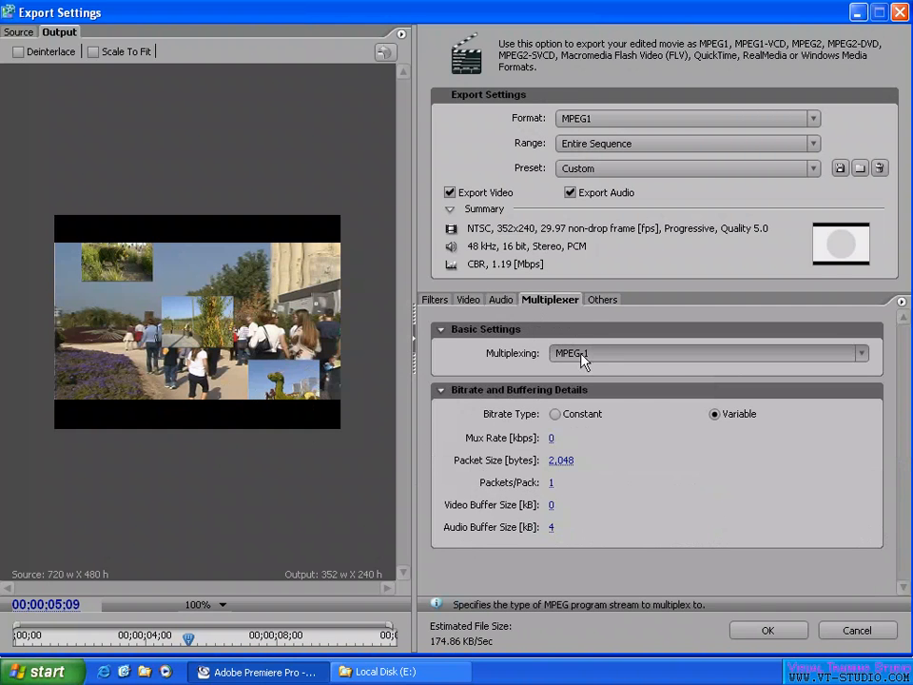
left_click(628, 361)
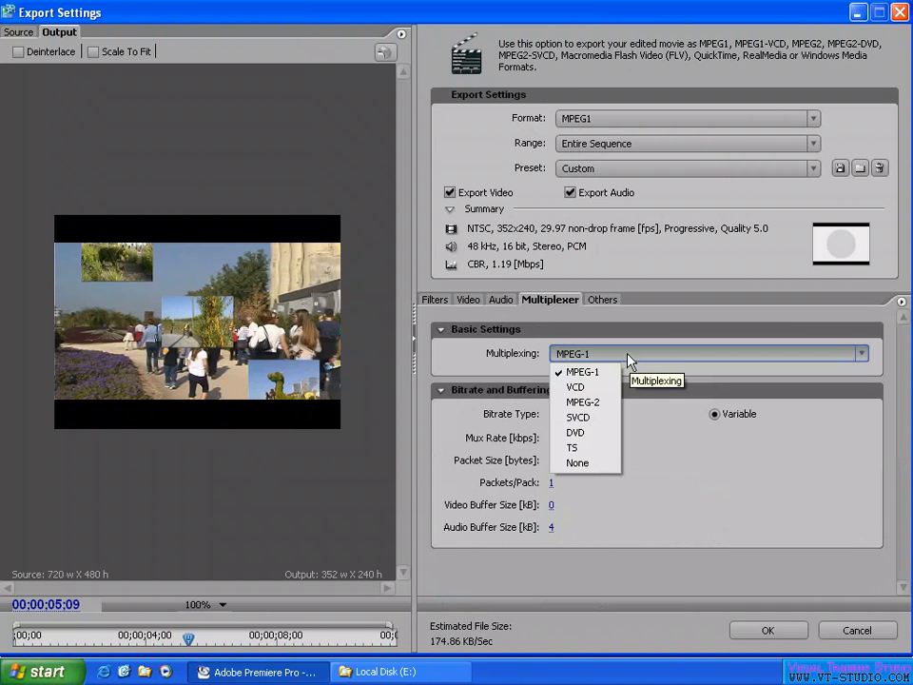
left_click(536, 353)
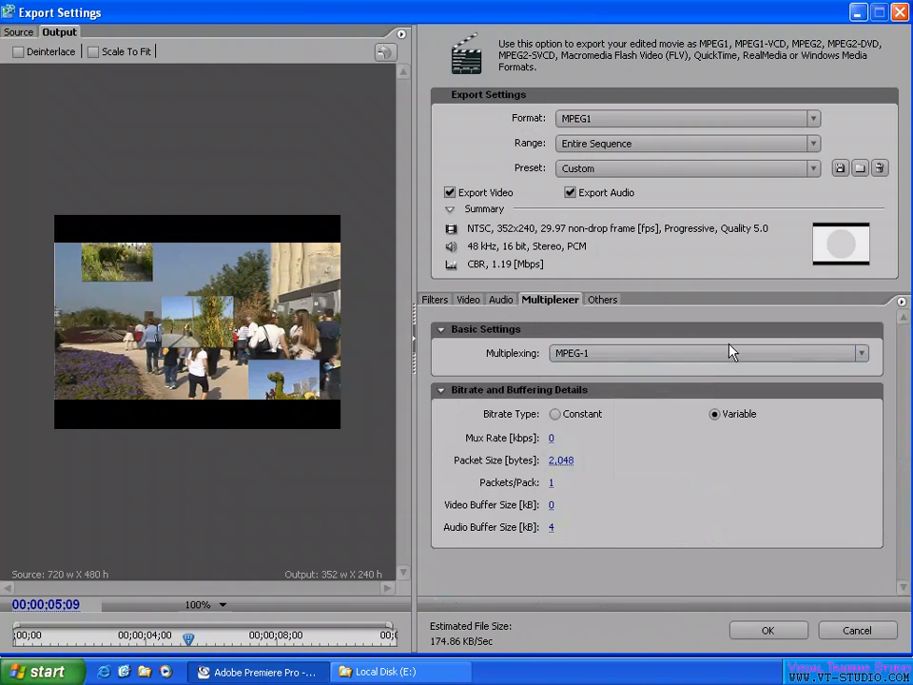
left_click(618, 356)
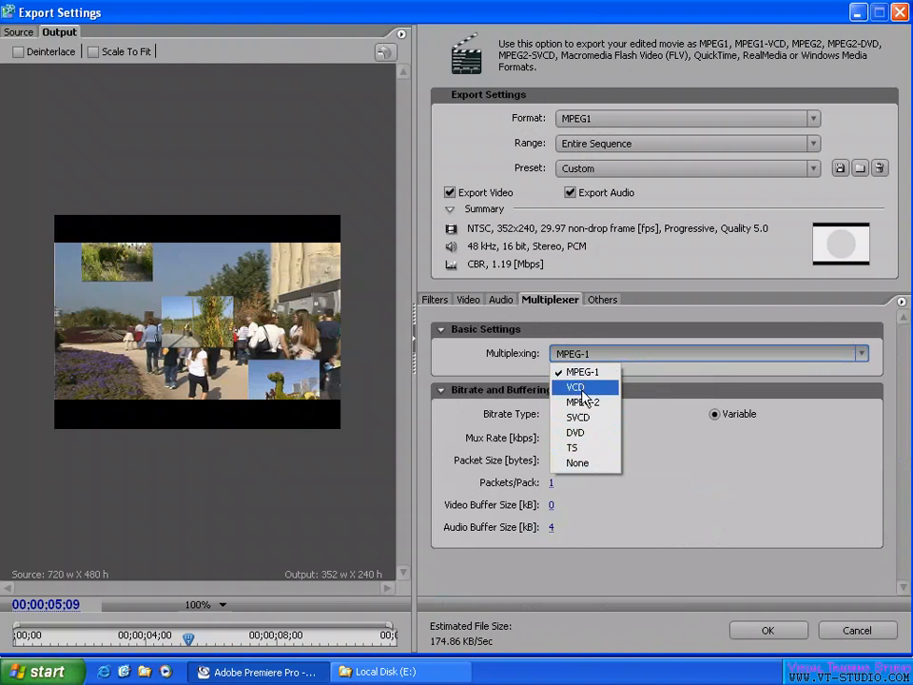
left_click(538, 371)
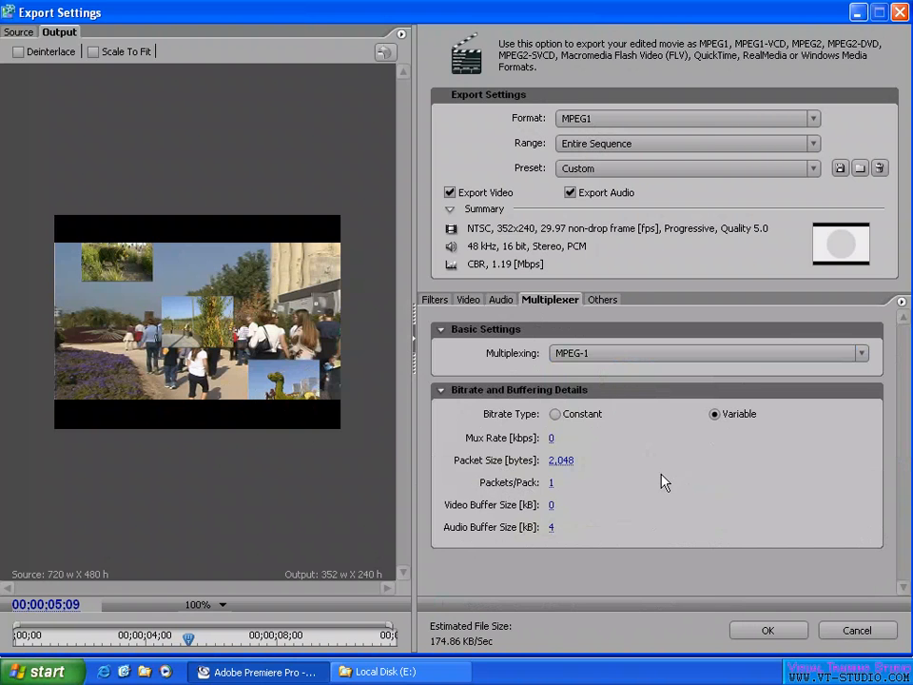
Step: Enable FTP upload for the export and examine the server name and password fields without filling them in
left_click(600, 300)
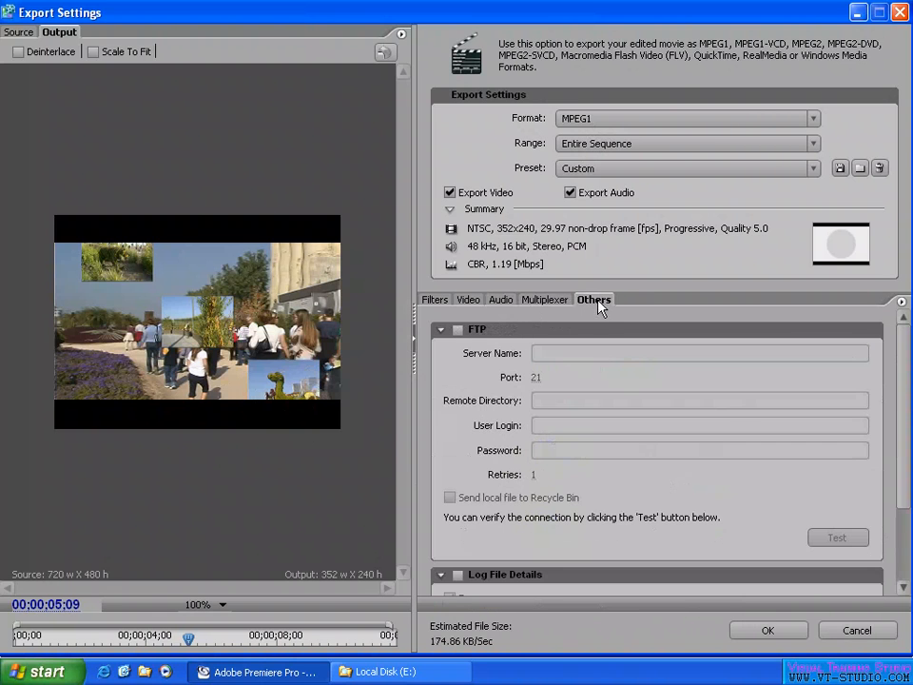
left_click(458, 330)
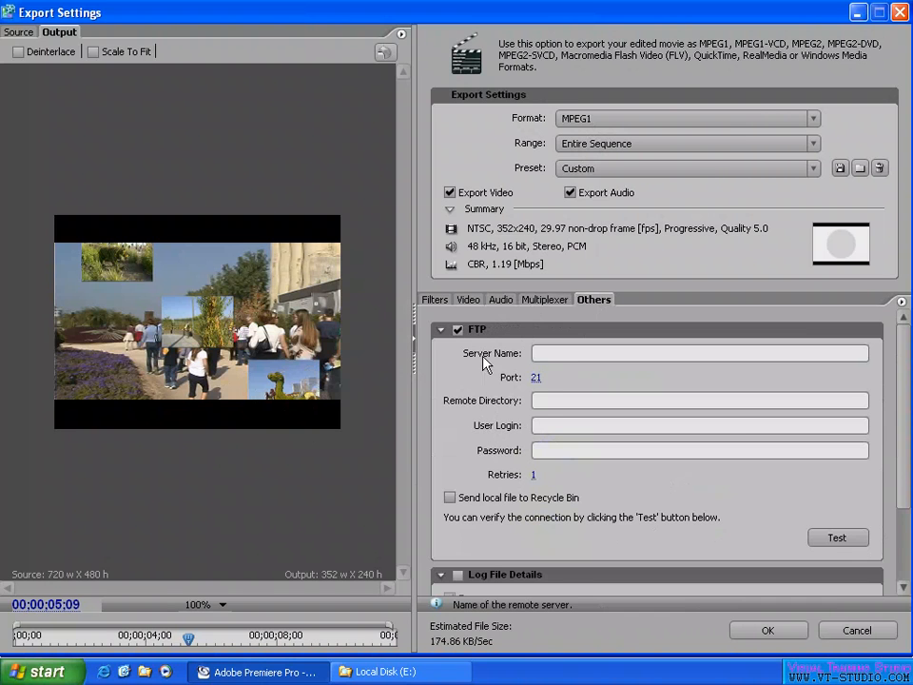
left_click(582, 351)
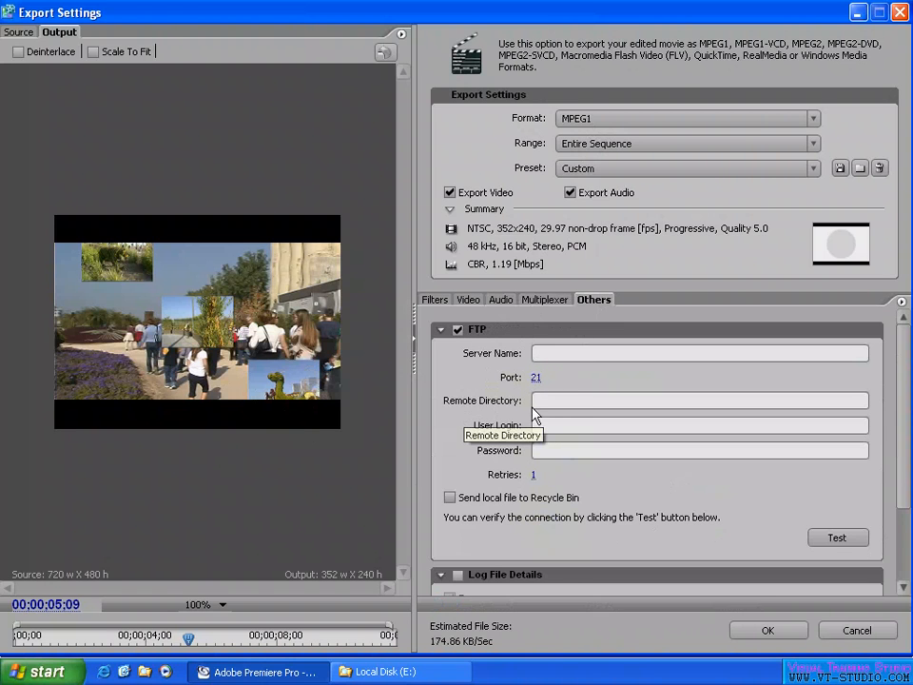
left_click(575, 449)
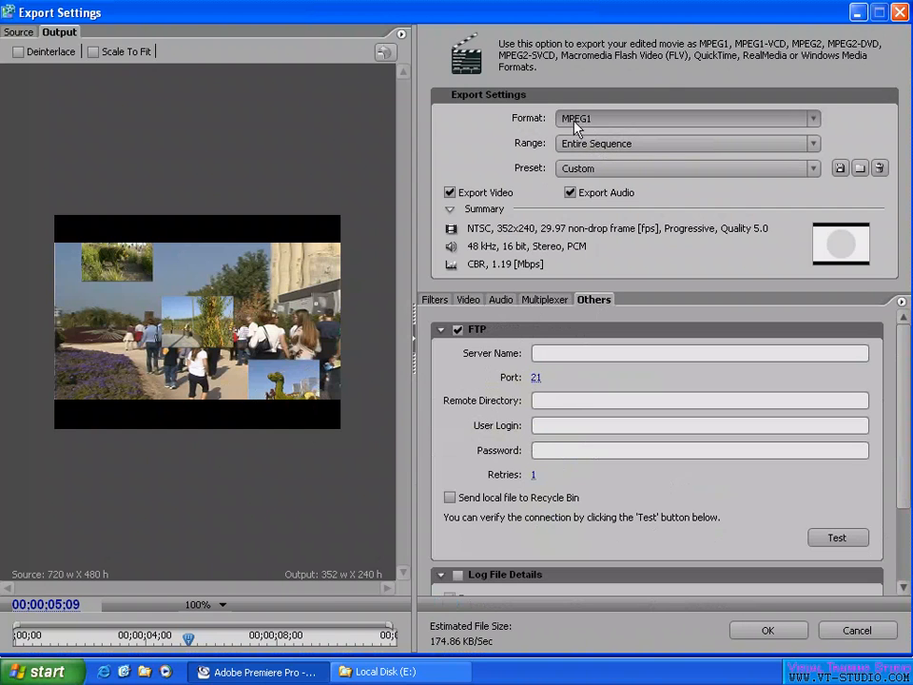
left_click(576, 353)
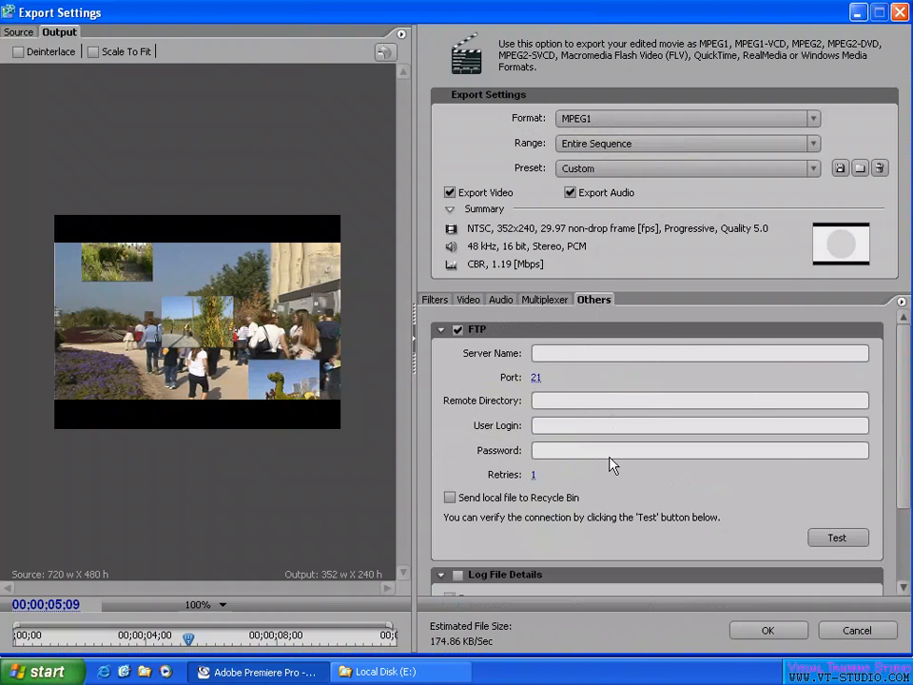
Step: Examine the FTP connection test option and revisit the empty server and login fields
left_click_drag(906, 392, 906, 489)
scroll(906, 489, "up", 3)
left_click_drag(904, 423, 904, 524)
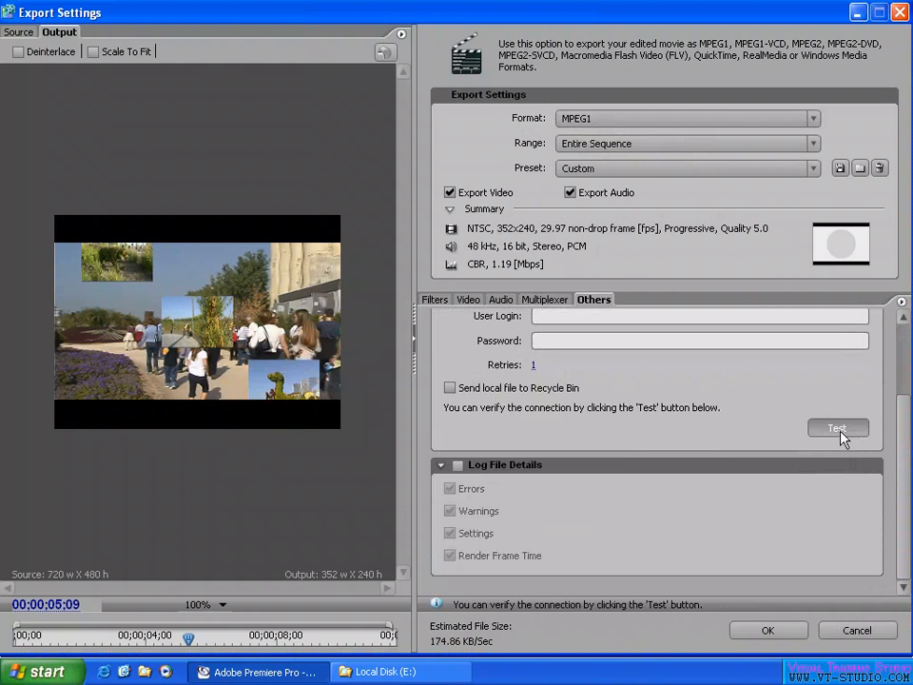
scroll(903, 423, "up", 3)
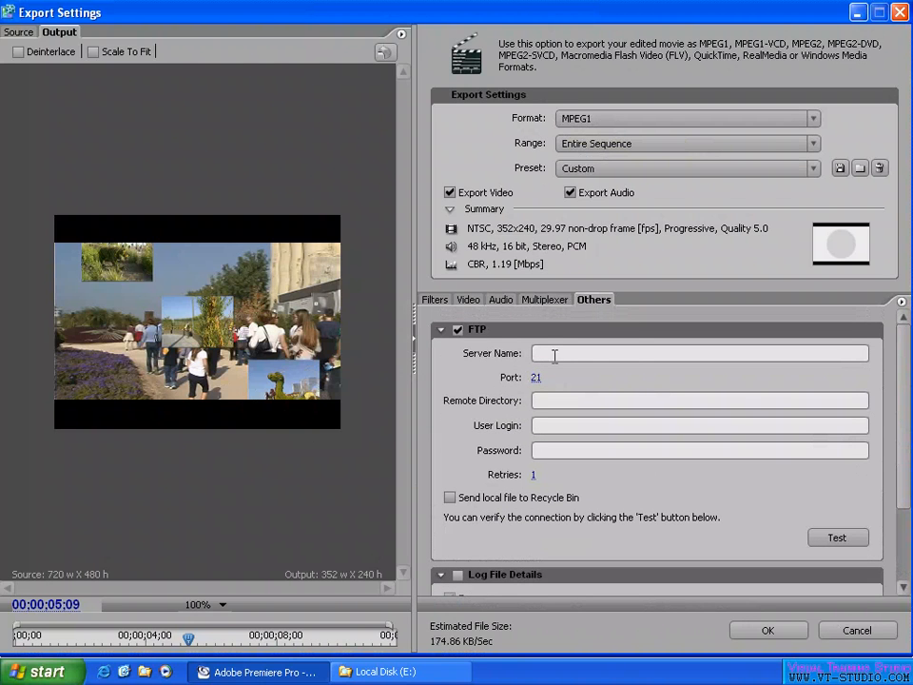
left_click(570, 353)
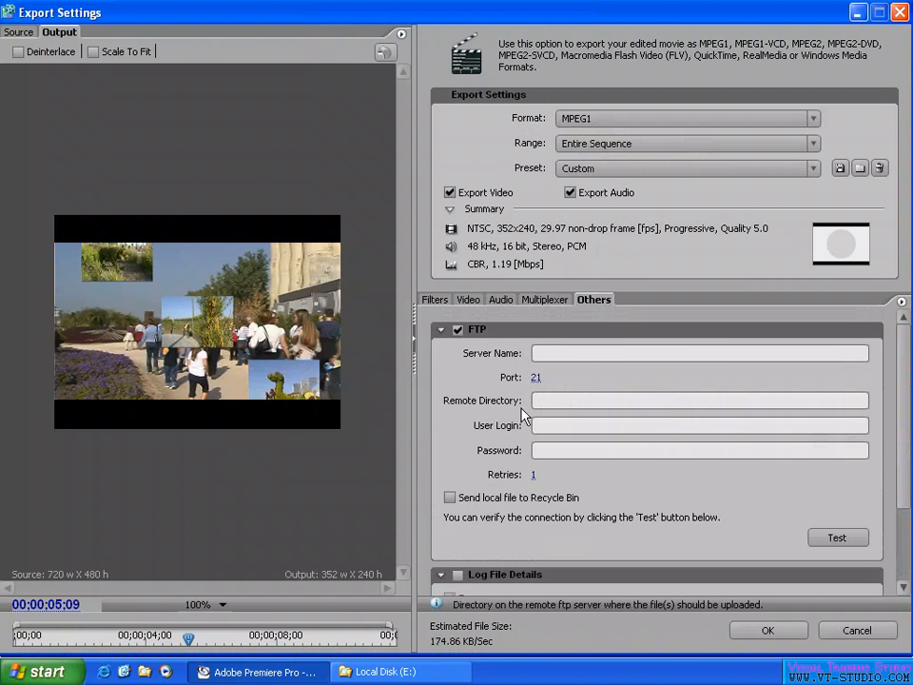
left_click(576, 444)
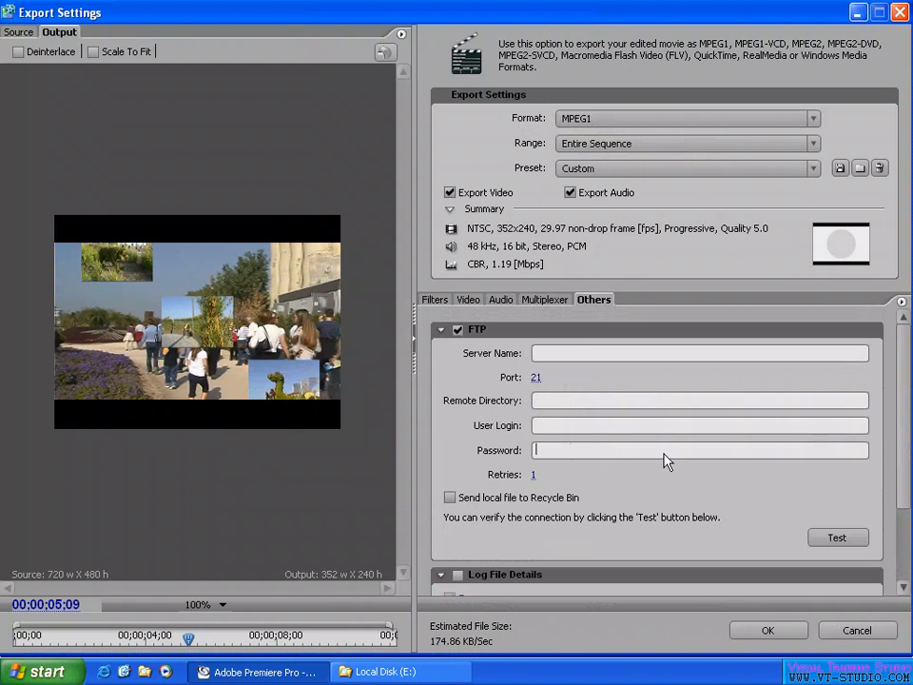
Step: Review the remaining FTP options and disable FTP upload
mouse_move(900, 432)
left_mouse_down()
mouse_move(901, 440)
mouse_move(901, 431)
left_mouse_up()
left_click_drag(903, 387, 904, 474)
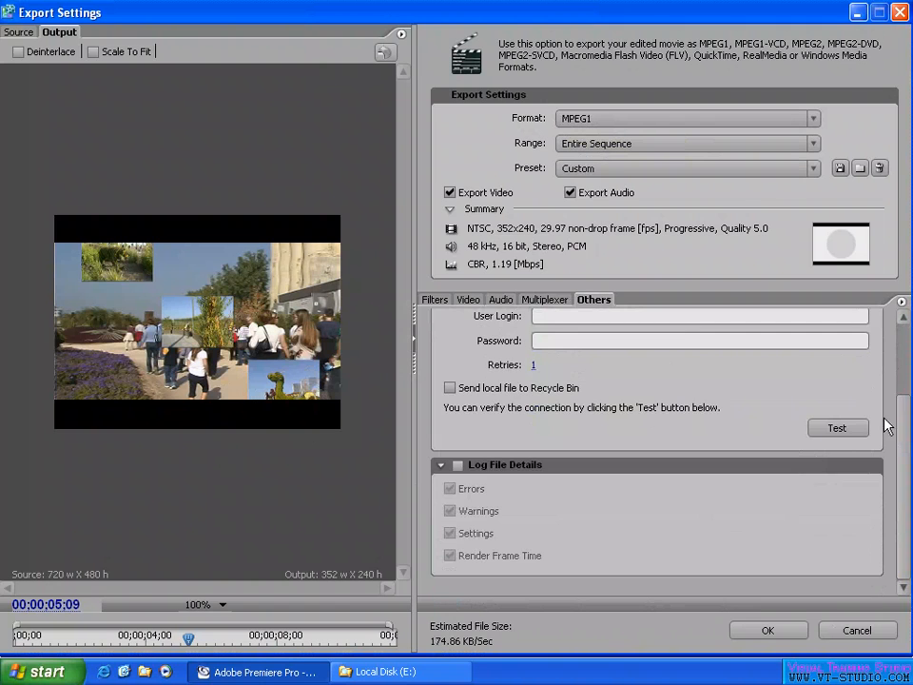
left_click_drag(900, 451, 906, 350)
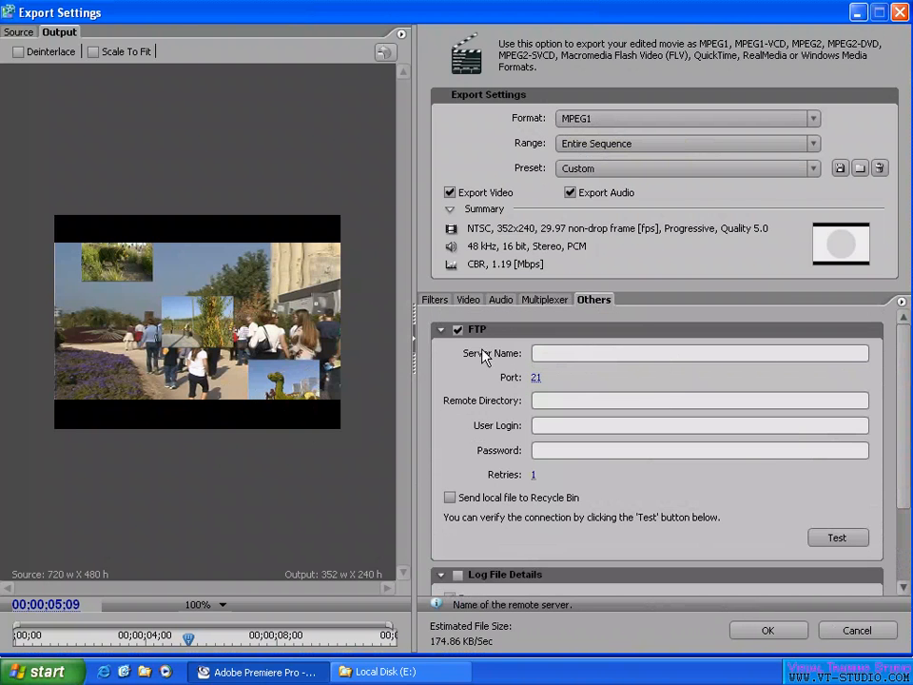
left_click(457, 330)
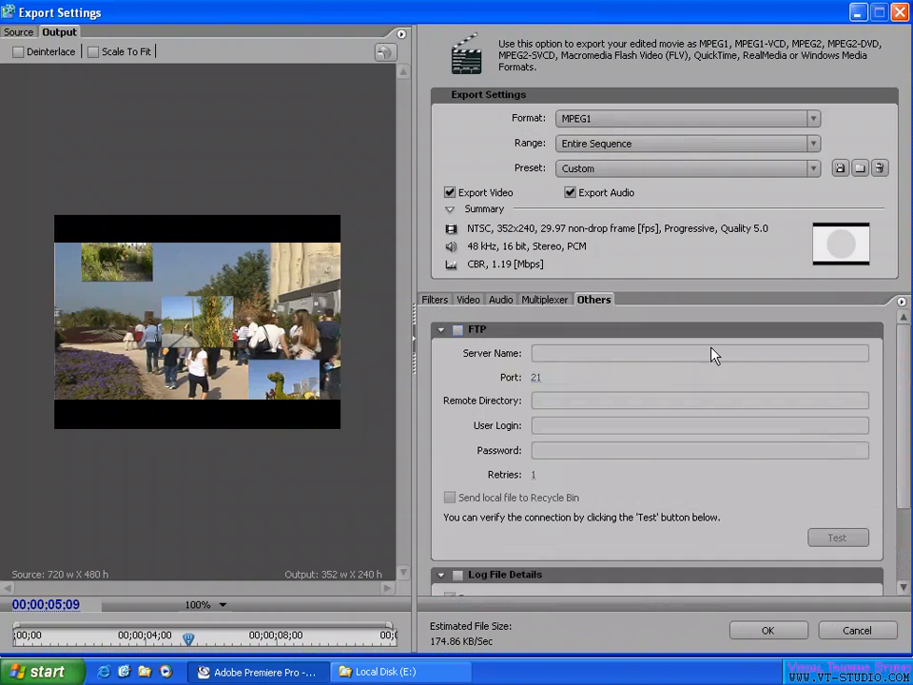
Step: Try enabling the log file details for the export and disable them again
mouse_move(904, 377)
left_mouse_down()
mouse_move(906, 408)
mouse_move(894, 373)
left_mouse_up()
scroll(847, 423, "down", 3)
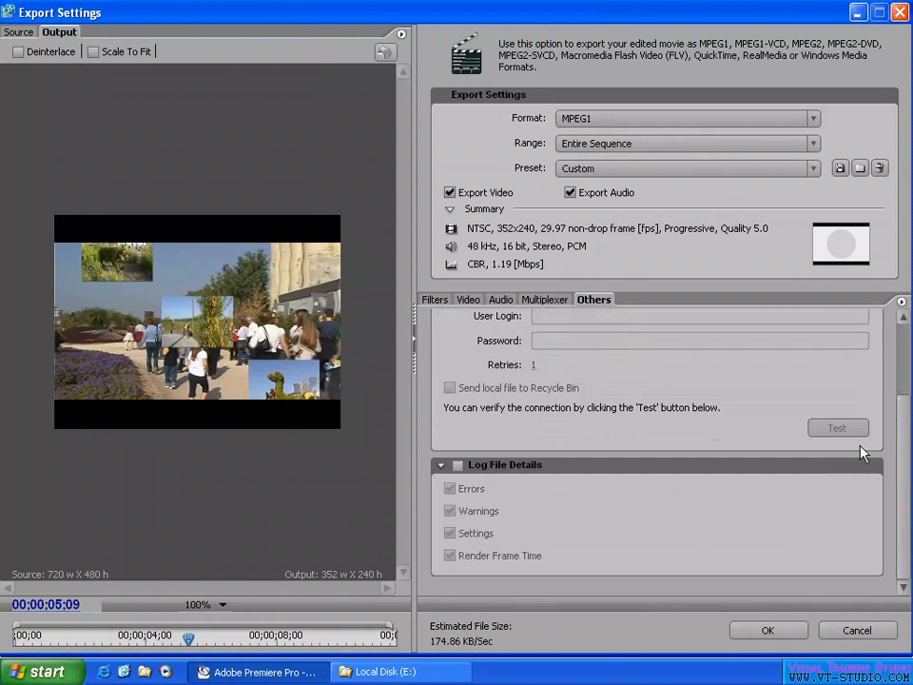
left_click(458, 465)
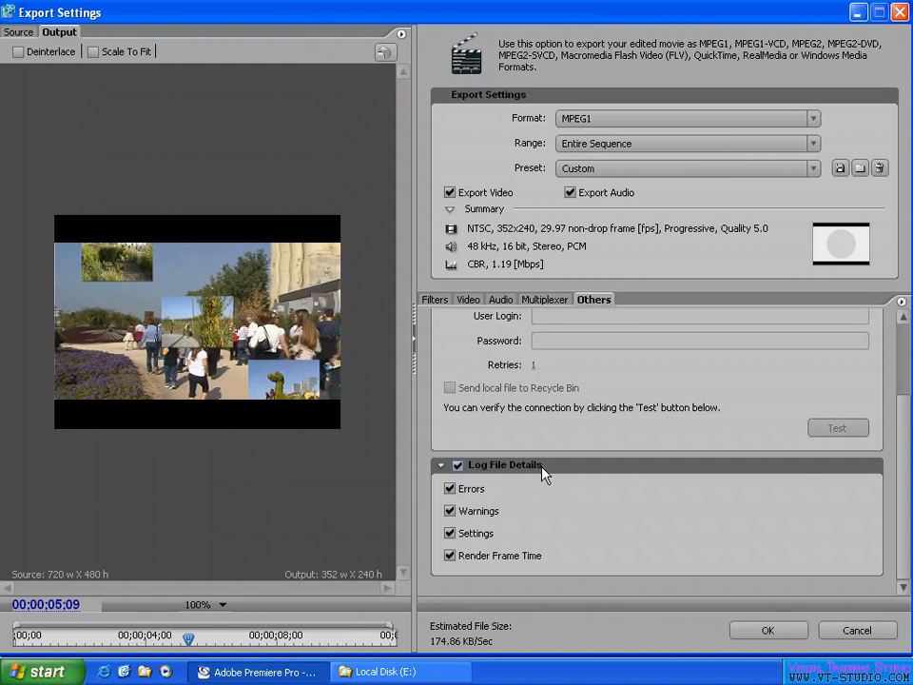
left_click(459, 466)
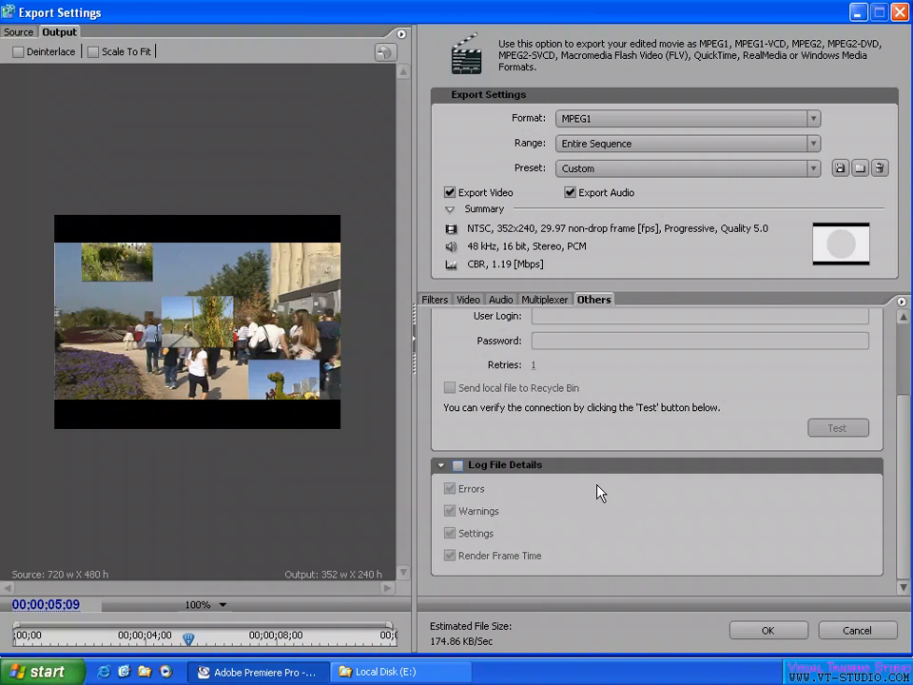
Step: Review the multiplexer, audio and video settings of the MPEG1 format without changing them
left_click(559, 301)
left_click(501, 300)
left_click(476, 299)
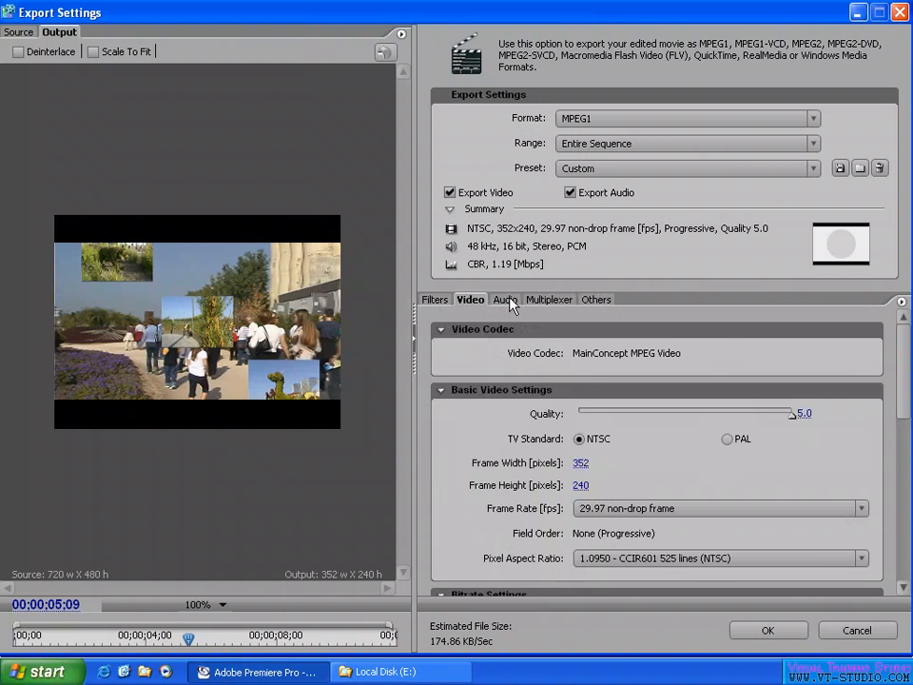
left_click(506, 299)
left_click(472, 301)
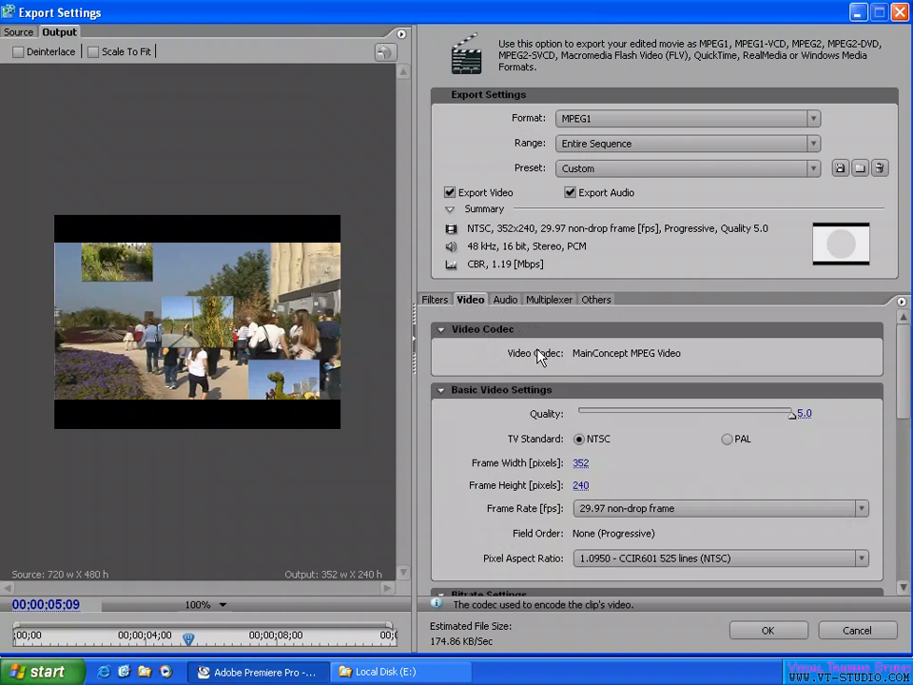
left_click_drag(898, 362, 894, 322)
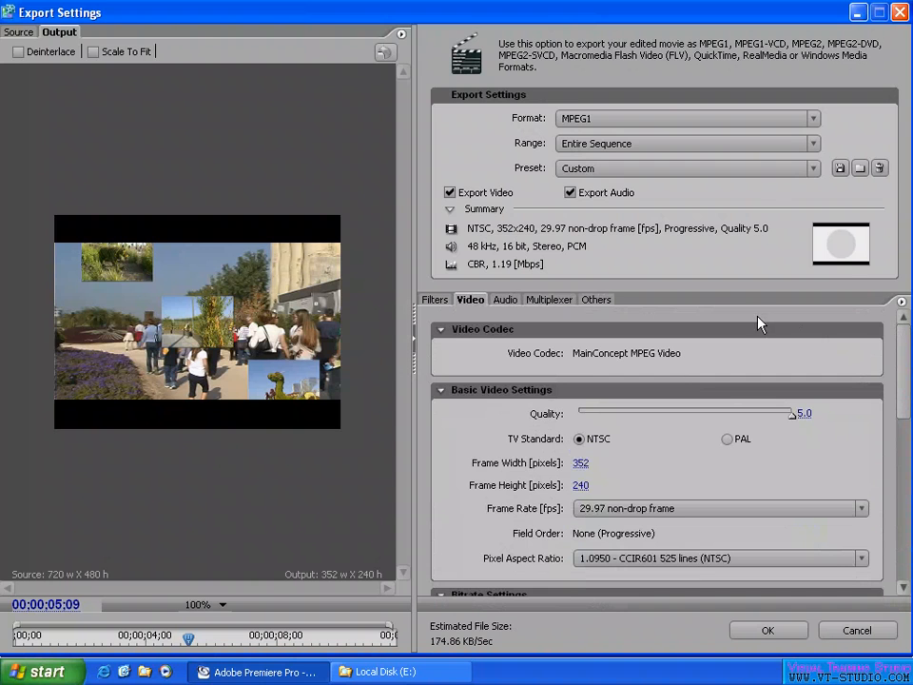
Step: Change the export format to MPEG1-VCD and review its video, bitrate and GOP settings
left_click(663, 116)
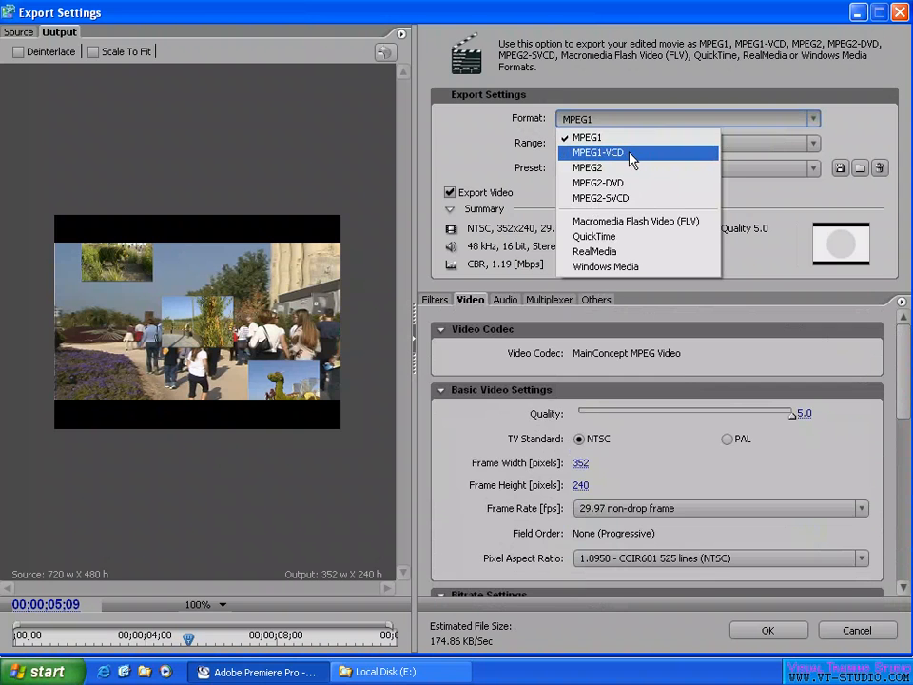
left_click(629, 154)
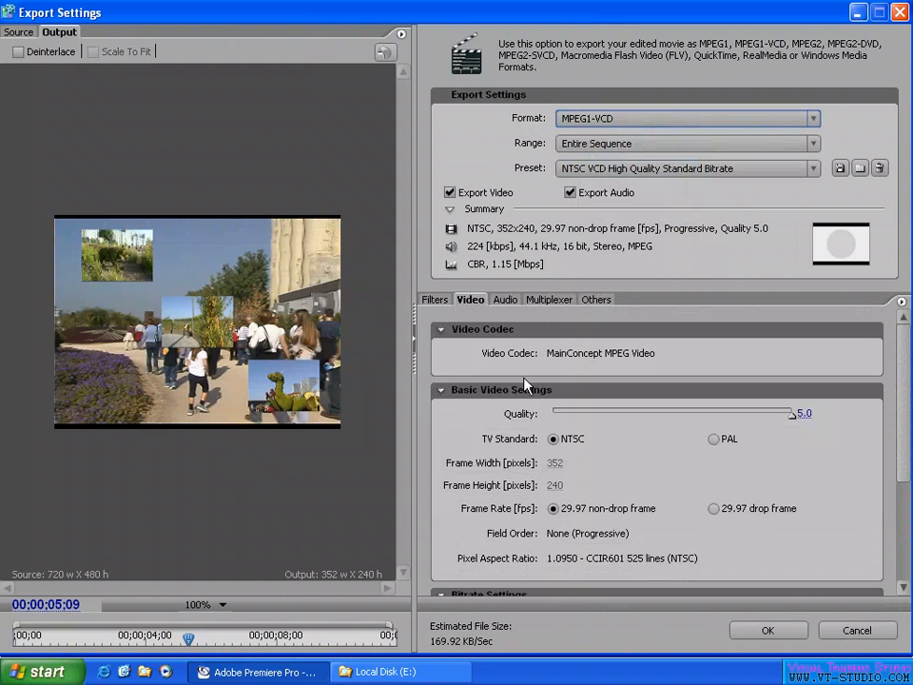
left_click_drag(902, 362, 899, 468)
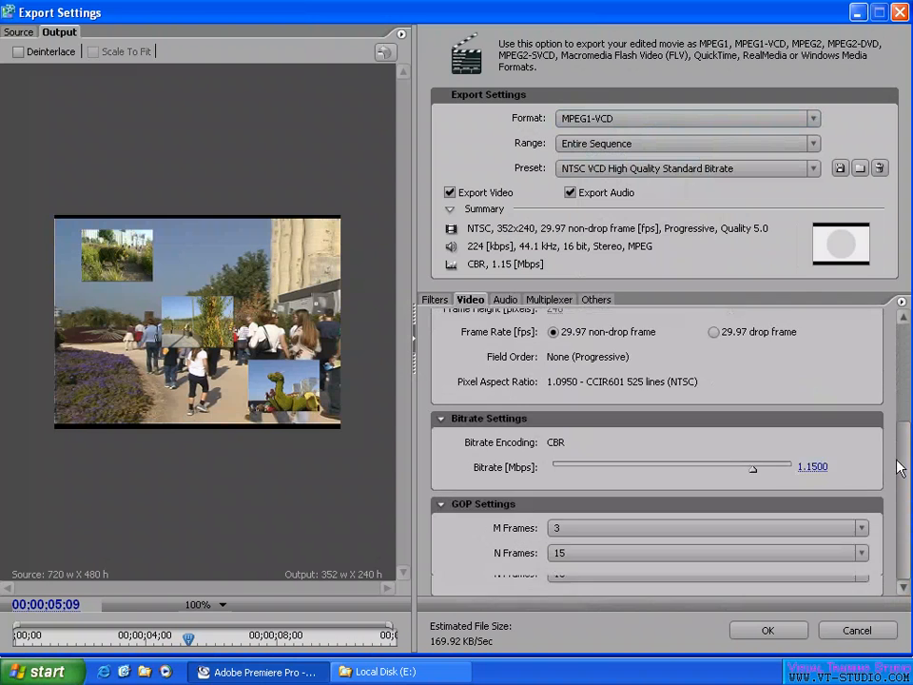
scroll(885, 436, "up", 4)
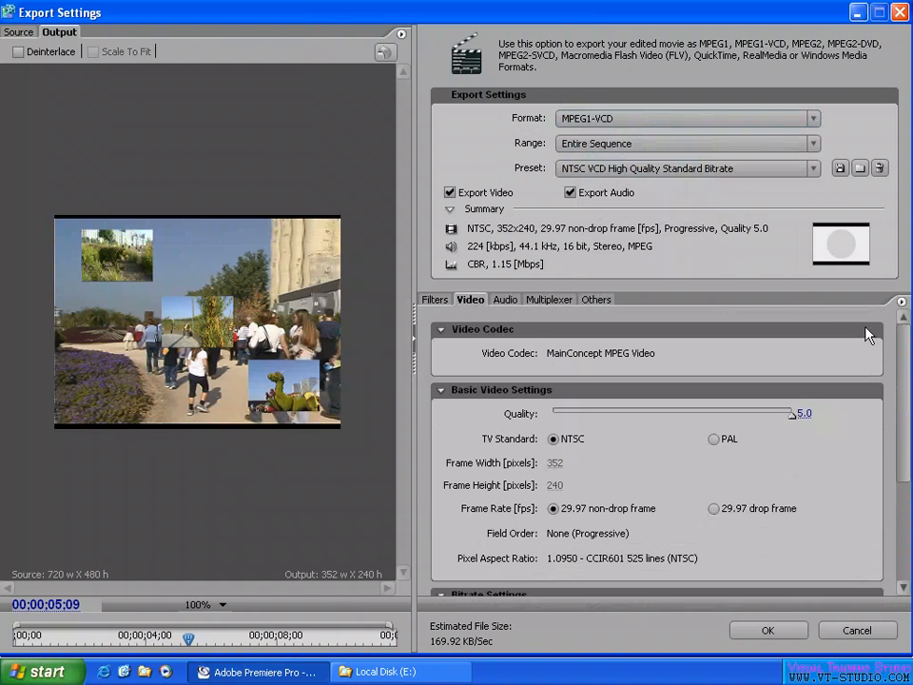
Step: Examine the VCD presets and select PAL VCD High Quality Standard Bitrate
left_click(646, 169)
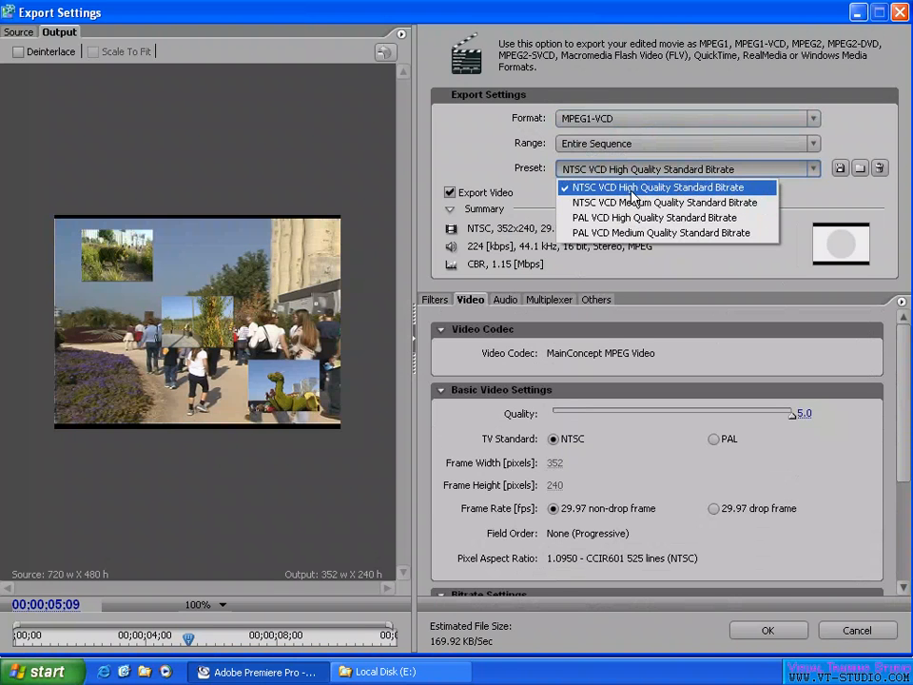
left_click(599, 191)
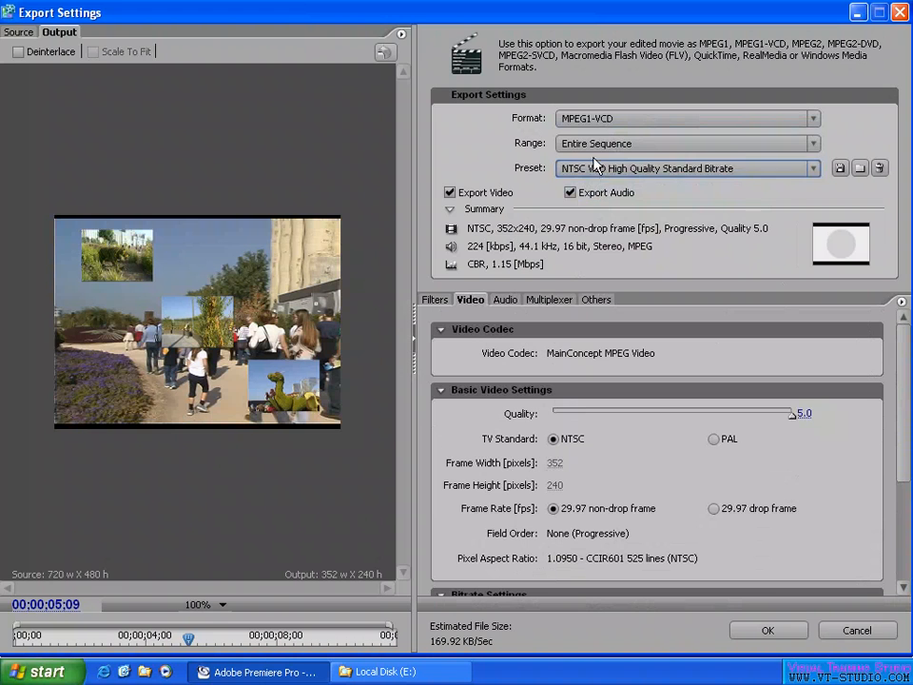
left_click(597, 169)
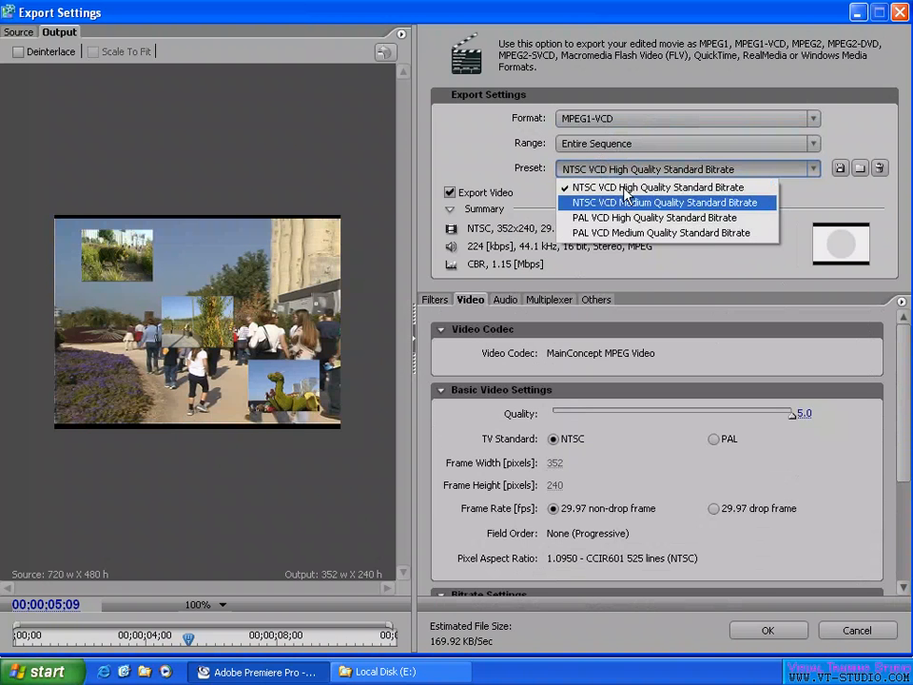
left_click(617, 224)
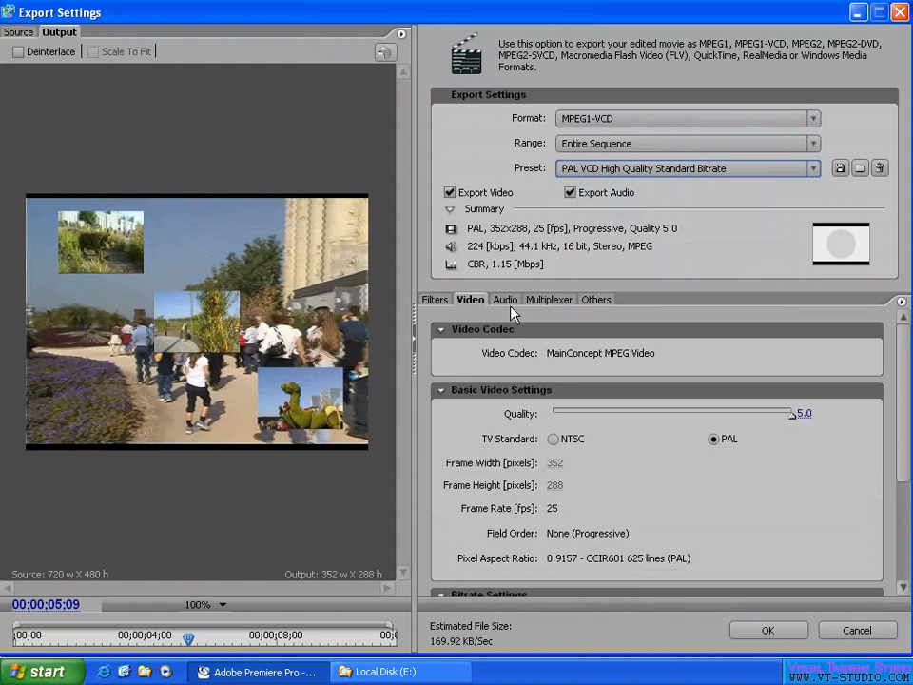
Step: Examine the audio, multiplexer, FTP, video and filter settings of the MPEG1-VCD format, and display the source preview
left_click(504, 301)
left_click(510, 300)
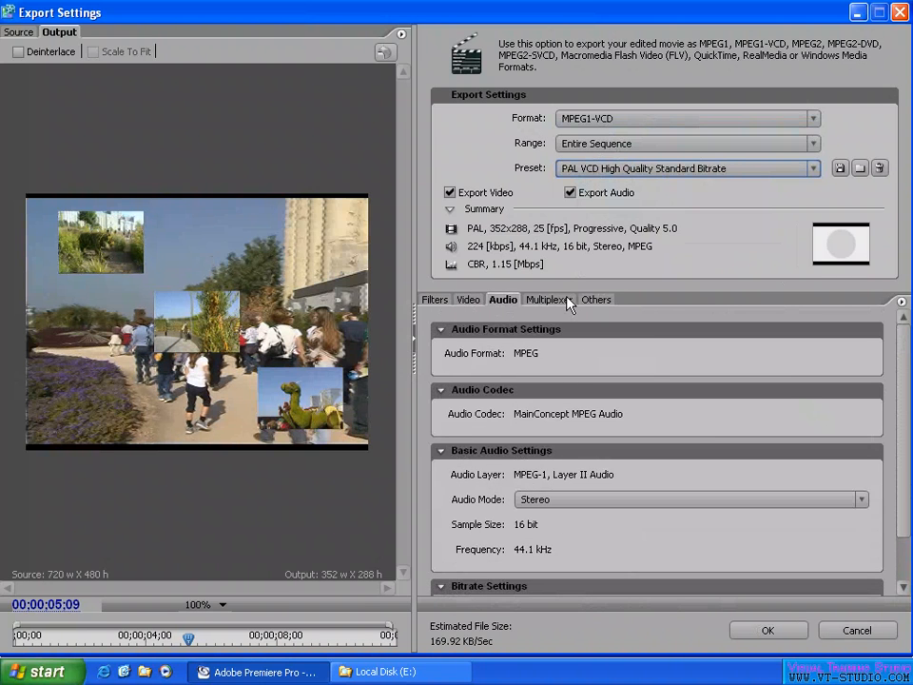
left_click(567, 300)
left_click(595, 301)
left_click(544, 301)
left_click(503, 300)
left_click(468, 301)
left_click(435, 300)
left_click(504, 300)
left_click(16, 32)
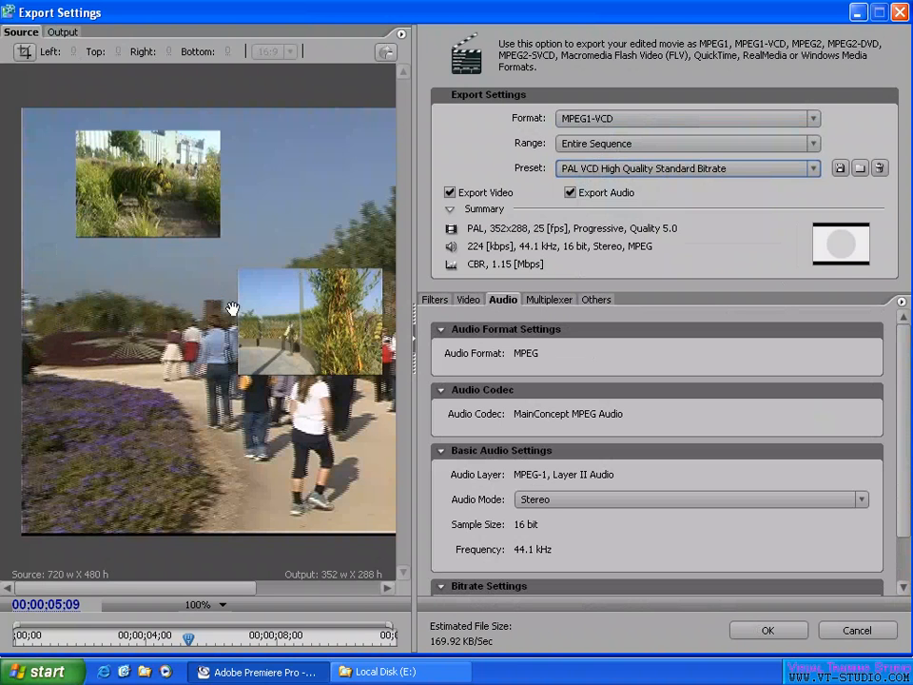
Step: Set the preview zoom to Fit and compare the output preview with the source preview
left_click_drag(232, 307, 149, 307)
left_click(199, 605)
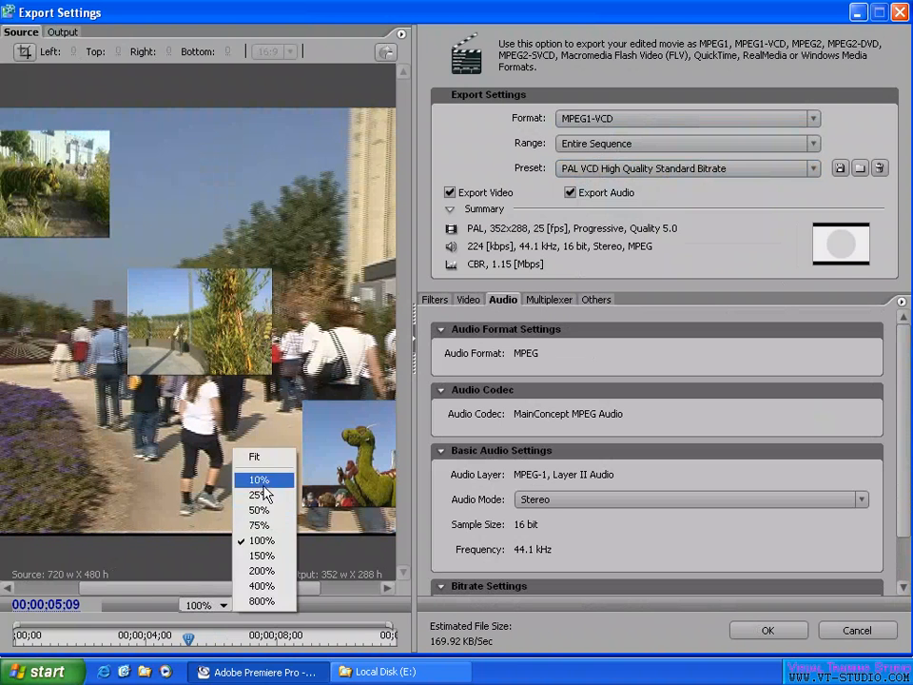
left_click(254, 456)
left_click(59, 31)
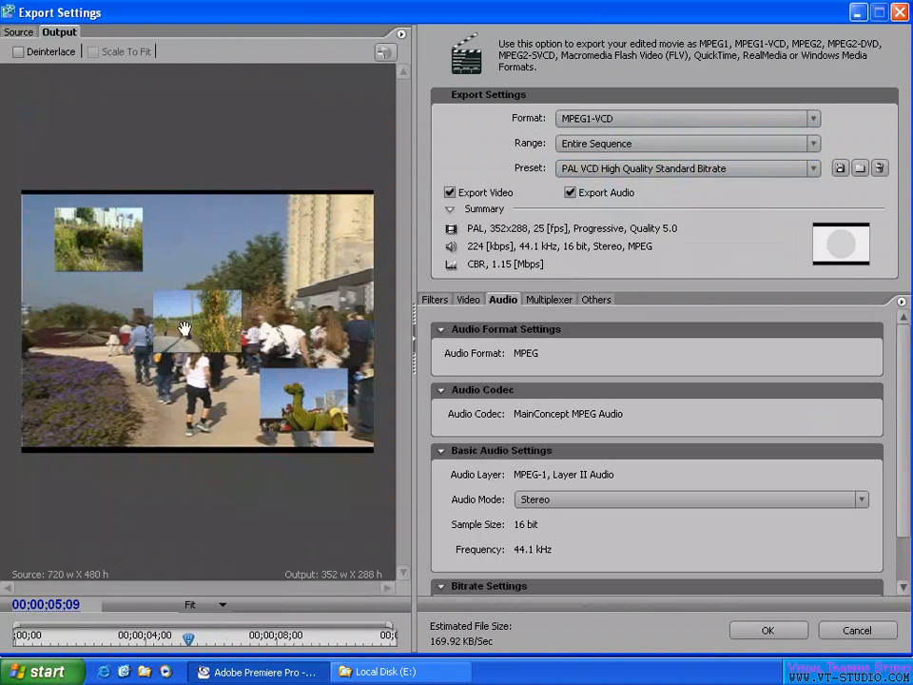
left_click(32, 35)
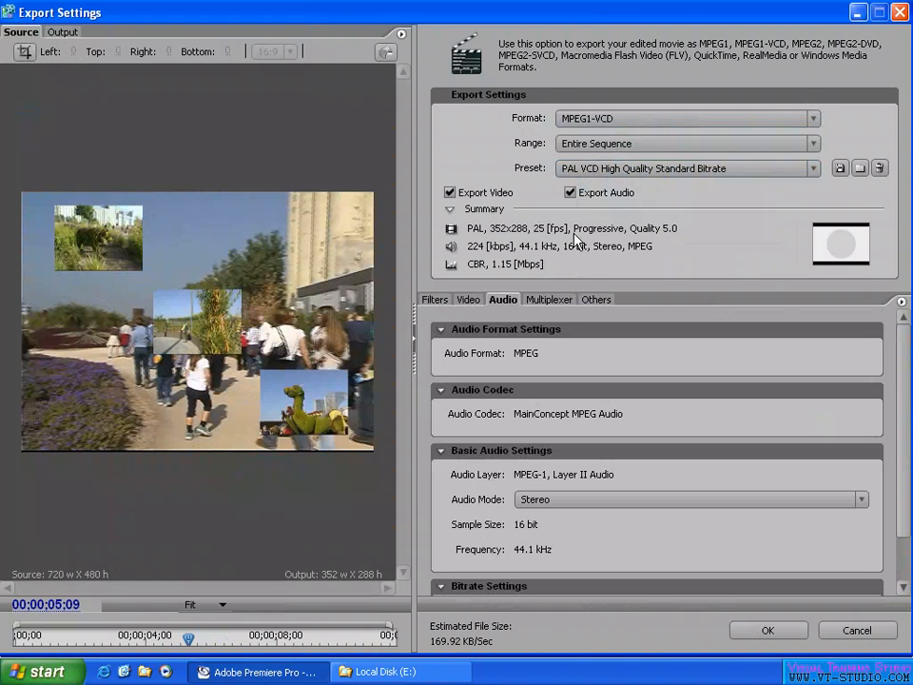
Step: Select the NTSC VCD High Quality Standard Bitrate preset and review its video and bitrate settings
left_click(632, 169)
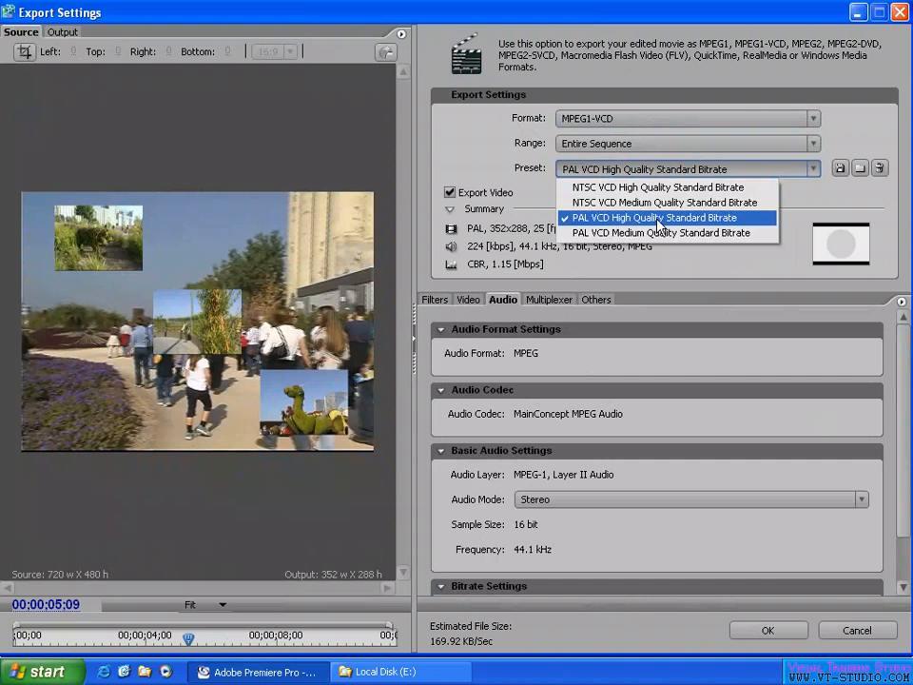
left_click(649, 187)
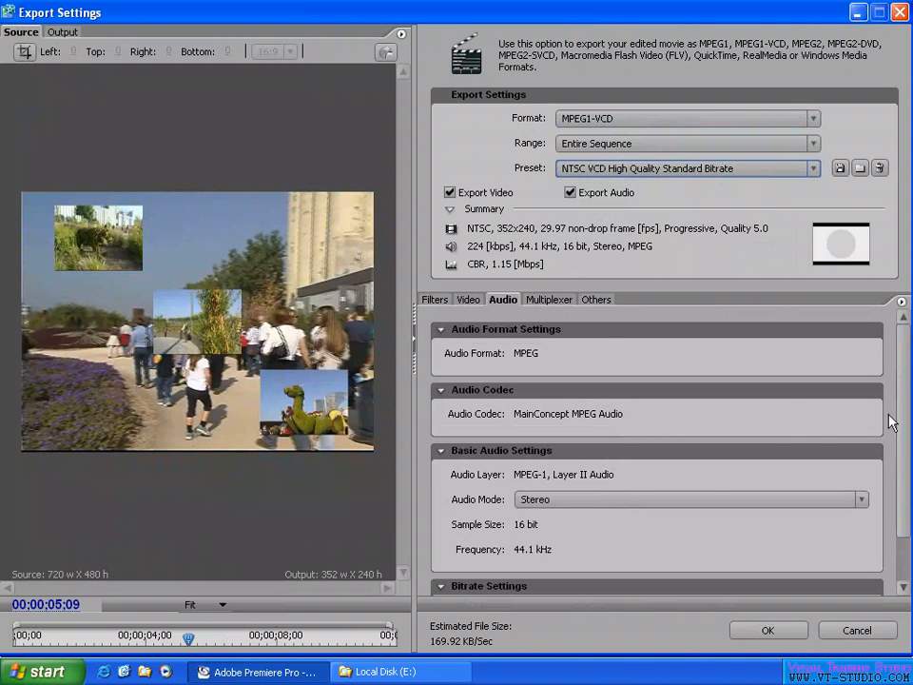
left_click(468, 300)
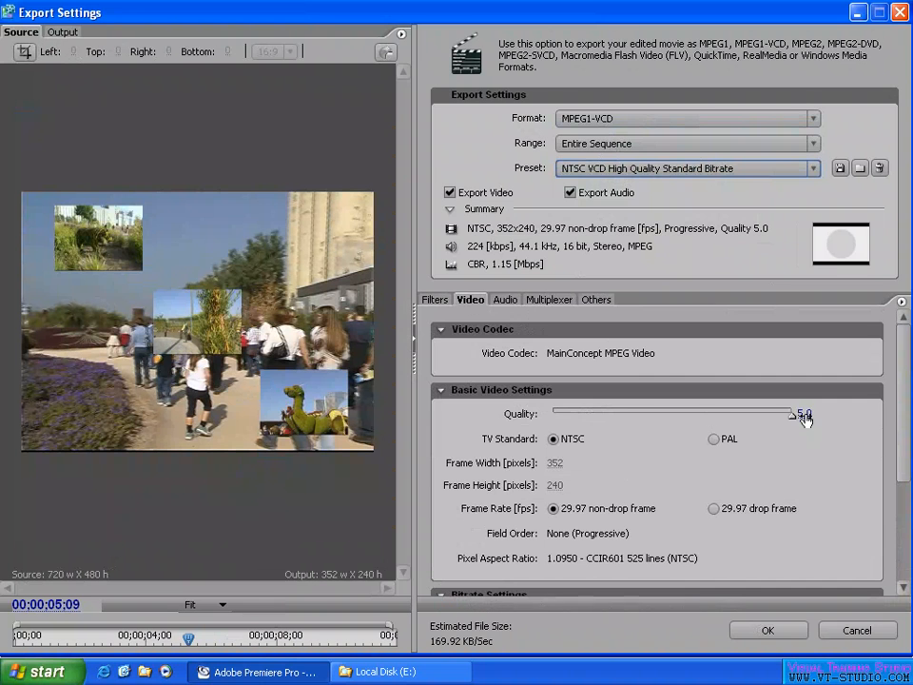
left_click_drag(904, 380, 904, 426)
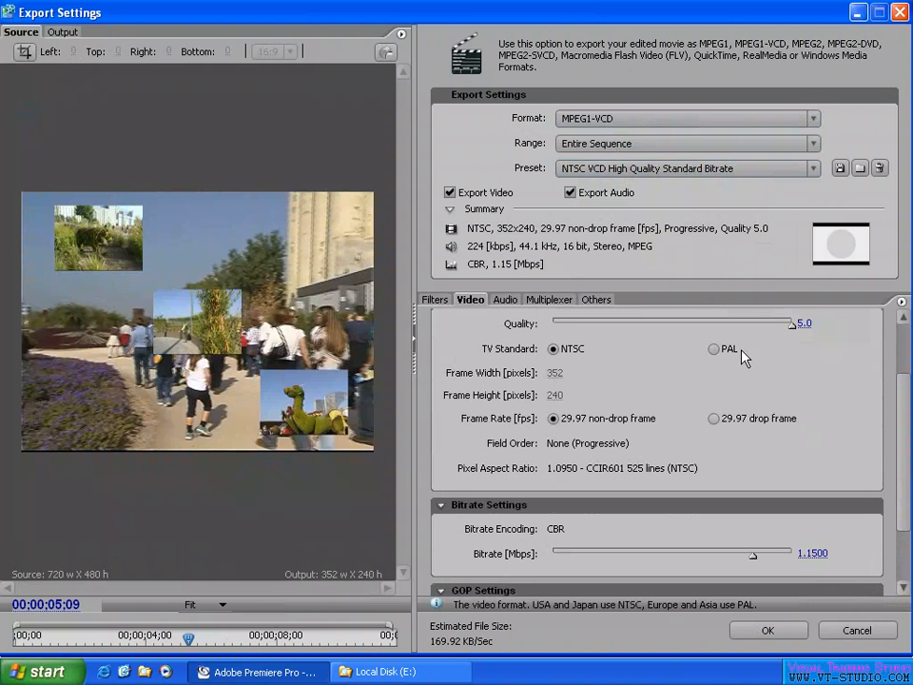
left_click_drag(902, 438, 898, 365)
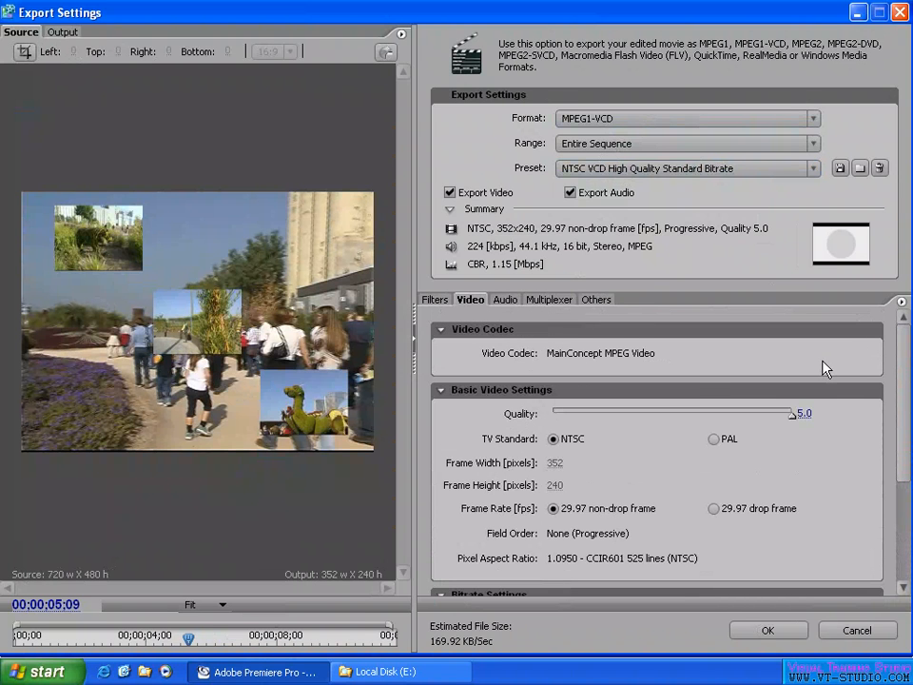
left_click_drag(901, 357, 901, 324)
Step: Change the export format to MPEG2 and review its filter and basic video settings
left_click(632, 121)
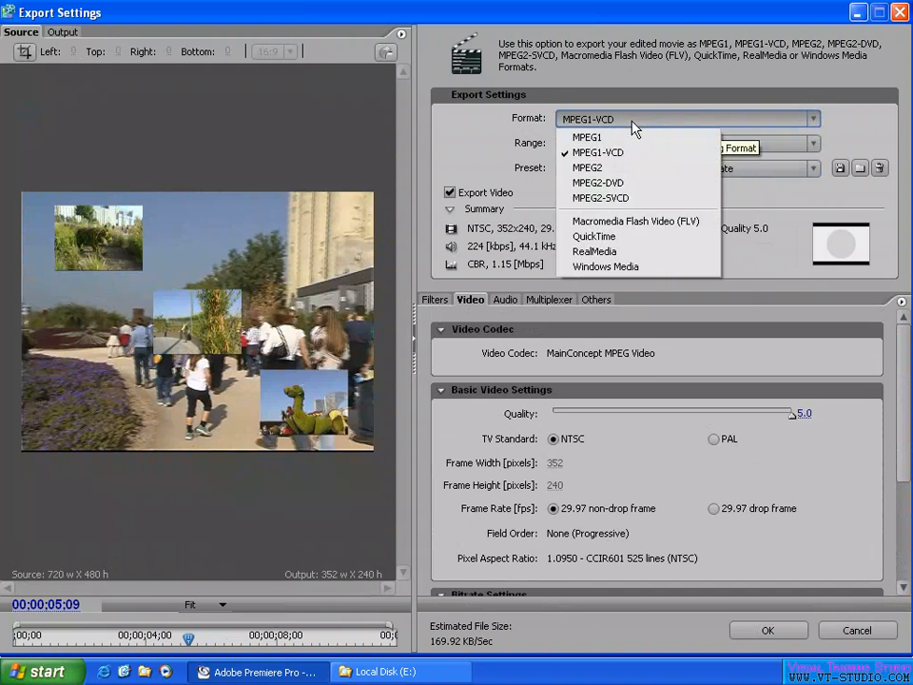
left_click(607, 171)
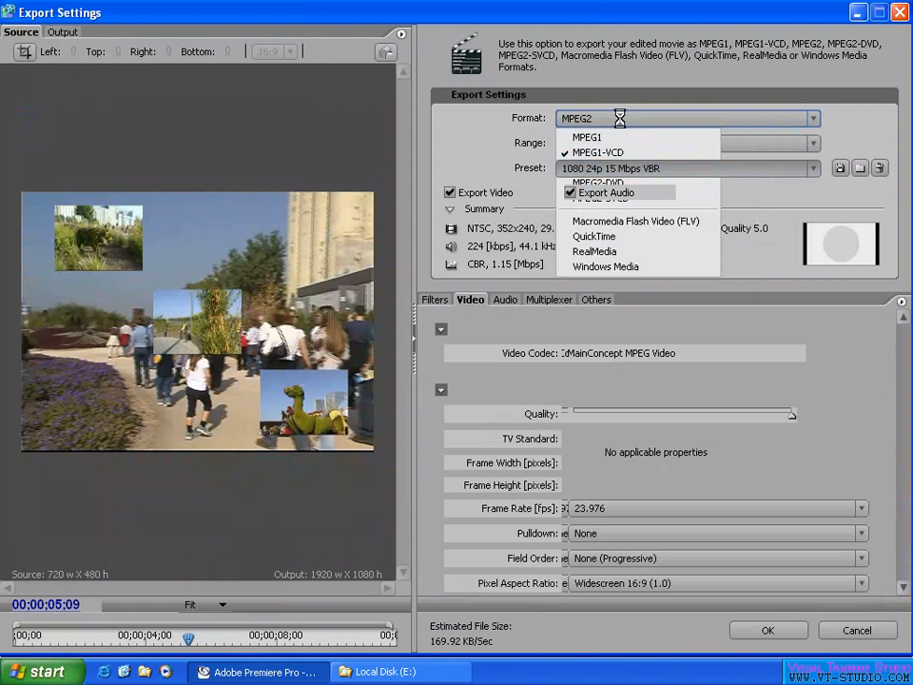
left_click(590, 118)
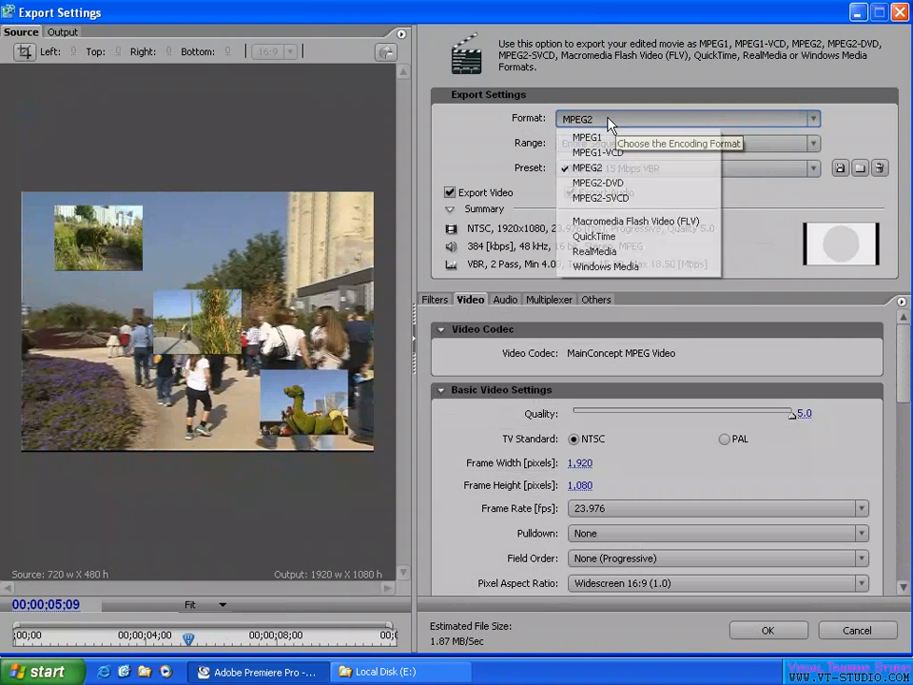
left_click(484, 135)
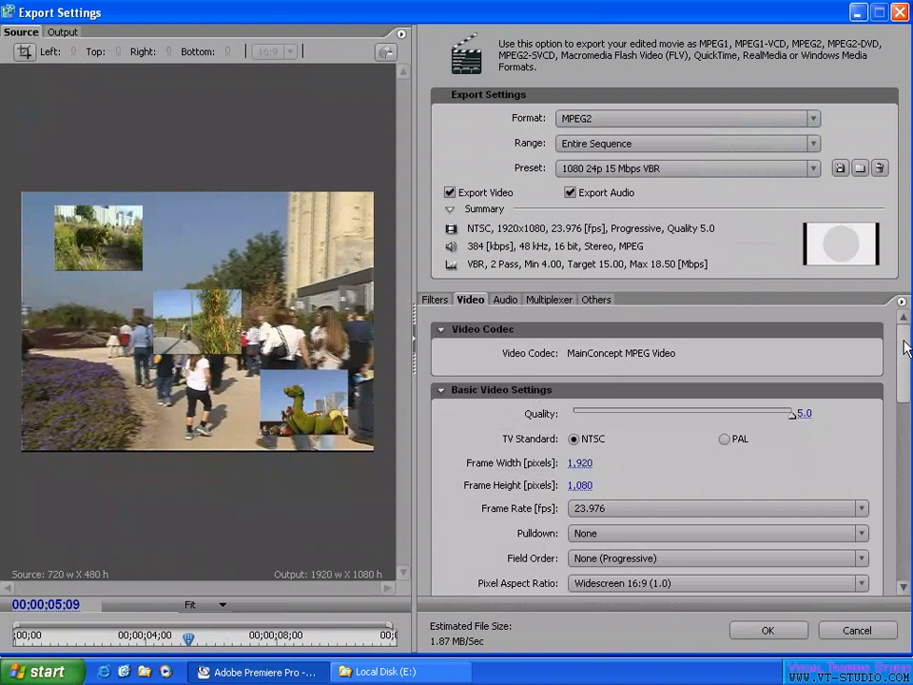
mouse_move(904, 347)
left_mouse_down()
mouse_move(903, 394)
mouse_move(903, 332)
left_mouse_up()
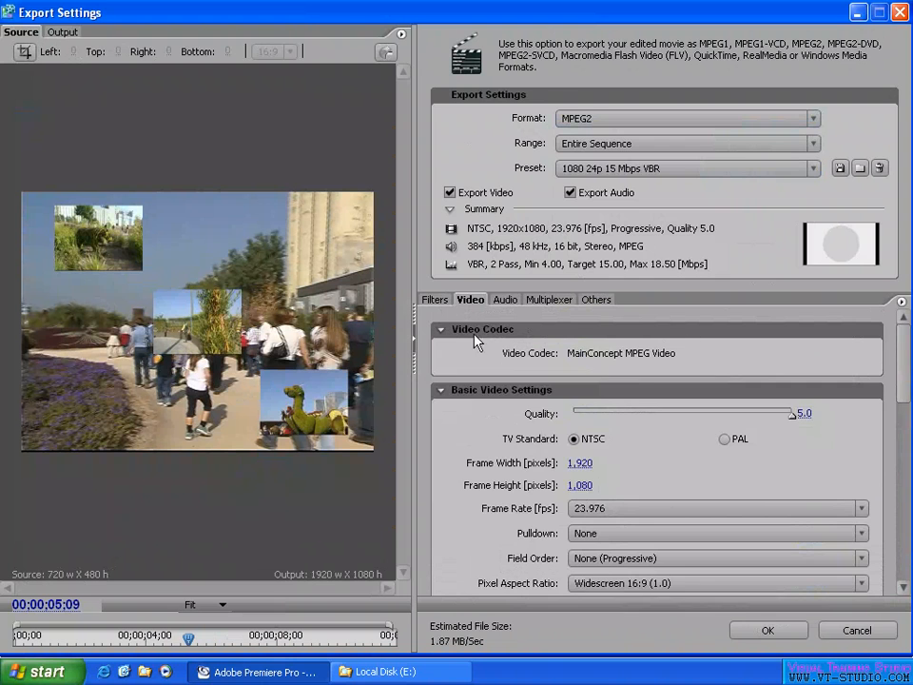
left_click(436, 299)
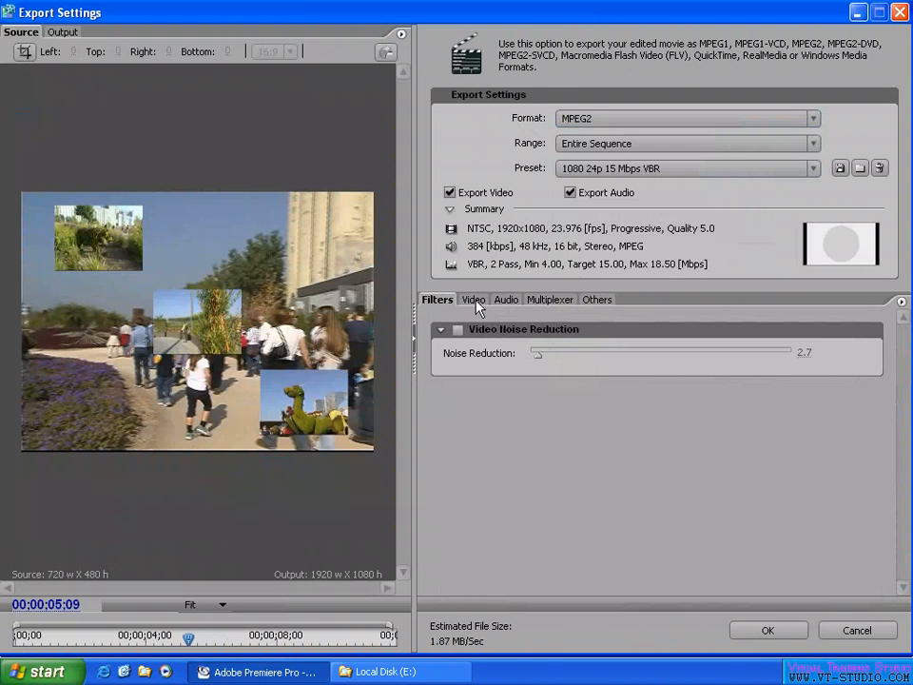
left_click(475, 301)
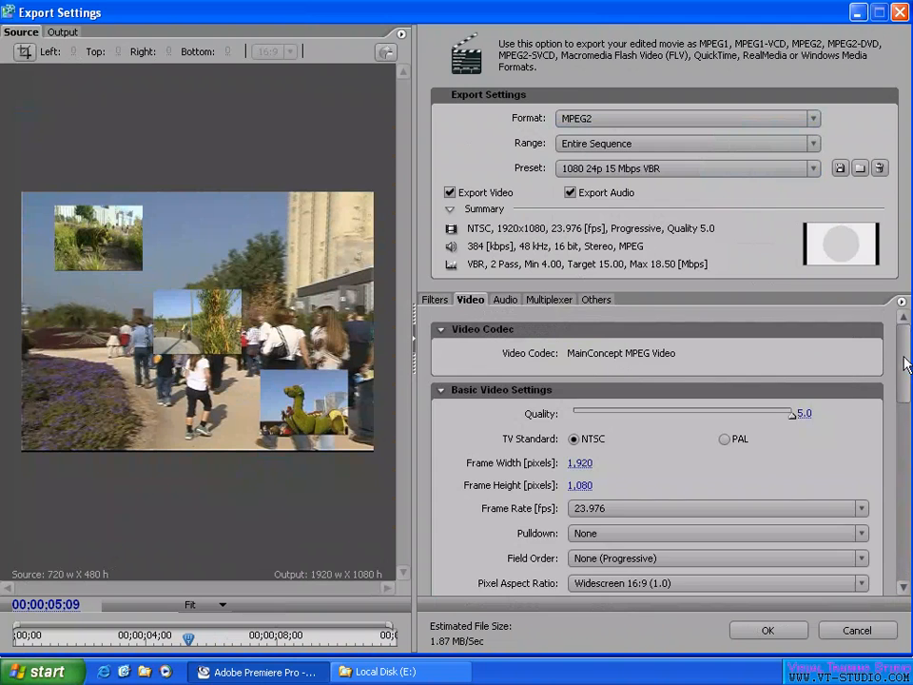
scroll(902, 369, "down", 2)
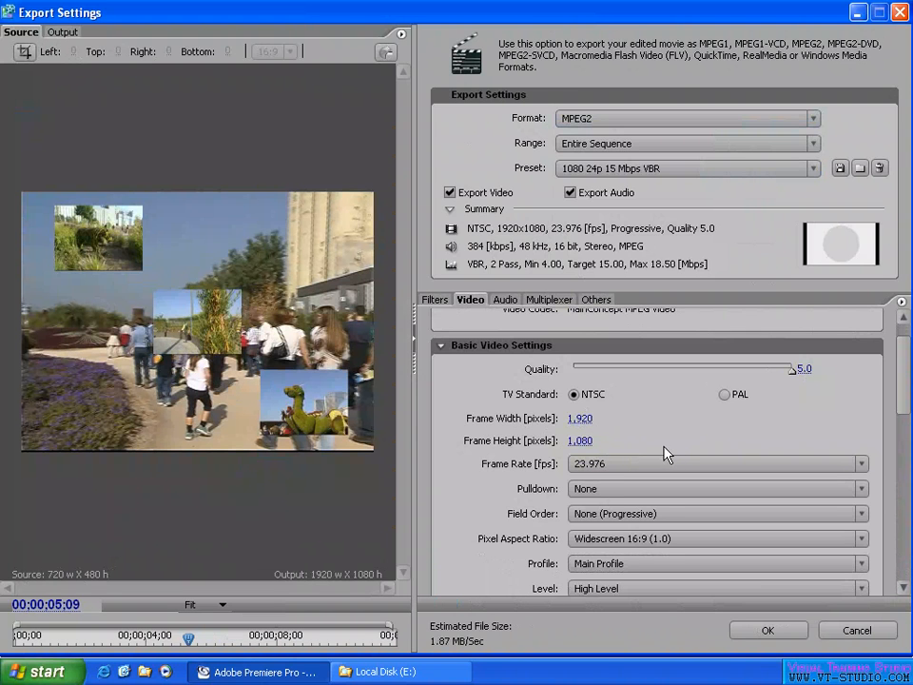
Step: Select the NTSC MPEG-2 Generic preset and display its basic video settings
left_click(623, 168)
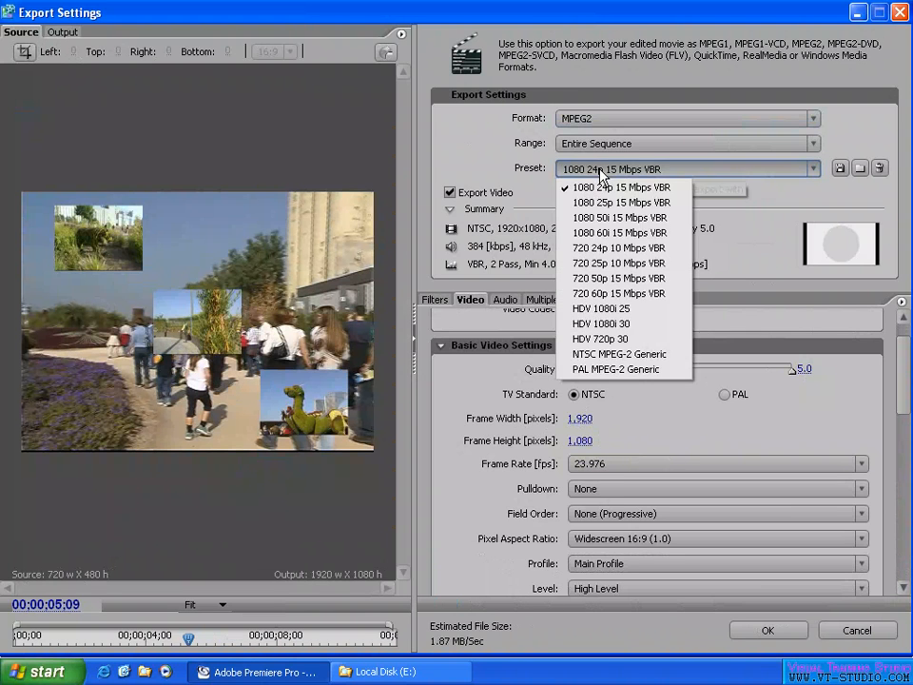
left_click(633, 357)
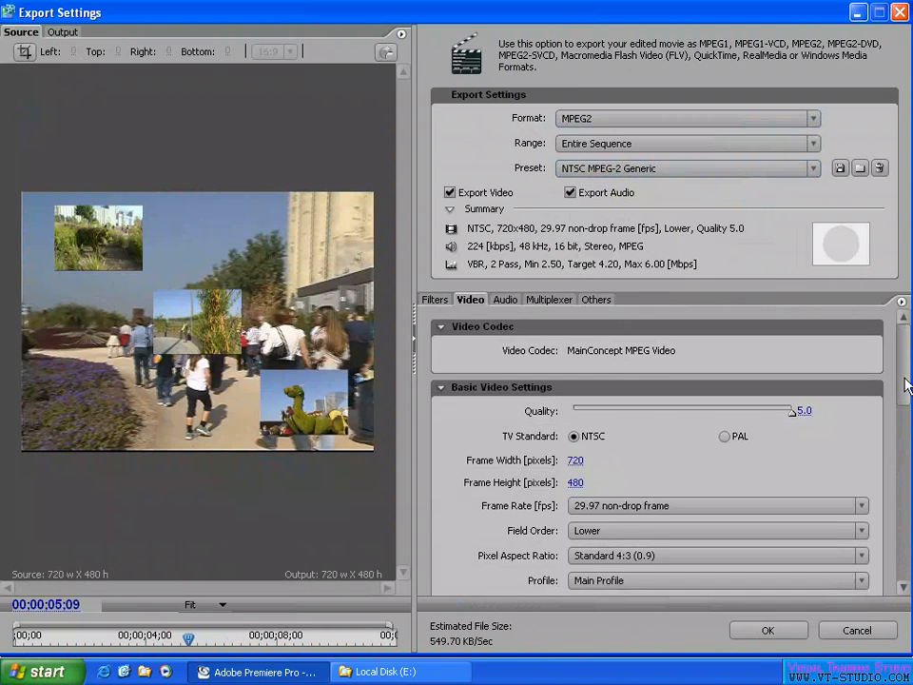
left_click_drag(907, 377, 908, 421)
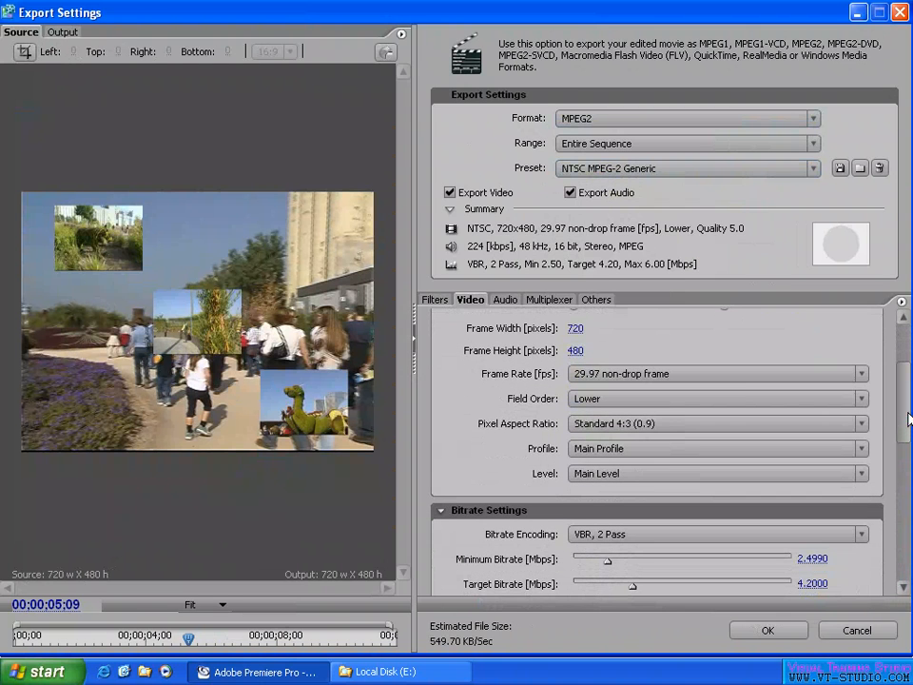
Step: Examine the field order and pixel aspect ratio options of the MPEG2 video without changing them
left_click(625, 402)
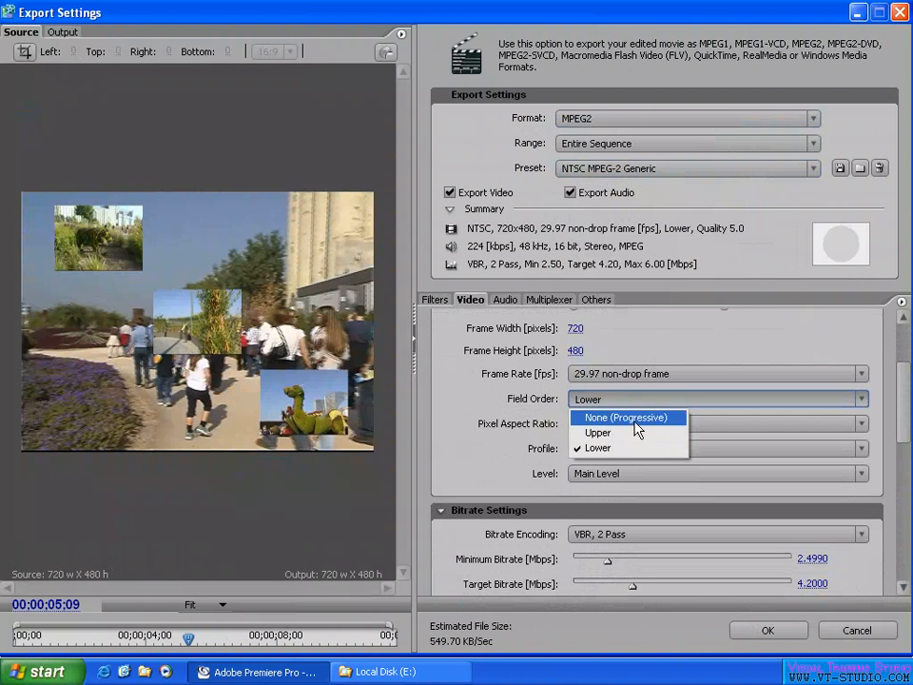
left_click(635, 399)
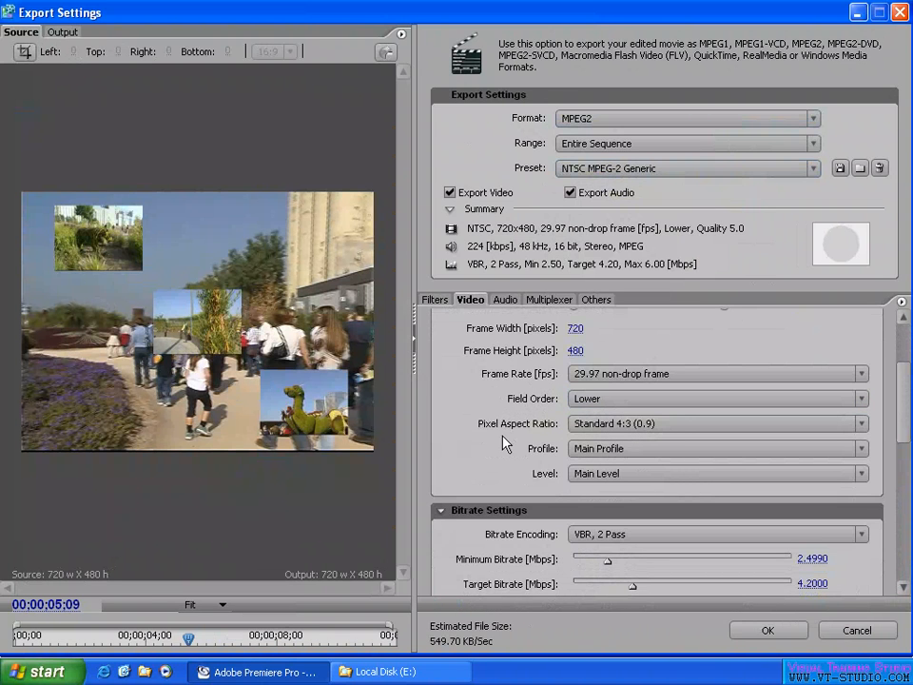
left_click(652, 424)
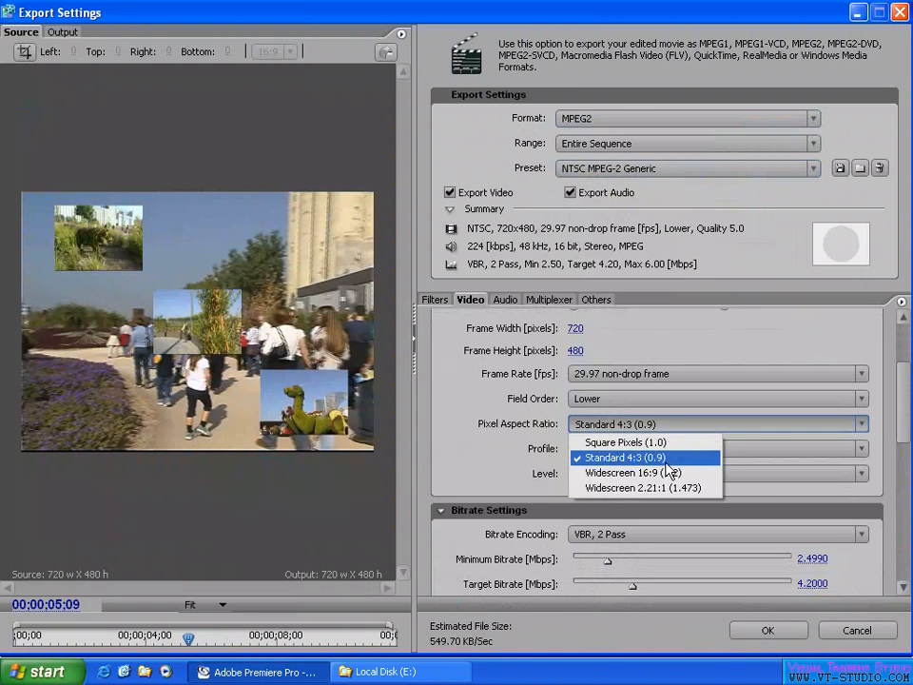
left_click(476, 411)
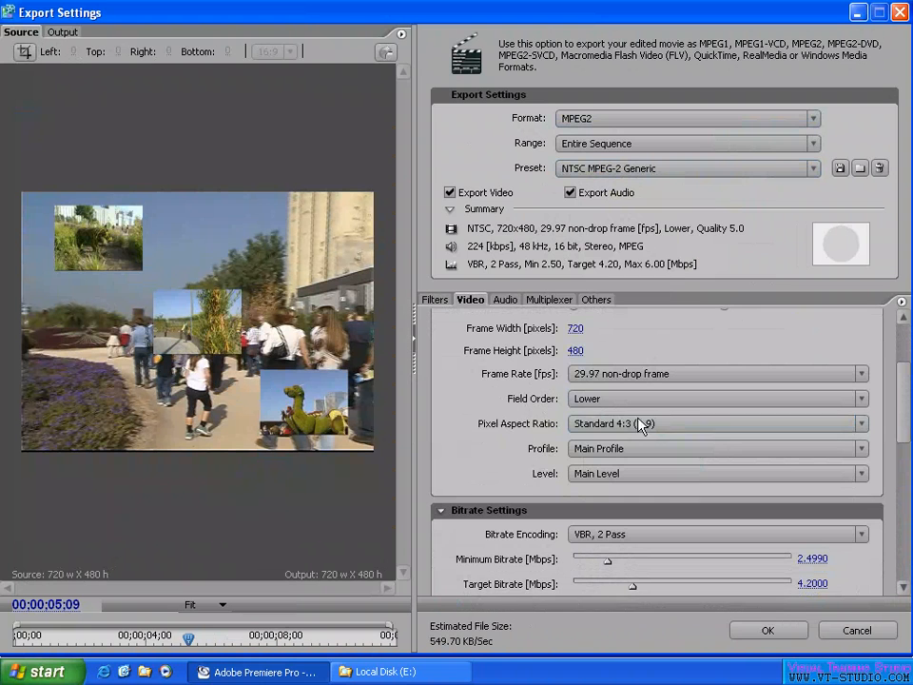
left_click(666, 424)
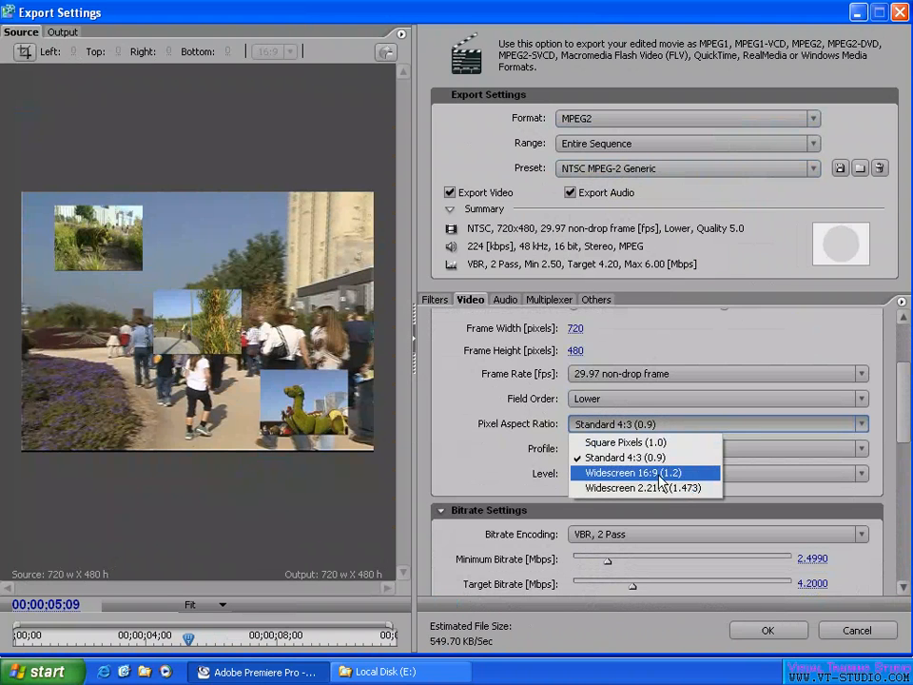
left_click(468, 415)
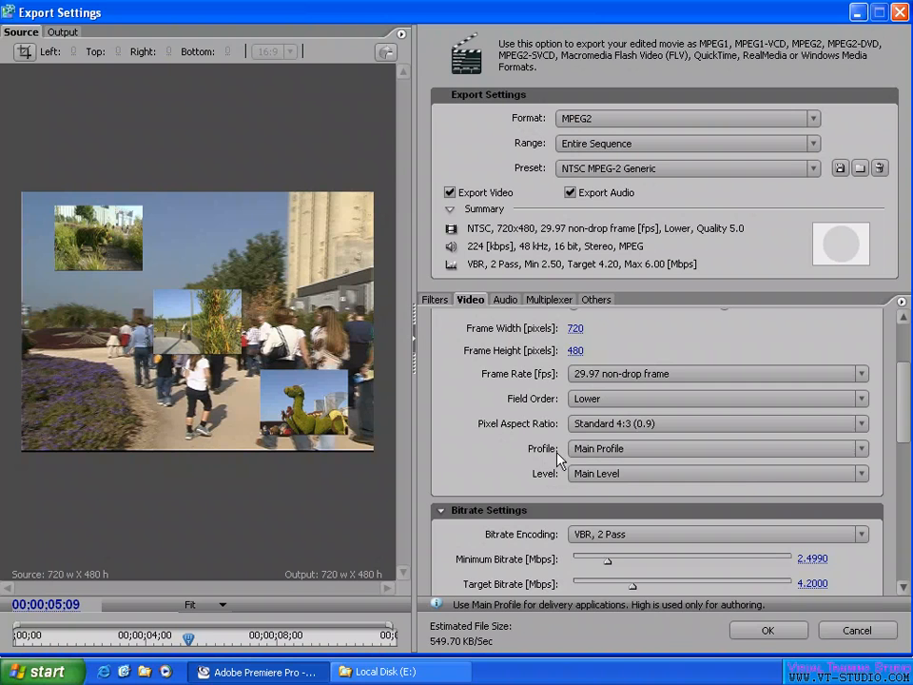
Step: Examine the MPEG2 profile and level options, keeping Main Profile and Main Level, and display the bitrate settings
left_click(623, 451)
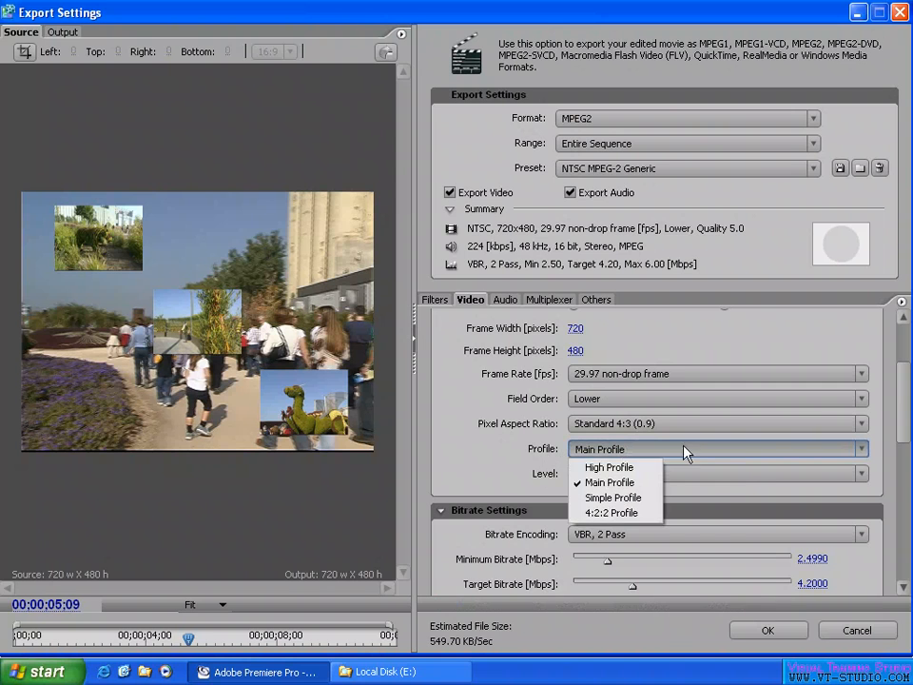
left_click(632, 485)
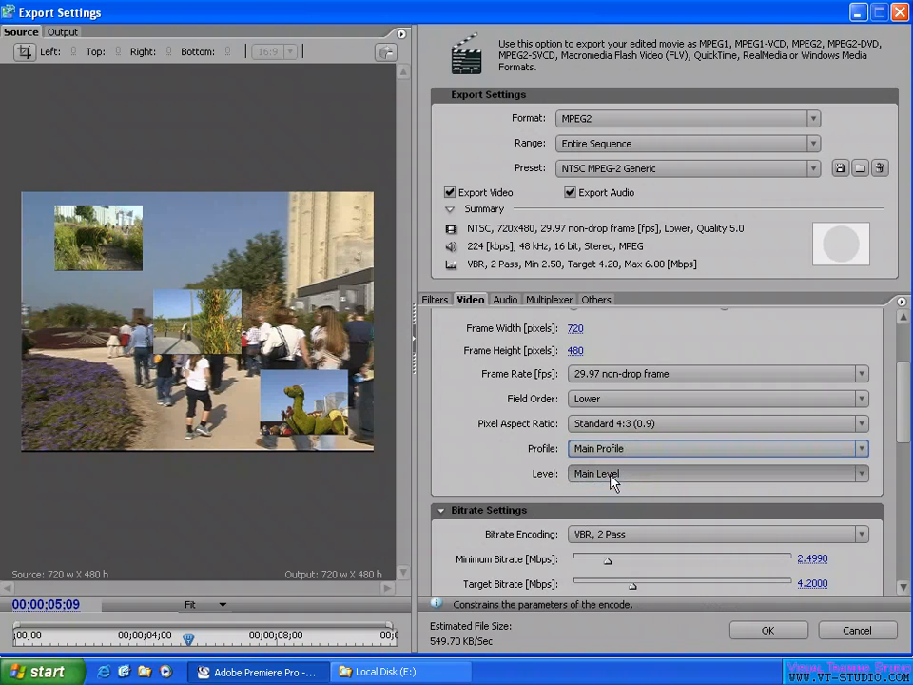
left_click(638, 475)
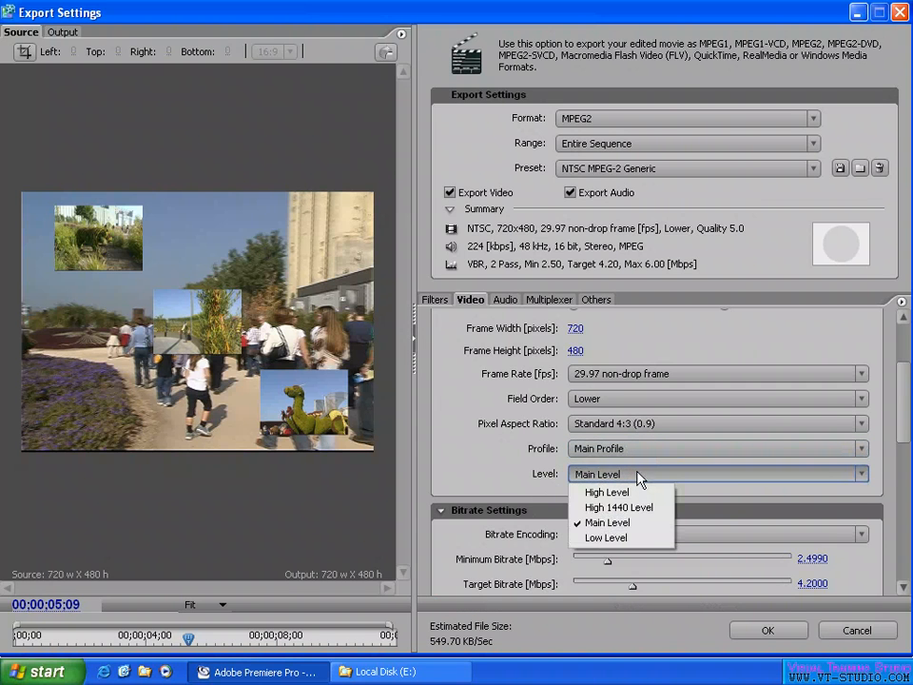
left_click(531, 479)
left_click(627, 448)
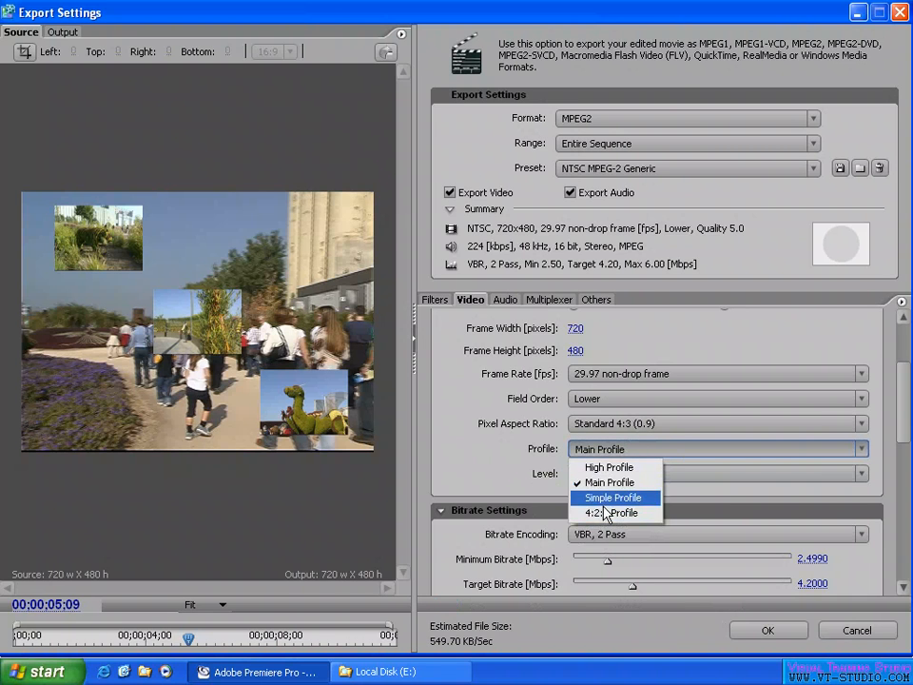
left_click(518, 467)
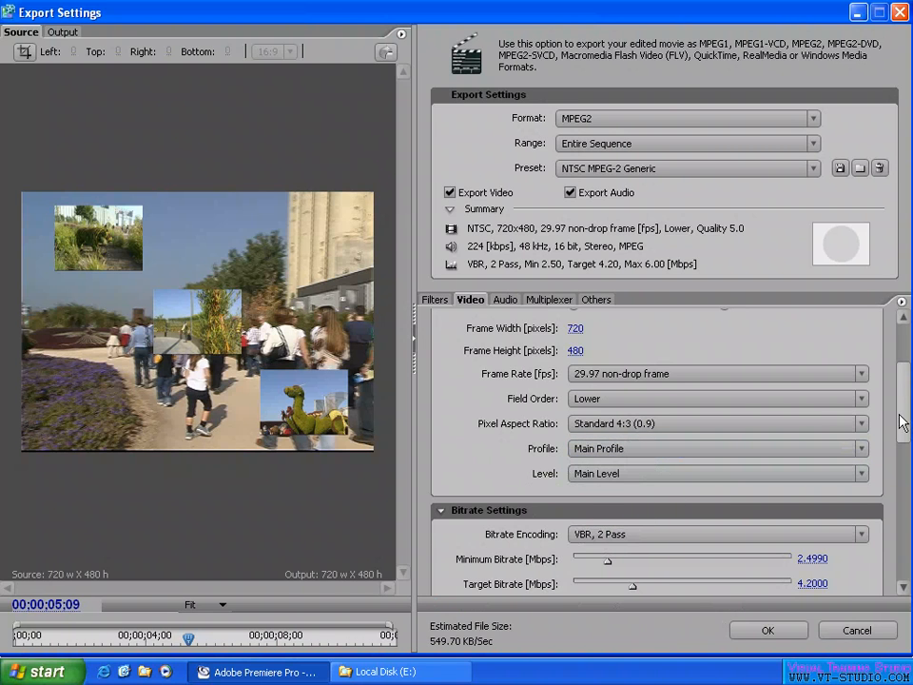
scroll(692, 411, "down", 3)
left_click(663, 372)
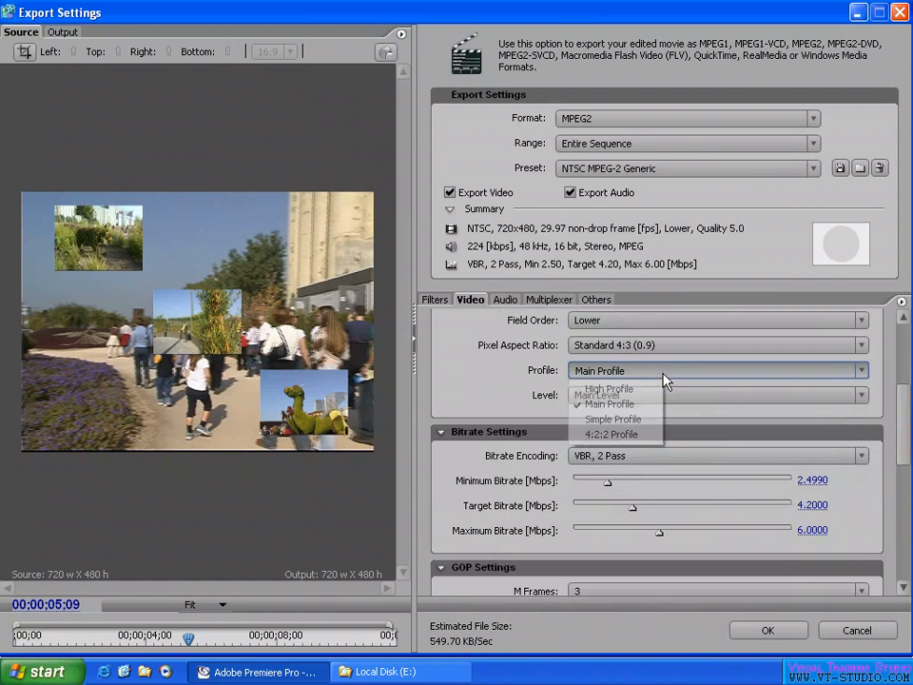
left_click(521, 404)
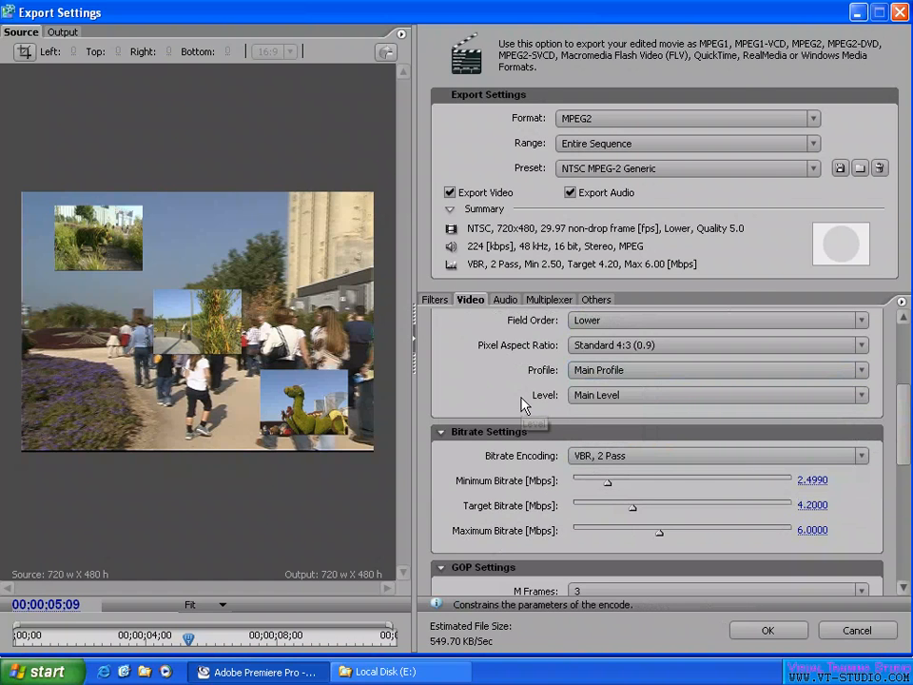
left_click(585, 395)
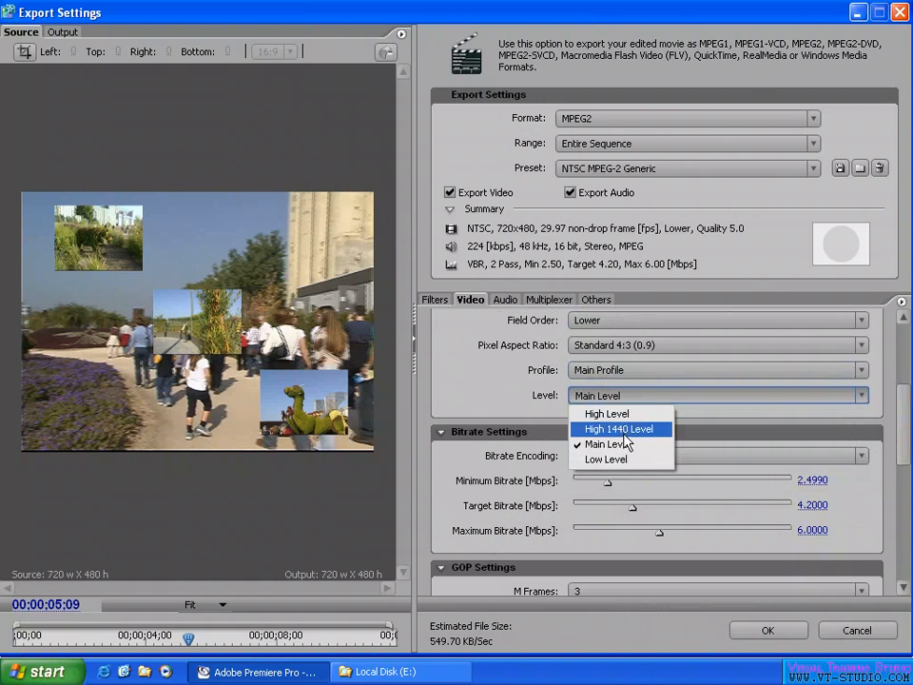
left_click(528, 377)
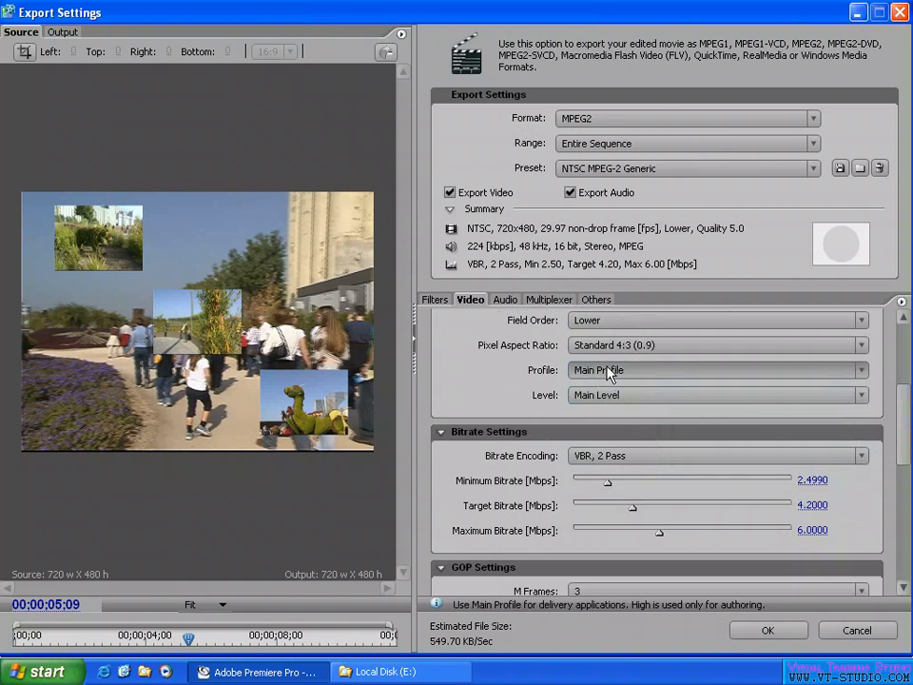
left_click_drag(905, 417, 904, 434)
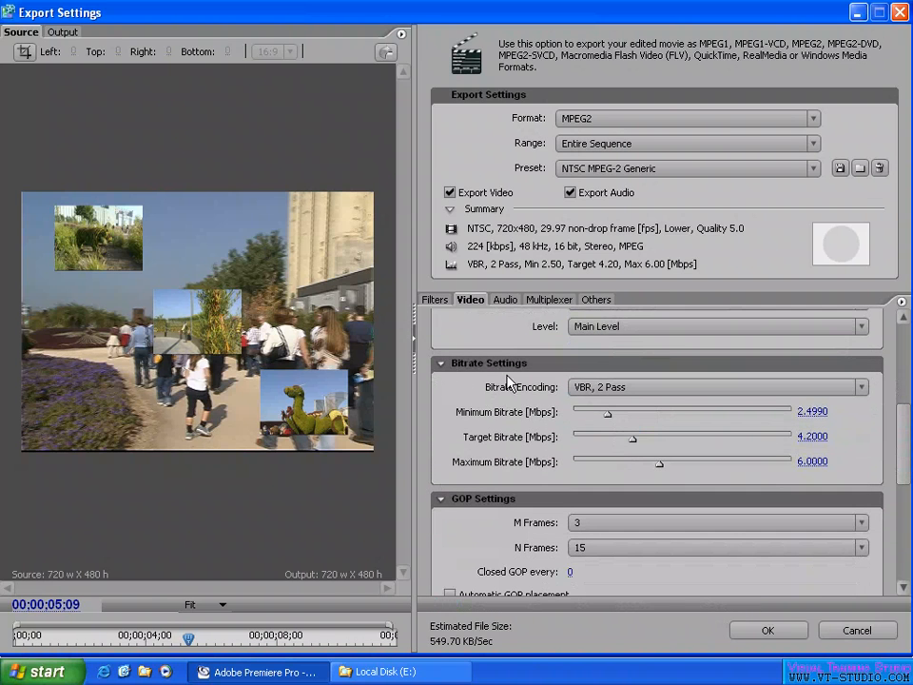
Step: Switch the MPEG2 video bitrate encoding to CBR and set the bitrate to about 4.73 Mbps
left_click(609, 388)
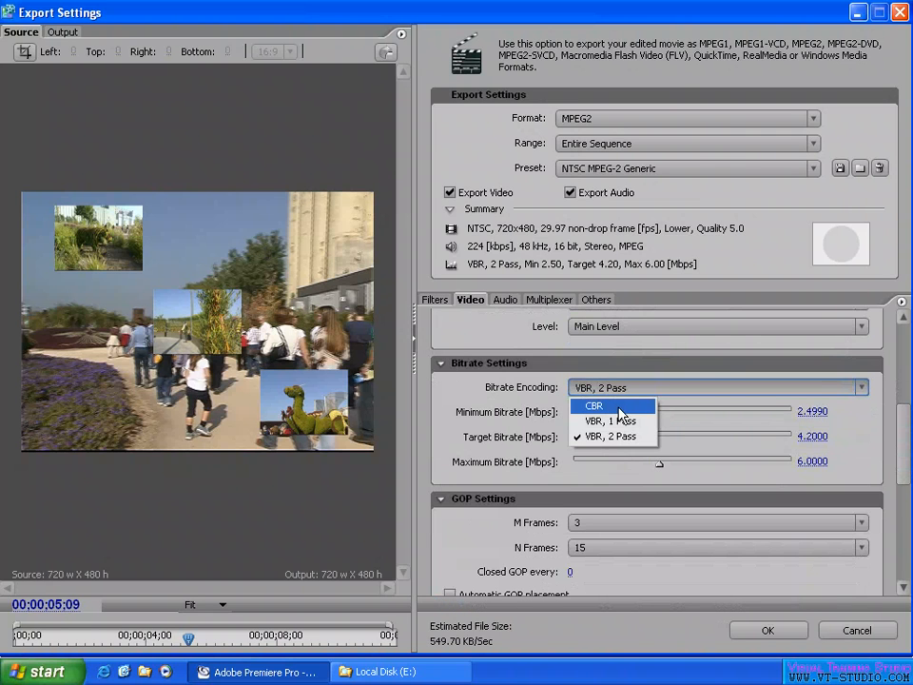
left_click(619, 407)
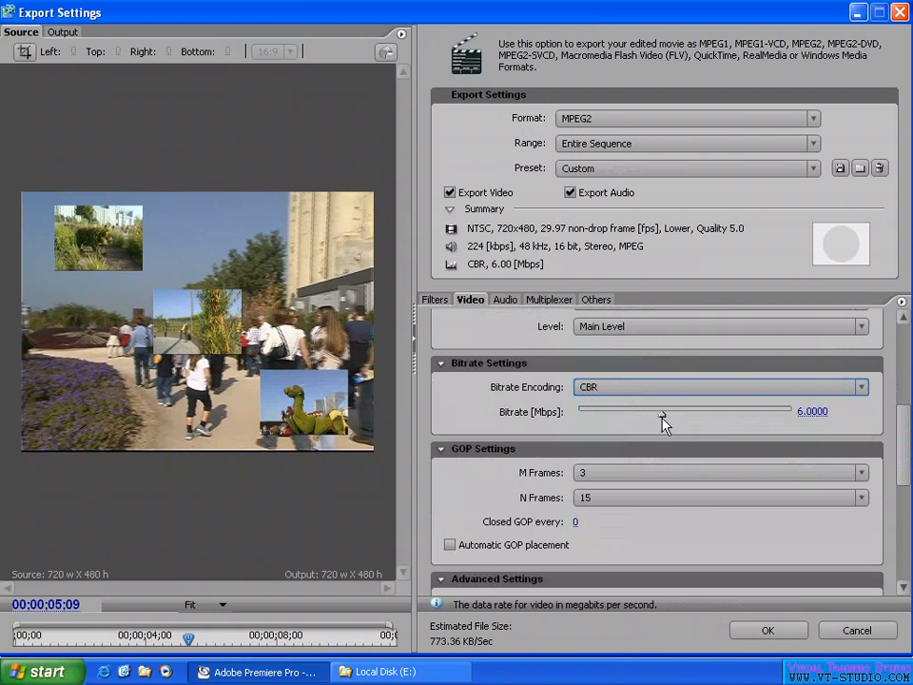
left_click_drag(662, 415, 684, 419)
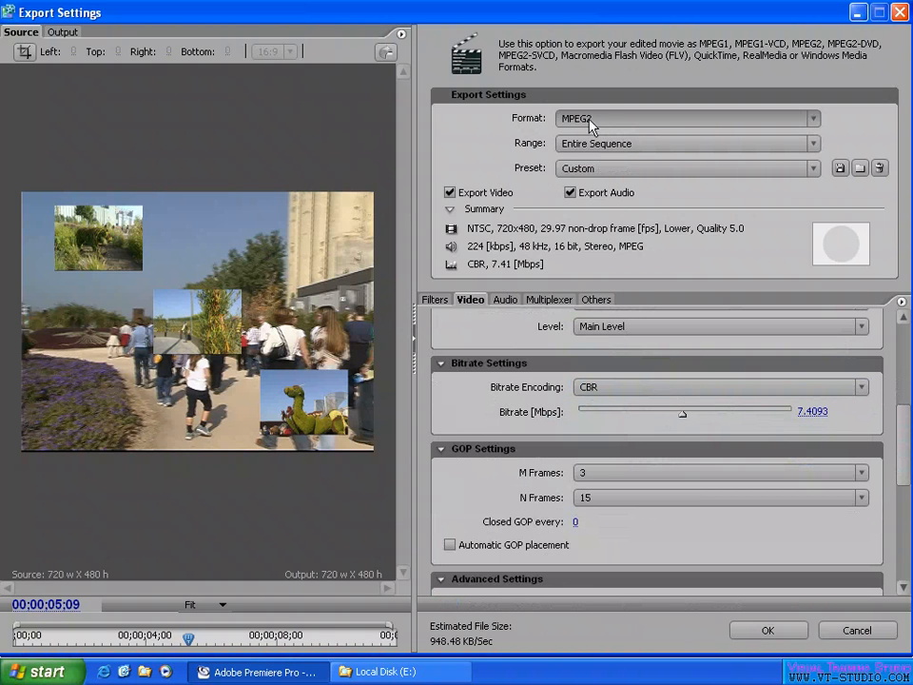
left_click_drag(679, 406, 778, 419)
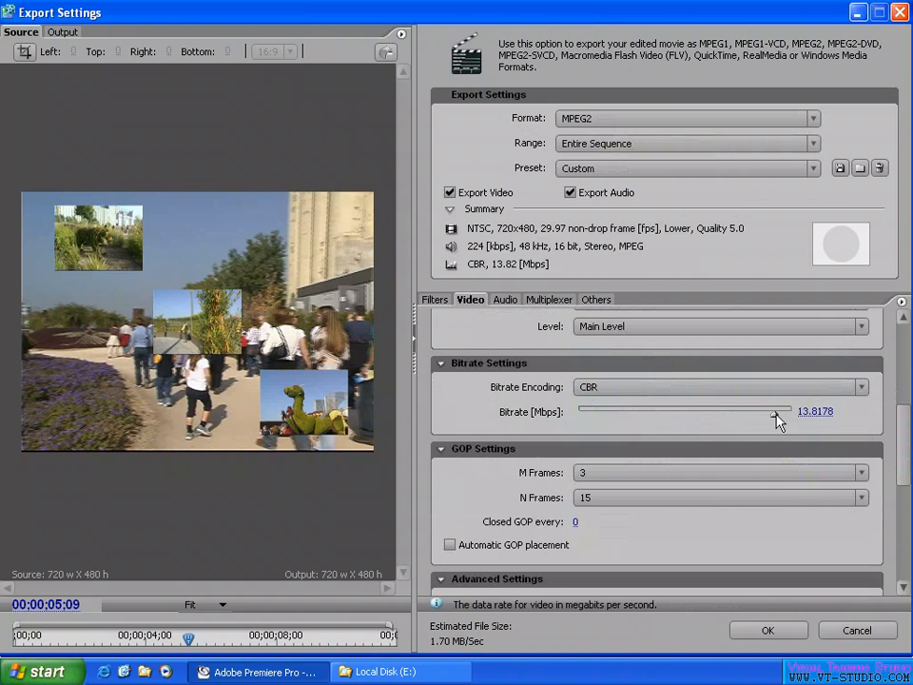
left_click(639, 415)
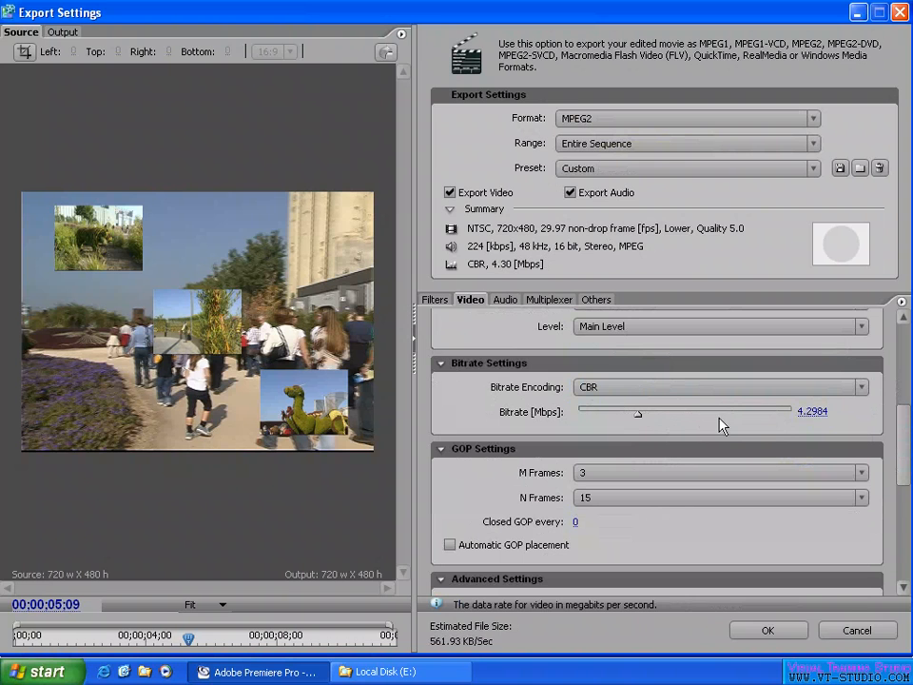
left_click_drag(640, 416, 645, 414)
Step: Examine the basic video, GOP and advanced settings of the MPEG2 video, including the M Frames options, without changing them
scroll(899, 425, "up", 5)
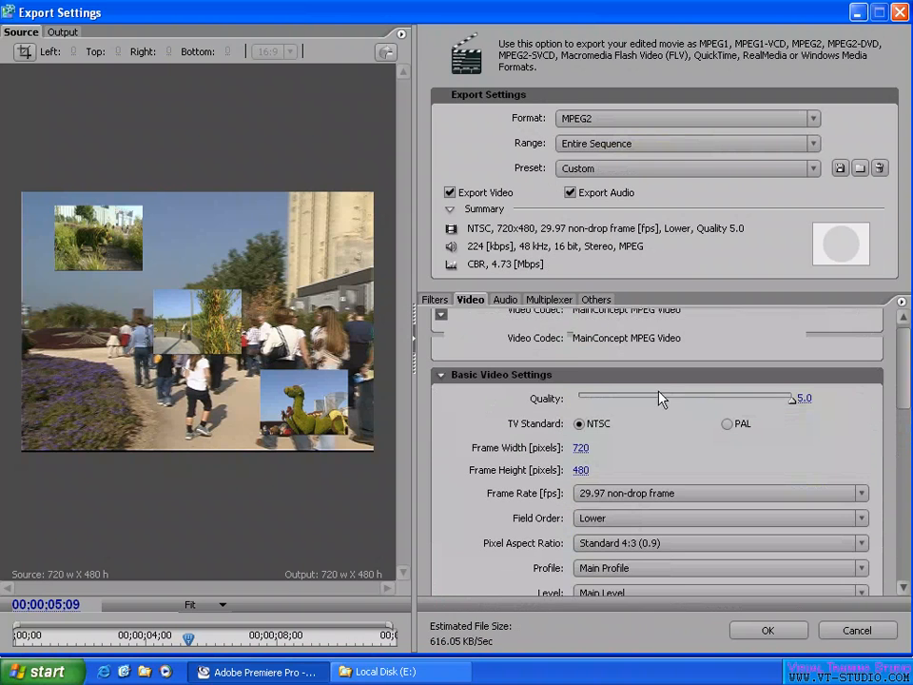
scroll(904, 409, "down", 5)
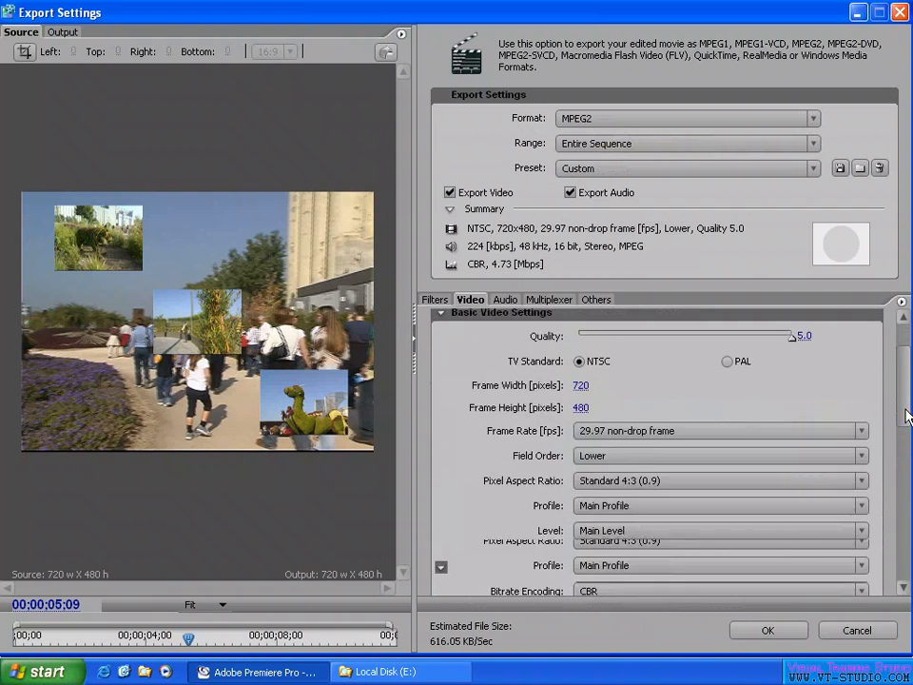
scroll(909, 477, "down", 3)
scroll(910, 480, "up", 2)
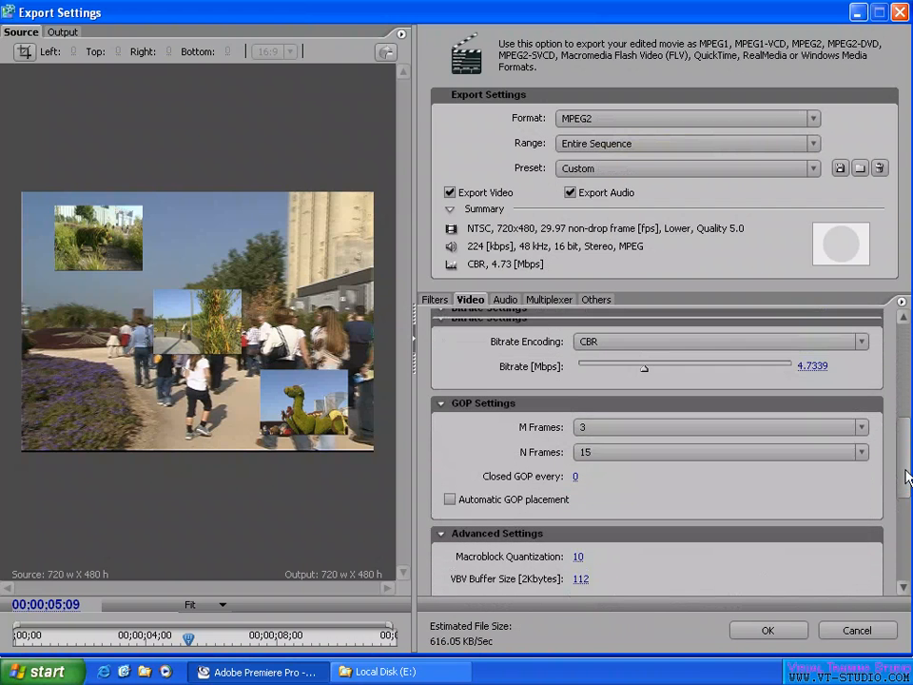
left_click(622, 441)
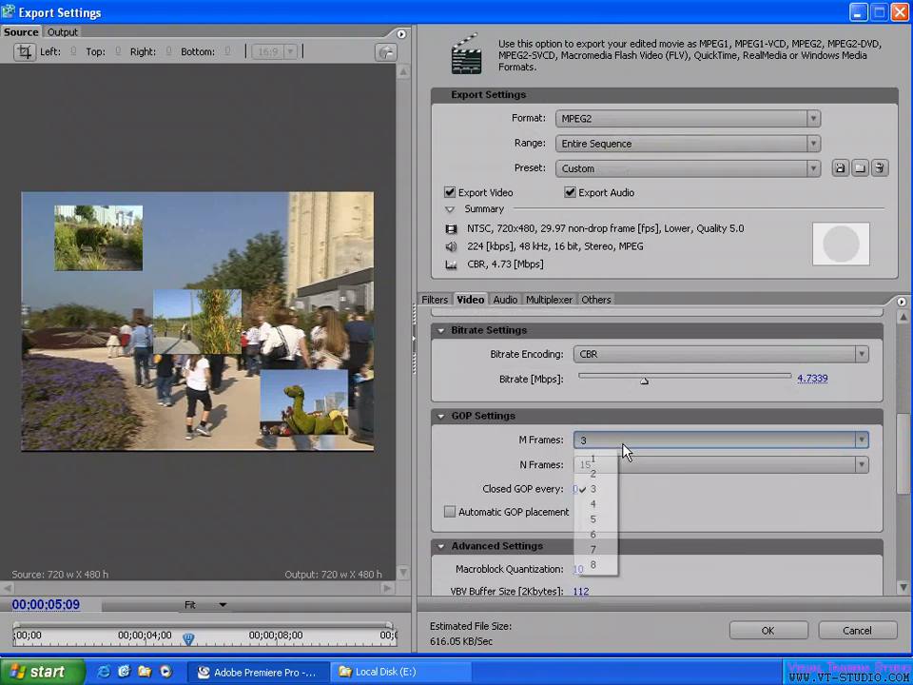
left_click(534, 438)
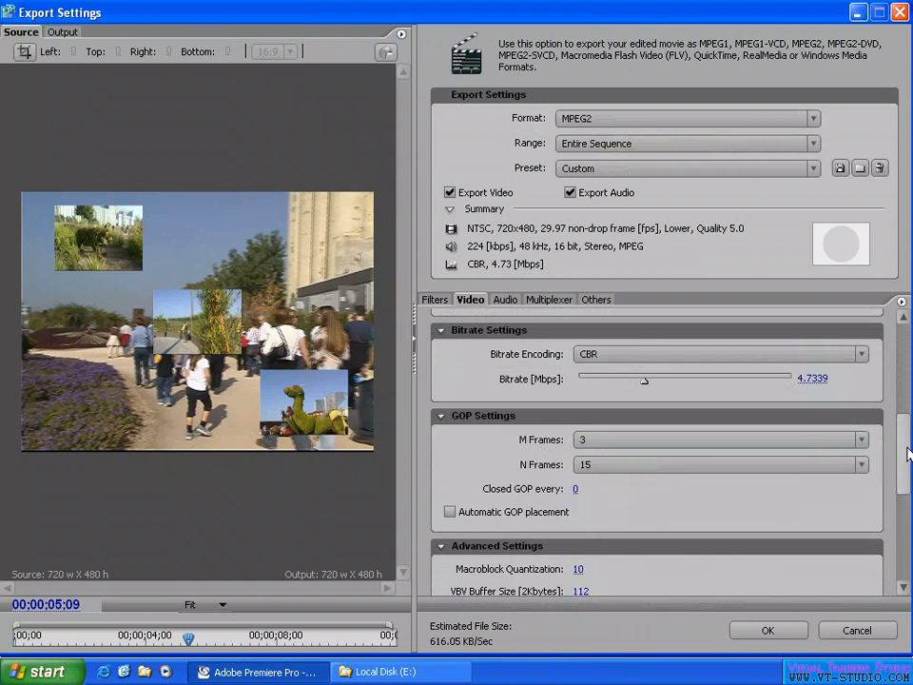
left_click_drag(905, 454, 905, 506)
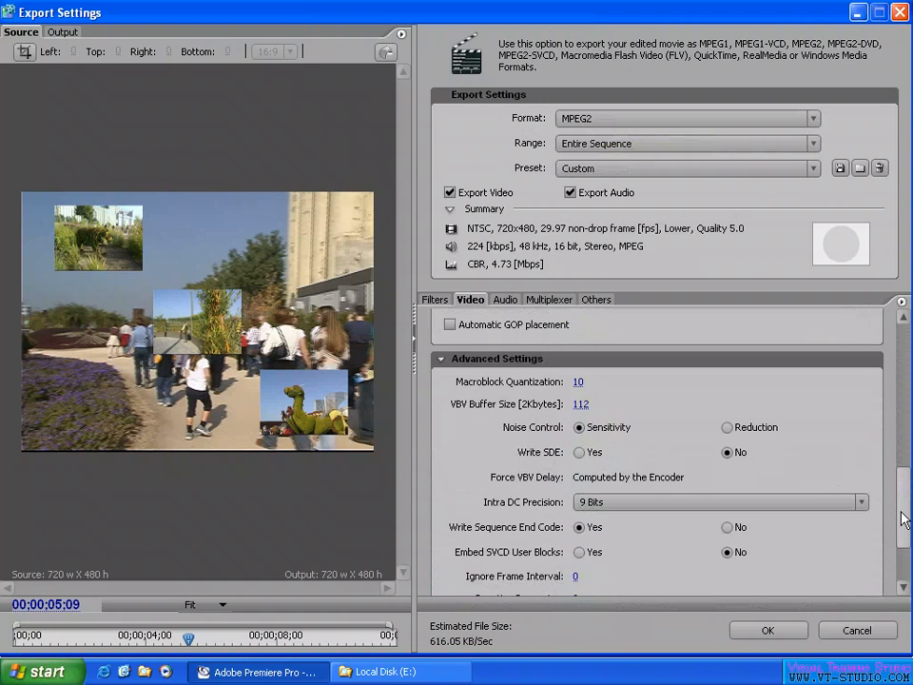
scroll(902, 515, "down", 3)
scroll(883, 458, "up", 8)
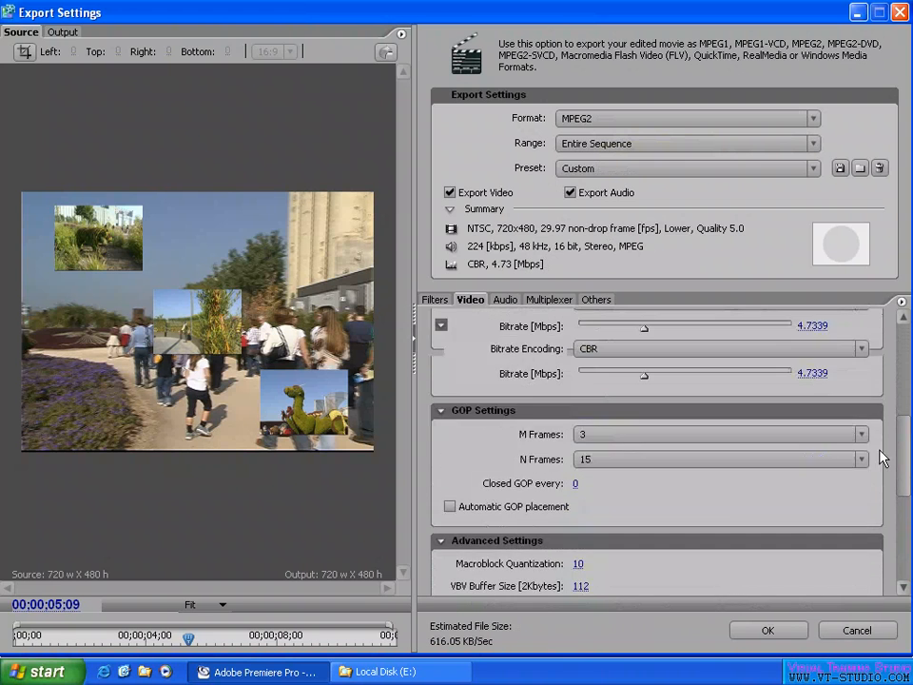
scroll(883, 457, "up", 6)
Step: Display the MPEG2 audio settings, try the Dolby Digital audio format and return to MPEG
left_click(511, 301)
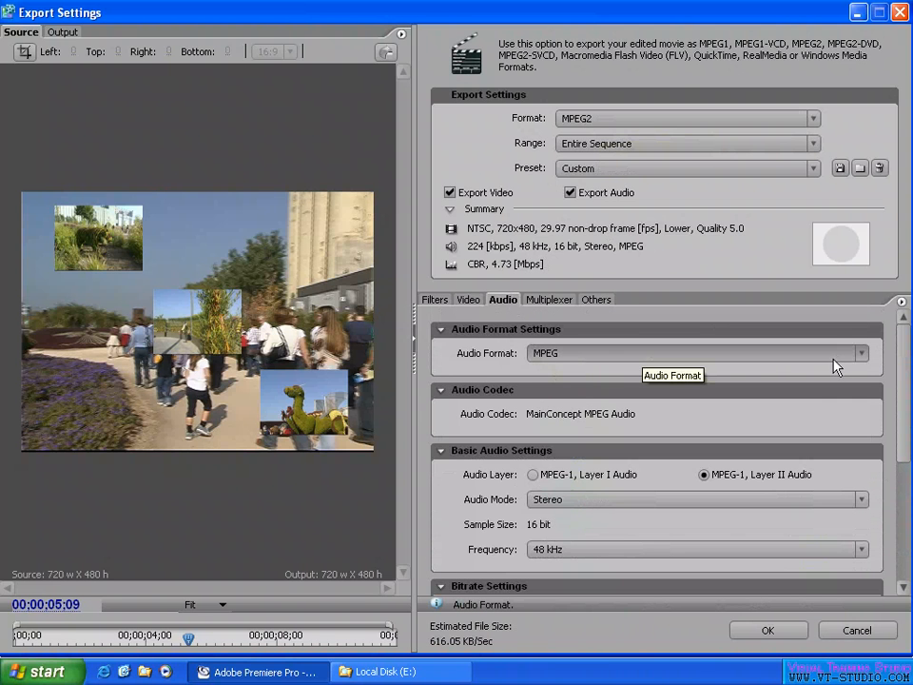
left_click(591, 358)
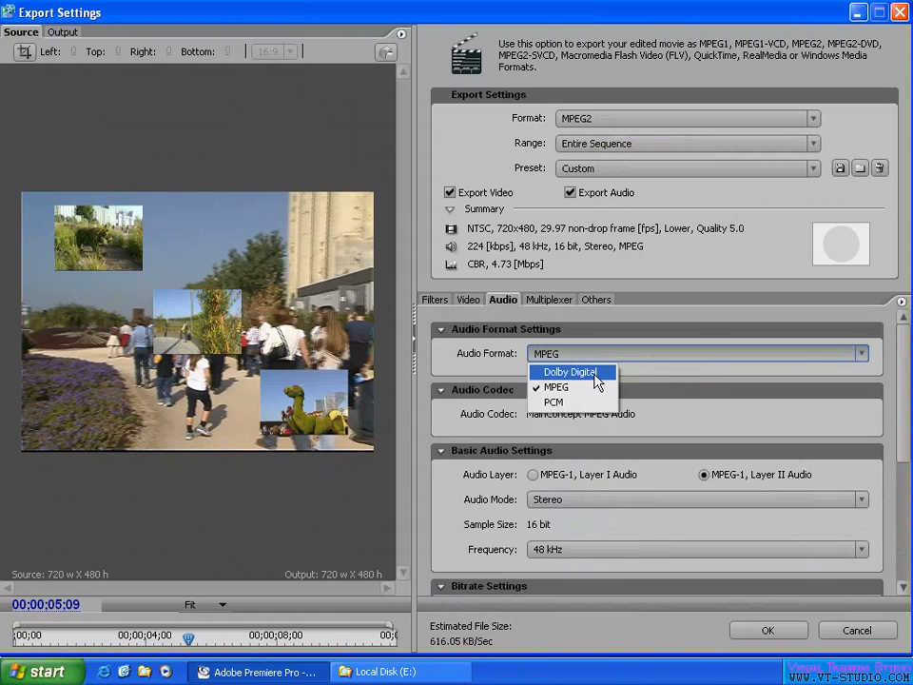
left_click(596, 377)
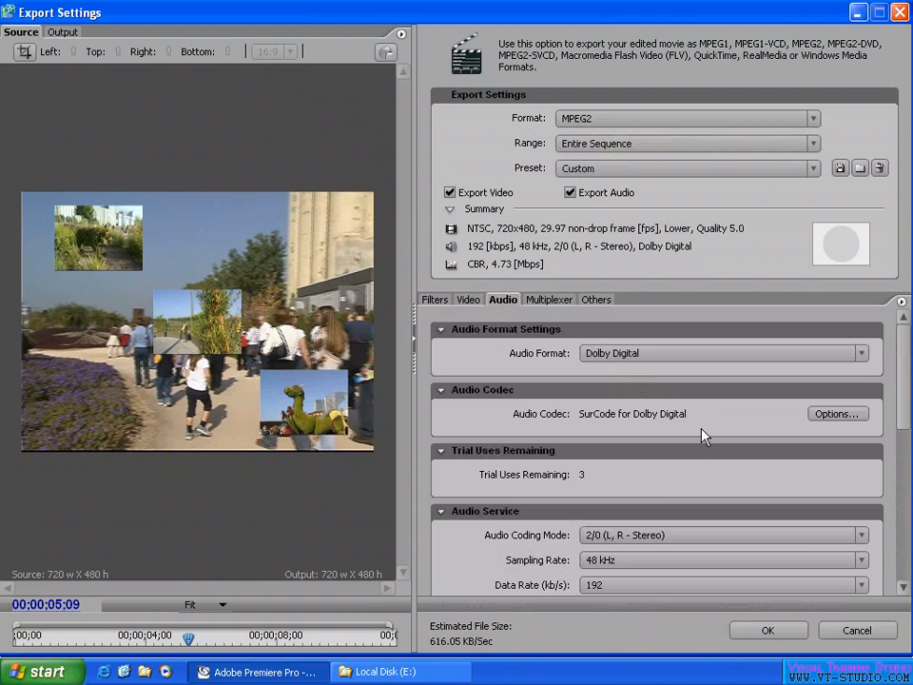
left_click(642, 353)
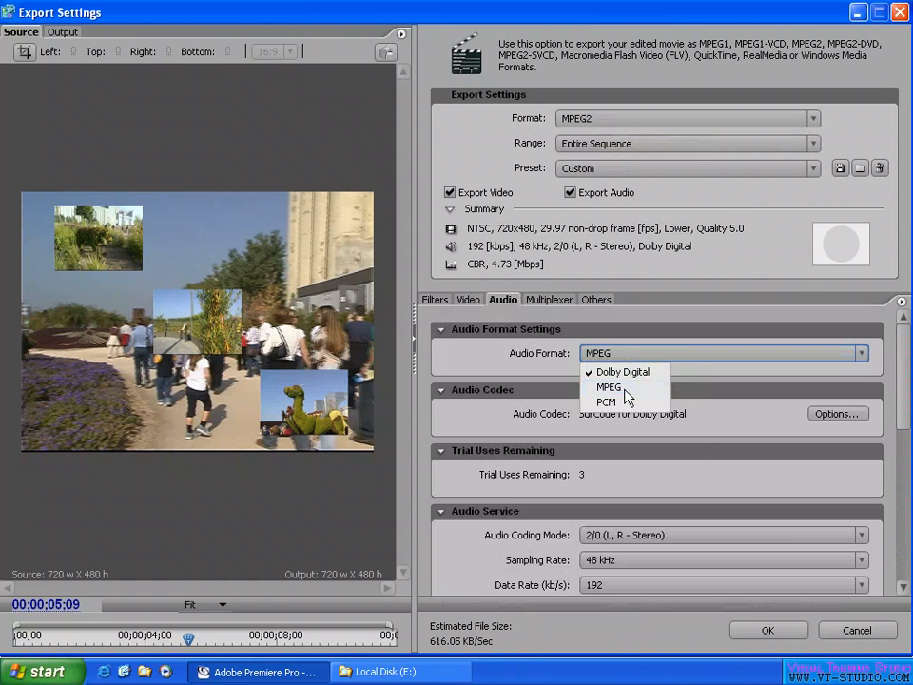
left_click(625, 390)
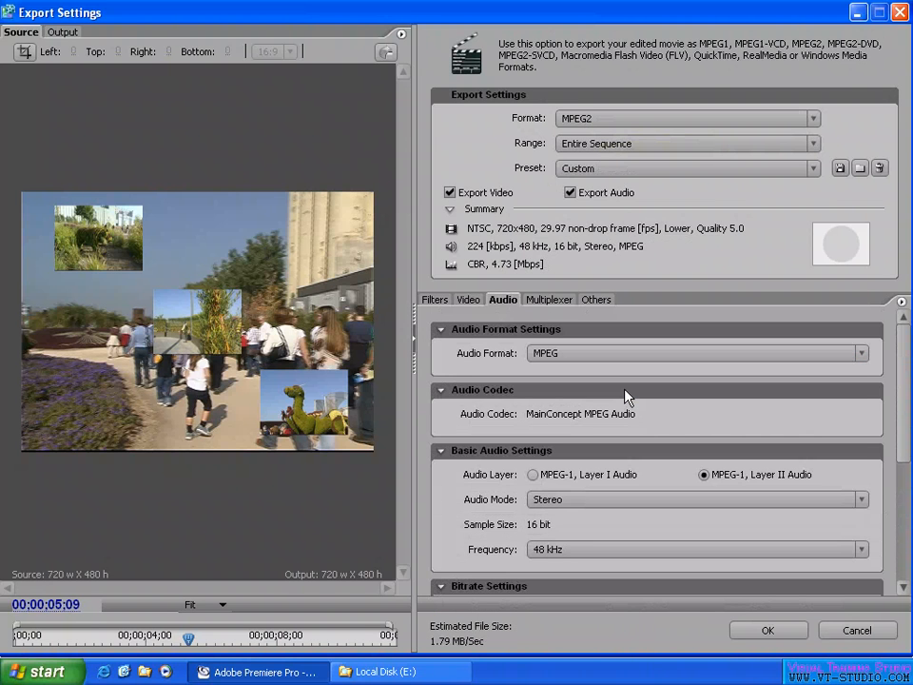
left_click(631, 358)
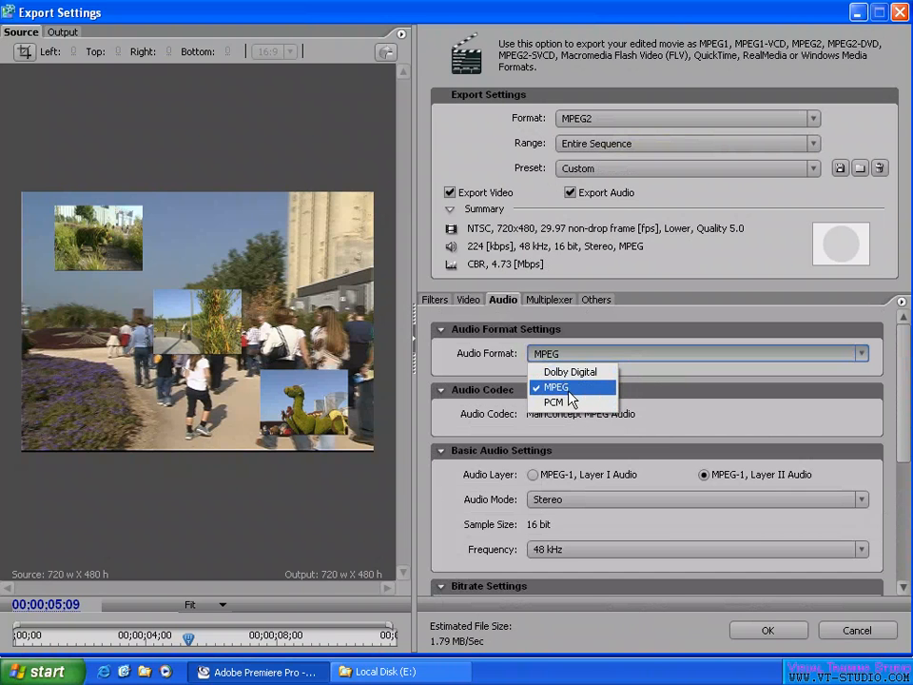
left_click(588, 387)
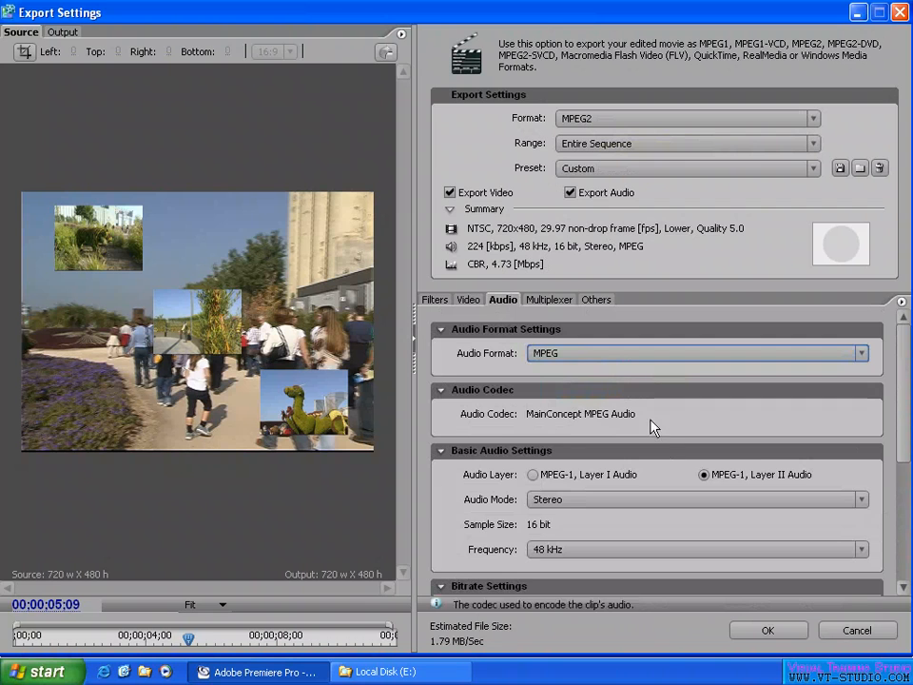
Step: Examine the audio layer and audio mode options in the basic audio settings, keeping Stereo
scroll(909, 432, "down", 2)
scroll(908, 433, "down", 1)
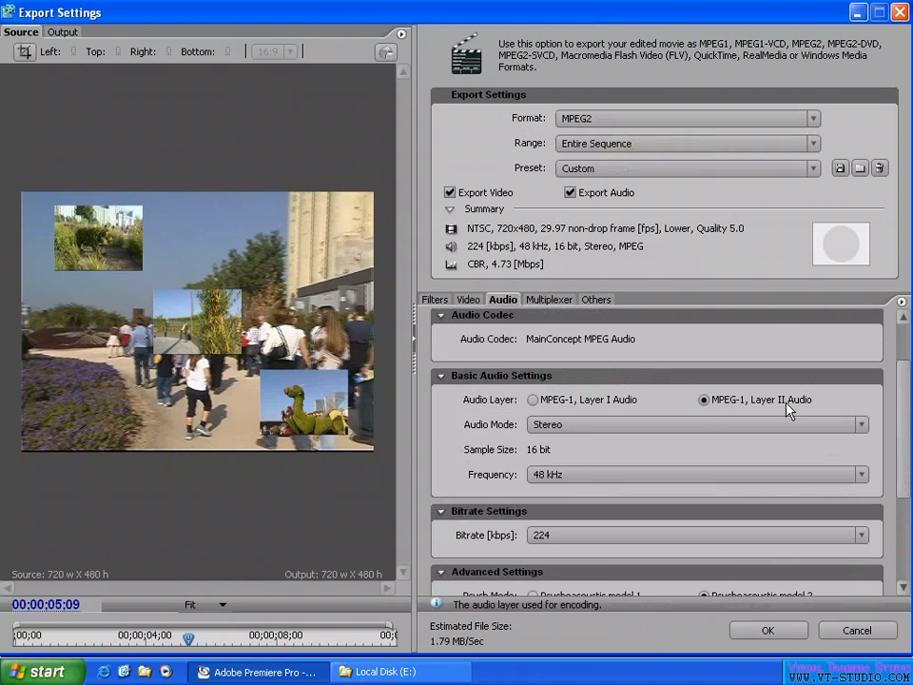
left_click(610, 427)
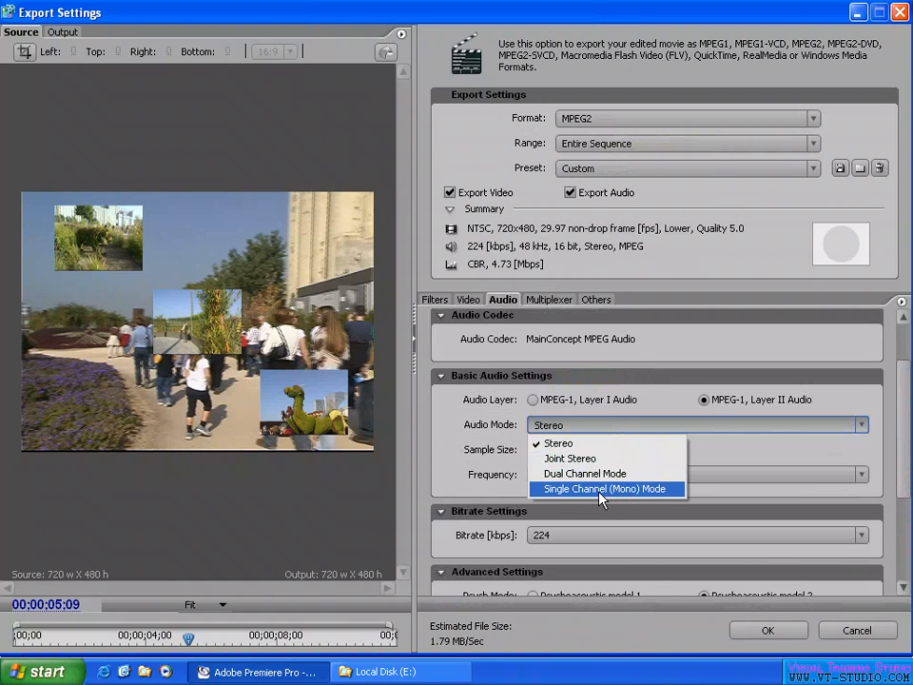
left_click(504, 466)
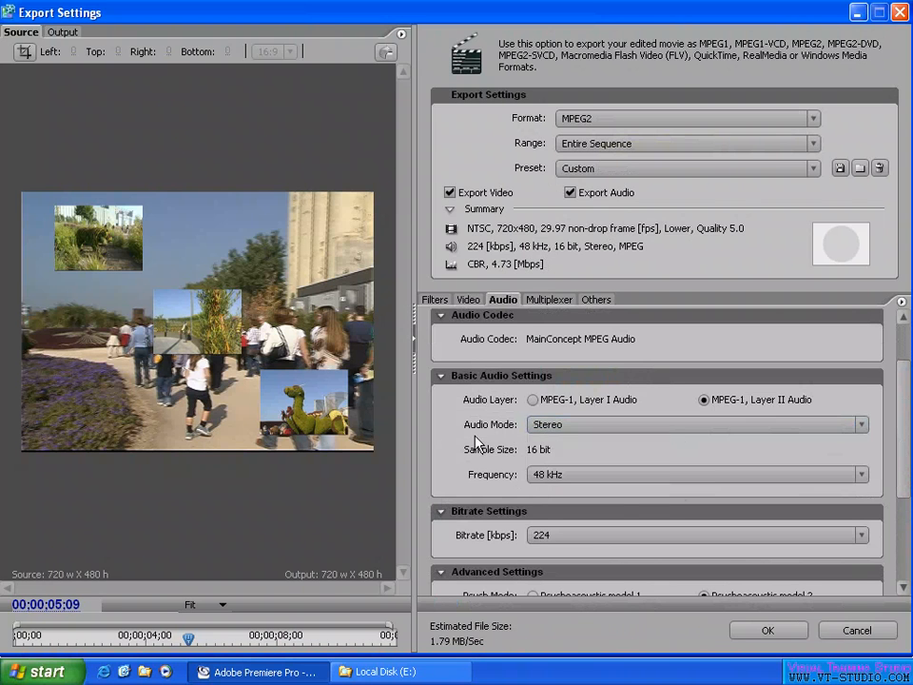
left_click(581, 428)
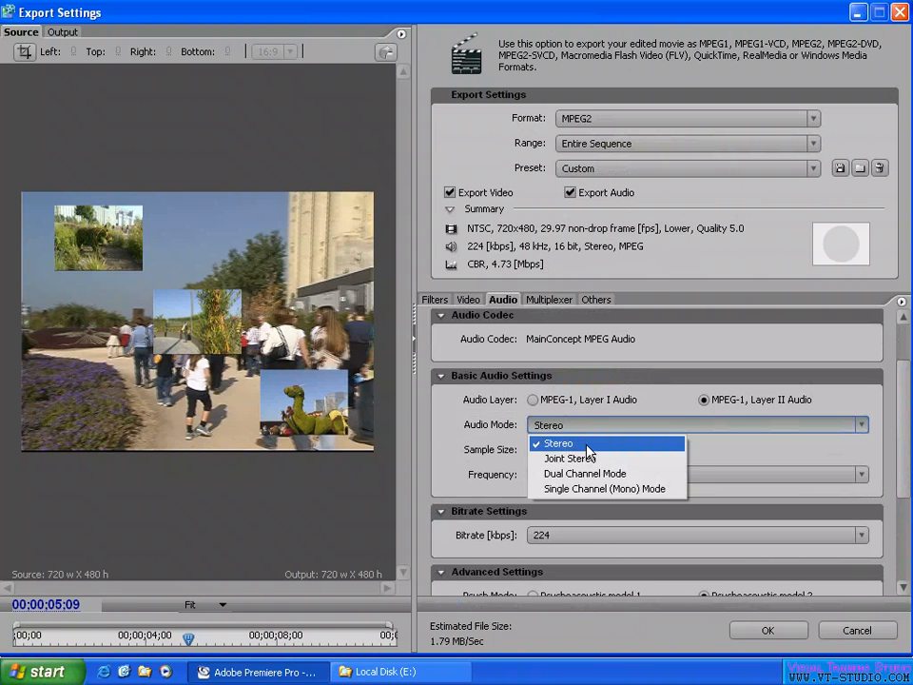
left_click(587, 445)
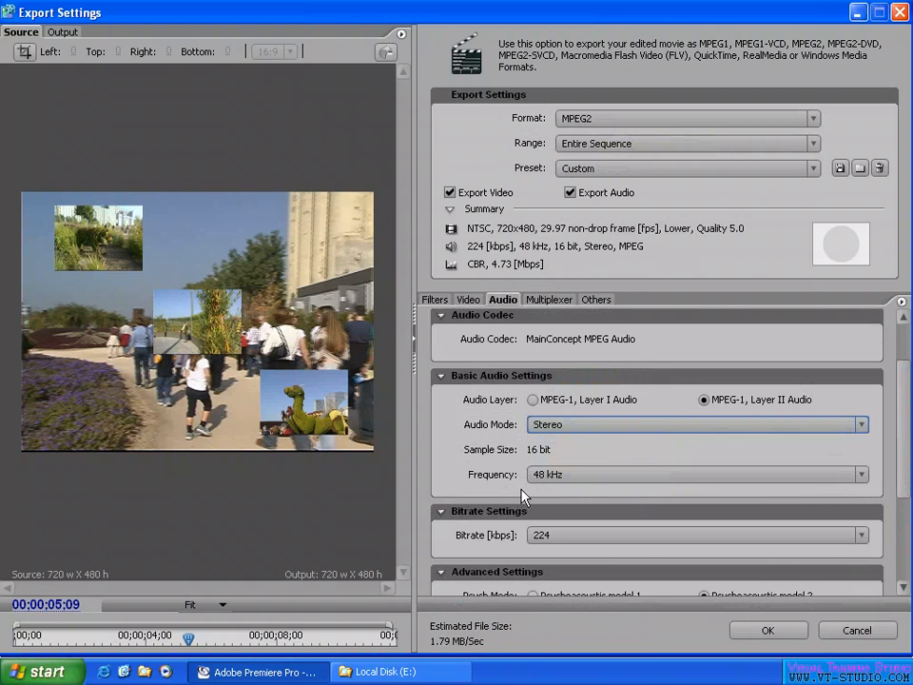
Step: Examine the audio frequency options, keeping 48 kHz
left_click(610, 481)
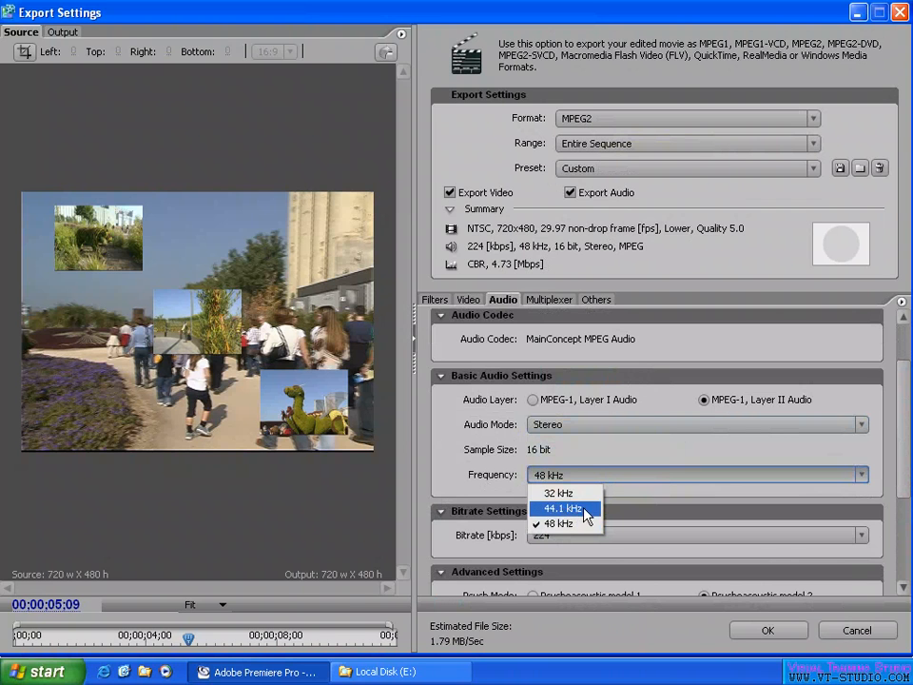
left_click(493, 455)
left_click(572, 480)
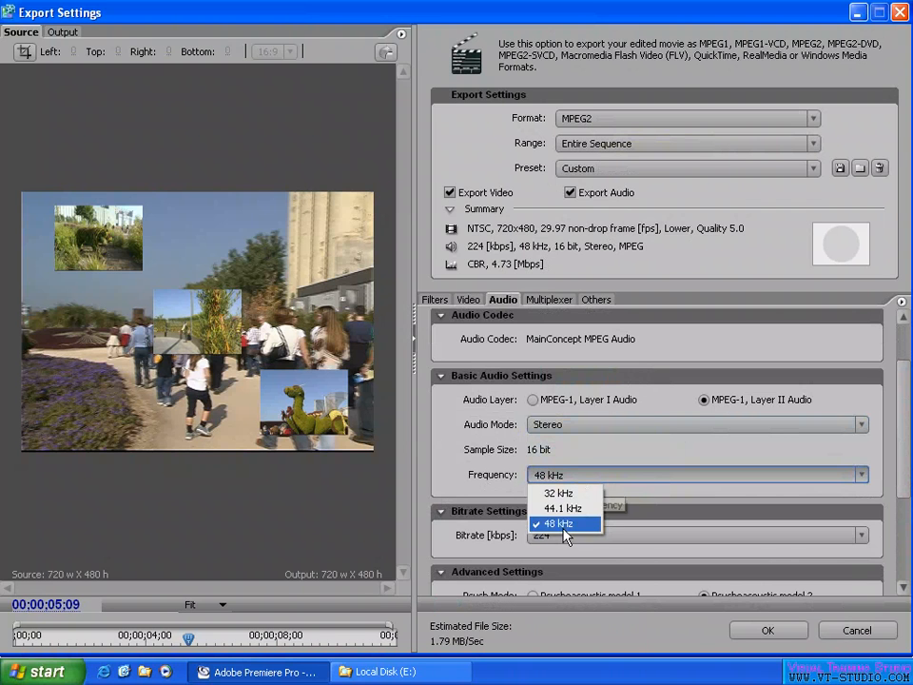
left_click(467, 461)
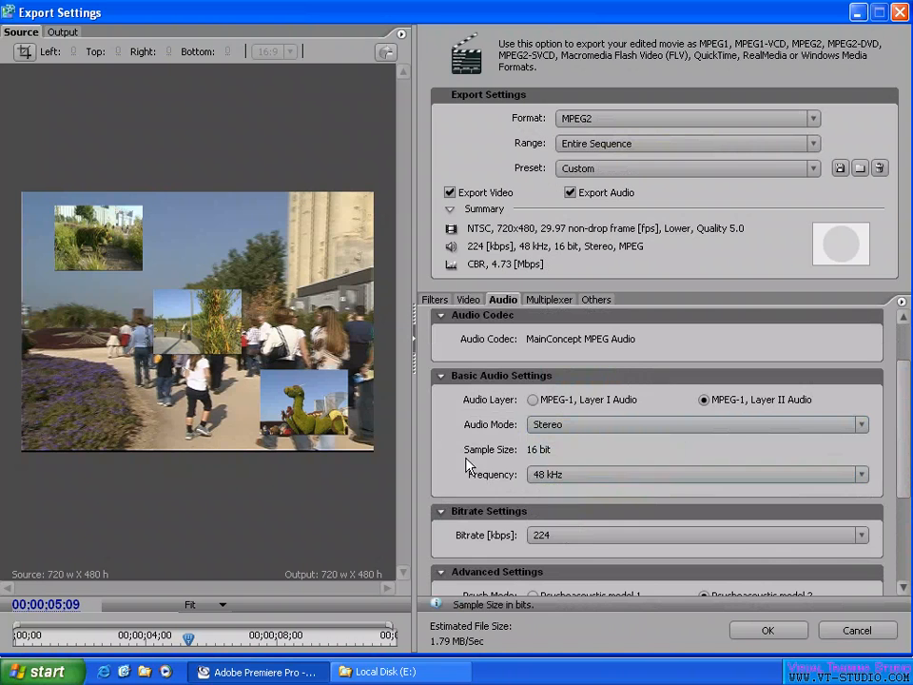
Step: Examine the audio bitrate options, keeping 224 kbps, and review the advanced audio settings
scroll(890, 479, "down", 4)
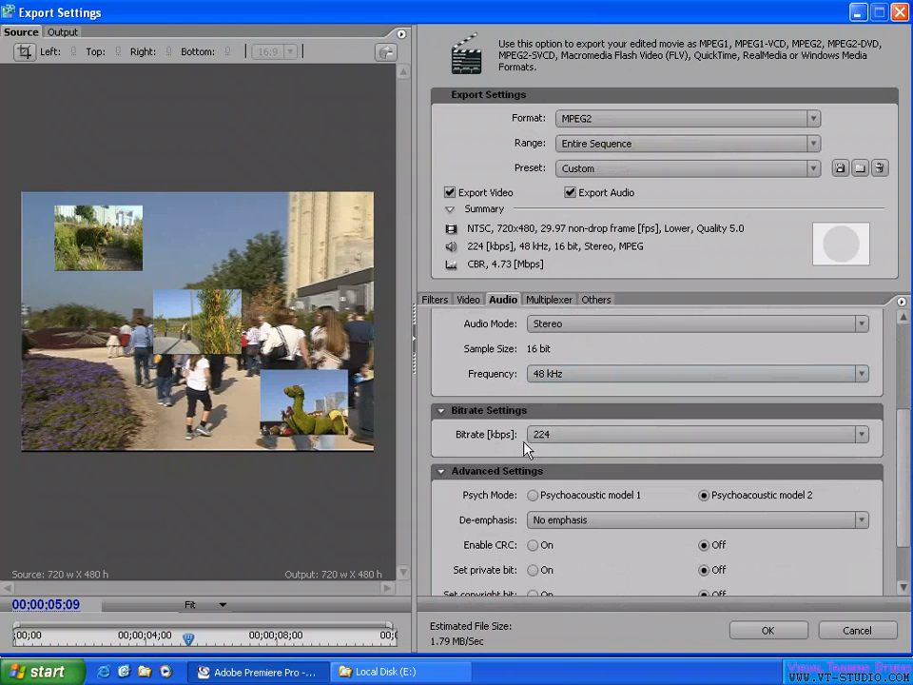
left_click(578, 436)
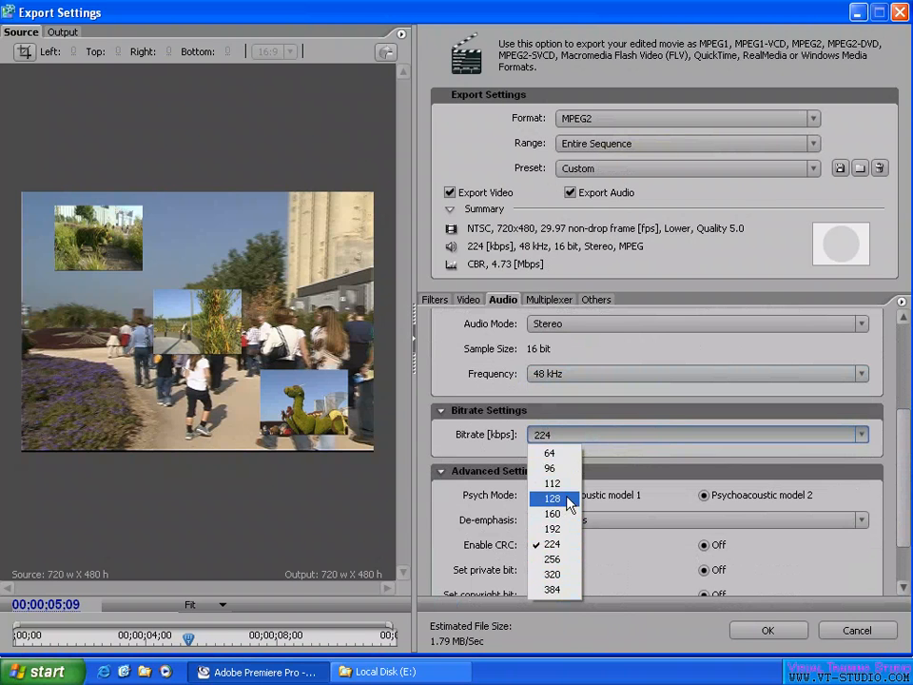
left_click(556, 544)
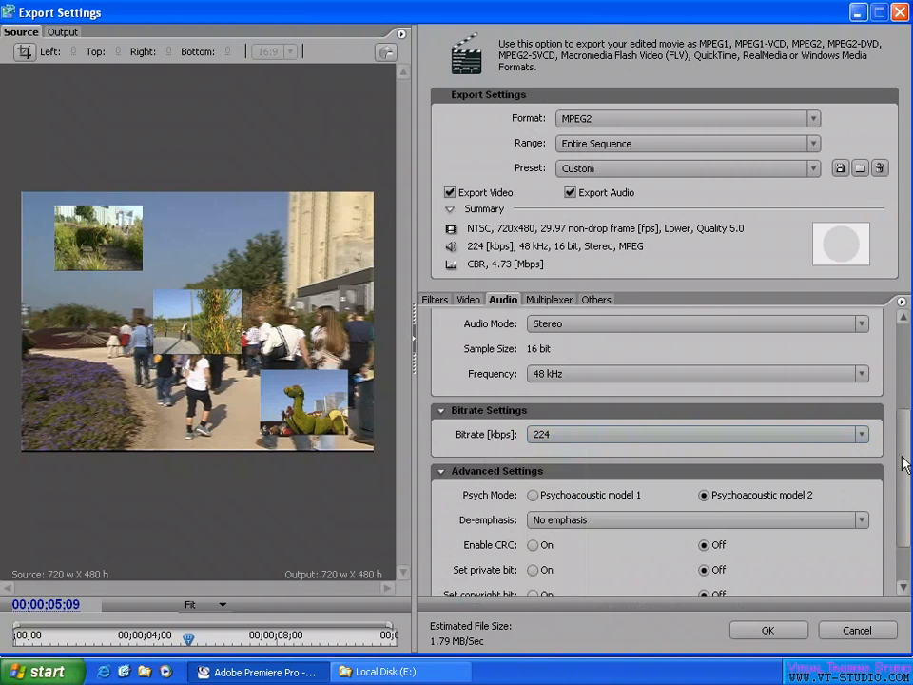
scroll(906, 507, "down", 2)
scroll(902, 476, "up", 3)
scroll(886, 447, "down", 1)
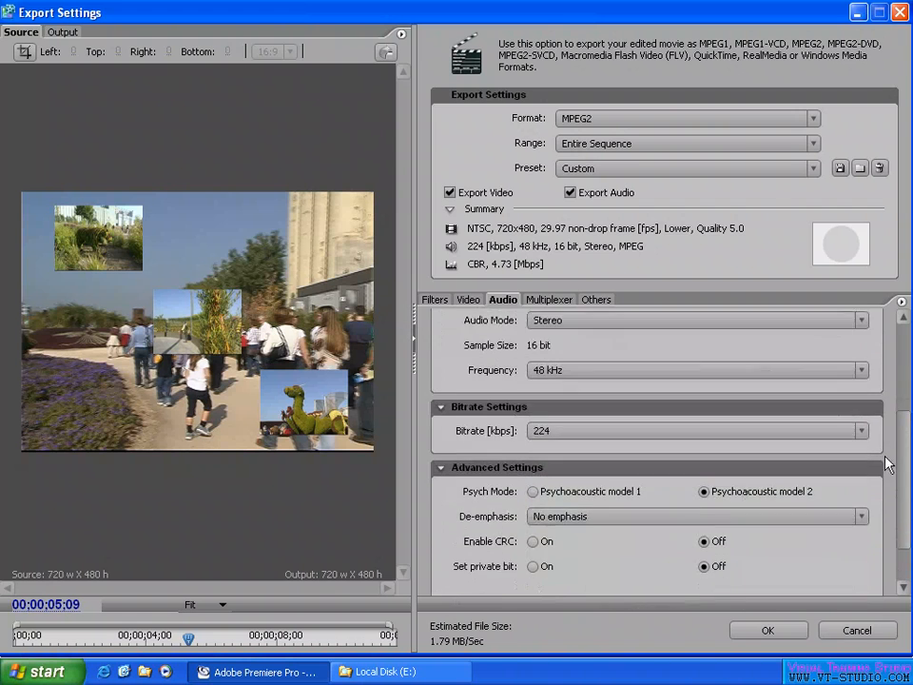
scroll(885, 455, "up", 3)
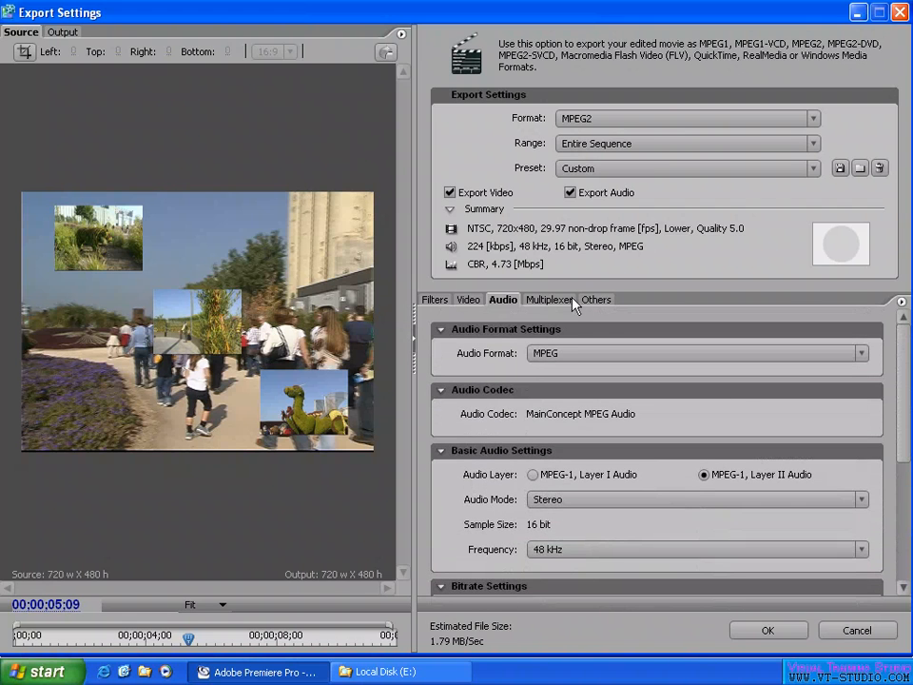
Step: Examine the MPEG2 multiplexing options, keeping MPEG-2, and display the FTP and log file settings
left_click(569, 300)
left_click(611, 352)
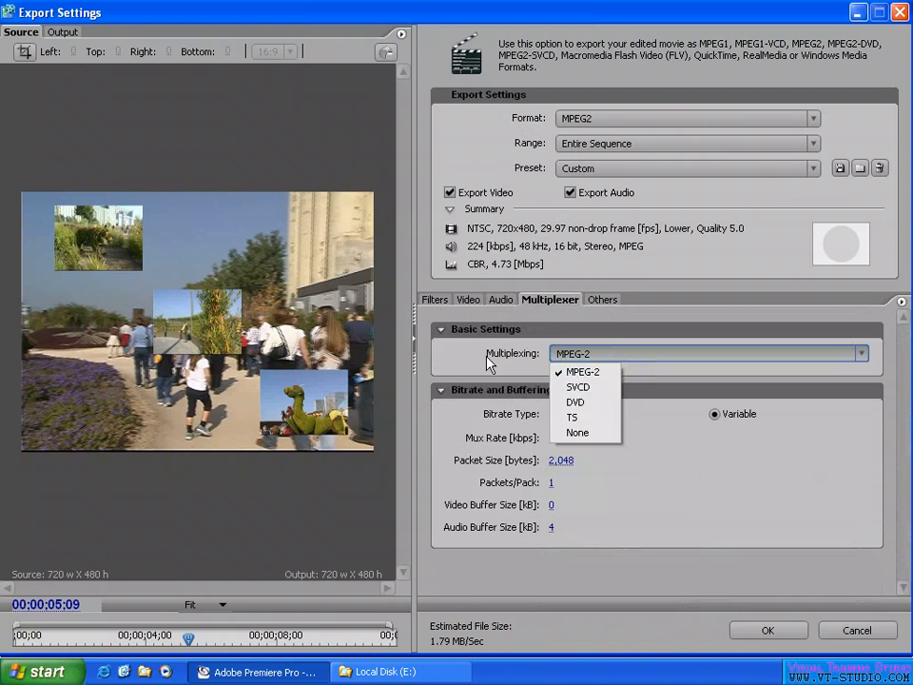
left_click(545, 362)
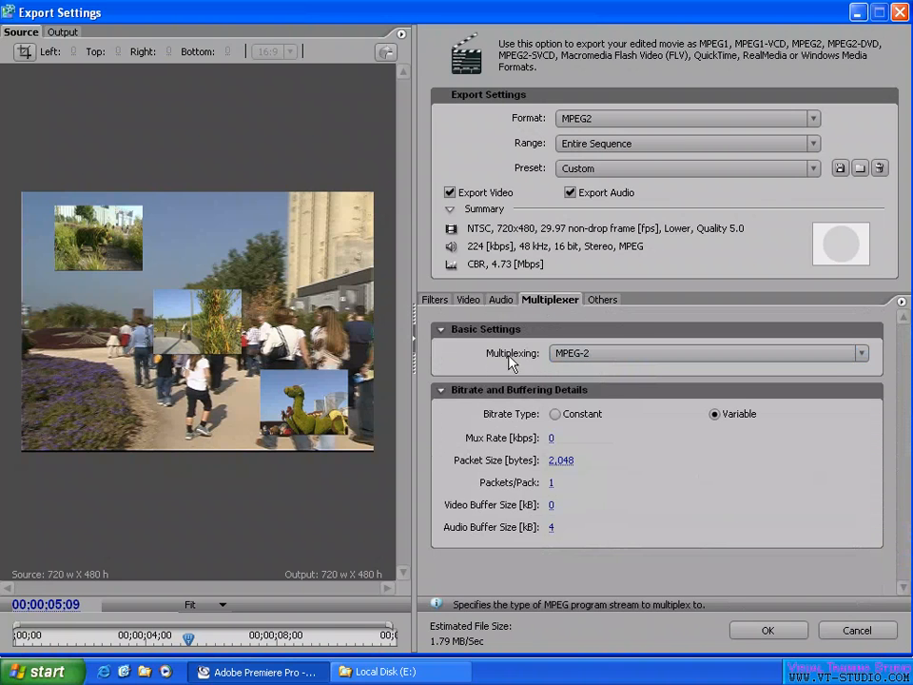
left_click(642, 357)
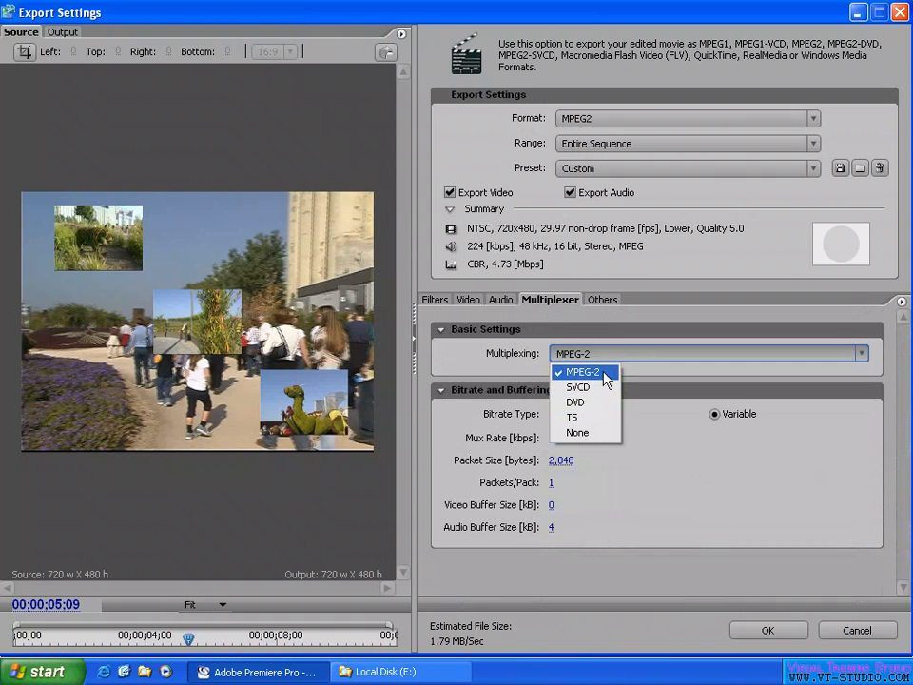
left_click(502, 350)
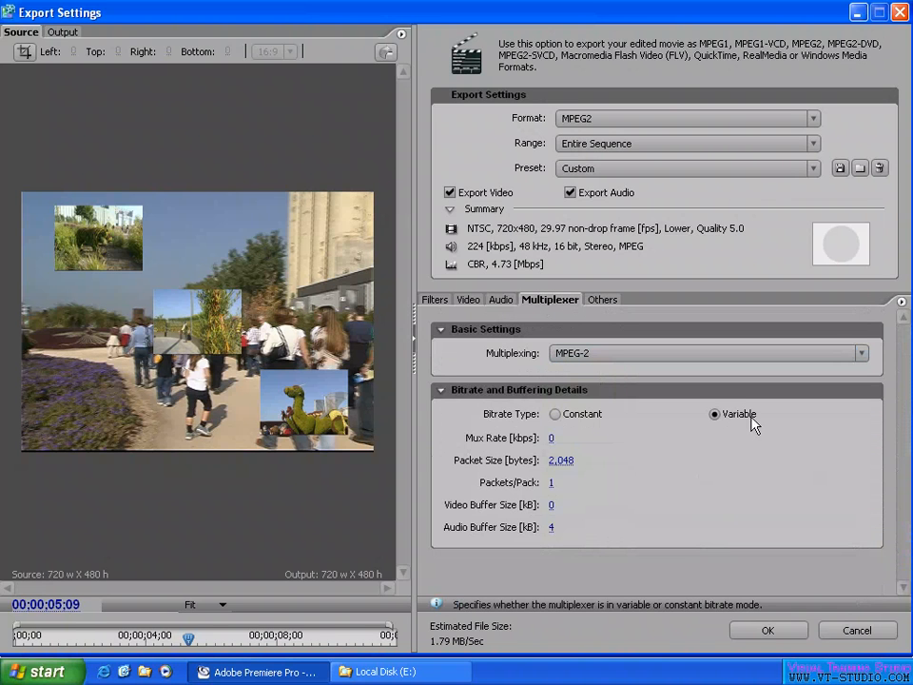
left_click(596, 299)
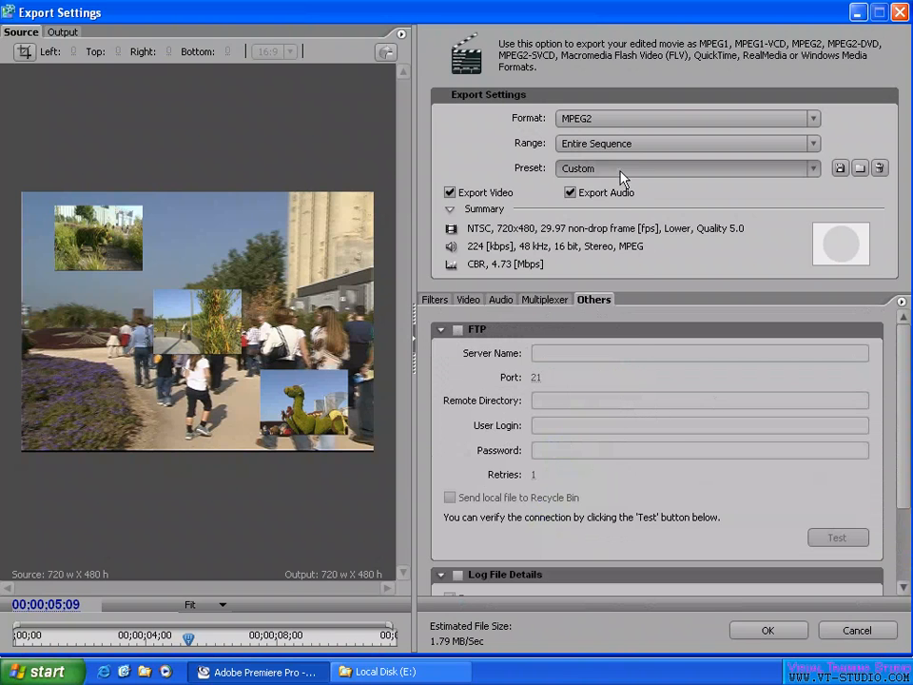
Step: Set the export format to MPEG2-DVD with the preset NTSC DV 4:3 Low Quality 4MB VBR 2 Pass
left_click(631, 119)
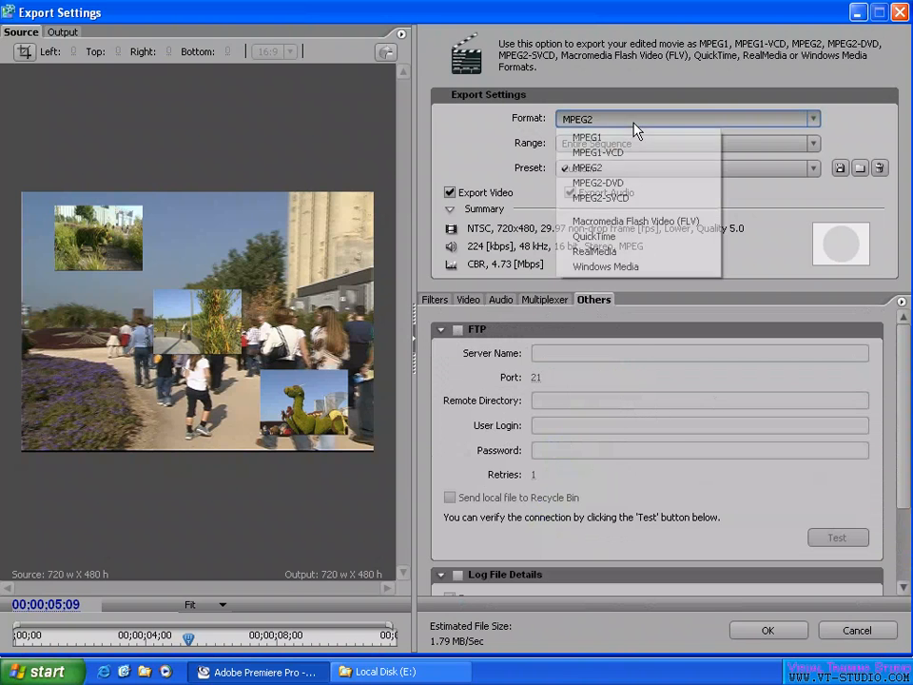
left_click(648, 184)
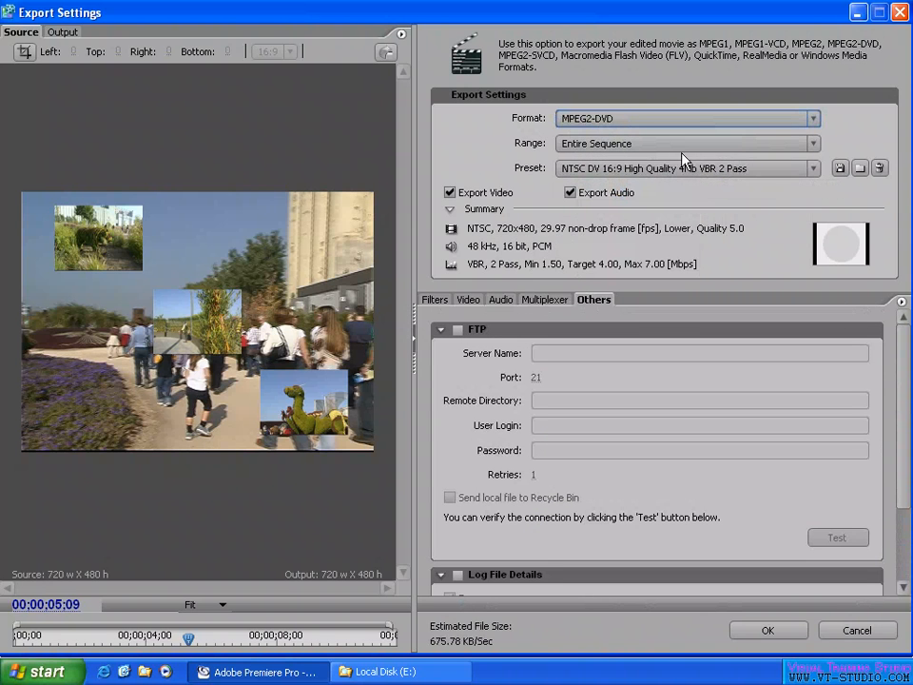
left_click(617, 169)
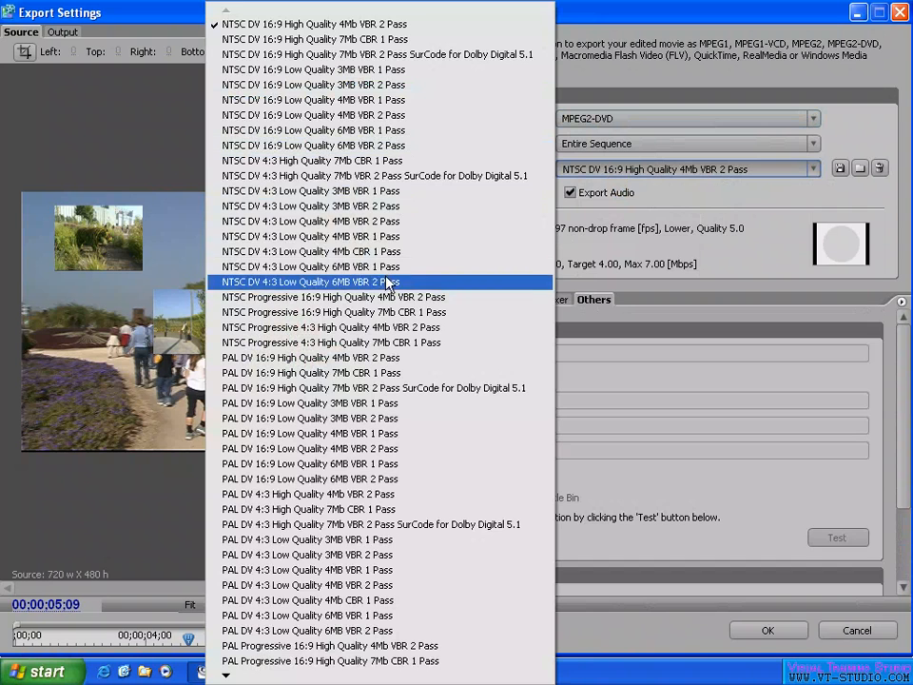
left_click(346, 222)
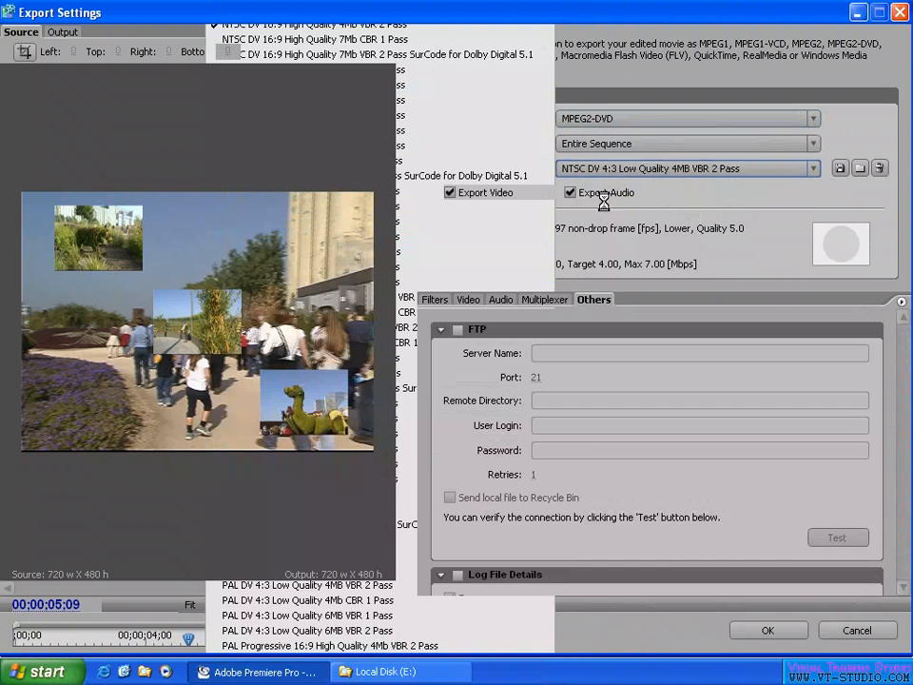
Step: Review the basic video, bitrate and GOP settings of the MPEG2-DVD format, keeping MPEG2-DVD selected
left_click(481, 305)
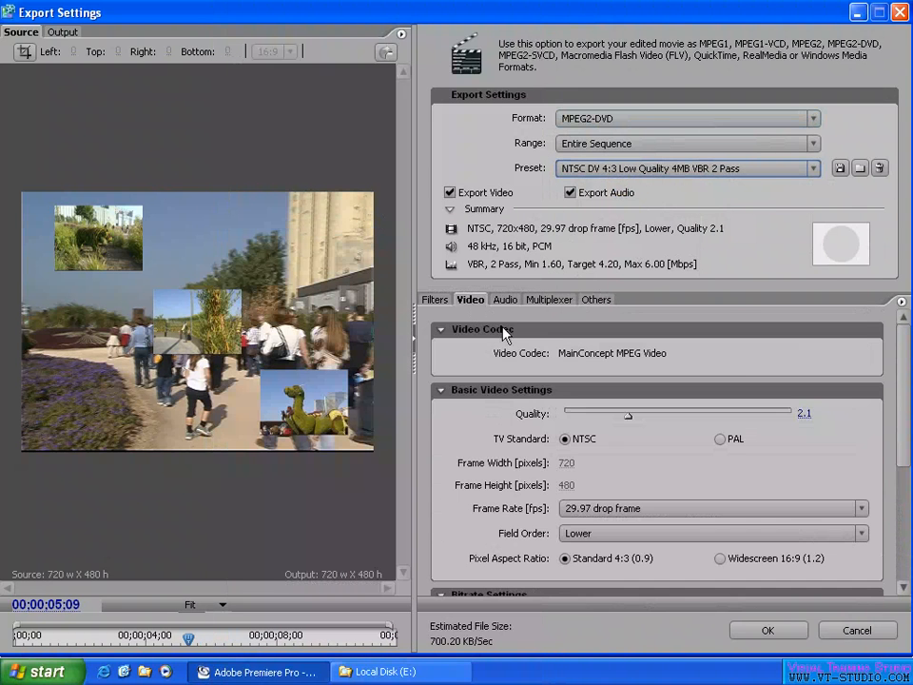
left_click_drag(903, 369, 903, 501)
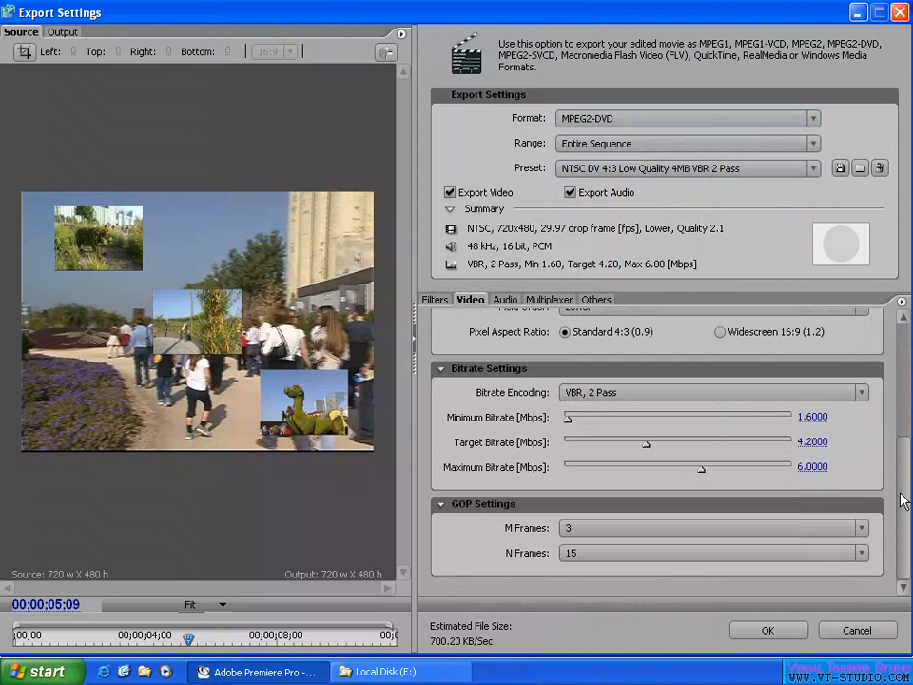
left_click(621, 120)
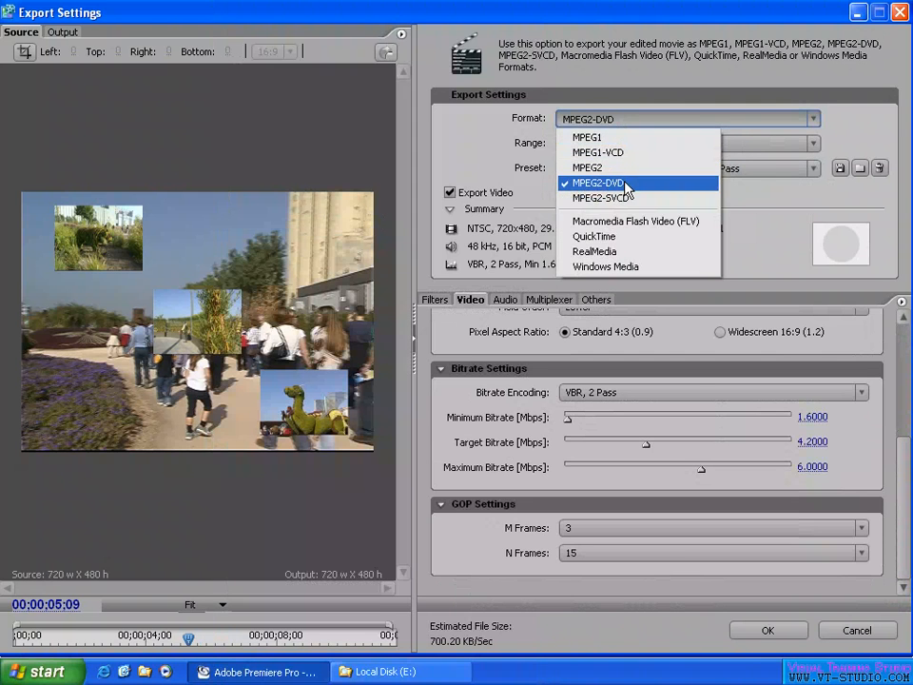
left_click(603, 183)
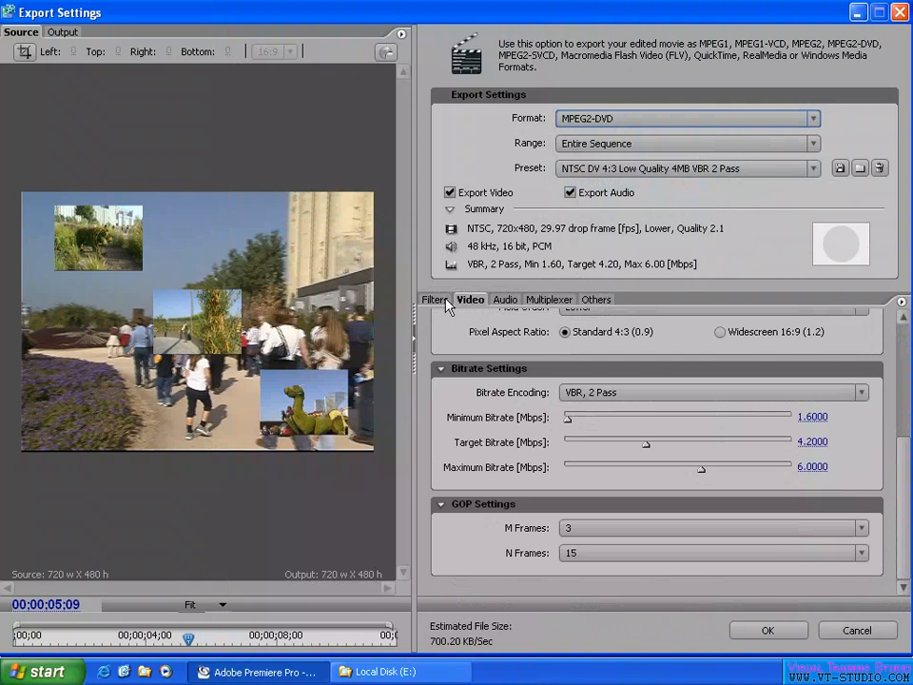
left_click_drag(899, 476, 897, 347)
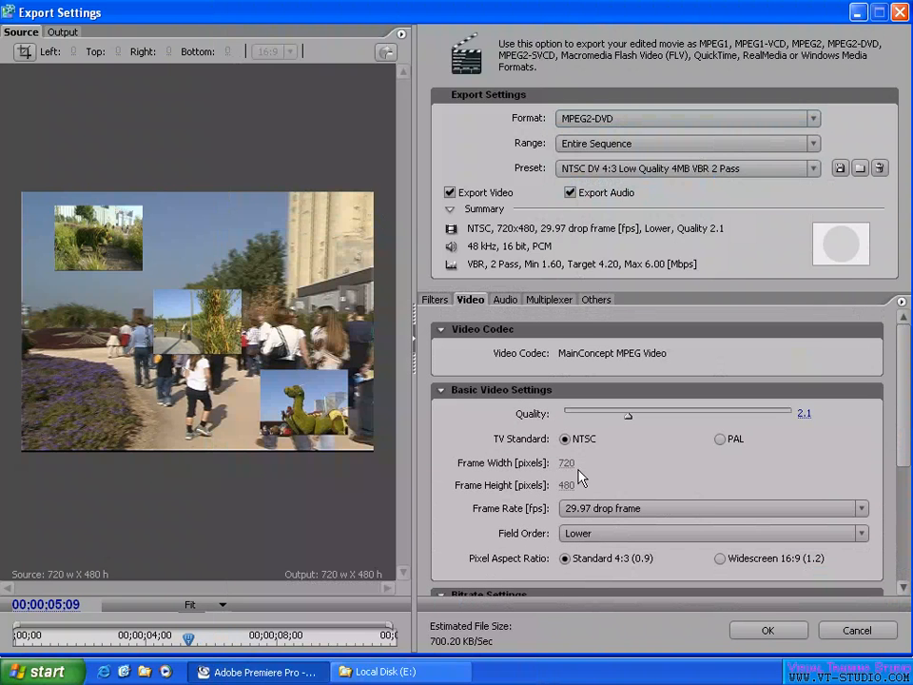
Step: Try the Widescreen 16:9 pixel aspect ratio, return to Standard 4:3, and keep MPEG2-DVD as the format
left_click(746, 568)
left_click(571, 559)
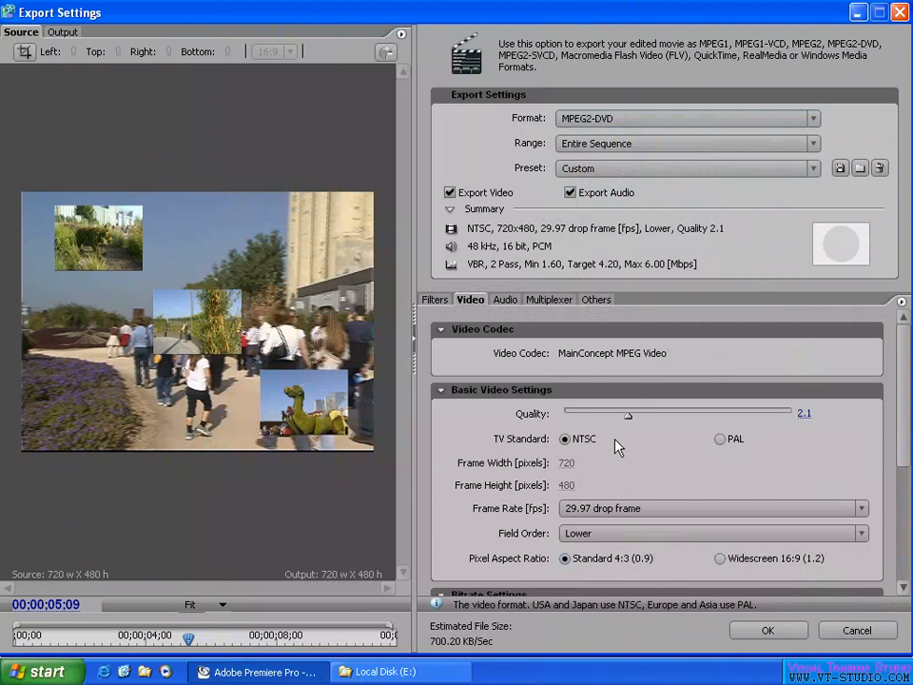
left_click(601, 119)
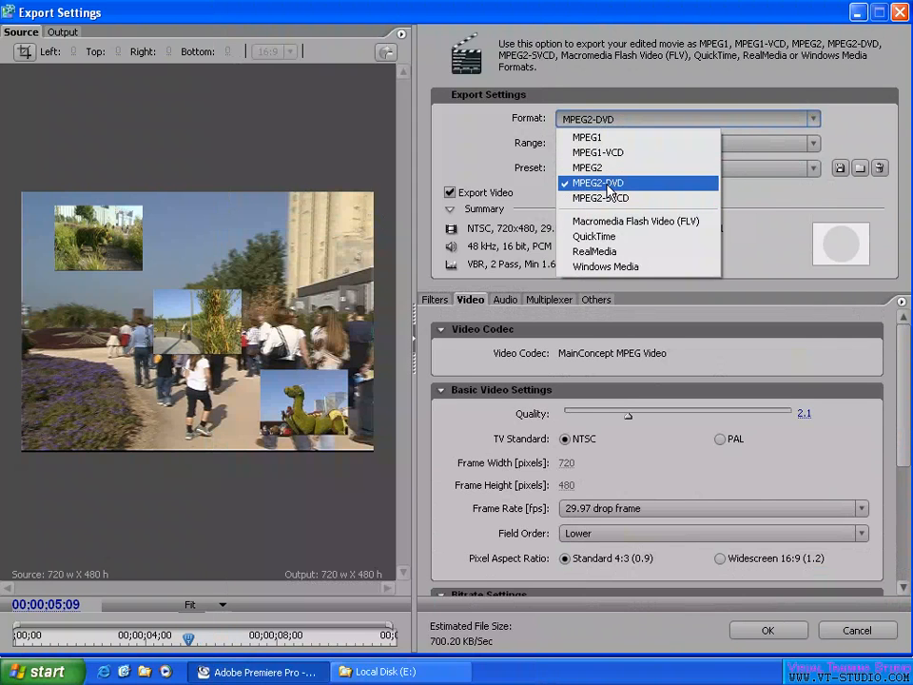
left_click(609, 190)
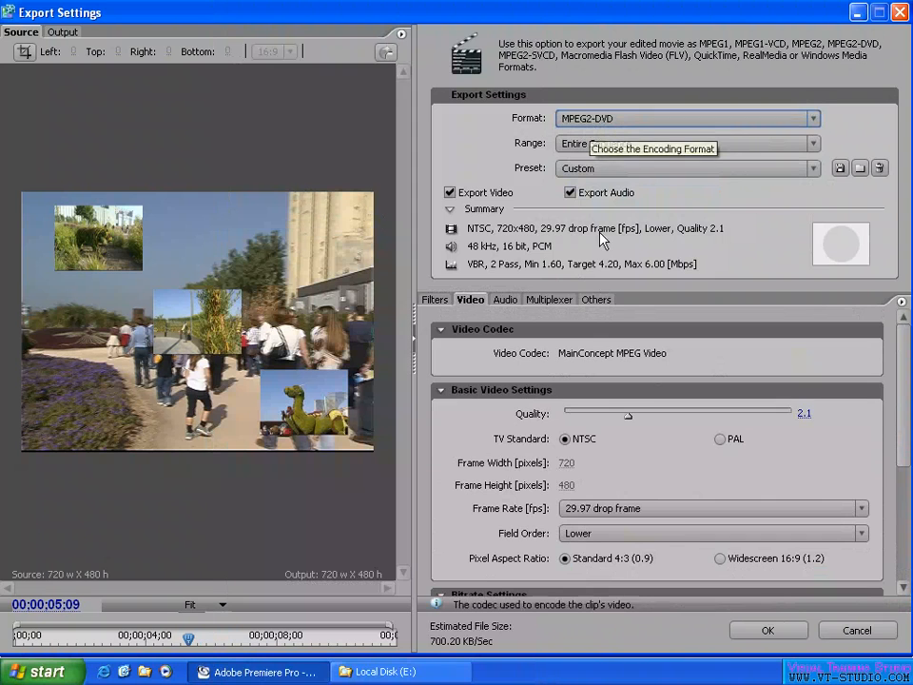
Step: Compare the audio settings and the multiplexer settings of the MPEG2-DVD format
left_click(505, 300)
left_click(548, 300)
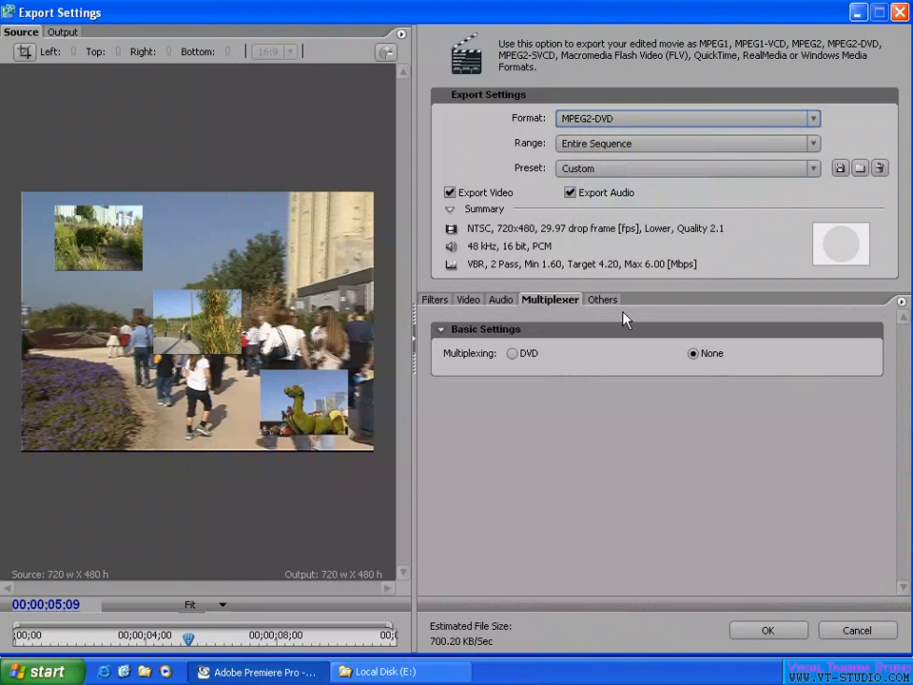
left_click(501, 300)
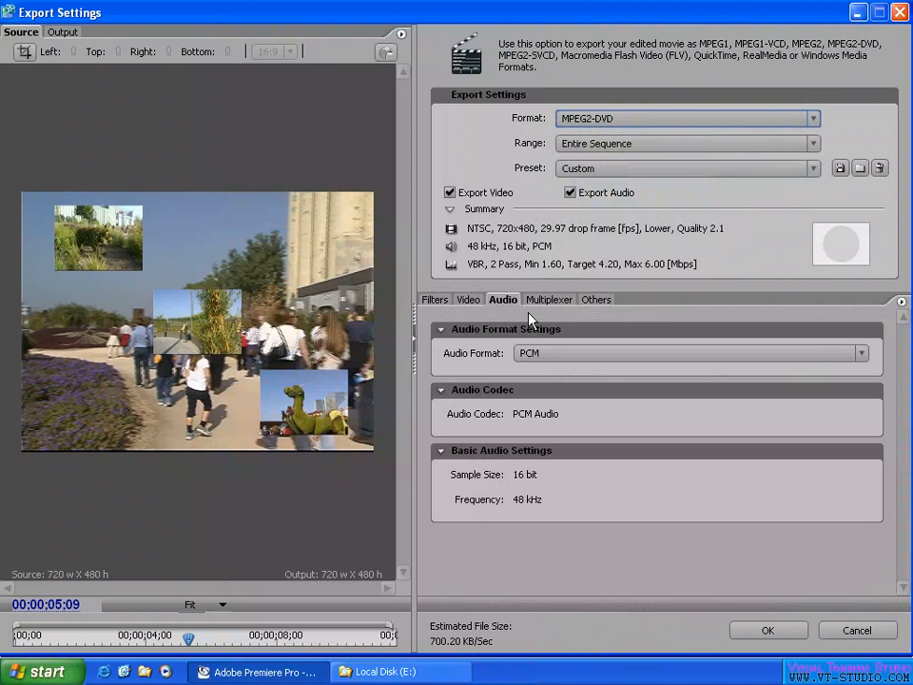
left_click(547, 302)
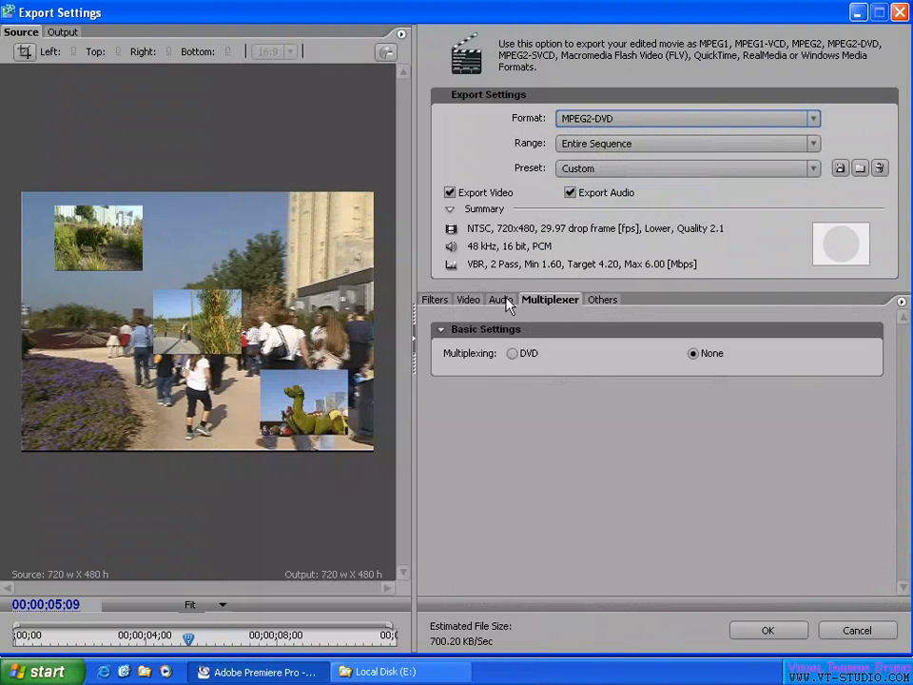
left_click(503, 303)
Step: Try DVD multiplexing in the MPEG2-DVD multiplexer settings and return it to None
left_click(553, 301)
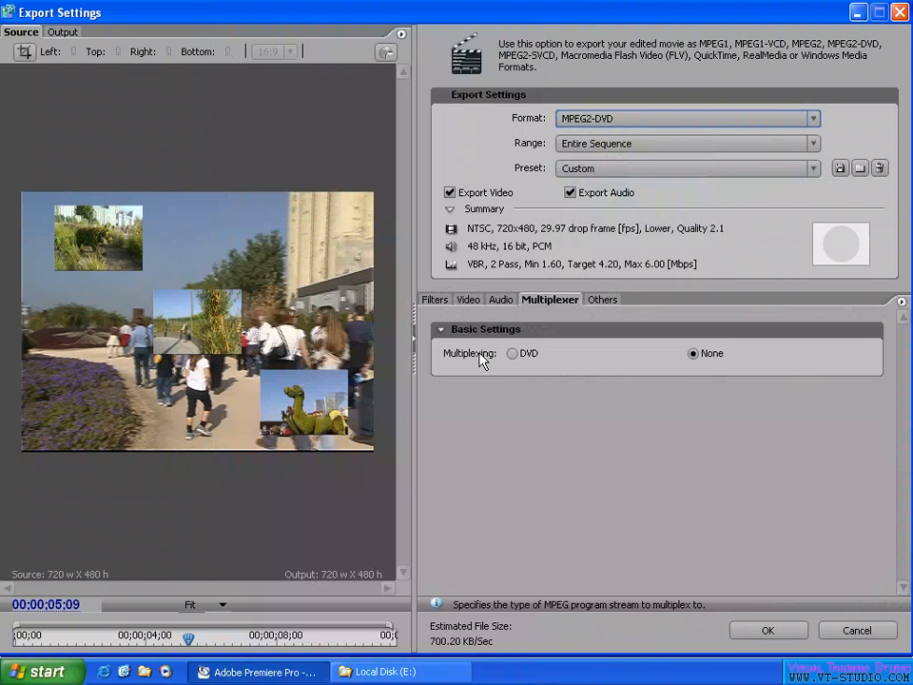
left_click(513, 354)
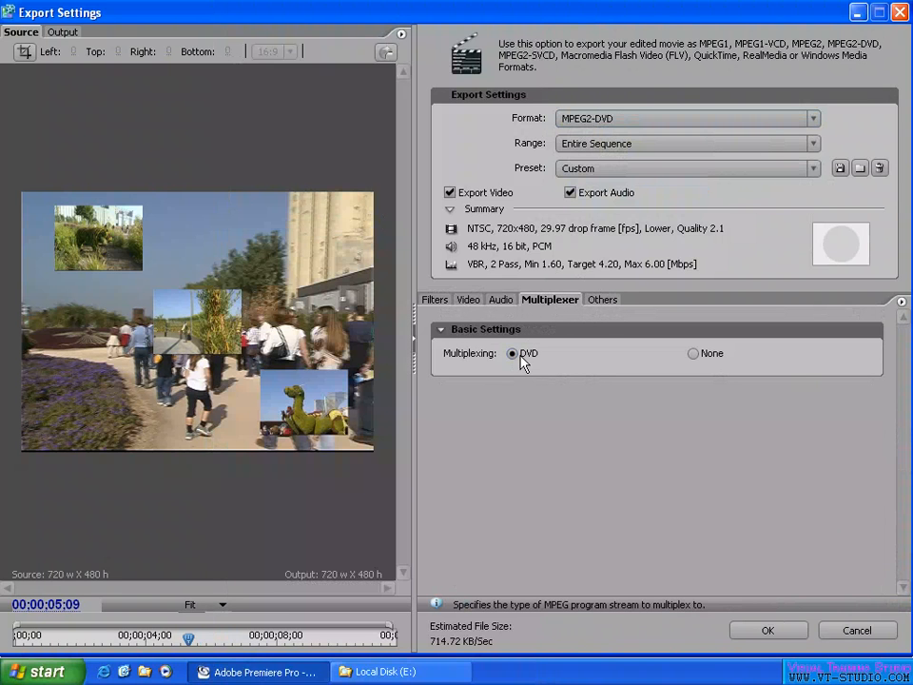
left_click(701, 357)
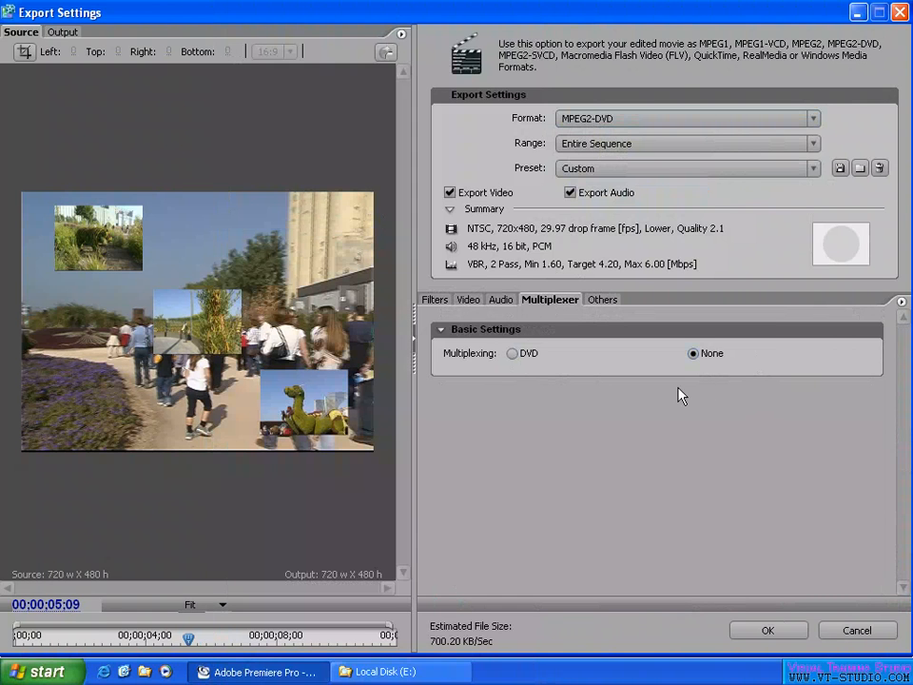
Step: Switch the format to MPEG2-SVCD and review its presets, keeping NTSC SVCD High Quality Standard Bitrate CBR 1 Pass, plus its video and audio settings
left_click(623, 120)
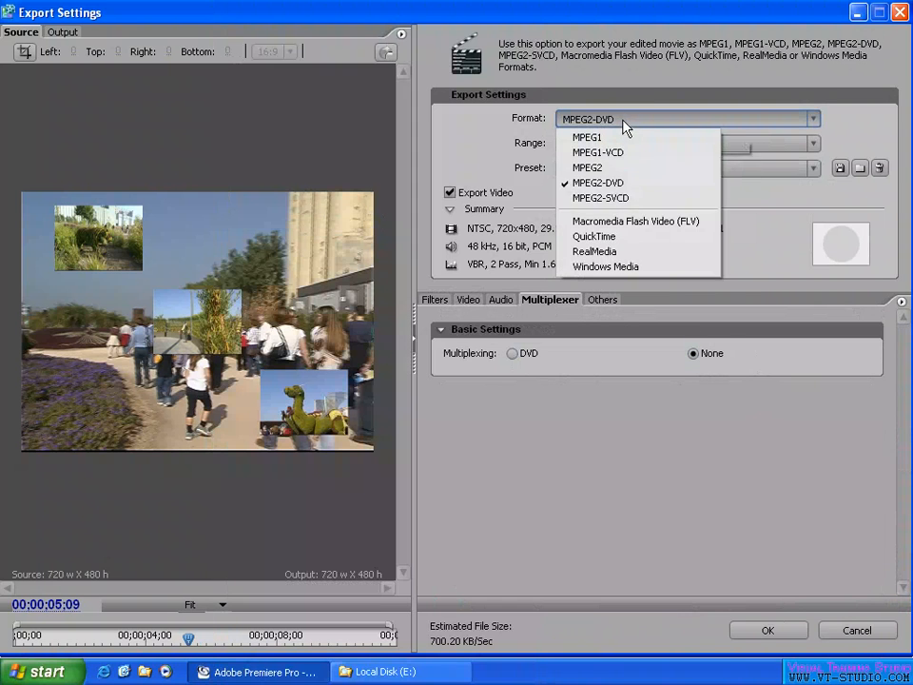
left_click(646, 198)
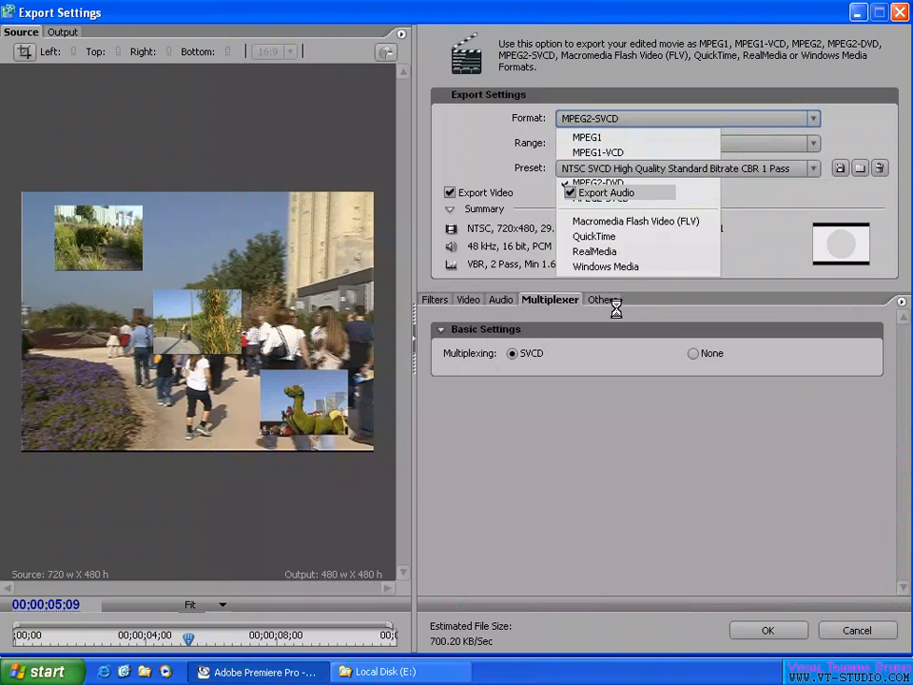
left_click(615, 170)
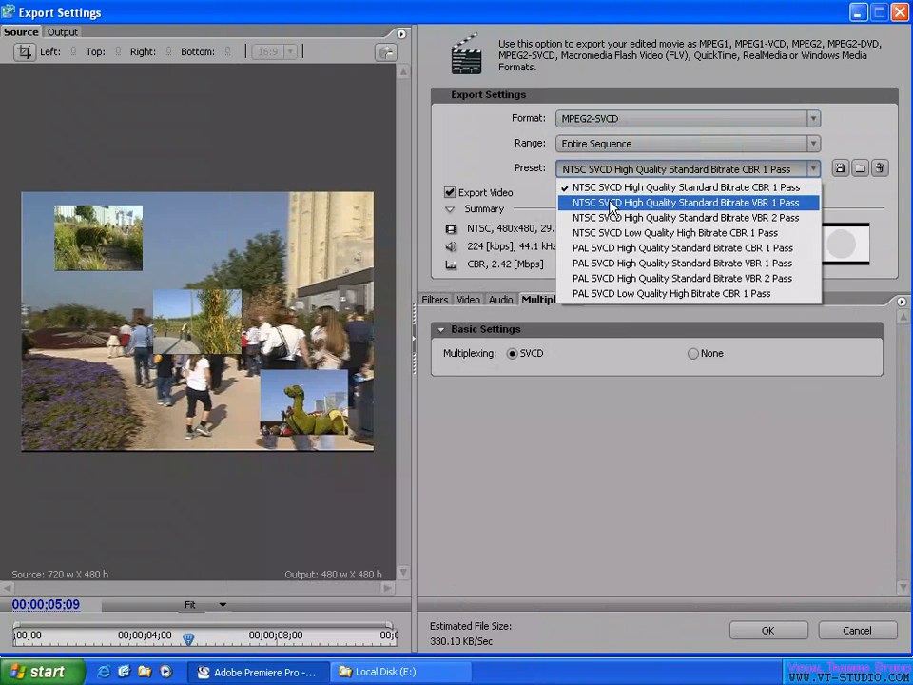
left_click(467, 301)
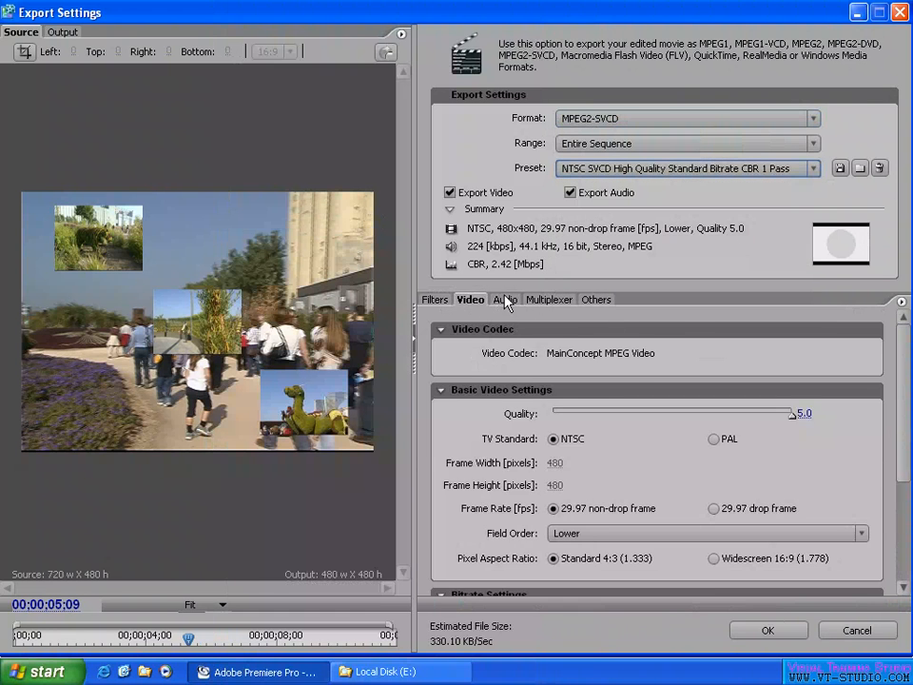
left_click(503, 300)
left_click(470, 300)
Step: Set the export format to Macromedia Flash Video (FLV) and examine its presets, keeping FLV8 NTSC 400k
left_click(646, 120)
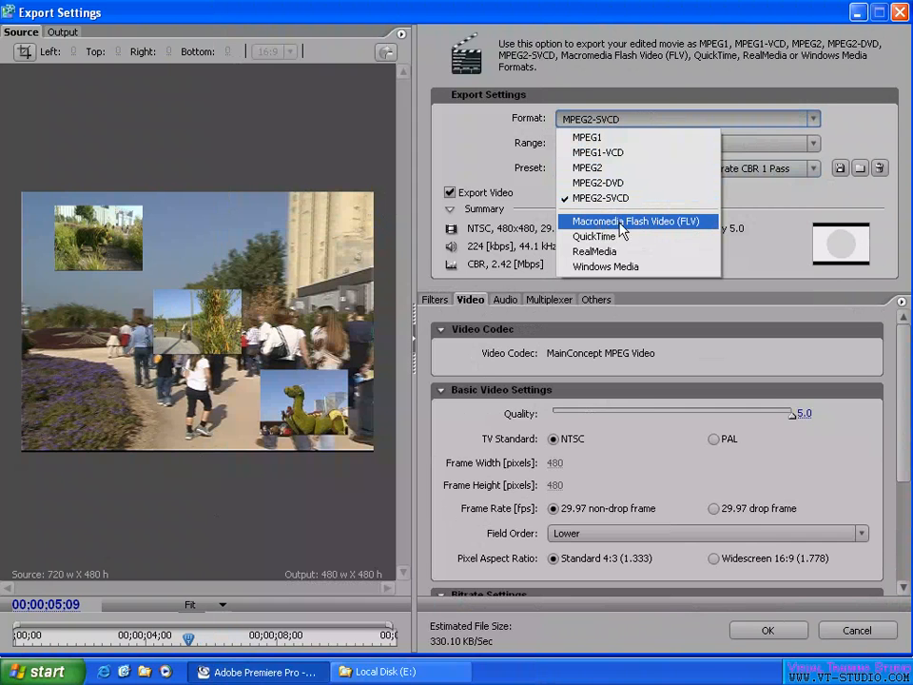
left_click(647, 224)
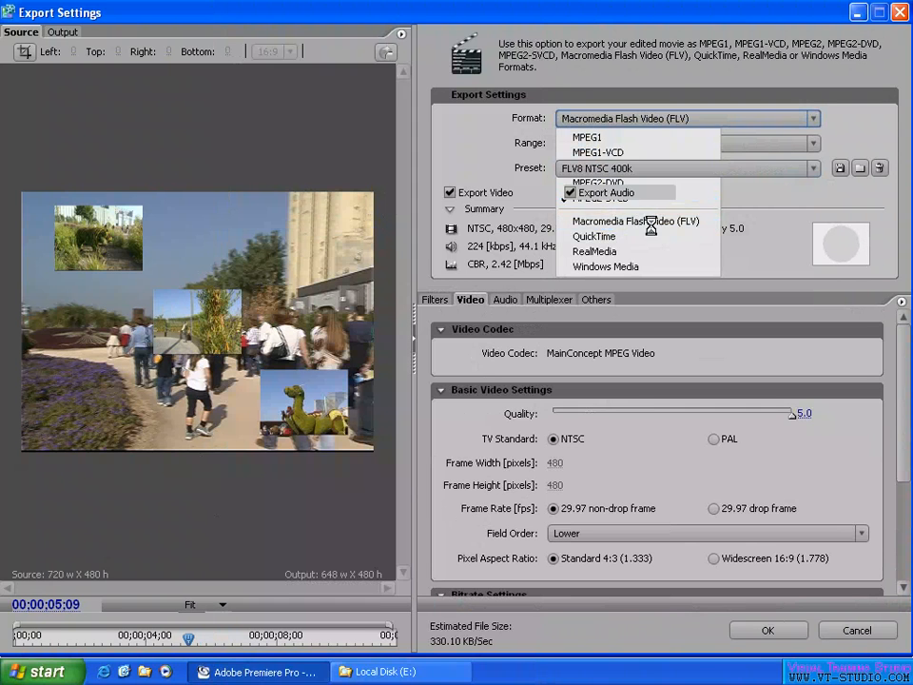
left_click(622, 171)
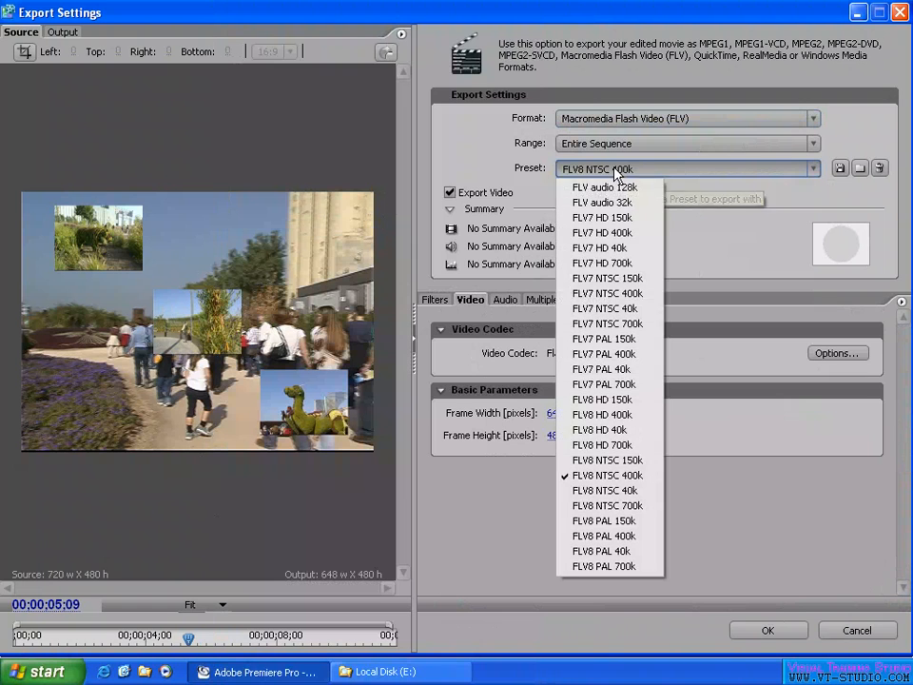
left_click(449, 141)
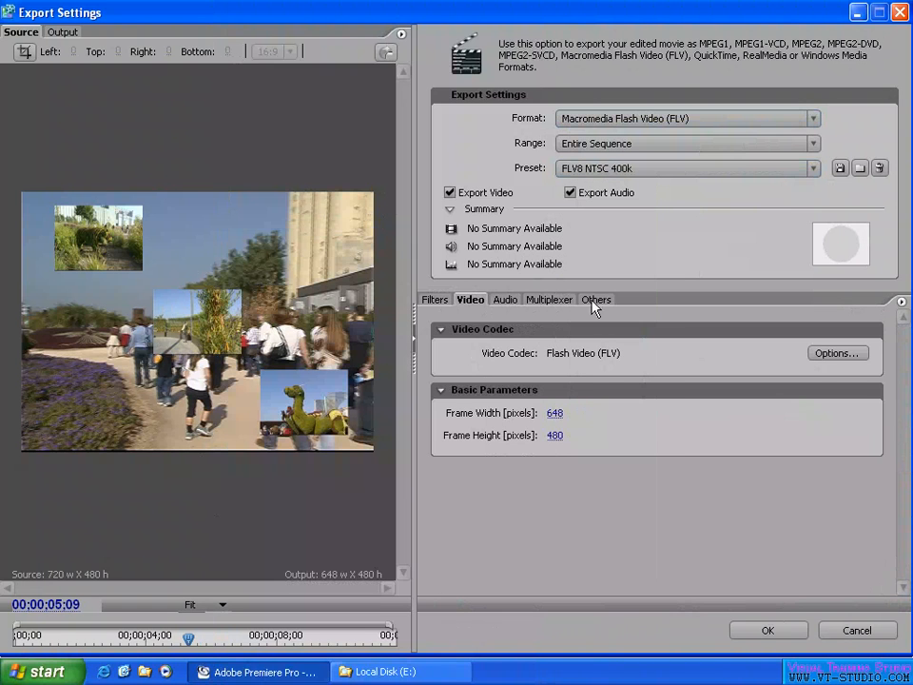
Step: Look through the audio, multiplexer, other, filter and video settings available for the Flash Video format
left_click(514, 299)
left_click(562, 301)
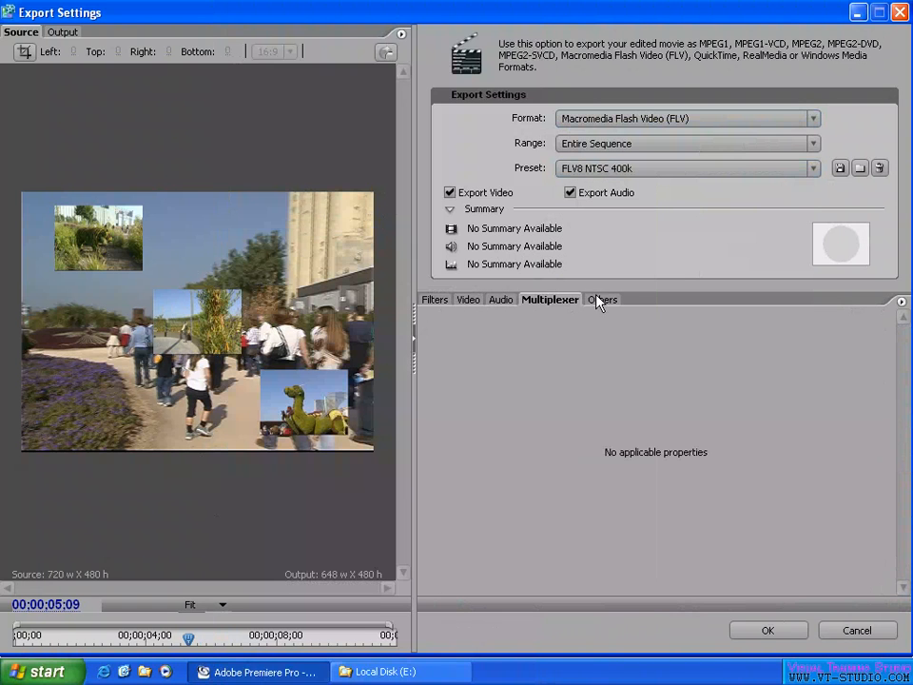
left_click(596, 300)
left_click(437, 300)
left_click(473, 300)
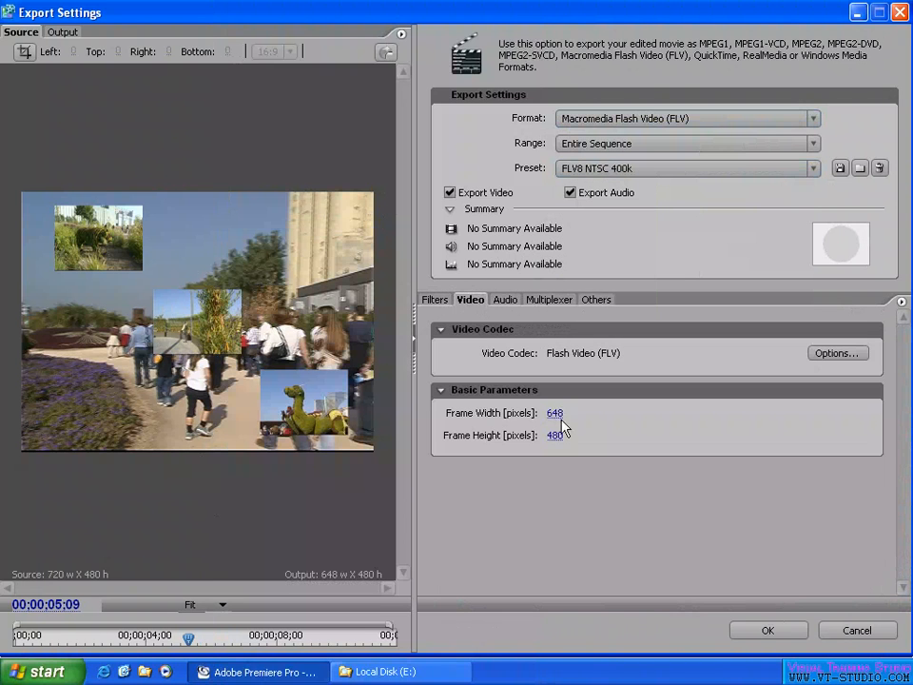
Step: Show the advanced encoding settings for the Flash Video audio codec, keeping the Flash 8 - Medium Quality (400kbps) profile
left_click(505, 299)
left_click(845, 356)
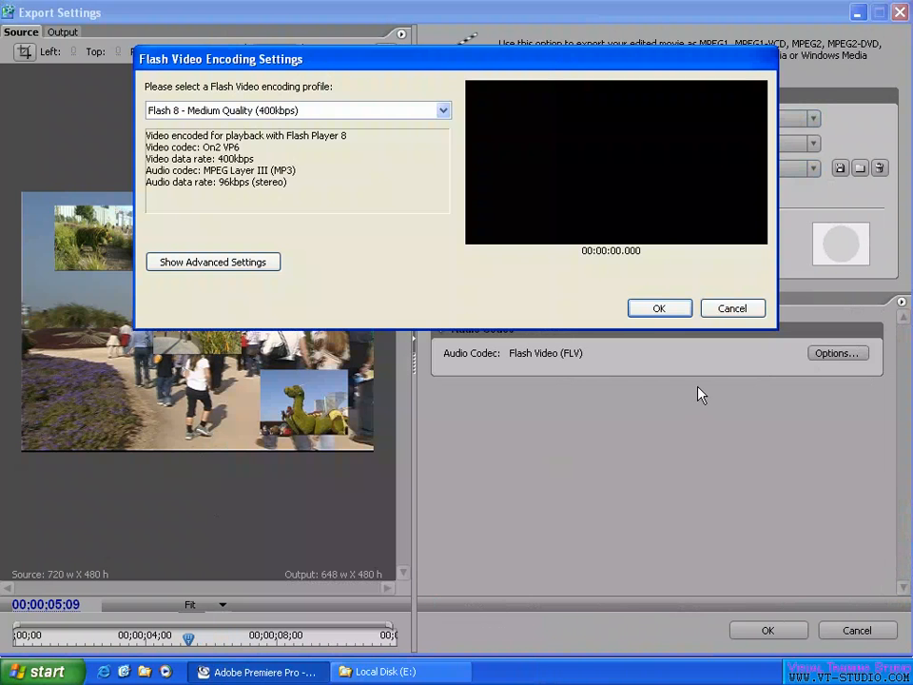
left_click(327, 112)
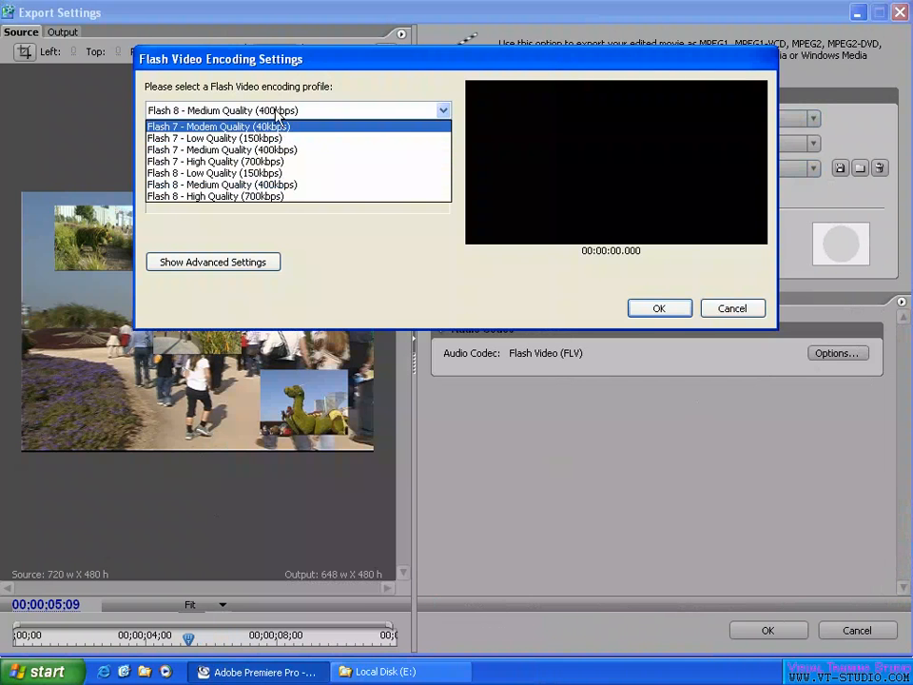
left_click(277, 185)
left_click(232, 264)
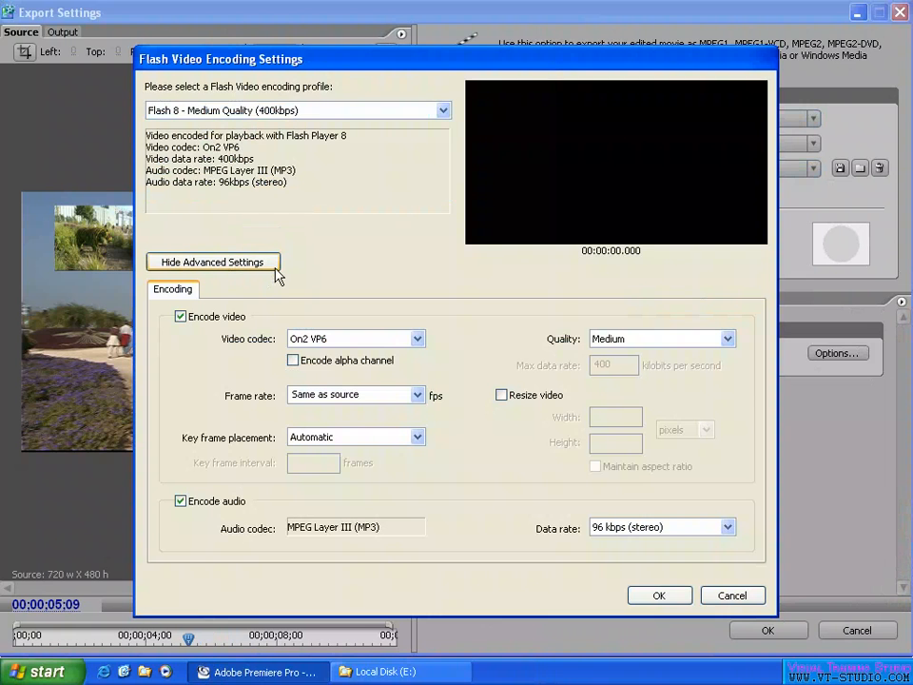
Step: Try Sorenson Spark in the Flash encoding settings, return to On2 VP6 and cancel, and check the multiplexer and FTP settings
left_click(355, 342)
left_click(350, 356)
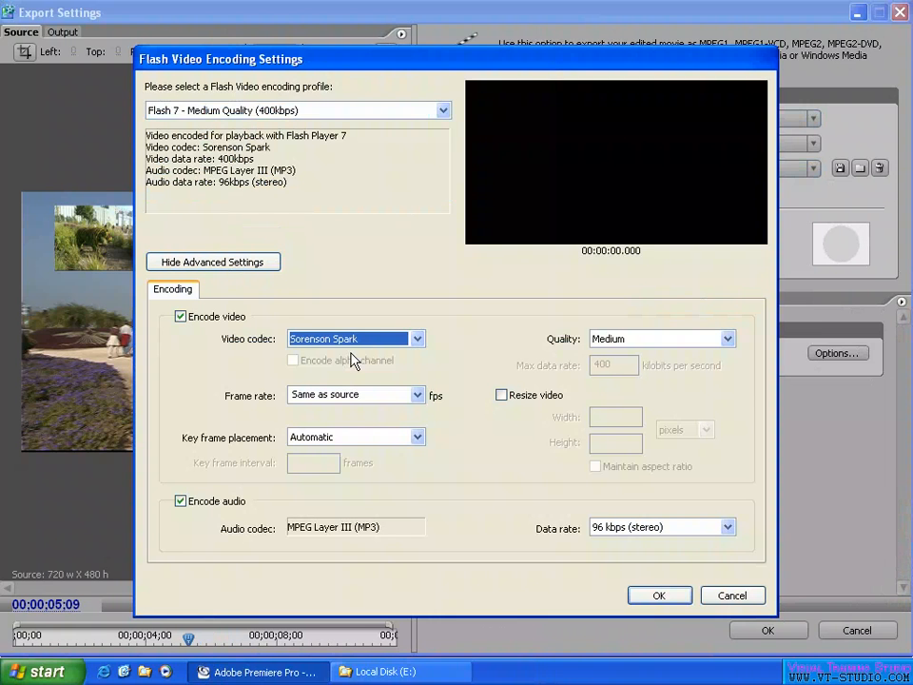
left_click(355, 341)
left_click(366, 370)
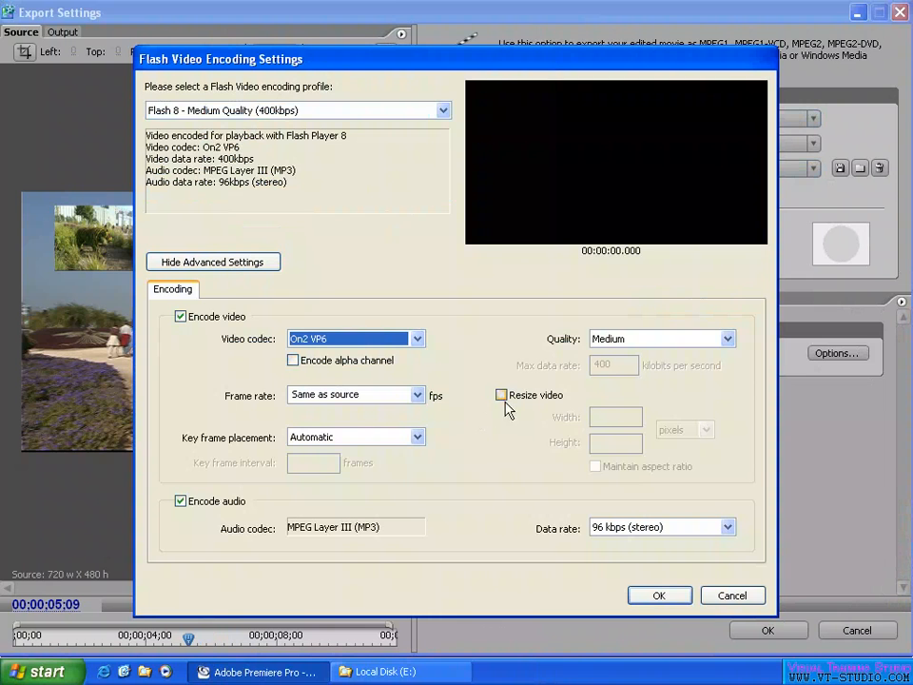
left_click(733, 597)
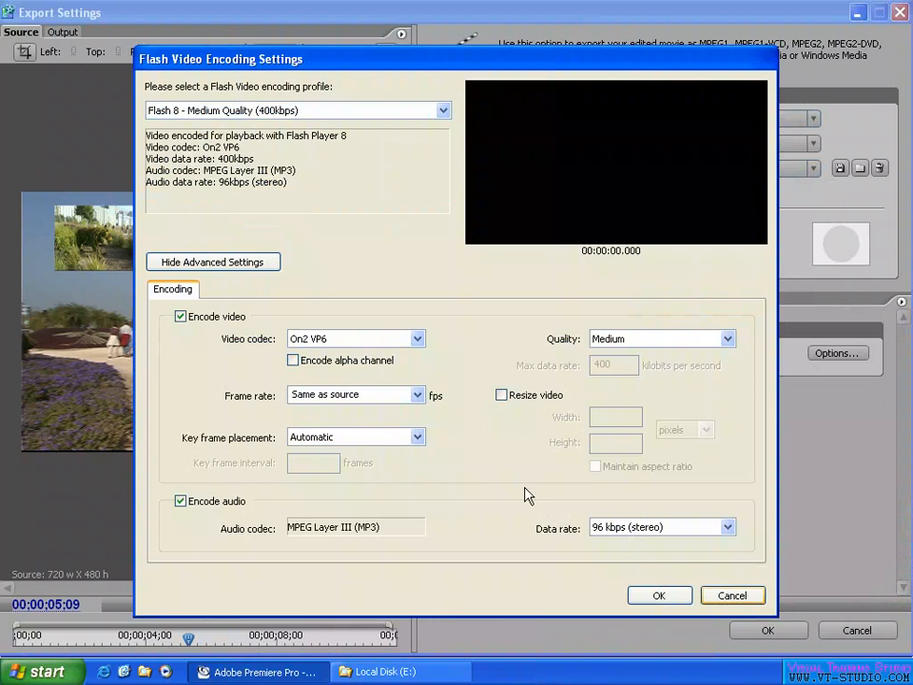
left_click(729, 597)
left_click(548, 301)
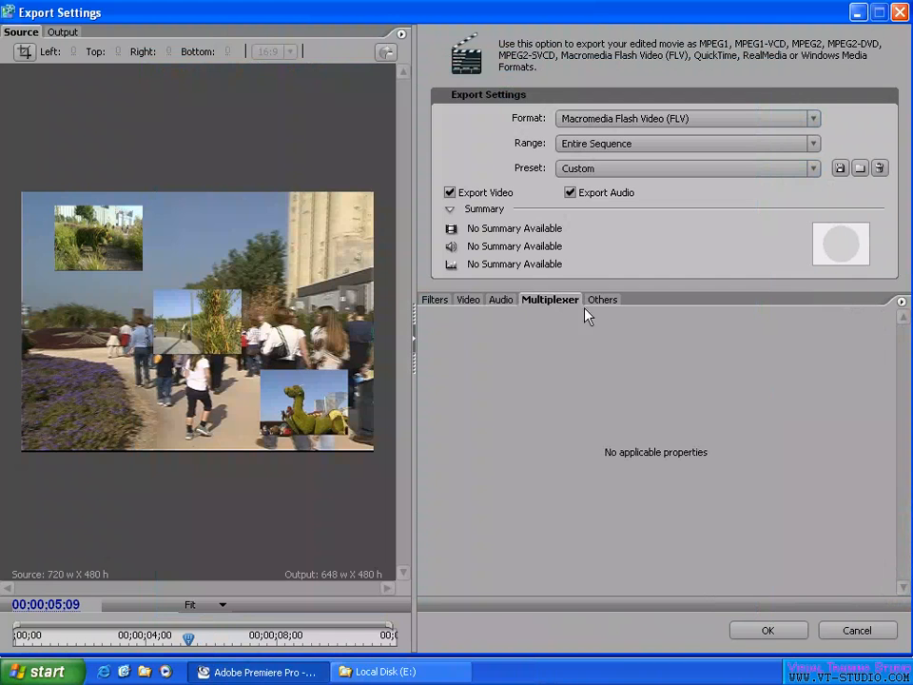
left_click(597, 301)
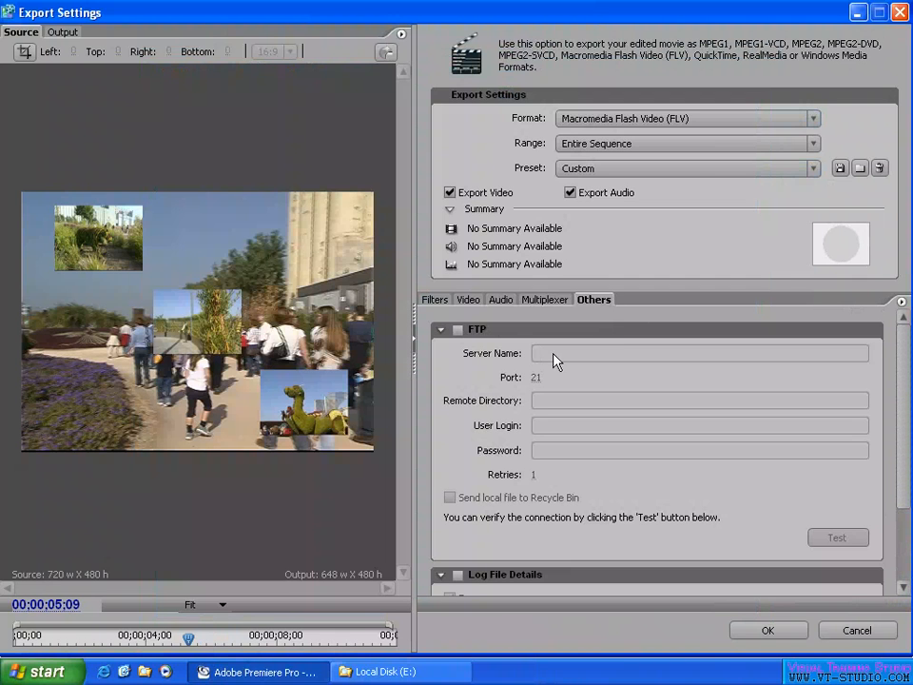
Step: Set the export format to QuickTime and review its presets, keeping QT 256 streaming NTSC
left_click(647, 118)
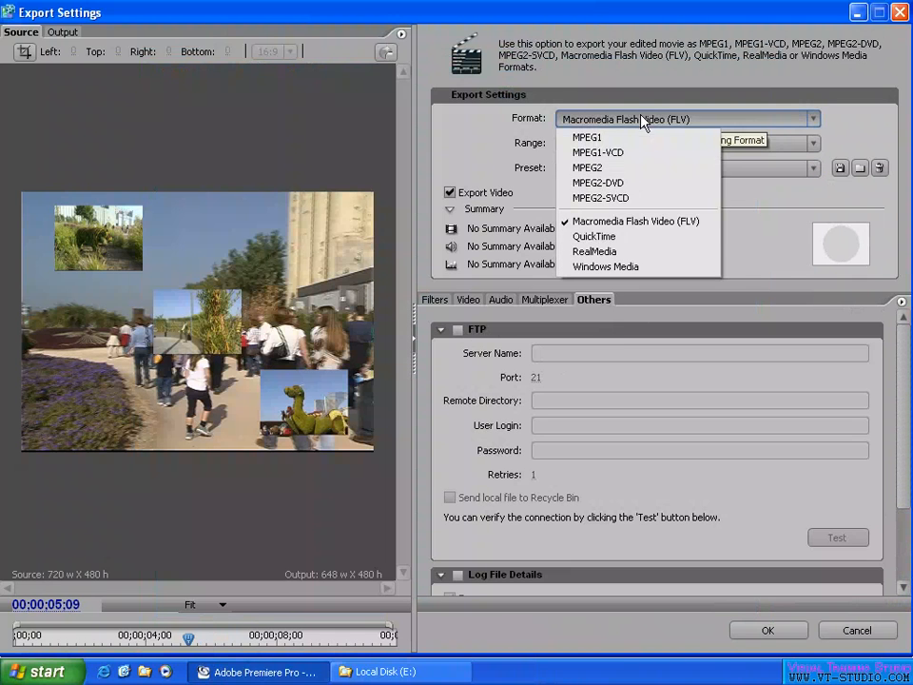
left_click(638, 239)
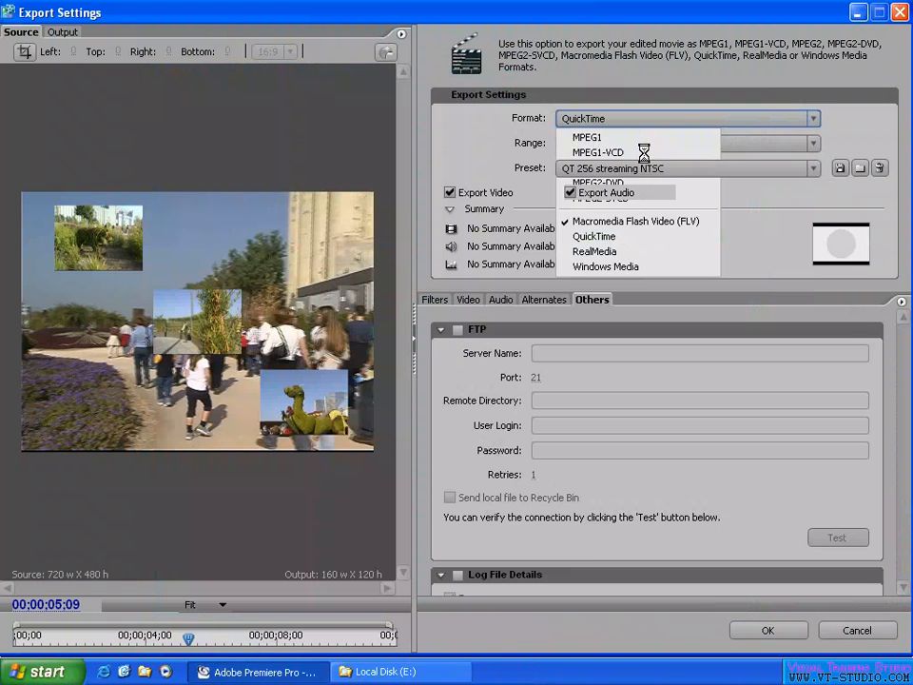
left_click(641, 166)
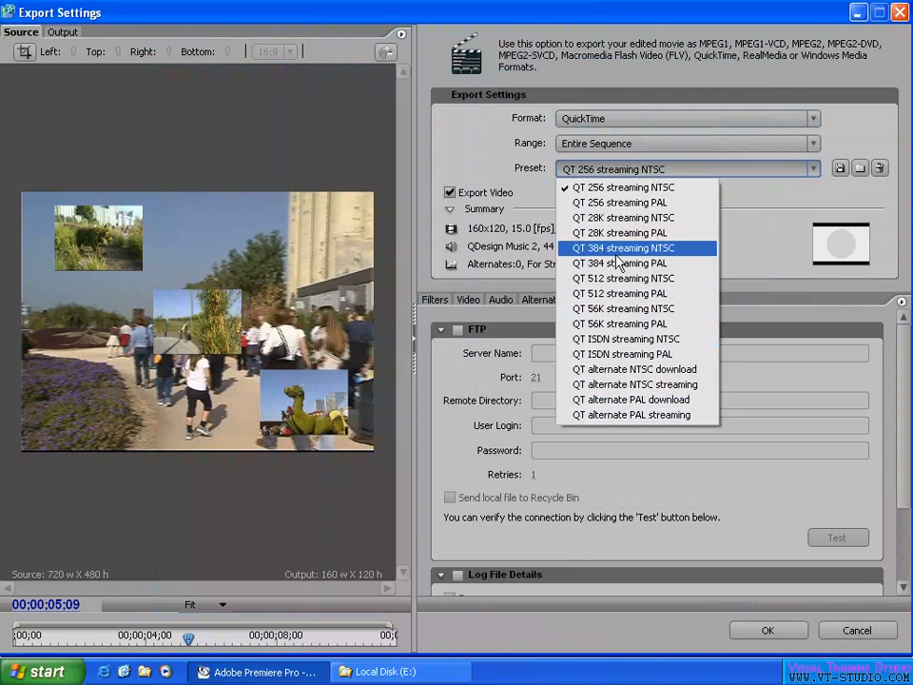
left_click(485, 143)
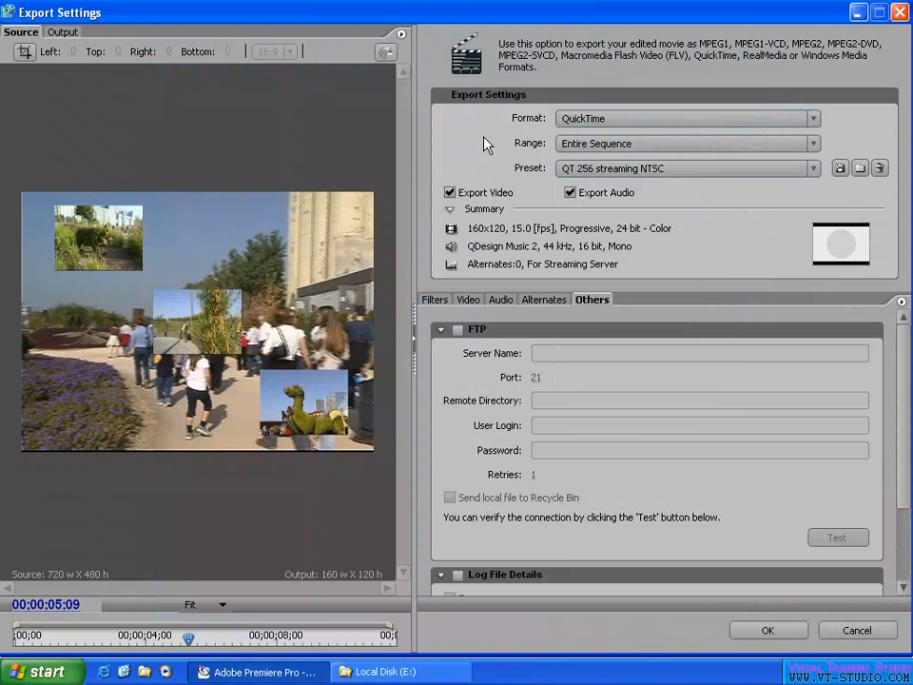
Step: Look through the video, audio, alternates and filter settings available for the QuickTime format
left_click(471, 300)
left_click(507, 302)
left_click(542, 302)
left_click(481, 302)
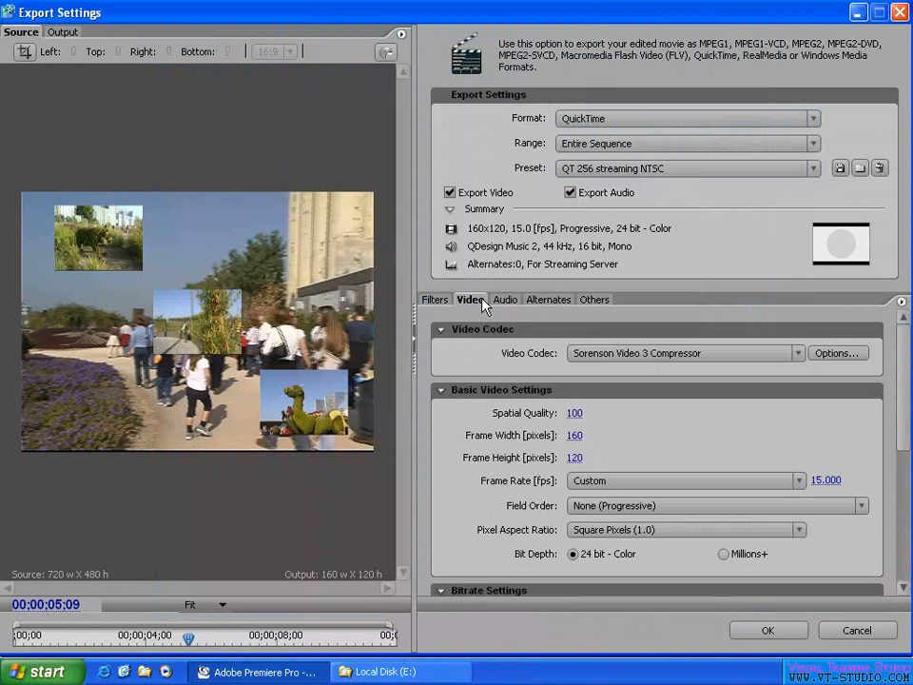
left_click(436, 301)
left_click(470, 300)
scroll(899, 378, "down", 1)
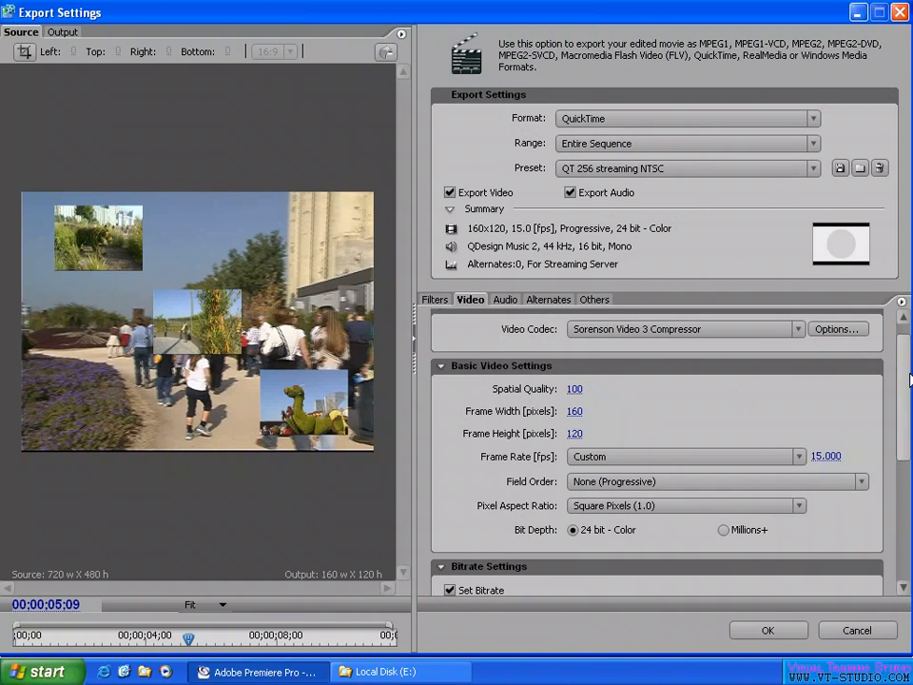
scroll(904, 371, "up", 1)
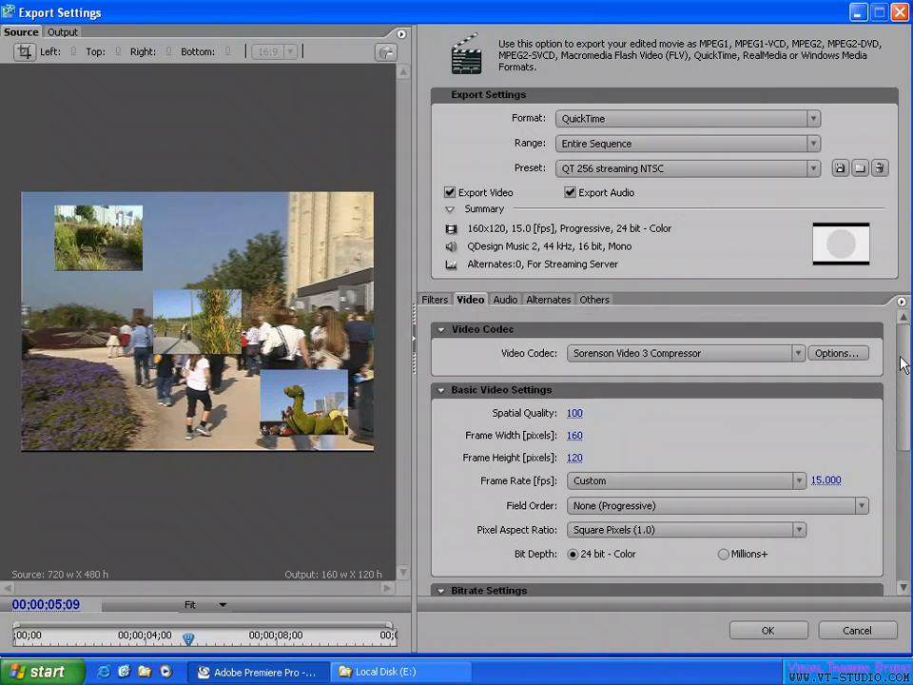
Step: Try Apple None as the QuickTime video codec and return it to Sorenson Video 3 Compressor
left_click(741, 354)
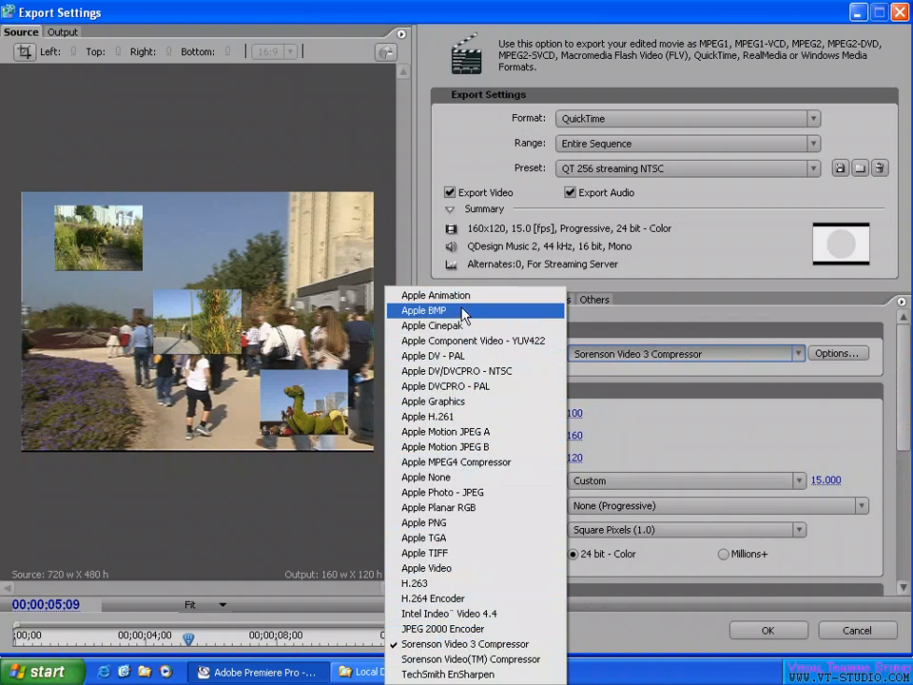
left_click(445, 477)
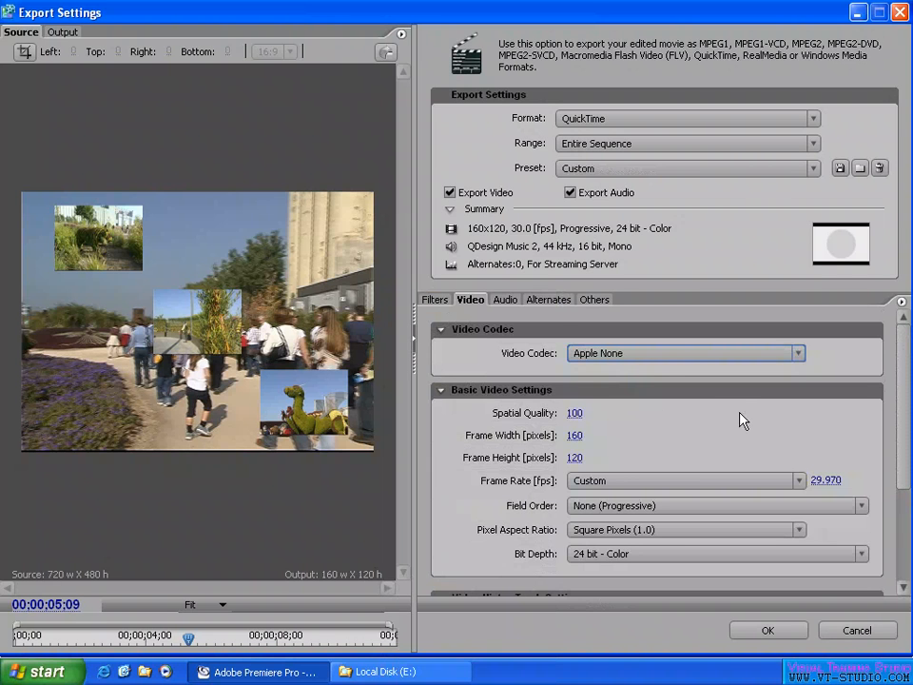
left_click(651, 357)
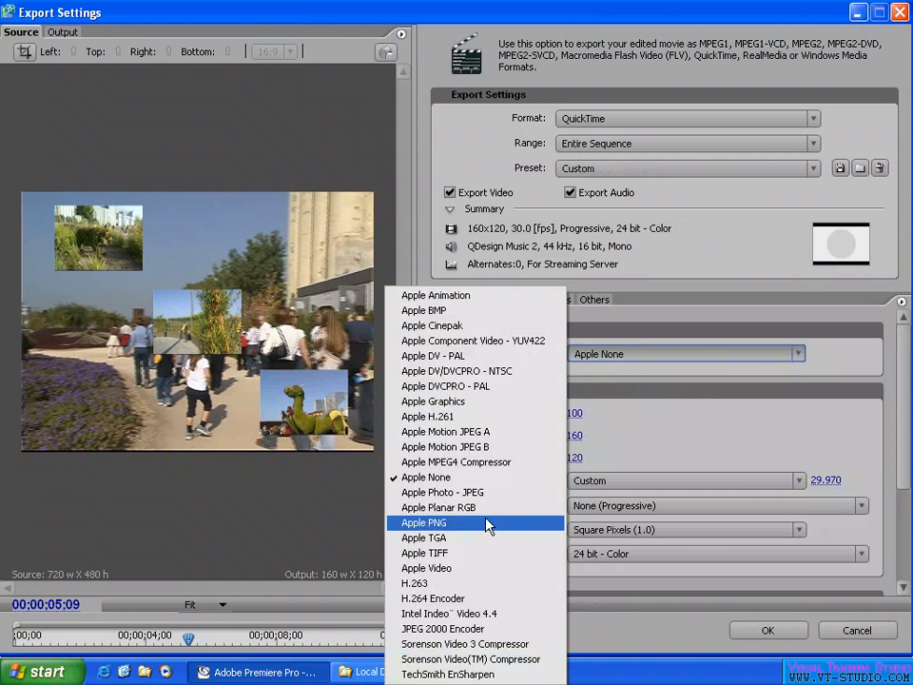
left_click(486, 646)
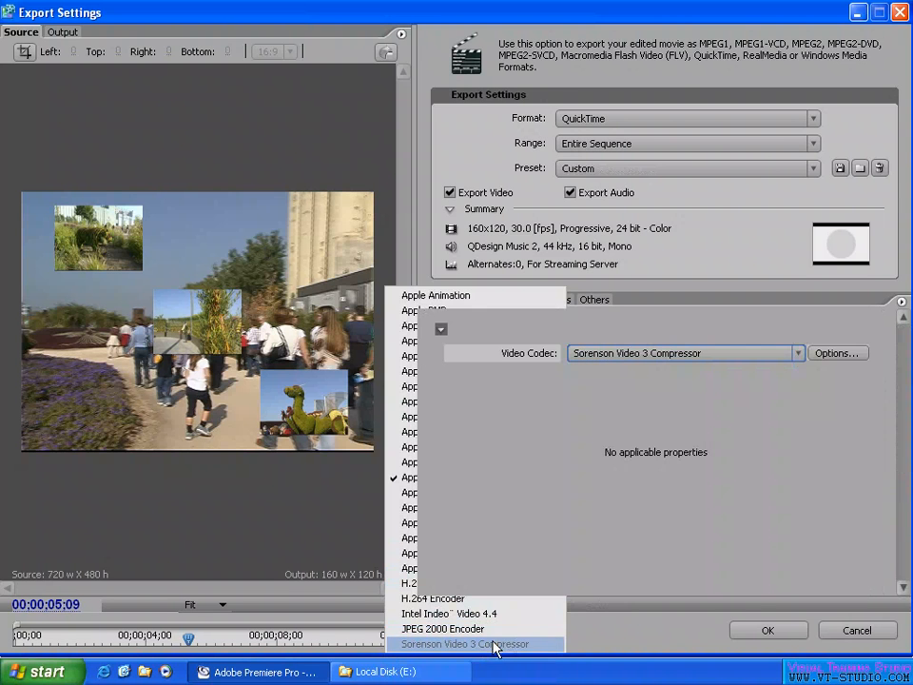
Step: Examine the Sorenson Video 3 codec options and the QuickTime basic video and bitrate settings
left_click(855, 353)
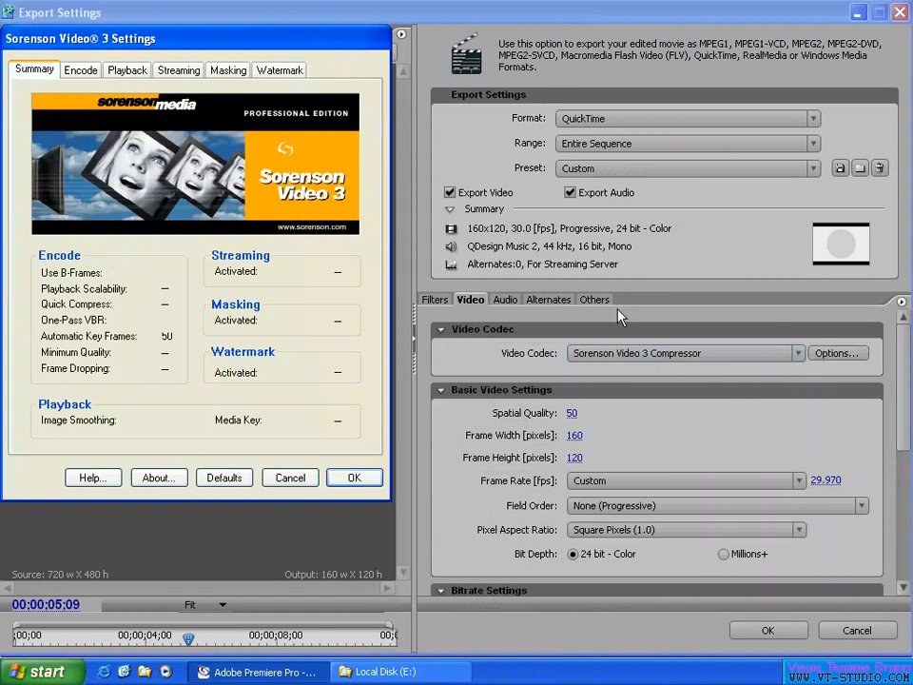
left_click(347, 479)
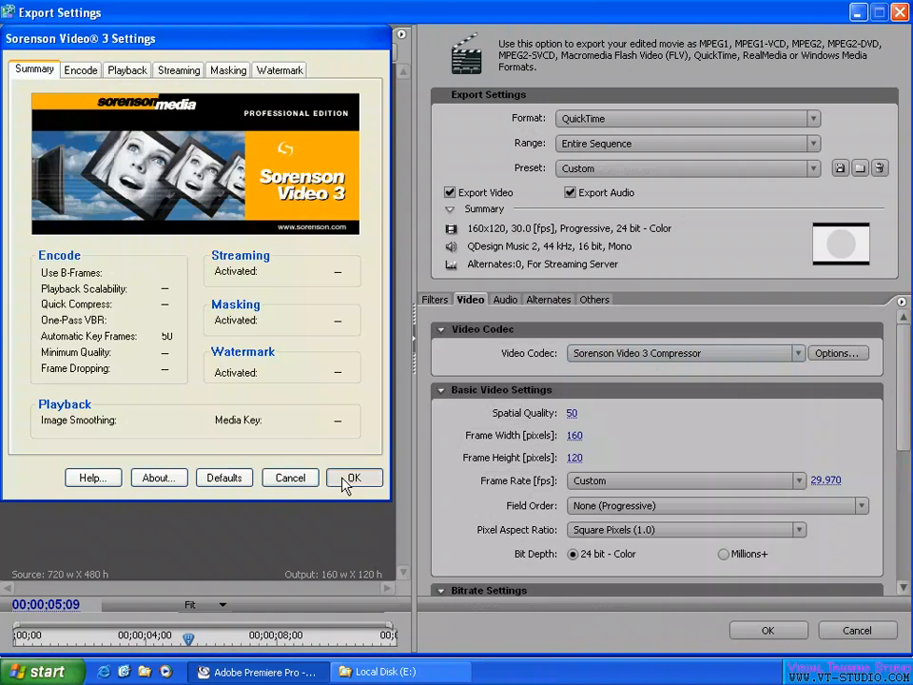
left_click_drag(903, 387, 902, 417)
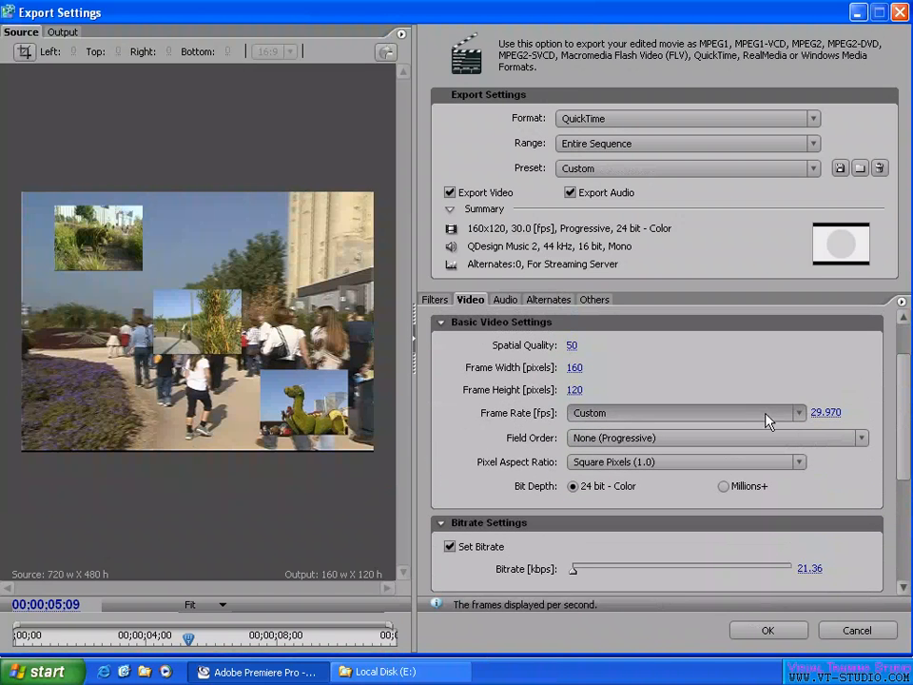
left_click_drag(904, 440, 897, 367)
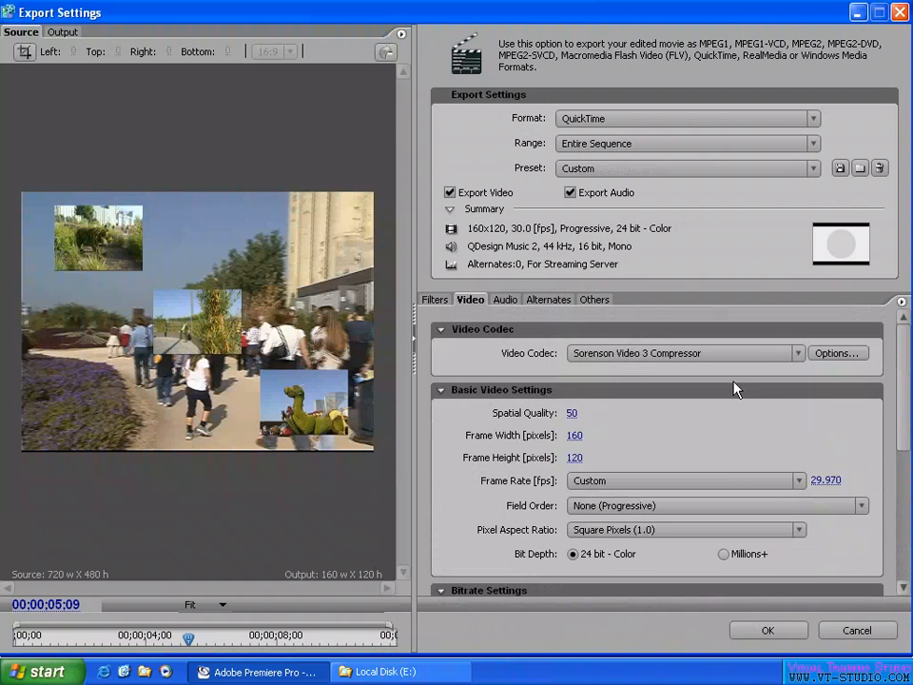
Step: Review the QuickTime audio settings and the QDesign Music 2 codec options, keeping the 24 kbits/s bitrate
left_click(504, 300)
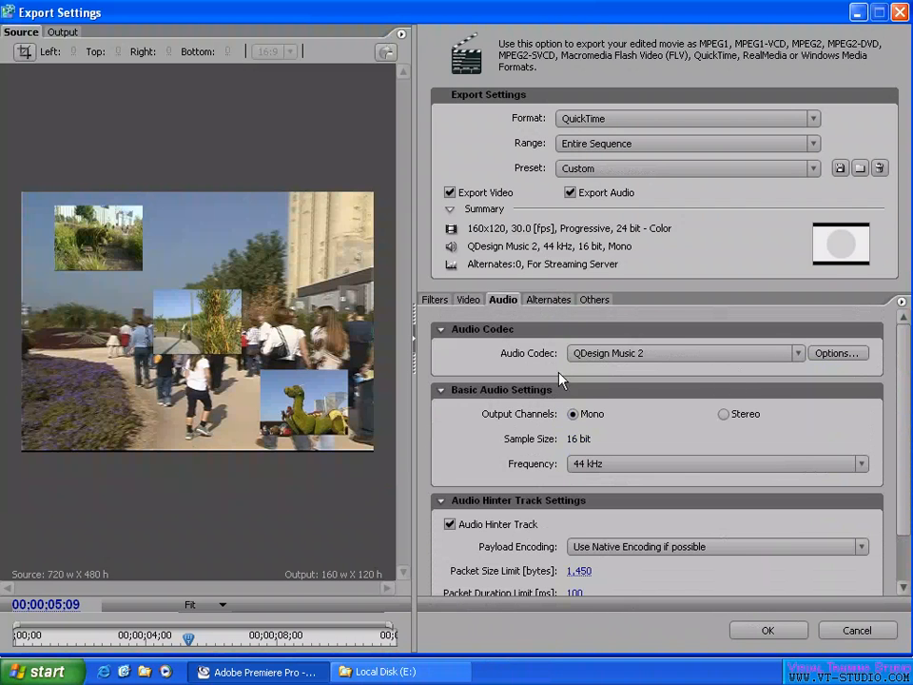
left_click_drag(900, 395, 893, 373)
left_click(827, 356)
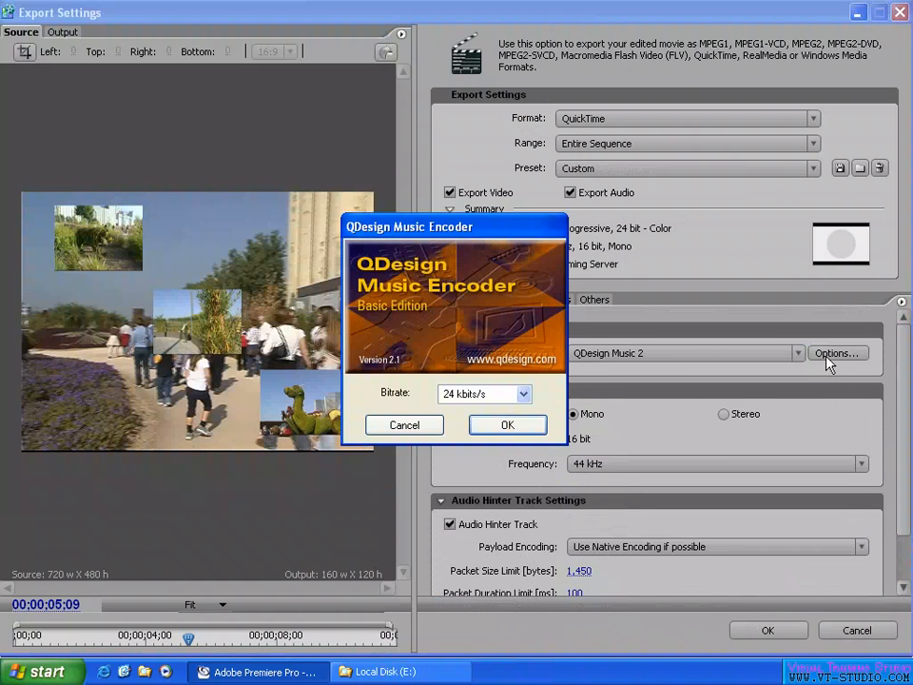
left_click(510, 430)
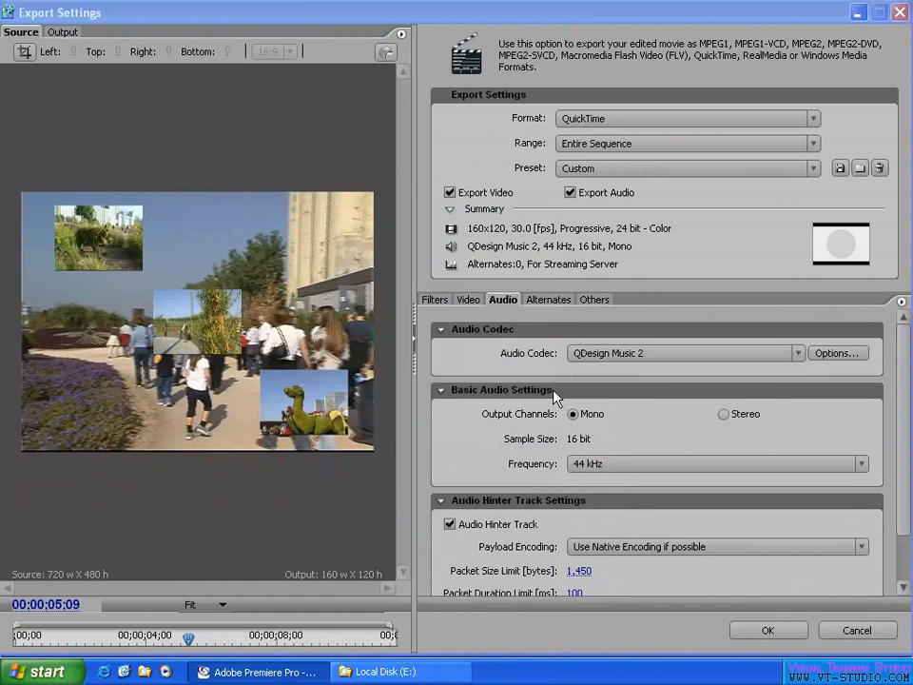
Step: Review the QuickTime alternates settings and Hint Movie choices, keeping Self Contained, and check the FTP settings
left_click(550, 301)
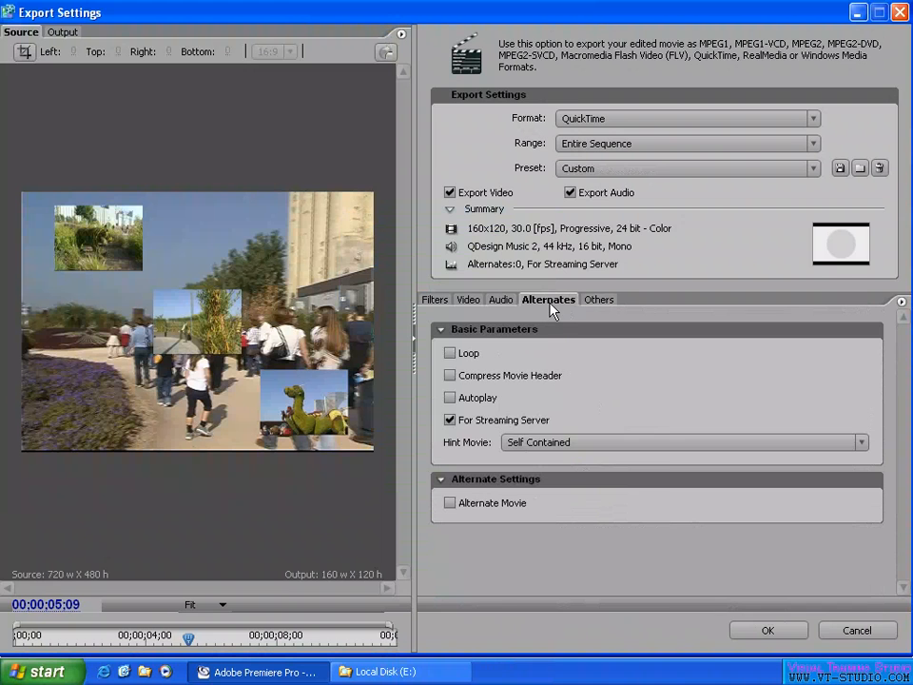
left_click(559, 445)
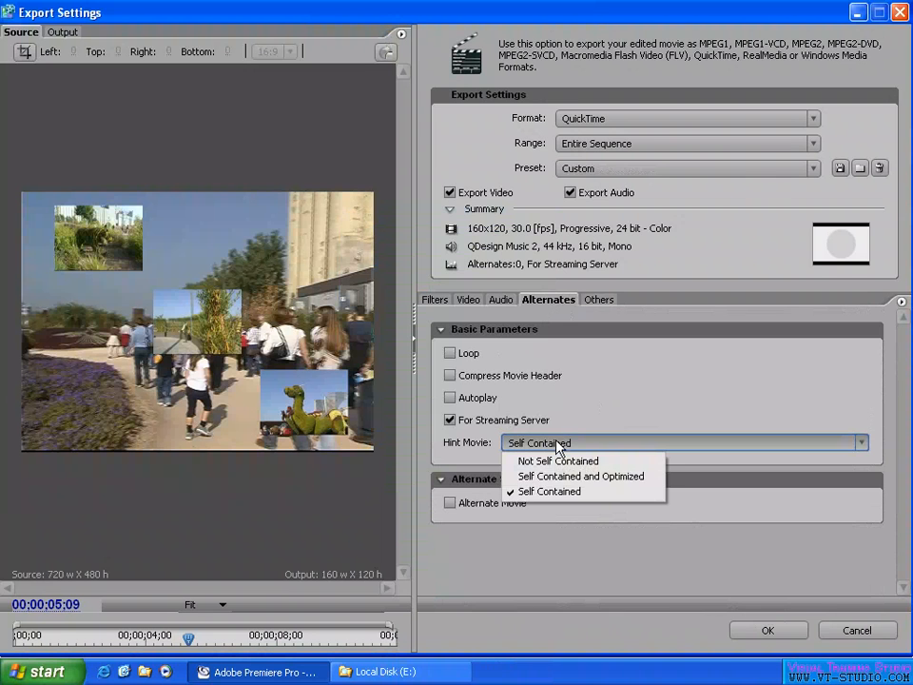
left_click(599, 300)
left_click(551, 300)
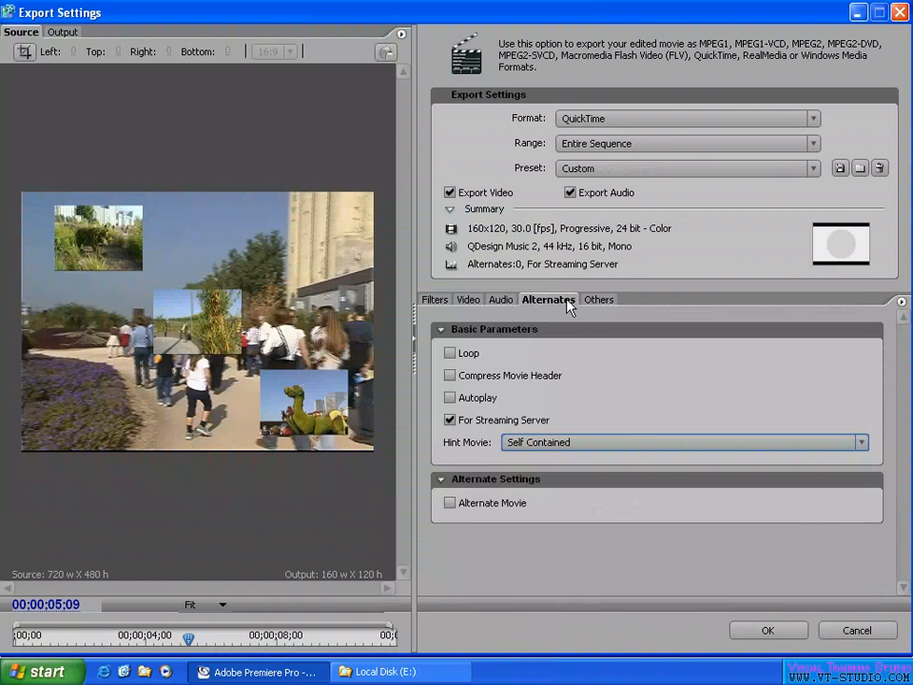
left_click(597, 302)
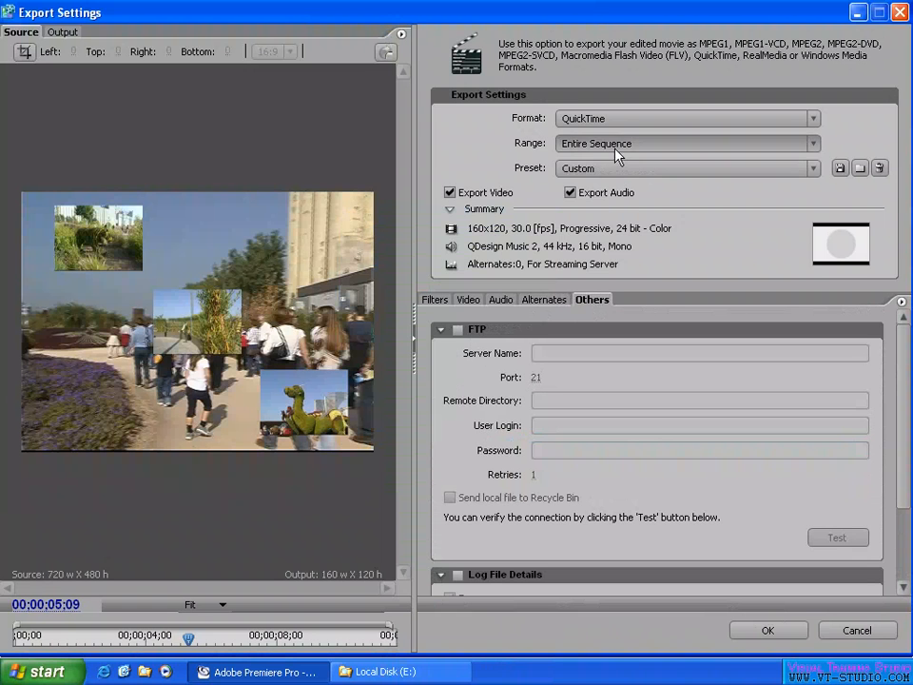
Step: Set the export format to RealMedia and review its presets and video settings, keeping RM9 NTSC download 256
left_click(617, 120)
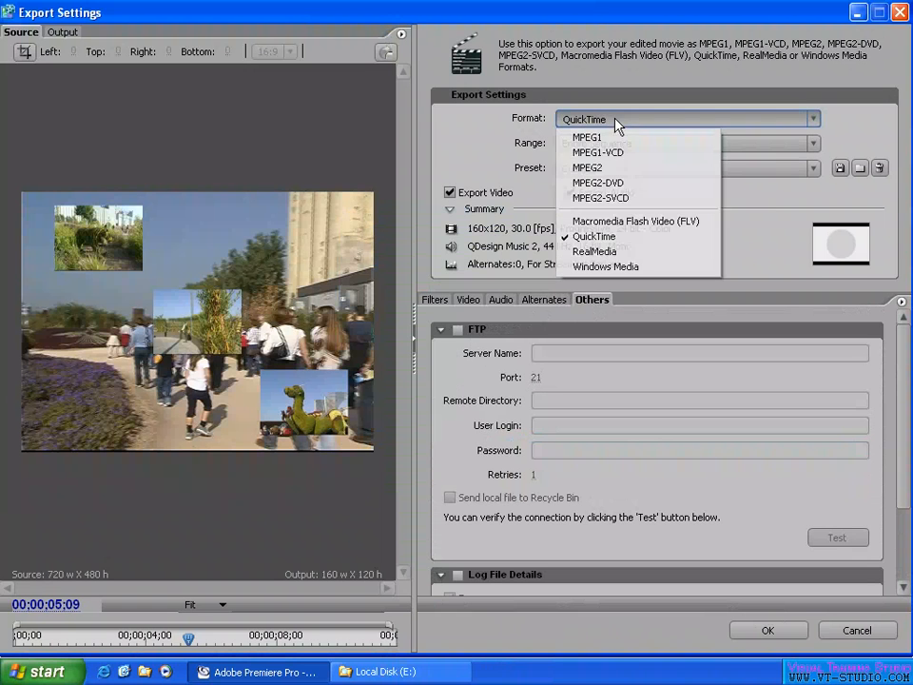
left_click(613, 251)
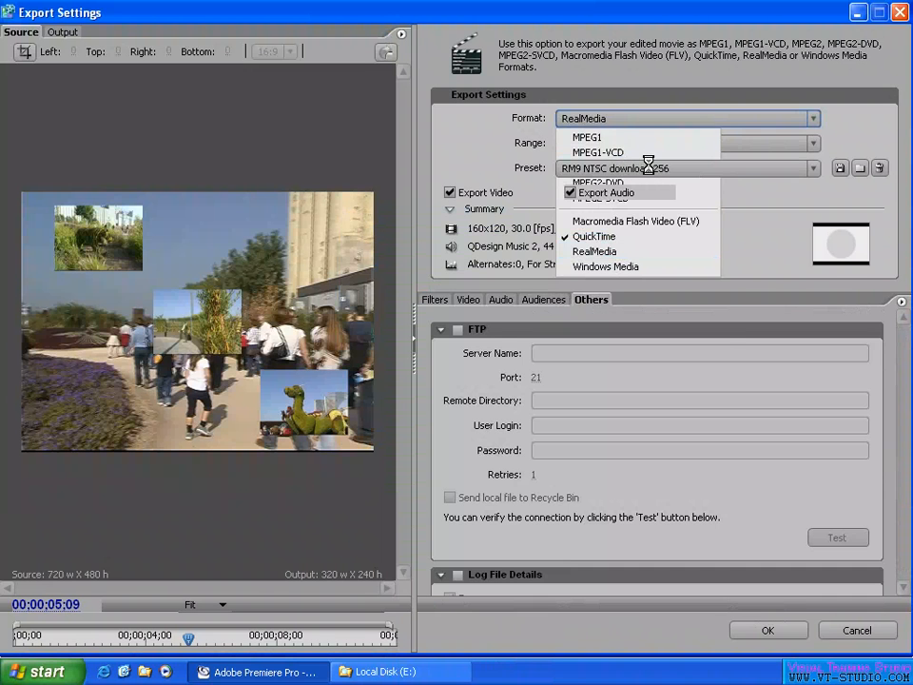
left_click(644, 171)
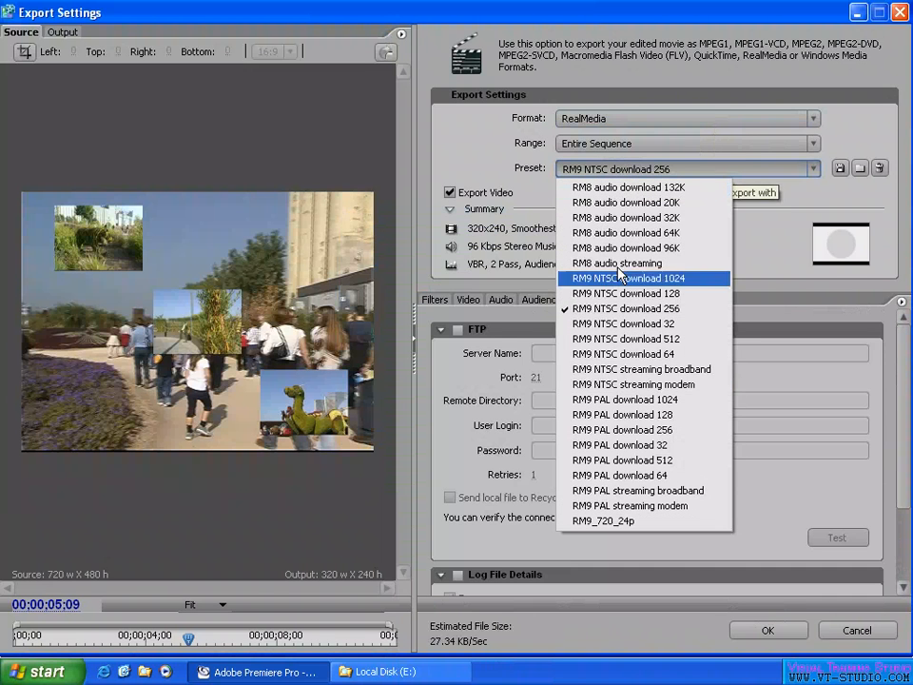
left_click(473, 302)
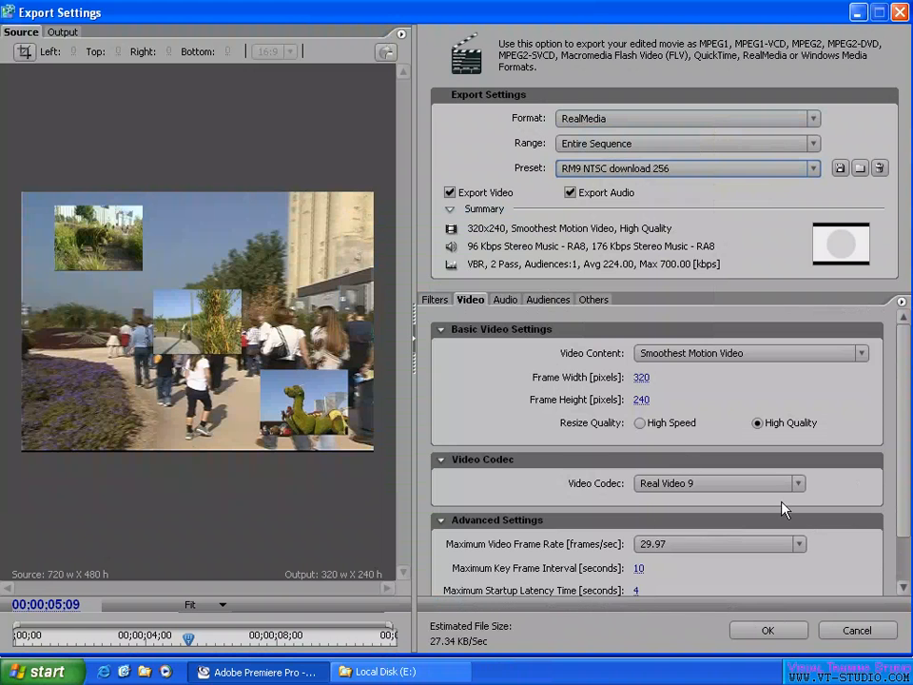
scroll(902, 430, "down", 2)
scroll(859, 353, "up", 2)
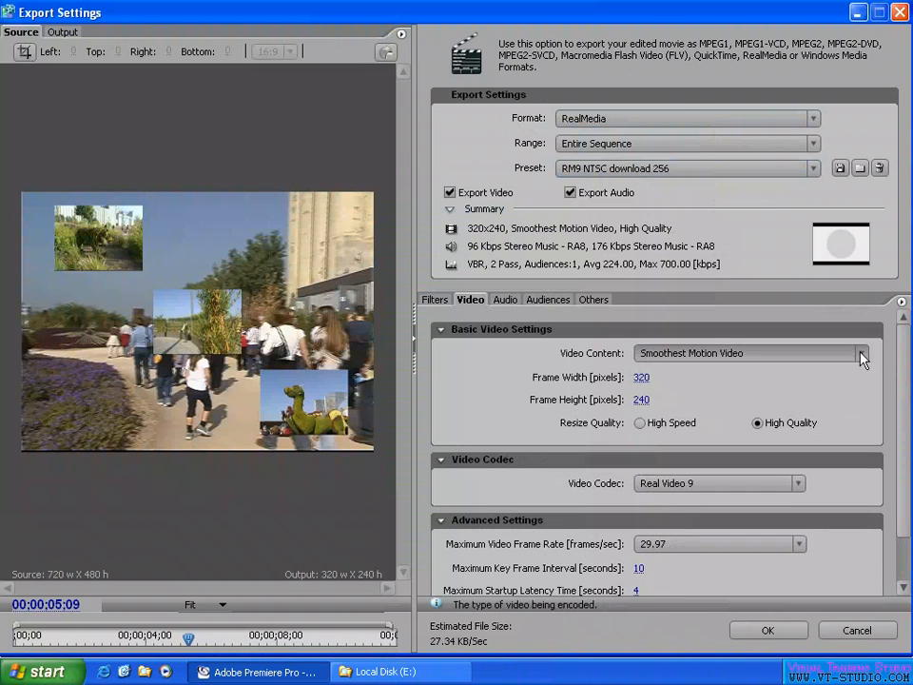
Step: Set the export format to Windows Media
left_click(623, 120)
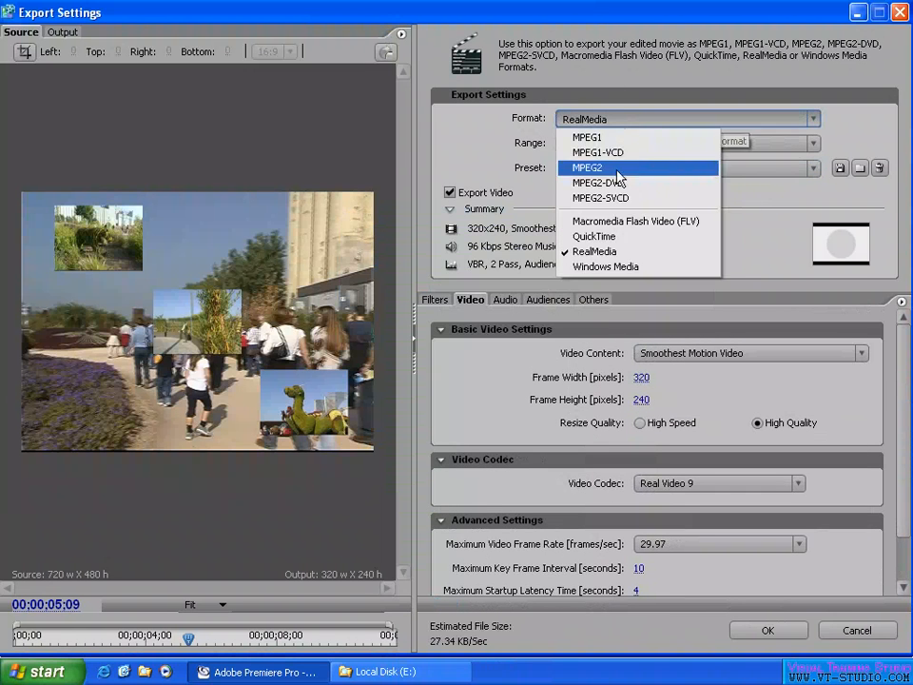
left_click(614, 267)
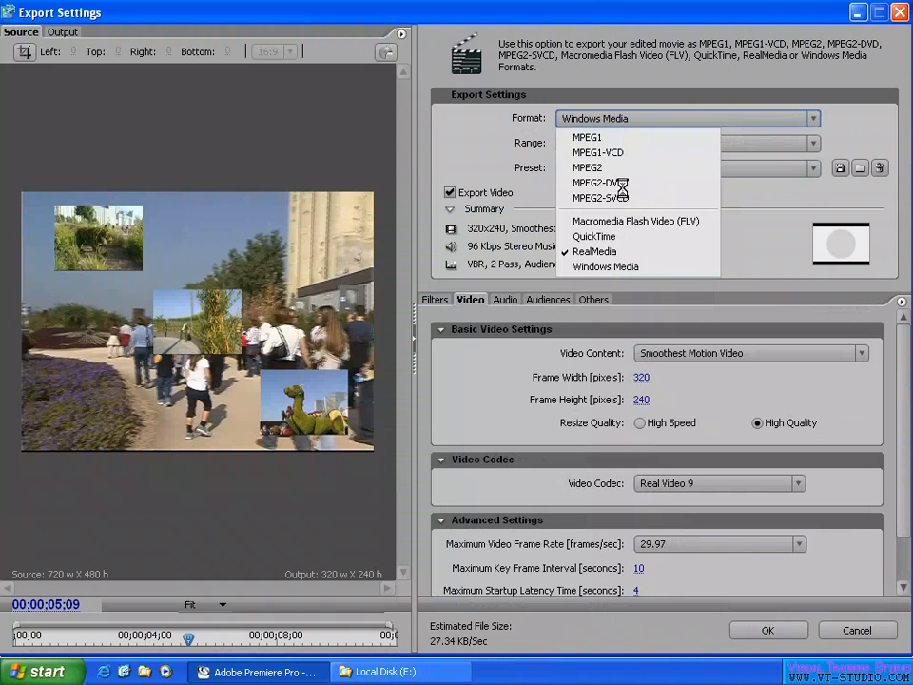